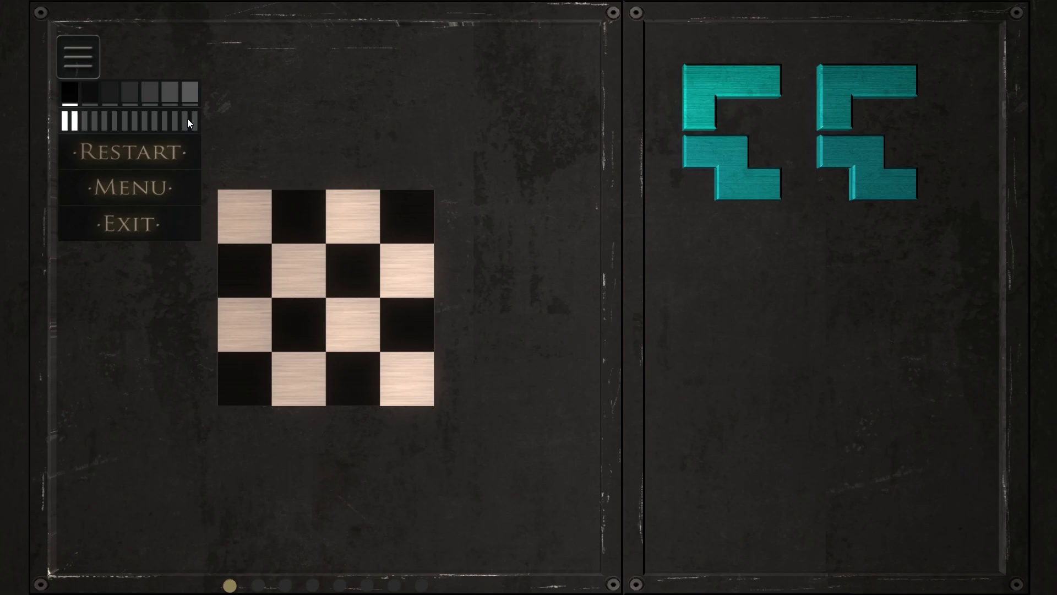
# Quit the current puzzle to the main menu and continue past the title screen to level select
pyautogui.click(130, 187)
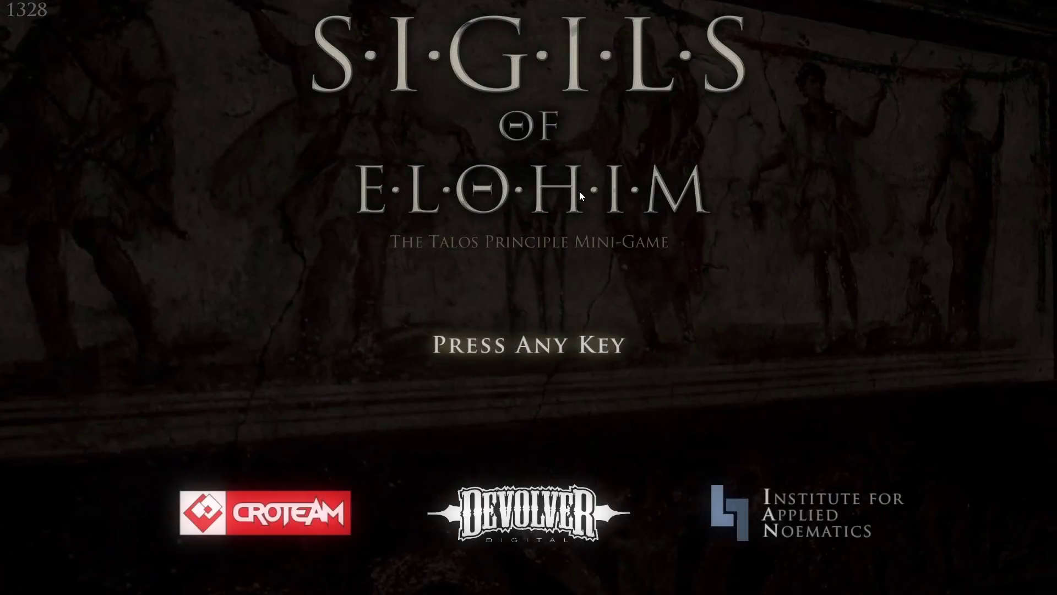
pyautogui.click(573, 304)
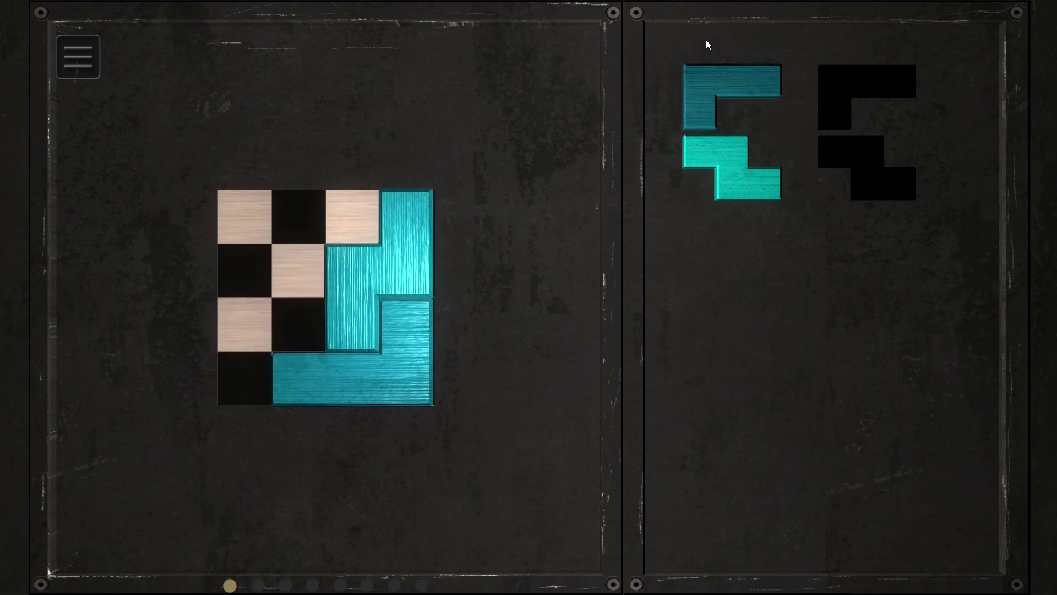
# Fill the 4×4 board with a Z on the right, an L across the top and the last Z
pyautogui.moveTo(712, 83)
pyautogui.mouseDown()
pyautogui.moveTo(254, 264)
pyautogui.moveTo(283, 229)
pyautogui.mouseUp()
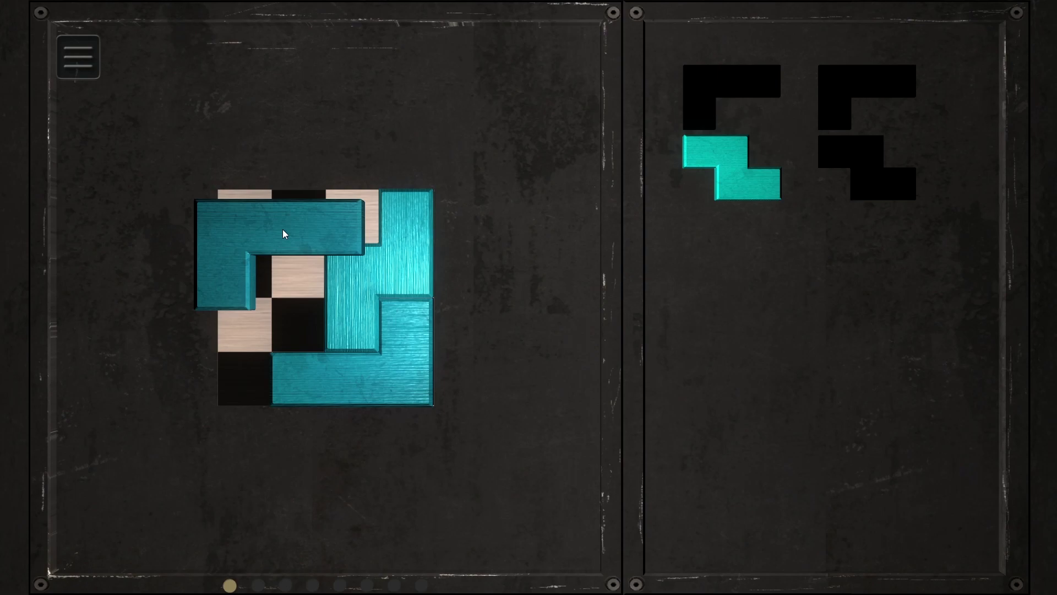
pyautogui.moveTo(728, 178)
pyautogui.mouseDown()
pyautogui.moveTo(279, 335)
pyautogui.moveTo(293, 328)
pyautogui.mouseUp()
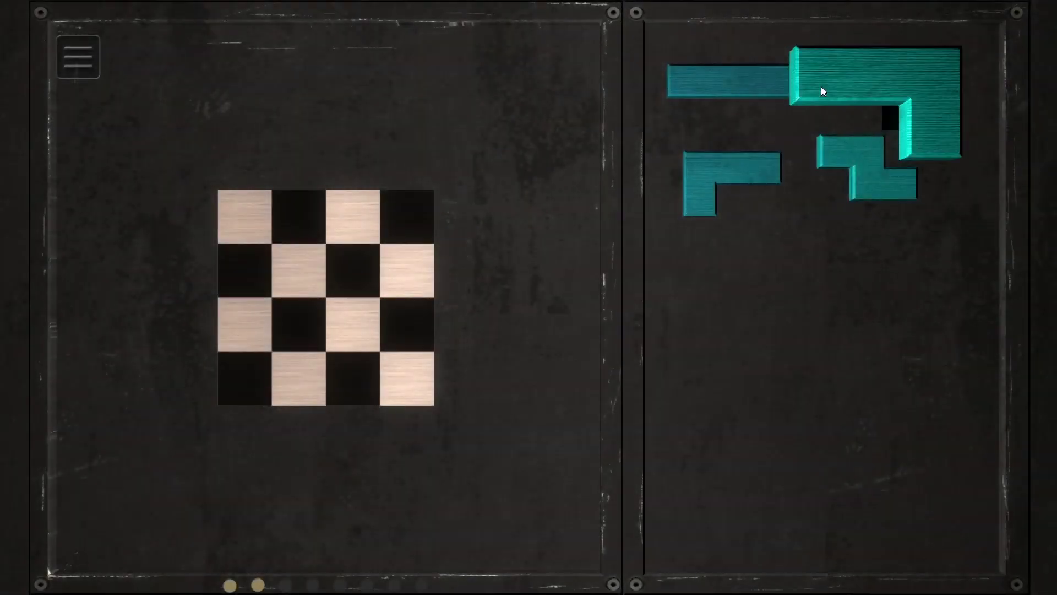
pyautogui.moveTo(822, 91); pyautogui.dragTo(381, 322)
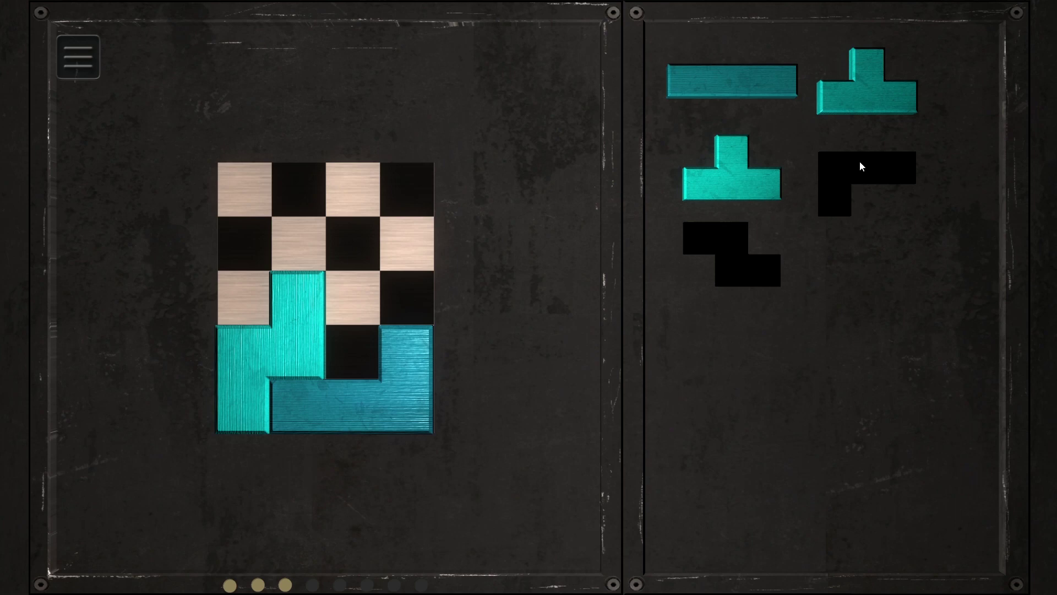
# Arrange the L in the upper-left and both T pieces on the right, testing the bar upright
pyautogui.moveTo(715, 189); pyautogui.dragTo(388, 298)
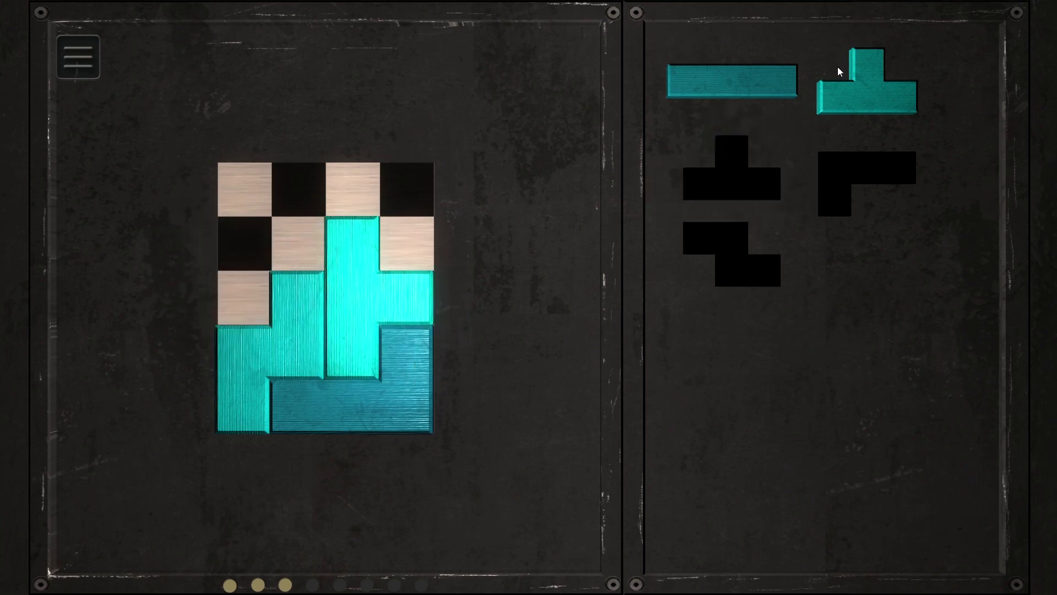
pyautogui.moveTo(766, 86); pyautogui.dragTo(354, 184)
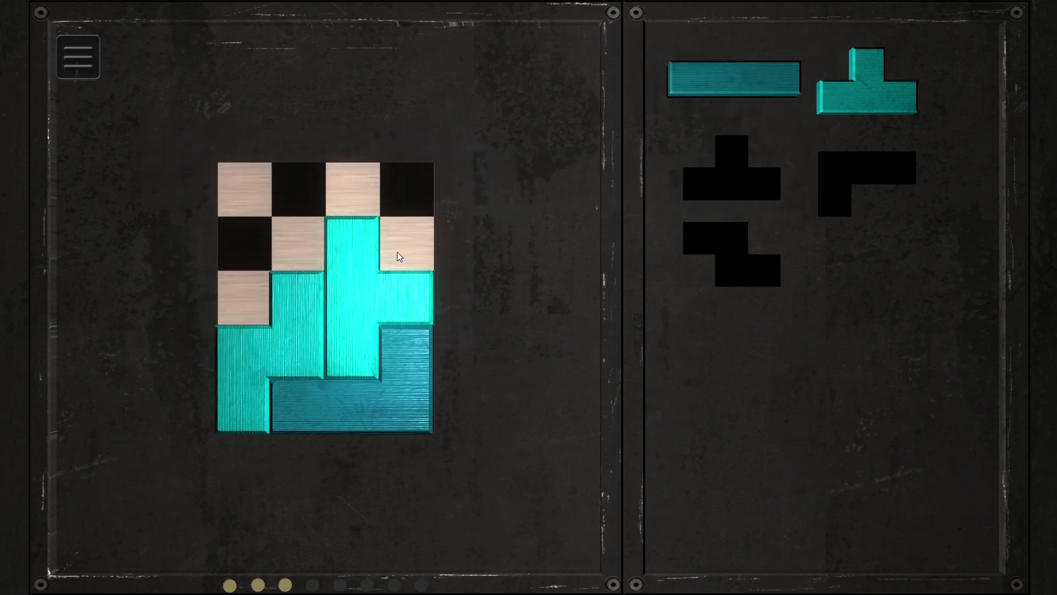
pyautogui.moveTo(397, 273)
pyautogui.mouseDown()
pyautogui.moveTo(199, 246)
pyautogui.moveTo(252, 207)
pyautogui.mouseUp()
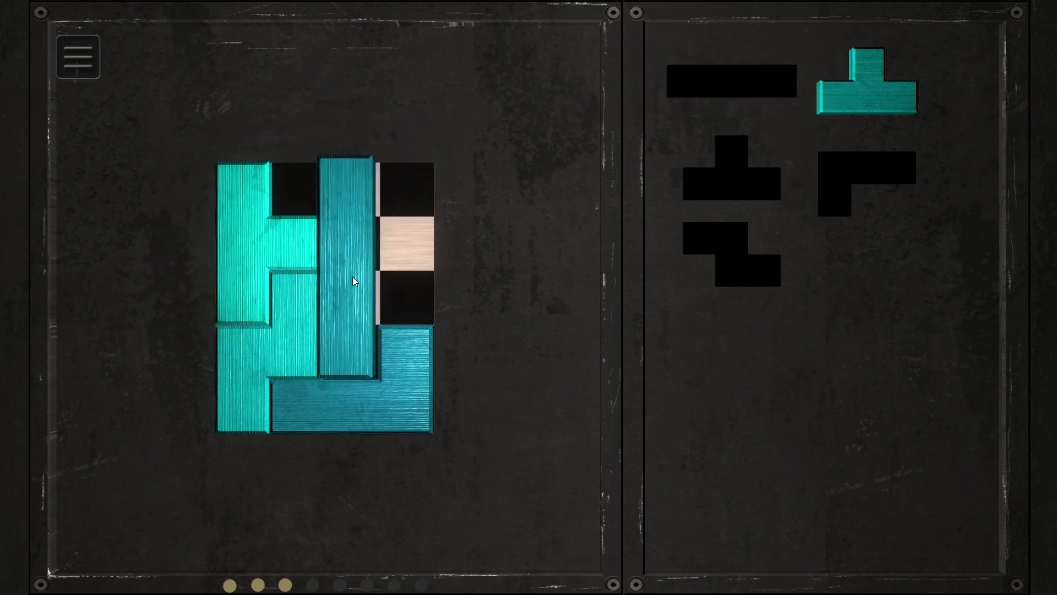
pyautogui.moveTo(738, 96); pyautogui.dragTo(353, 278)
pyautogui.moveTo(434, 378)
pyautogui.mouseDown()
pyautogui.moveTo(376, 210)
pyautogui.moveTo(384, 169)
pyautogui.mouseUp()
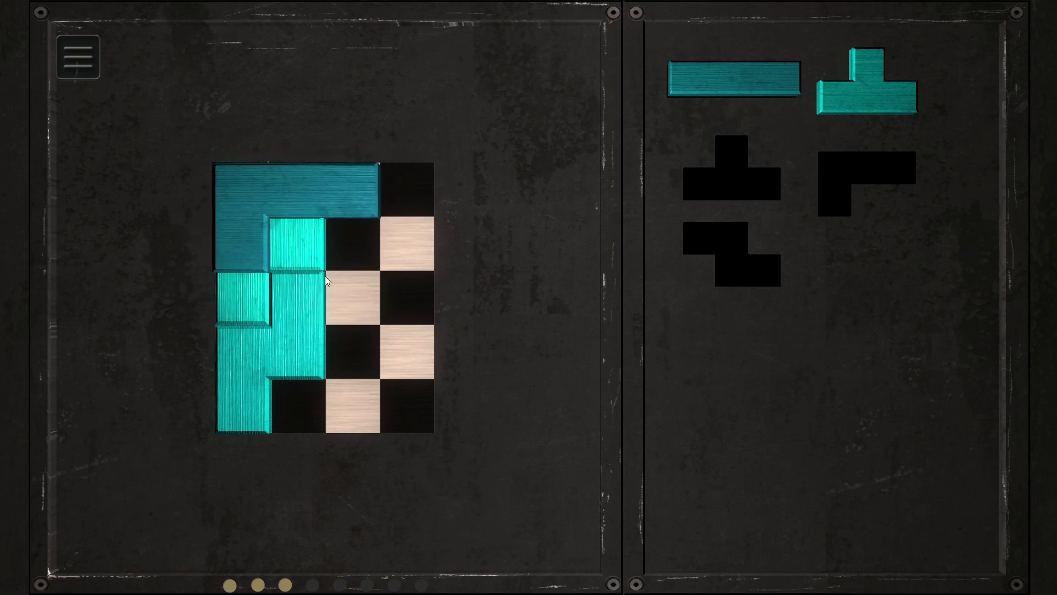
pyautogui.moveTo(322, 331); pyautogui.dragTo(332, 276)
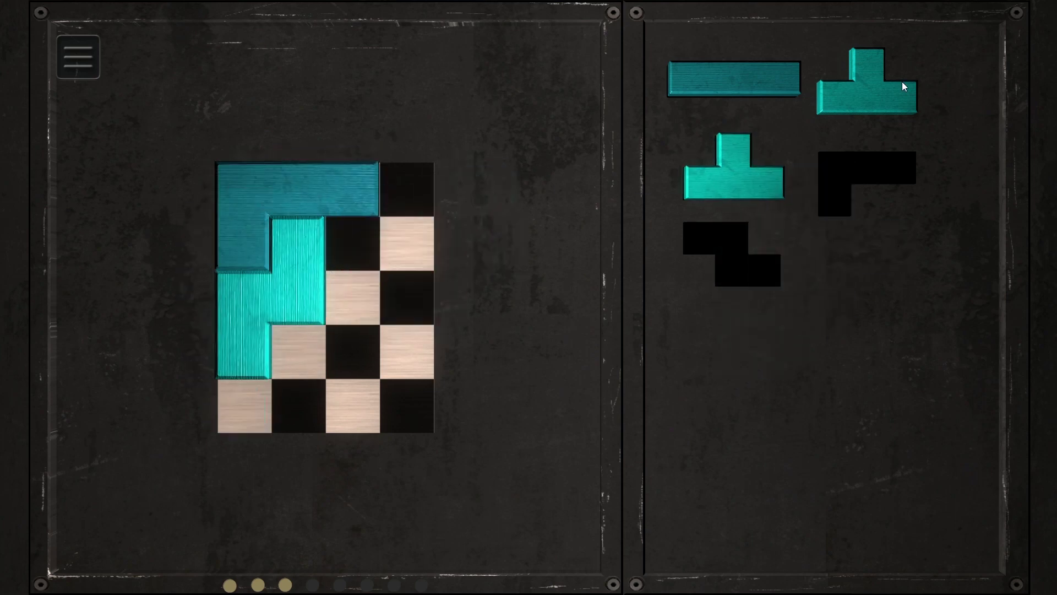
pyautogui.click(852, 93)
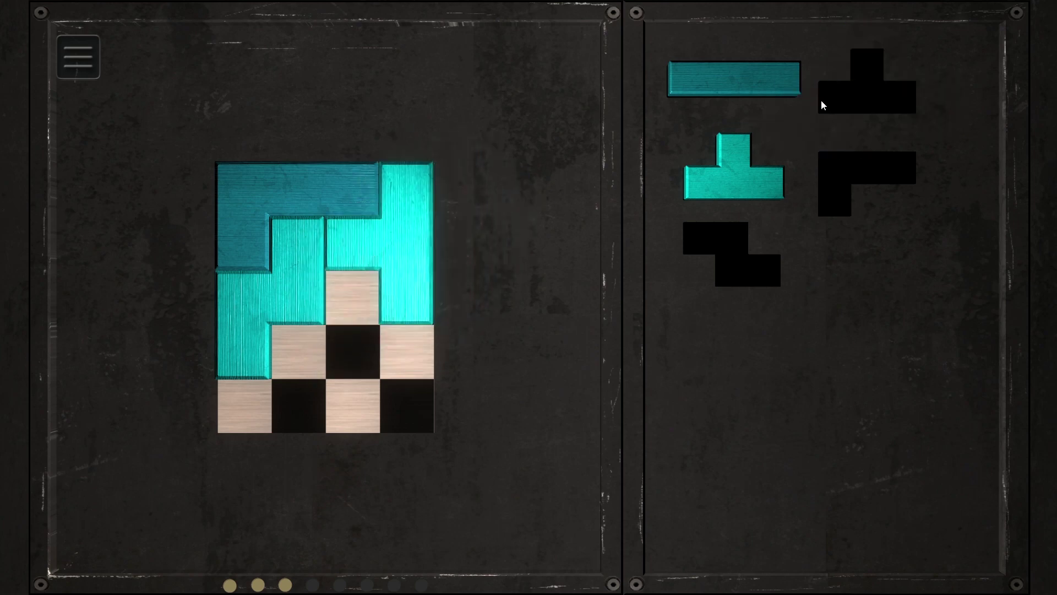
pyautogui.moveTo(754, 189)
pyautogui.mouseDown()
pyautogui.moveTo(312, 354)
pyautogui.moveTo(362, 356)
pyautogui.mouseUp()
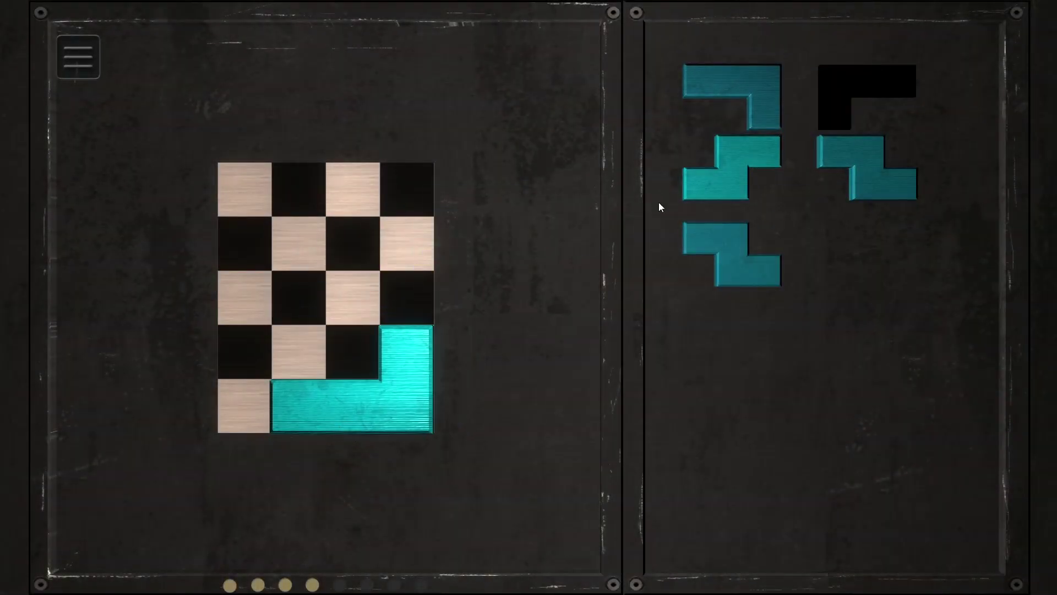
# Finish the 4×5 board with S, Z and L, then complete the 4×4 with T and top bar
pyautogui.moveTo(777, 186)
pyautogui.mouseDown()
pyautogui.moveTo(288, 356)
pyautogui.moveTo(239, 357)
pyautogui.mouseUp()
pyautogui.moveTo(773, 279)
pyautogui.mouseDown()
pyautogui.moveTo(191, 338)
pyautogui.moveTo(277, 361)
pyautogui.mouseUp()
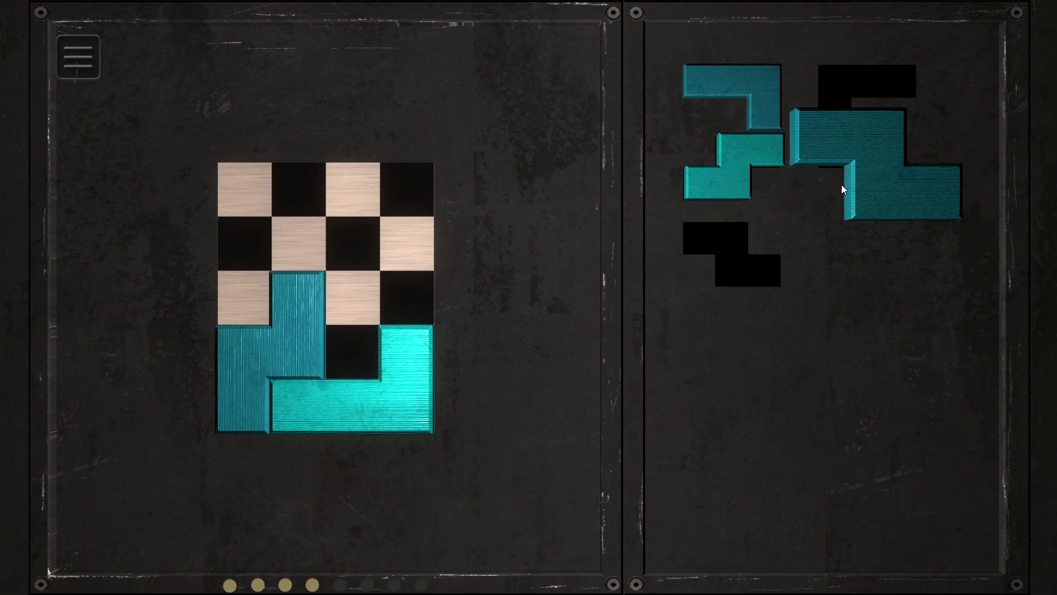
pyautogui.moveTo(841, 189)
pyautogui.mouseDown()
pyautogui.moveTo(362, 282)
pyautogui.moveTo(349, 321)
pyautogui.mouseUp()
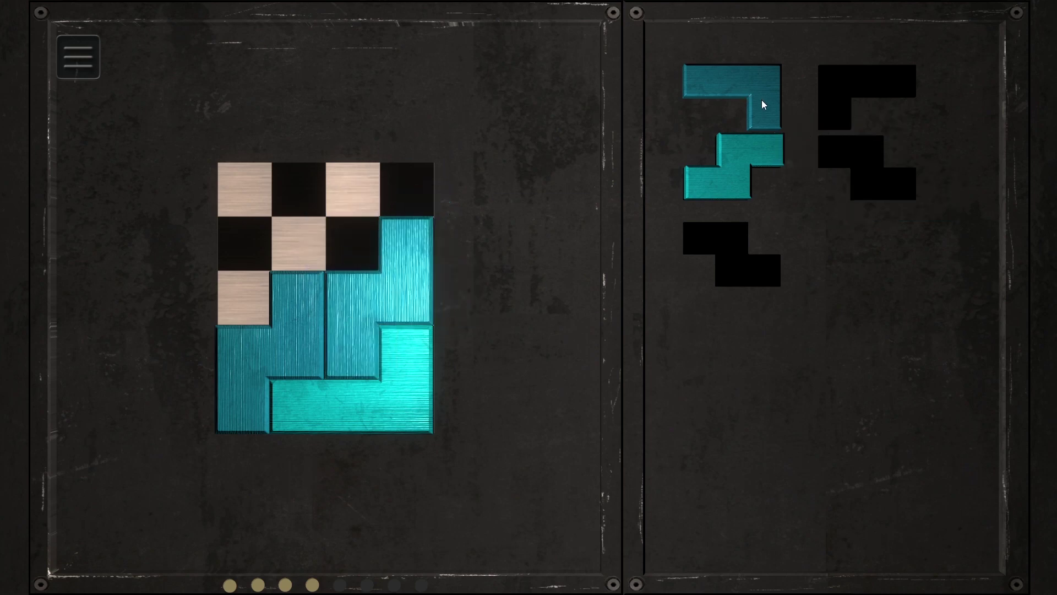
pyautogui.moveTo(762, 100)
pyautogui.mouseDown()
pyautogui.moveTo(277, 180)
pyautogui.moveTo(263, 281)
pyautogui.mouseUp()
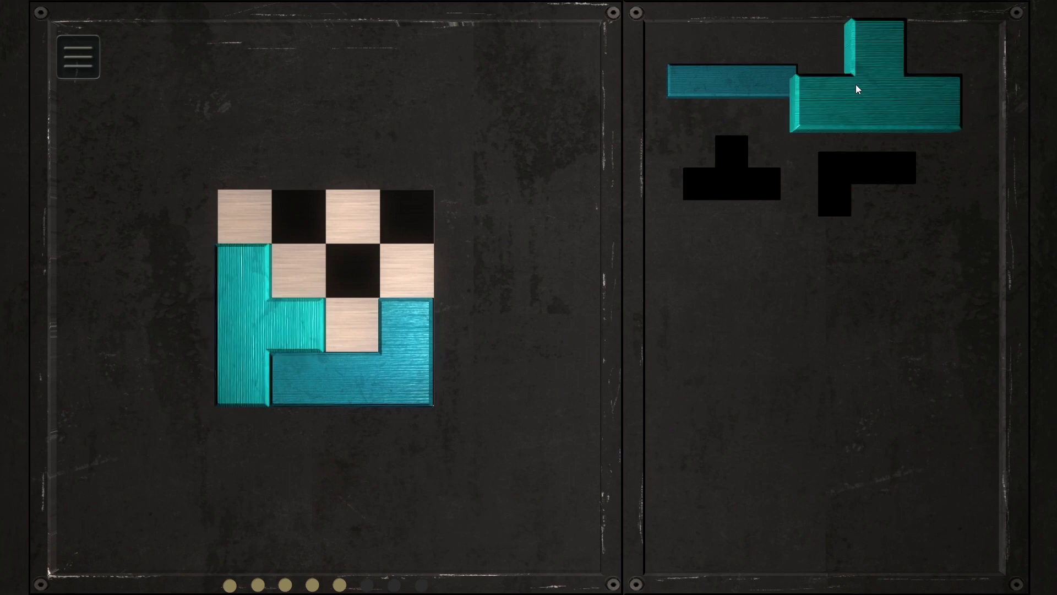
pyautogui.moveTo(856, 89); pyautogui.dragTo(327, 304)
pyautogui.moveTo(770, 76)
pyautogui.mouseDown()
pyautogui.moveTo(295, 212)
pyautogui.moveTo(349, 217)
pyautogui.mouseUp()
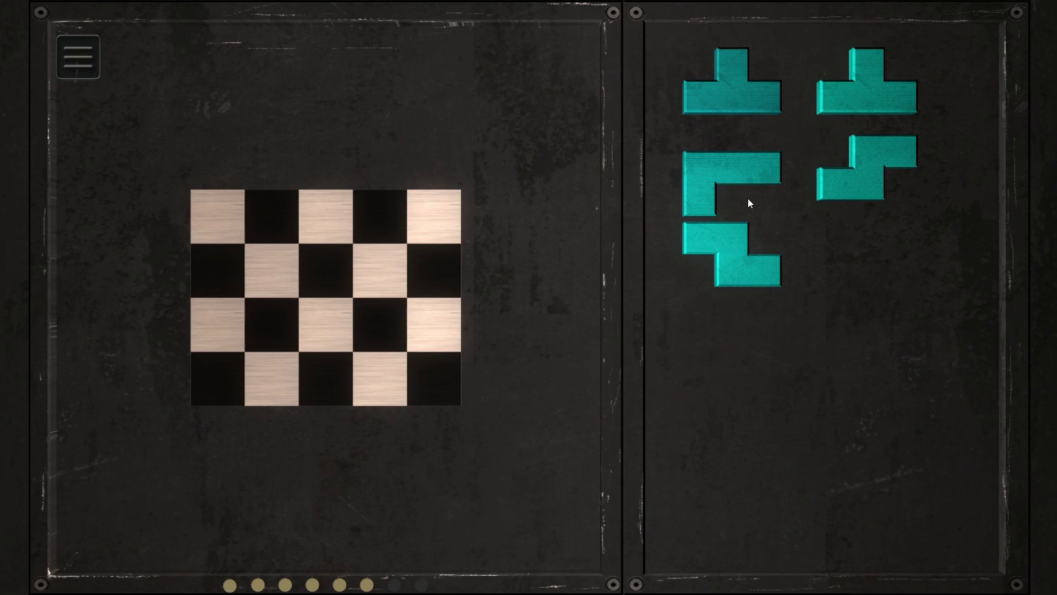
# Complete the 5×4 board with the L bottom-right, S lower-left and an upright Z
pyautogui.moveTo(710, 207)
pyautogui.mouseDown()
pyautogui.moveTo(396, 367)
pyautogui.moveTo(379, 393)
pyautogui.moveTo(400, 378)
pyautogui.mouseUp()
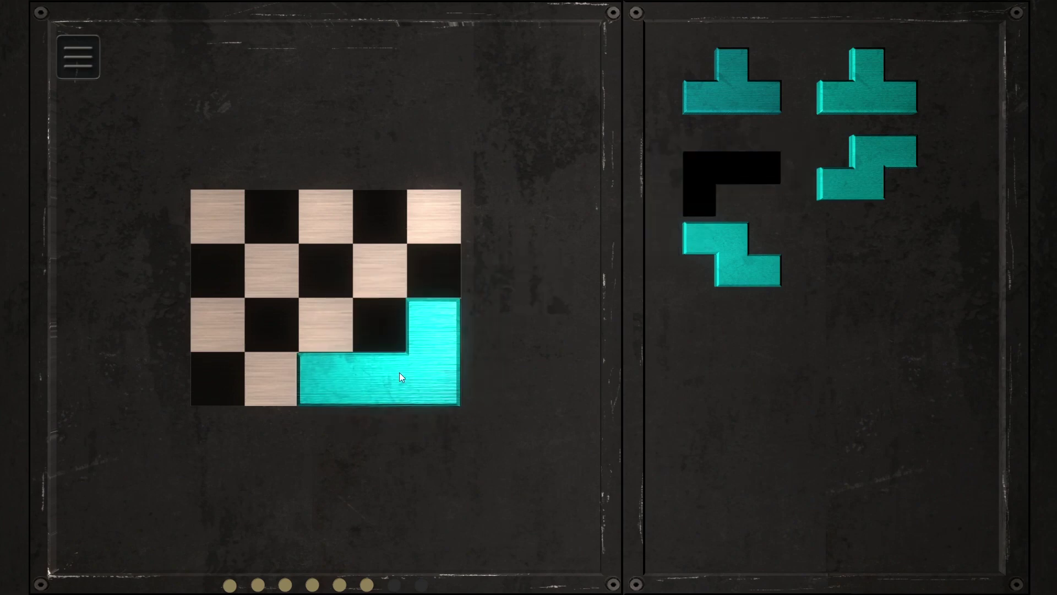
pyautogui.moveTo(845, 173)
pyautogui.mouseDown()
pyautogui.moveTo(221, 352)
pyautogui.moveTo(241, 349)
pyautogui.mouseUp()
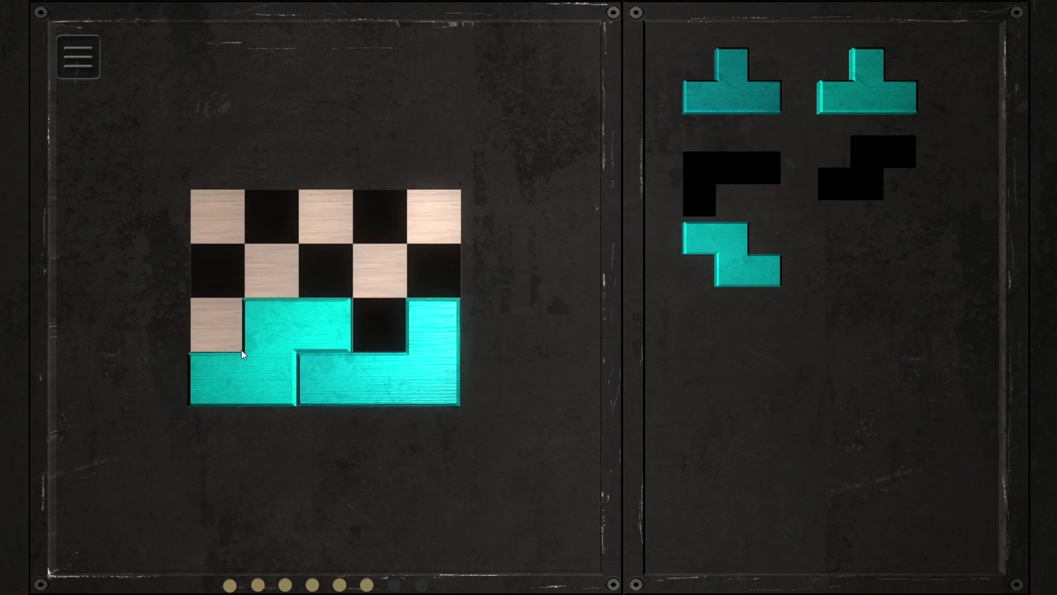
pyautogui.moveTo(756, 264)
pyautogui.mouseDown()
pyautogui.moveTo(176, 301)
pyautogui.moveTo(255, 289)
pyautogui.moveTo(246, 283)
pyautogui.moveTo(539, 285)
pyautogui.moveTo(420, 271)
pyautogui.mouseUp()
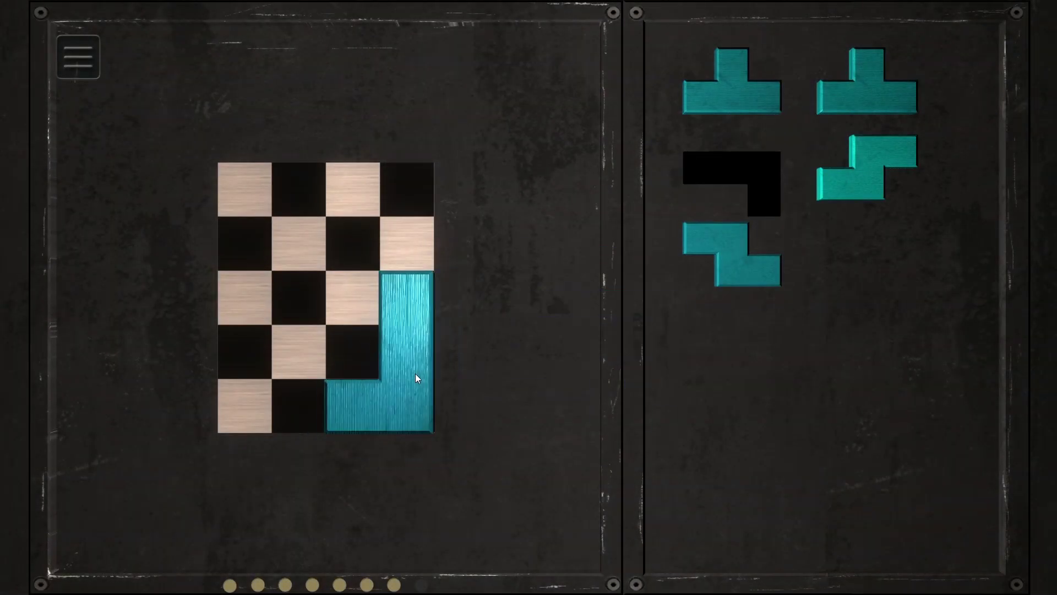
# On the next board, put the S bottom-left and move an upright Z to the right column
pyautogui.moveTo(859, 188)
pyautogui.mouseDown()
pyautogui.moveTo(262, 426)
pyautogui.moveTo(285, 390)
pyautogui.mouseUp()
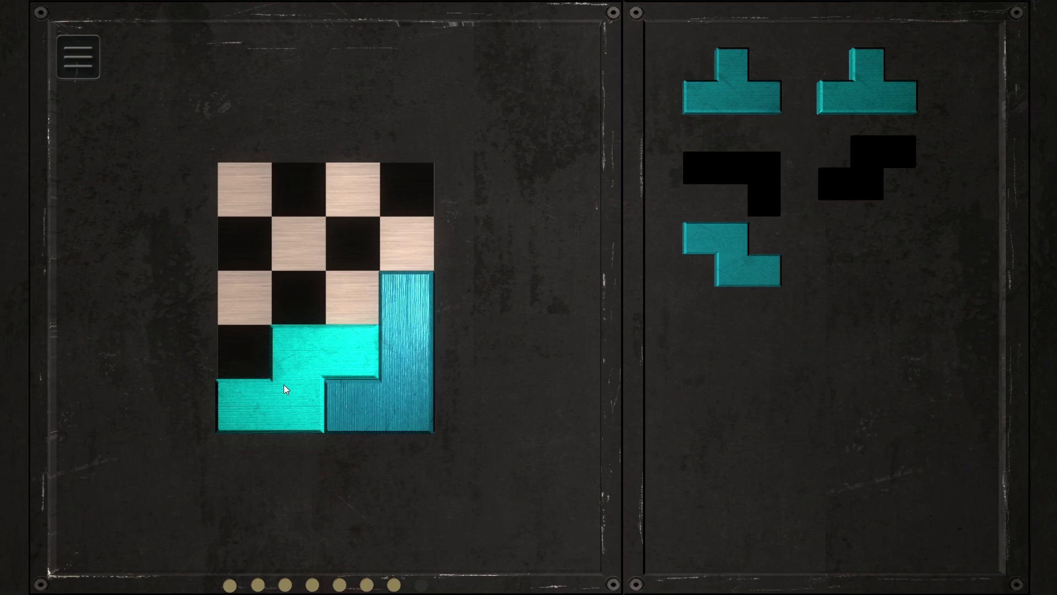
pyautogui.moveTo(744, 256)
pyautogui.mouseDown()
pyautogui.moveTo(699, 273)
pyautogui.moveTo(217, 318)
pyautogui.mouseUp()
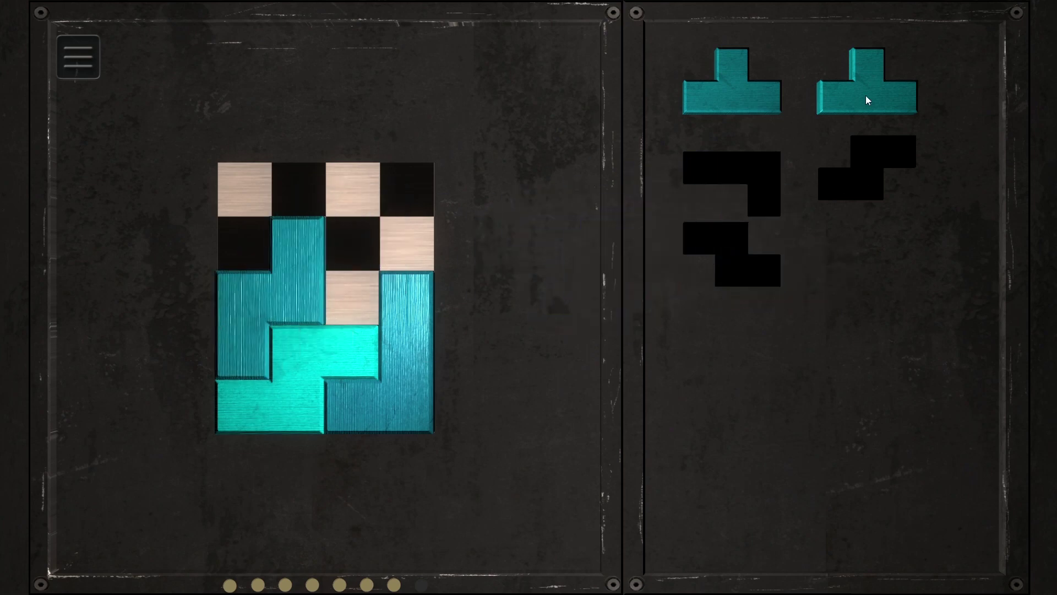
pyautogui.moveTo(283, 278)
pyautogui.mouseDown()
pyautogui.moveTo(421, 218)
pyautogui.moveTo(393, 226)
pyautogui.mouseUp()
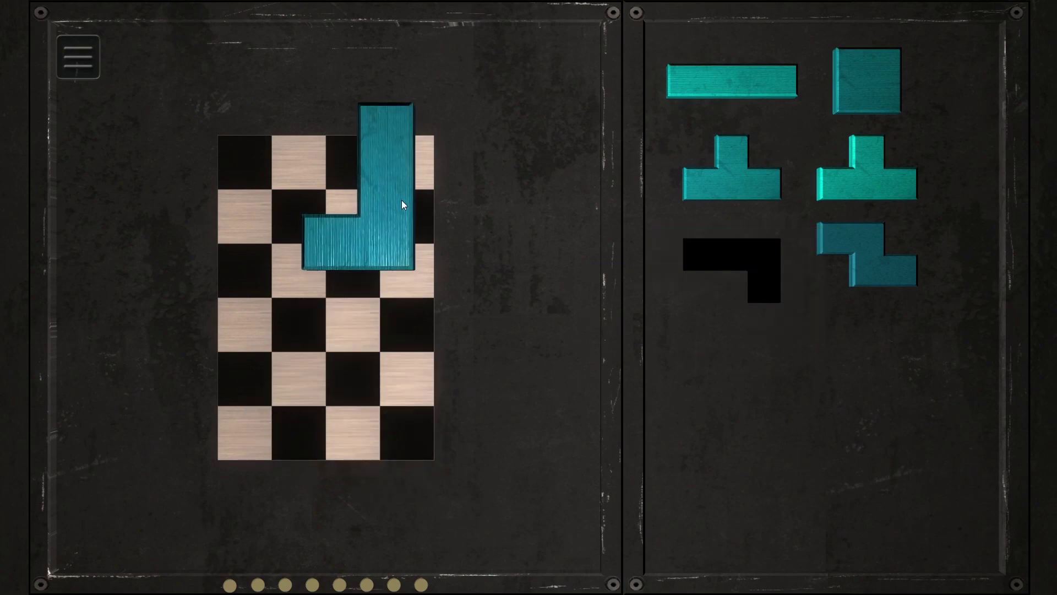
# Place the L top-right, the bar in the left column, the square centrally and the Z lower-right
pyautogui.moveTo(404, 205); pyautogui.dragTo(378, 175)
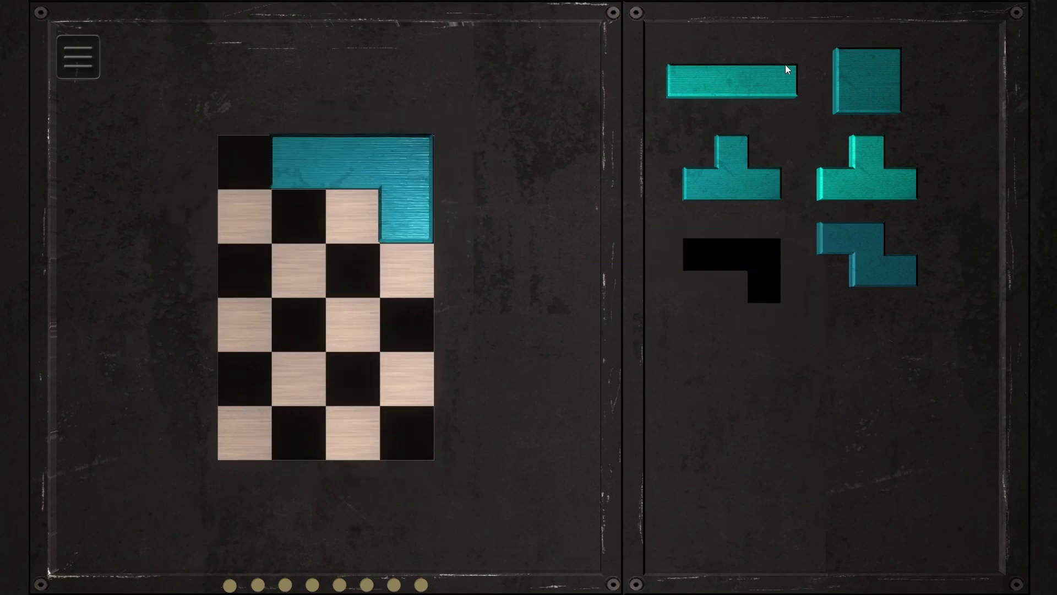
pyautogui.moveTo(787, 70)
pyautogui.mouseDown()
pyautogui.moveTo(349, 267)
pyautogui.moveTo(286, 236)
pyautogui.mouseUp()
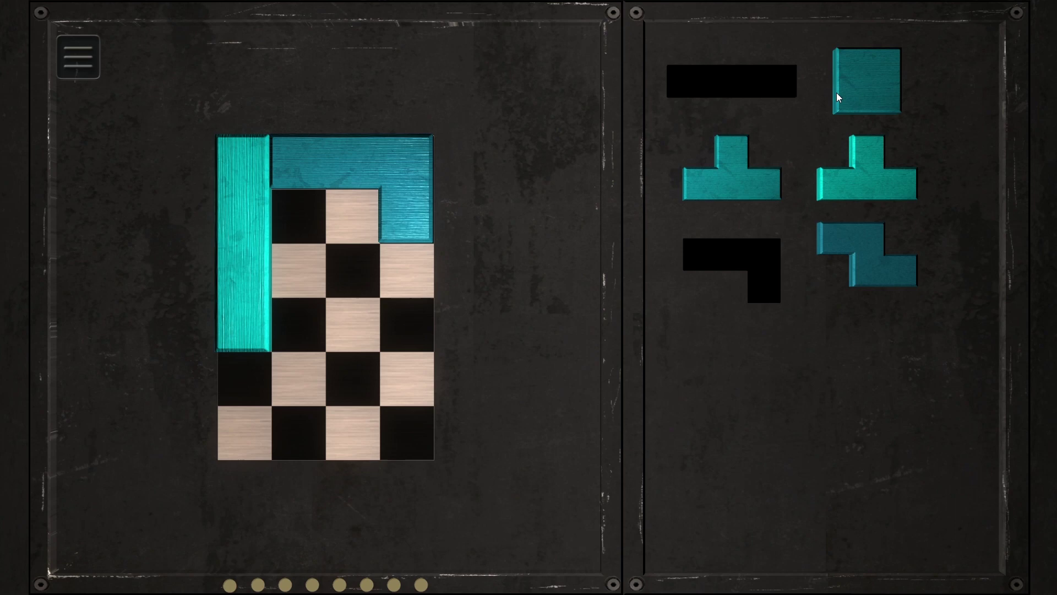
pyautogui.moveTo(838, 98); pyautogui.dragTo(299, 213)
pyautogui.moveTo(827, 196); pyautogui.dragTo(857, 213)
pyautogui.moveTo(862, 222); pyautogui.dragTo(388, 313)
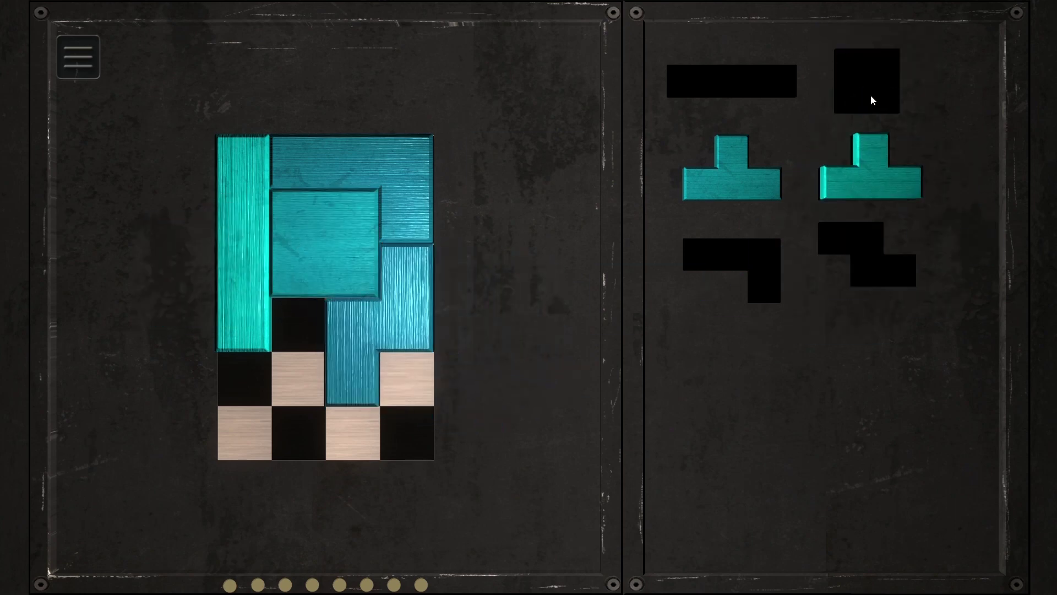
pyautogui.moveTo(869, 170); pyautogui.dragTo(410, 402)
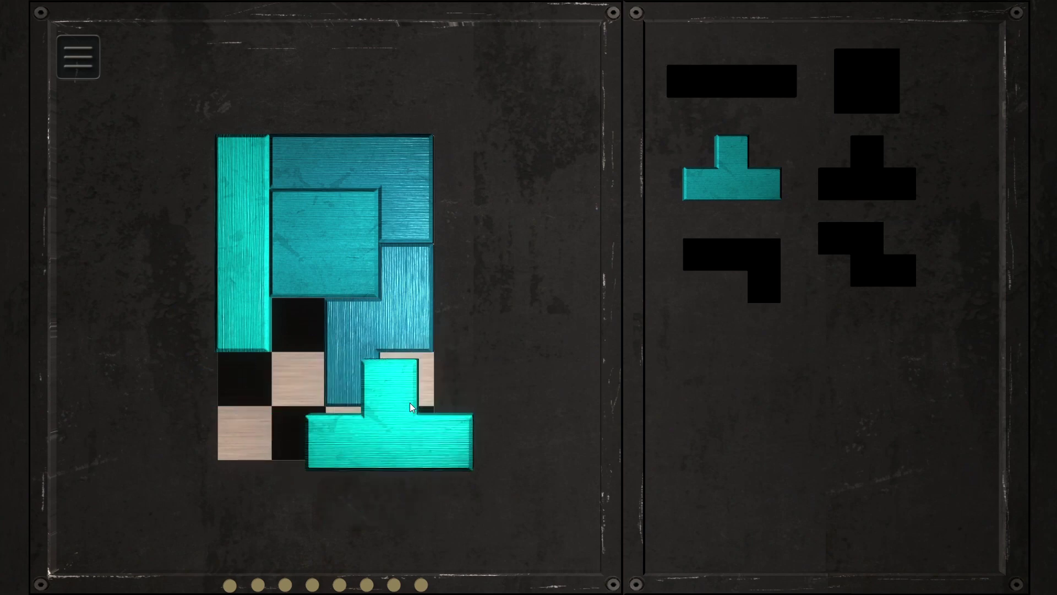
# Swap the Z to the lower-left, add a T lower-right and drop the last T to finish
pyautogui.click(410, 402)
pyautogui.click(409, 349)
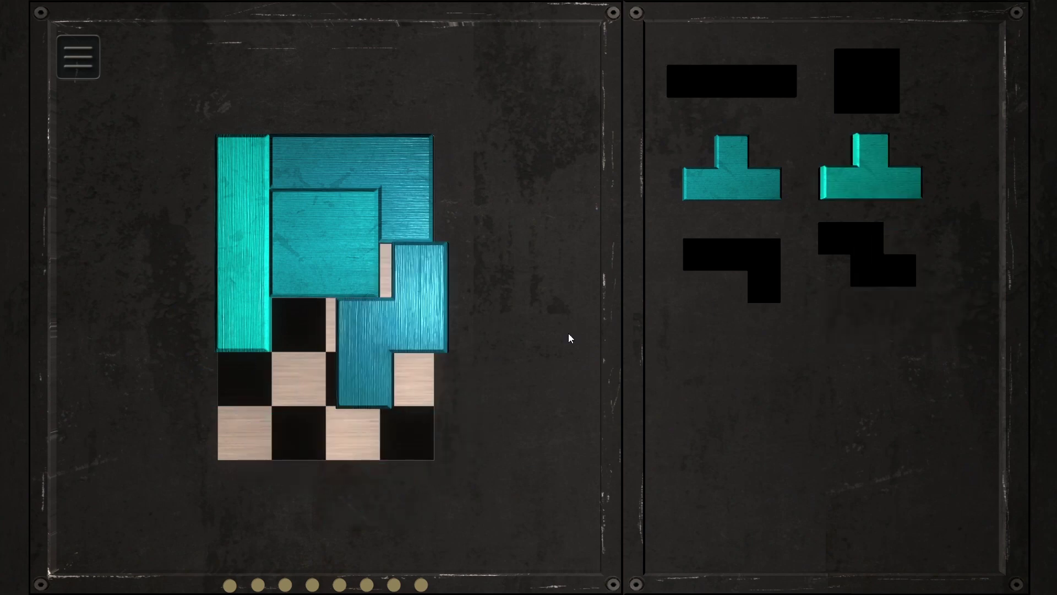
pyautogui.click(930, 176)
pyautogui.click(394, 347)
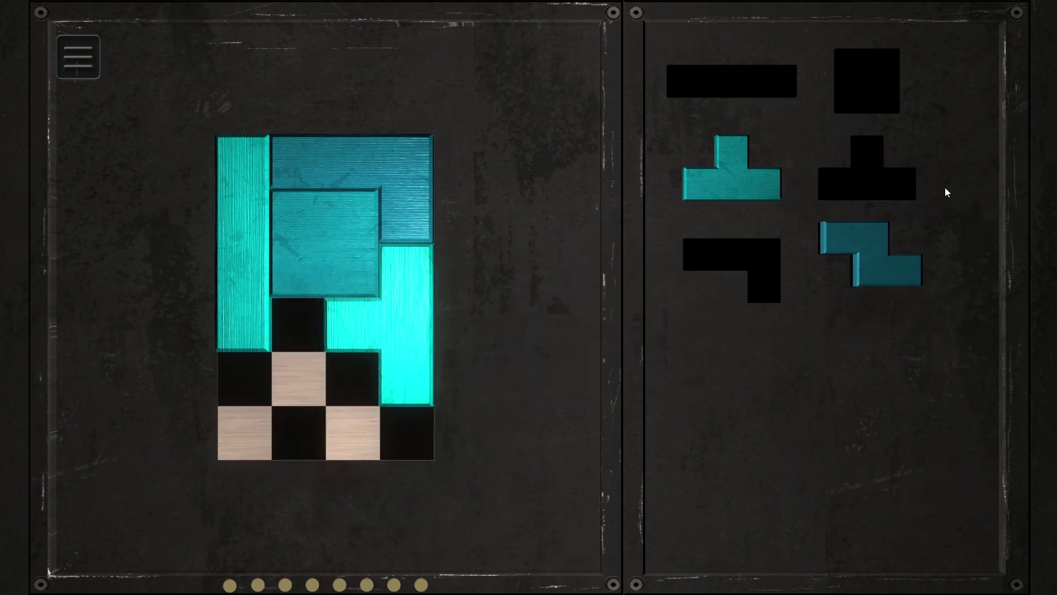
pyautogui.click(882, 270)
pyautogui.click(278, 406)
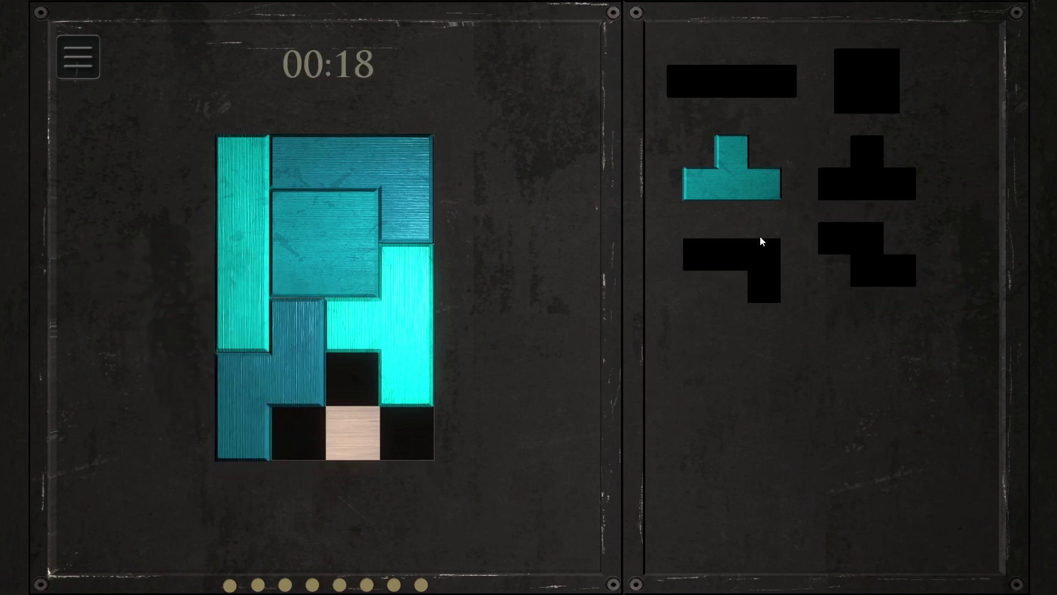
pyautogui.click(744, 186)
pyautogui.click(379, 435)
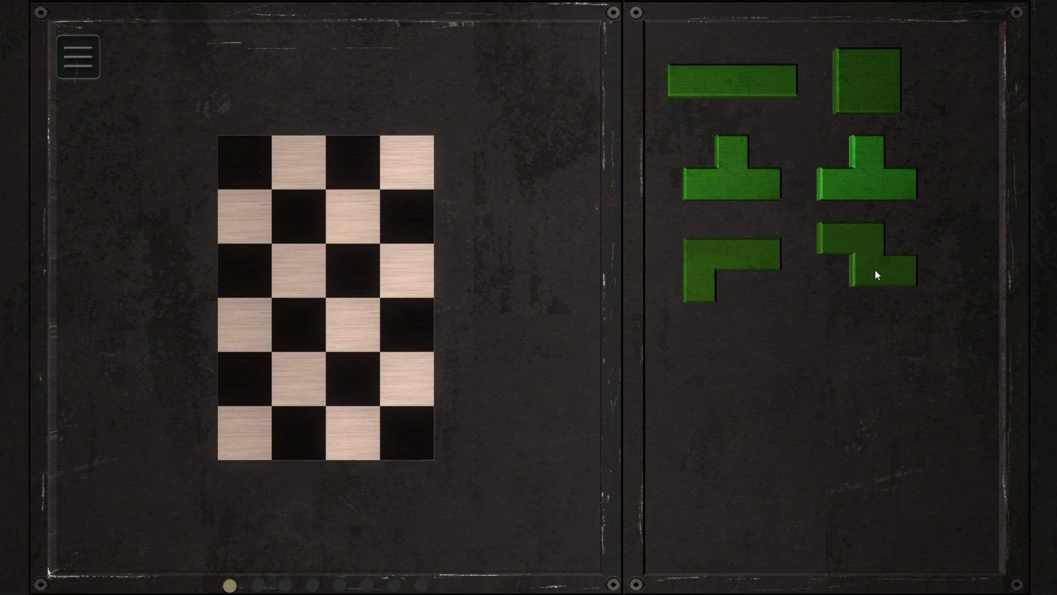
# Place the L bottom-right, the Z on the left and a T in the middle
pyautogui.click(709, 272)
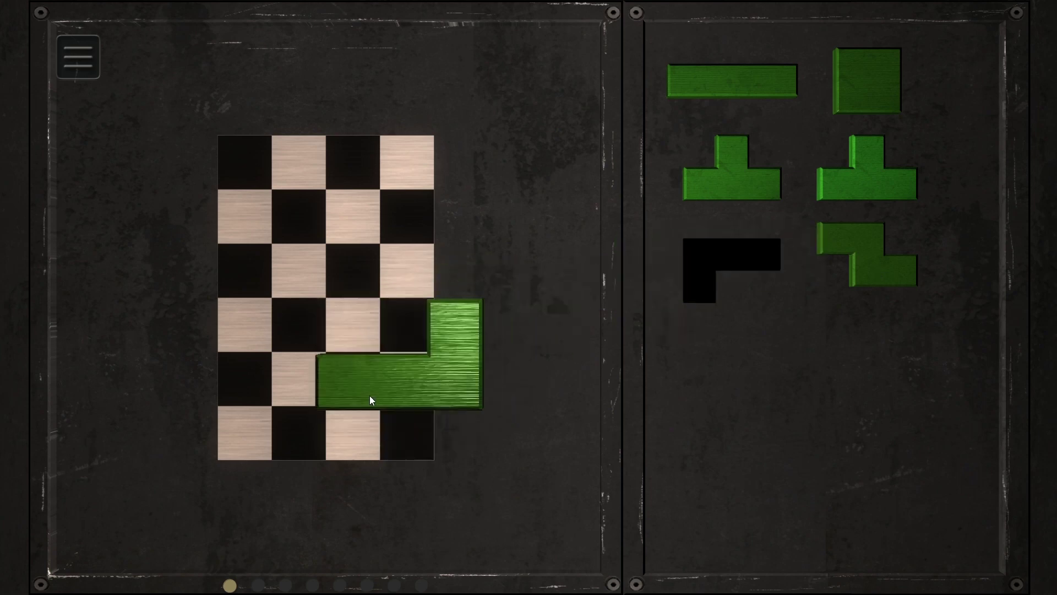
pyautogui.click(313, 451)
pyautogui.click(857, 267)
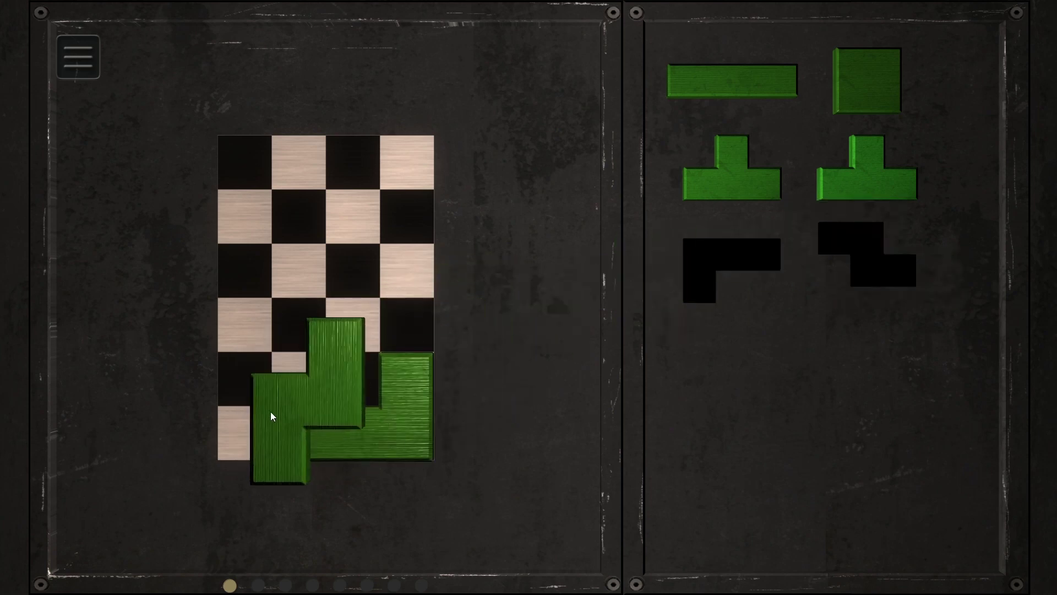
pyautogui.click(249, 376)
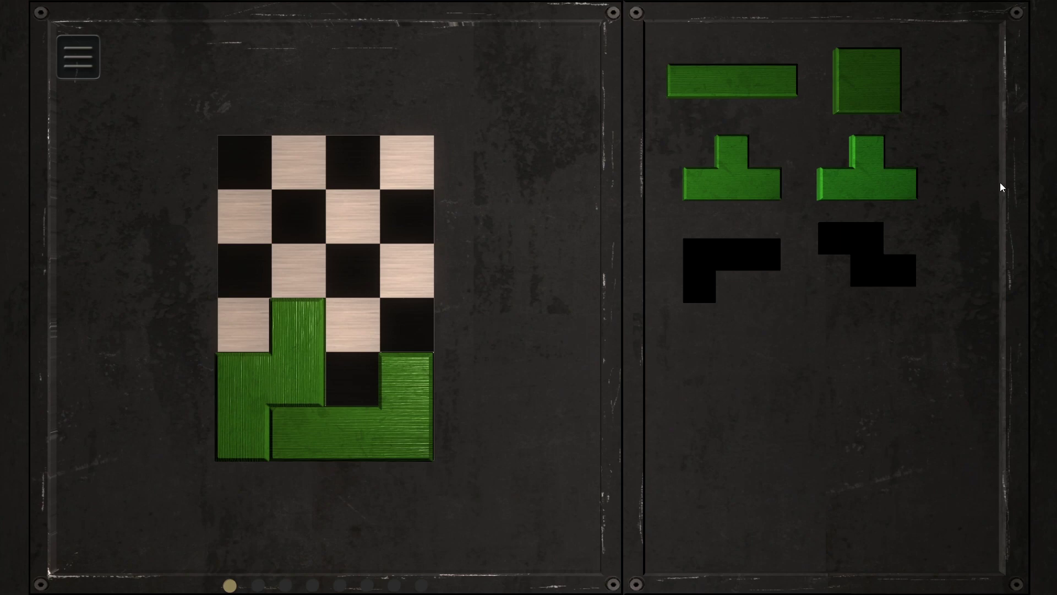
pyautogui.click(863, 186)
pyautogui.click(364, 349)
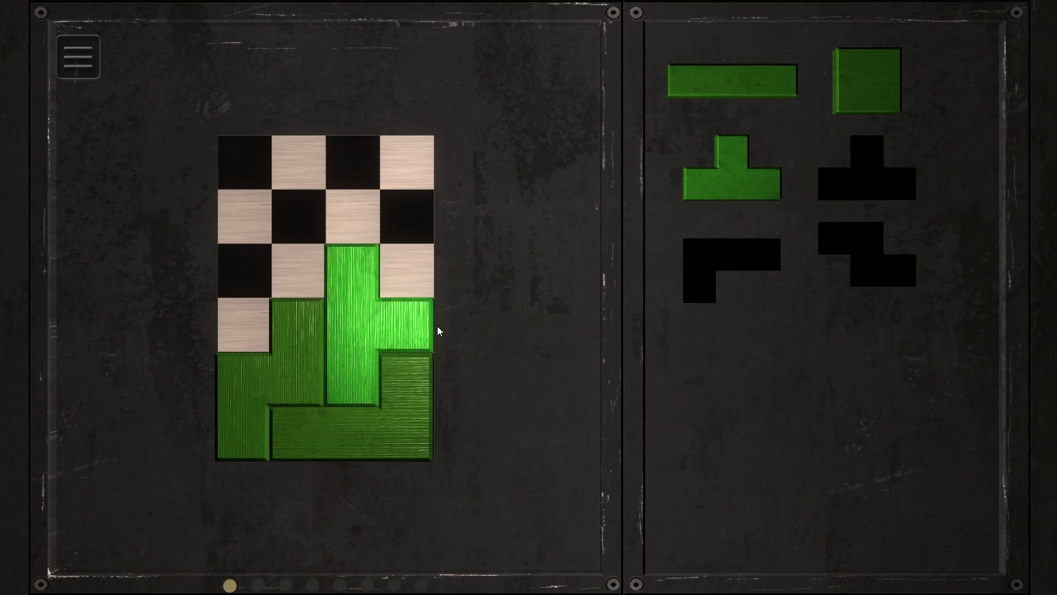
pyautogui.click(688, 195)
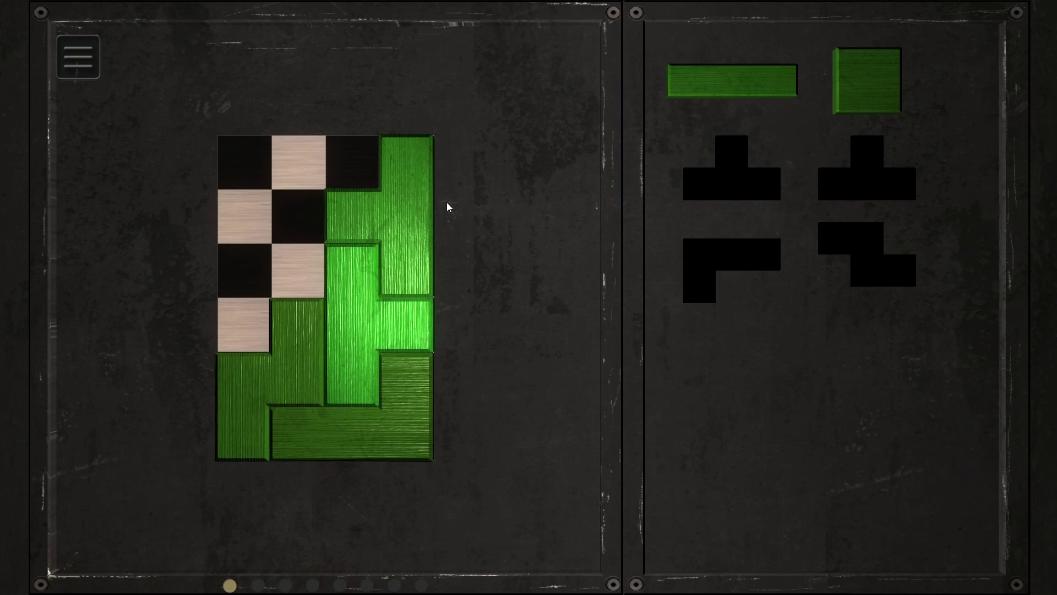
# Return the T pieces to the tray and move the S, turned horizontal, to the top-left
pyautogui.click(381, 313)
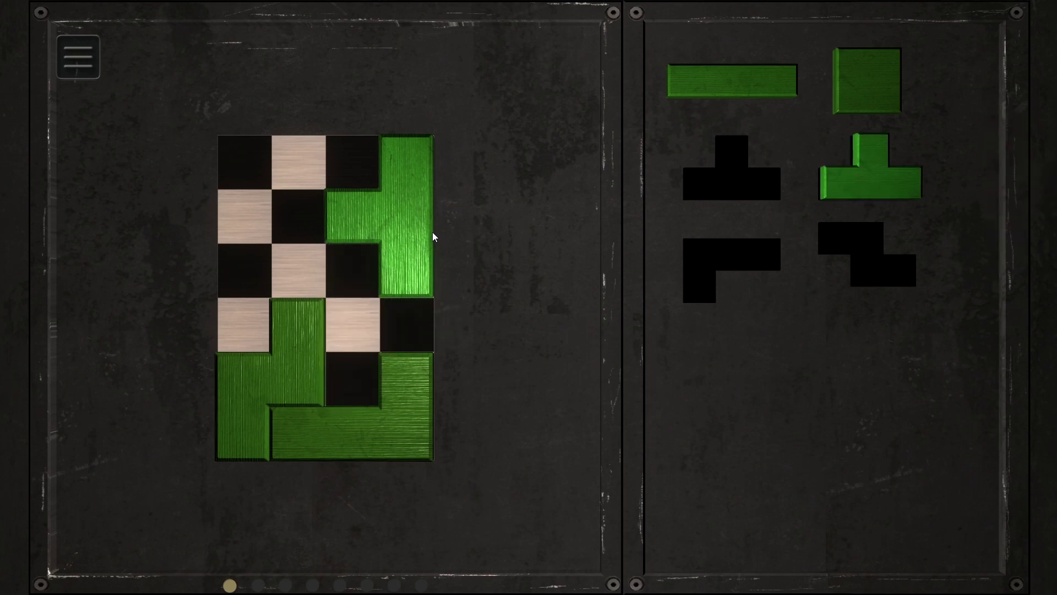
pyautogui.click(267, 355)
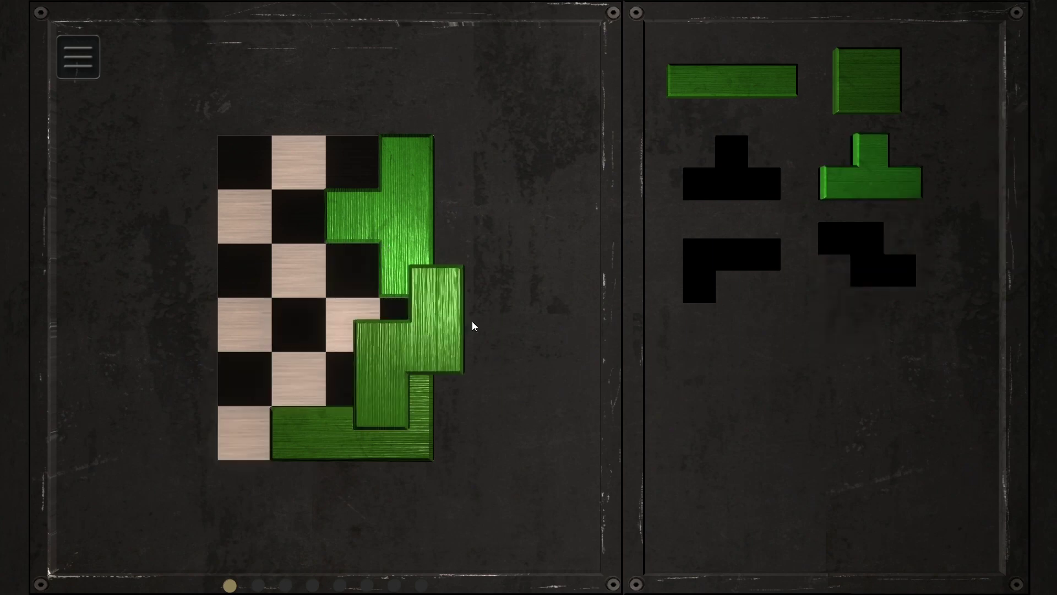
pyautogui.click(347, 355)
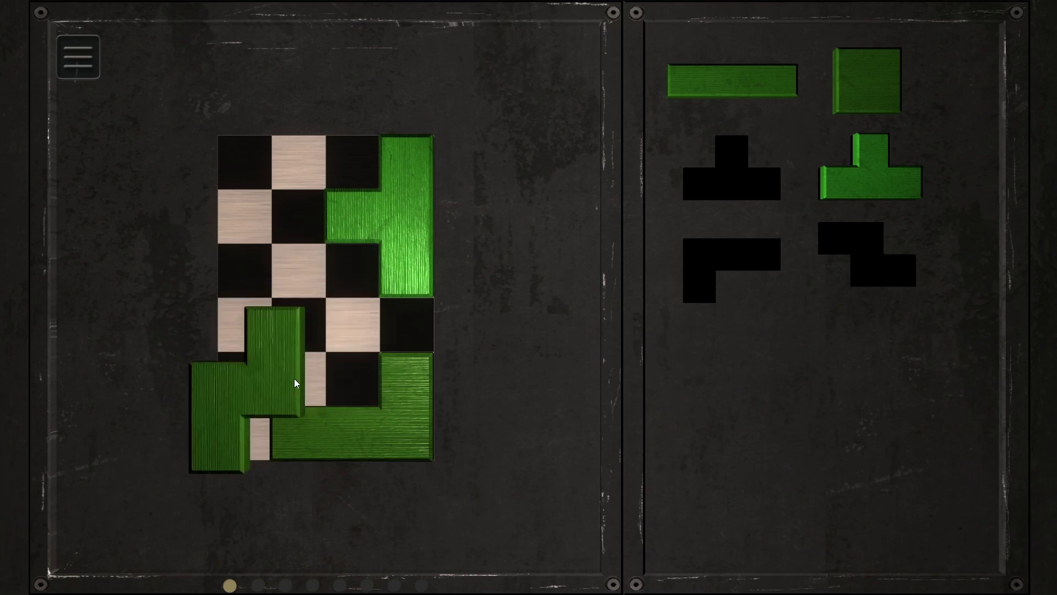
pyautogui.rightClick(305, 220)
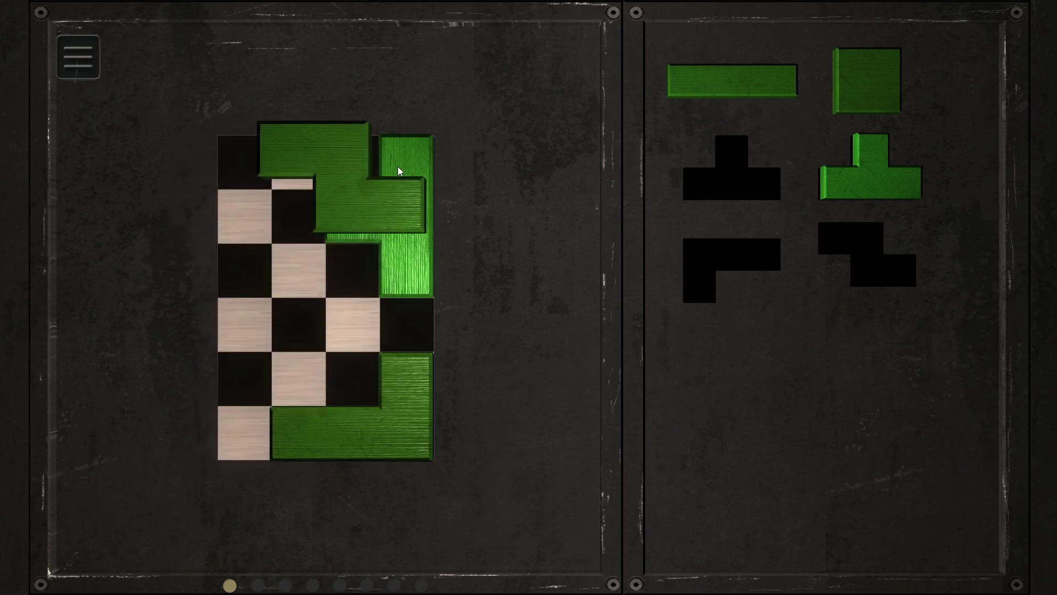
pyautogui.click(341, 178)
pyautogui.click(412, 196)
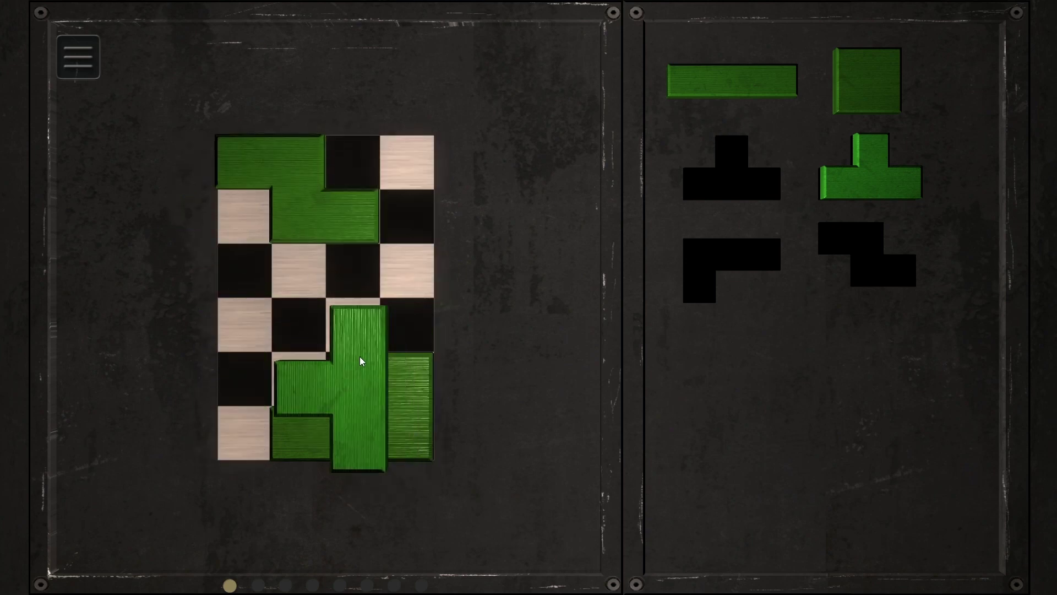
pyautogui.click(873, 306)
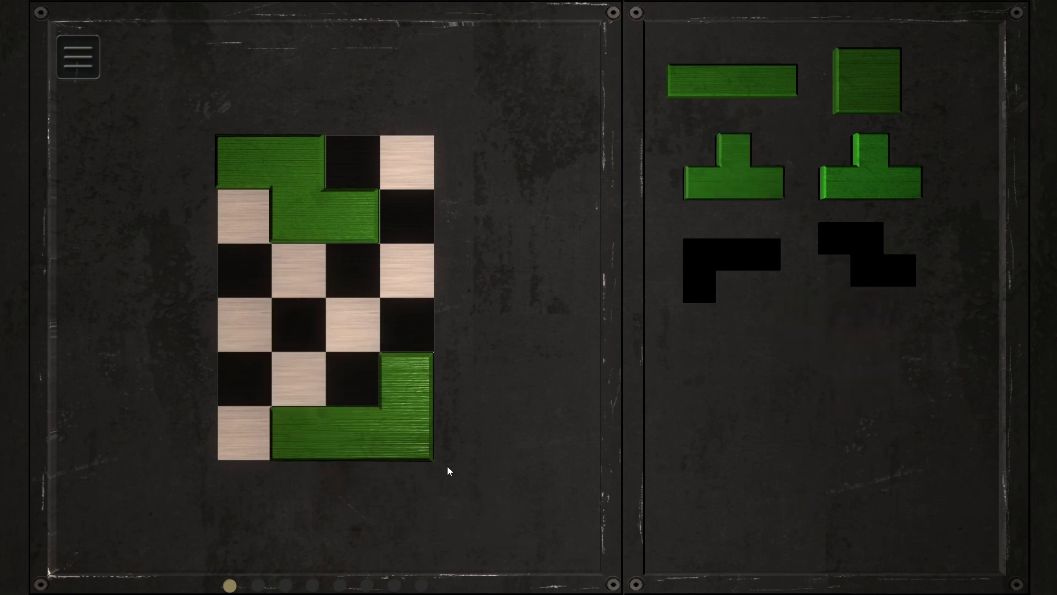
# Stand the L in the top-right corner and set a rotated T into the bottom cells
pyautogui.click(393, 412)
pyautogui.rightClick(490, 271)
pyautogui.click(438, 190)
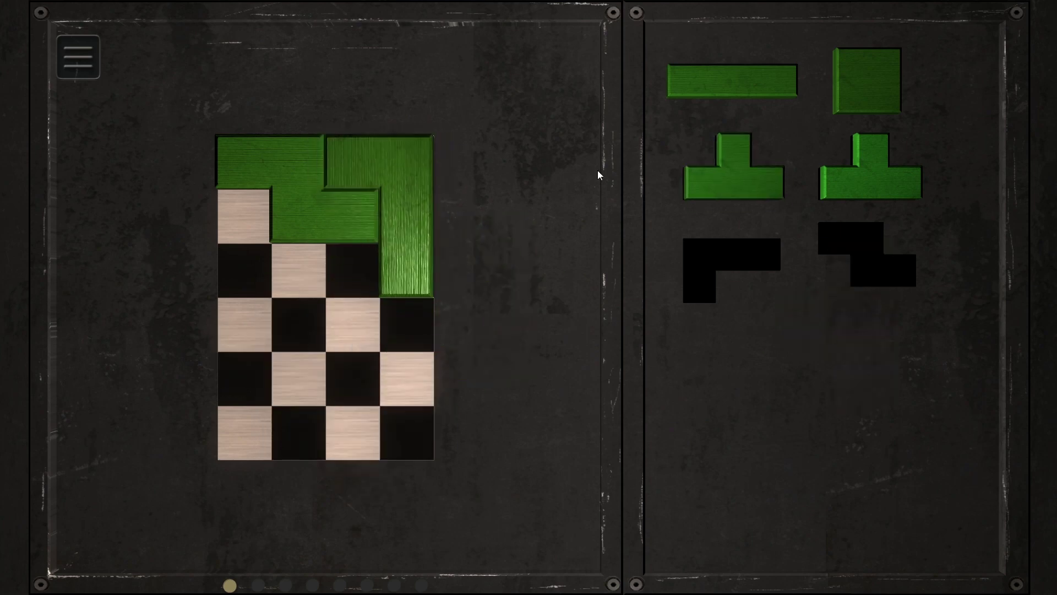
pyautogui.click(889, 181)
pyautogui.rightClick(505, 298)
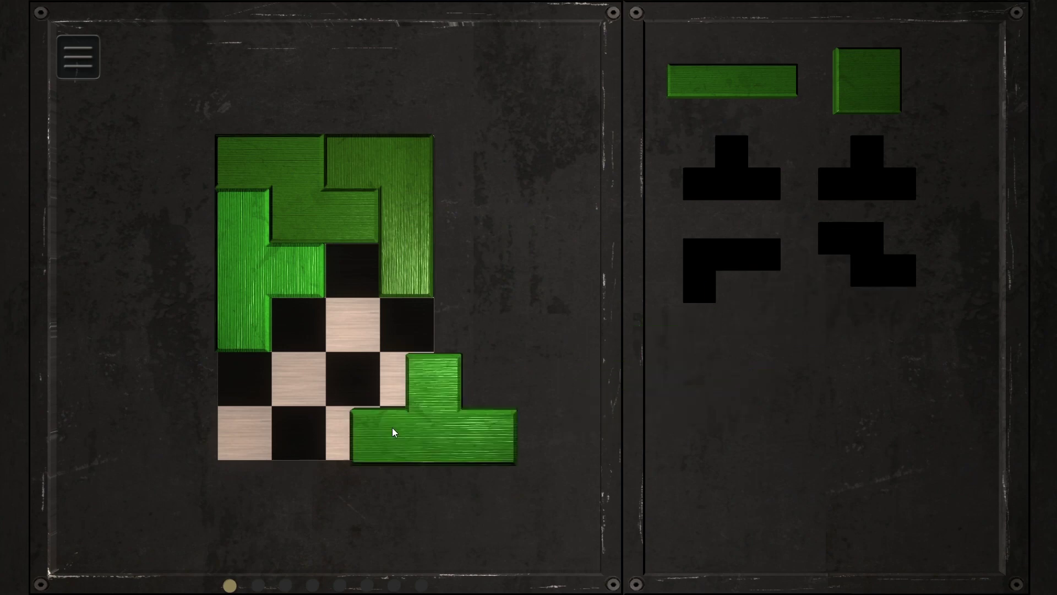
pyautogui.rightClick(229, 440)
pyautogui.rightClick(374, 428)
pyautogui.click(375, 430)
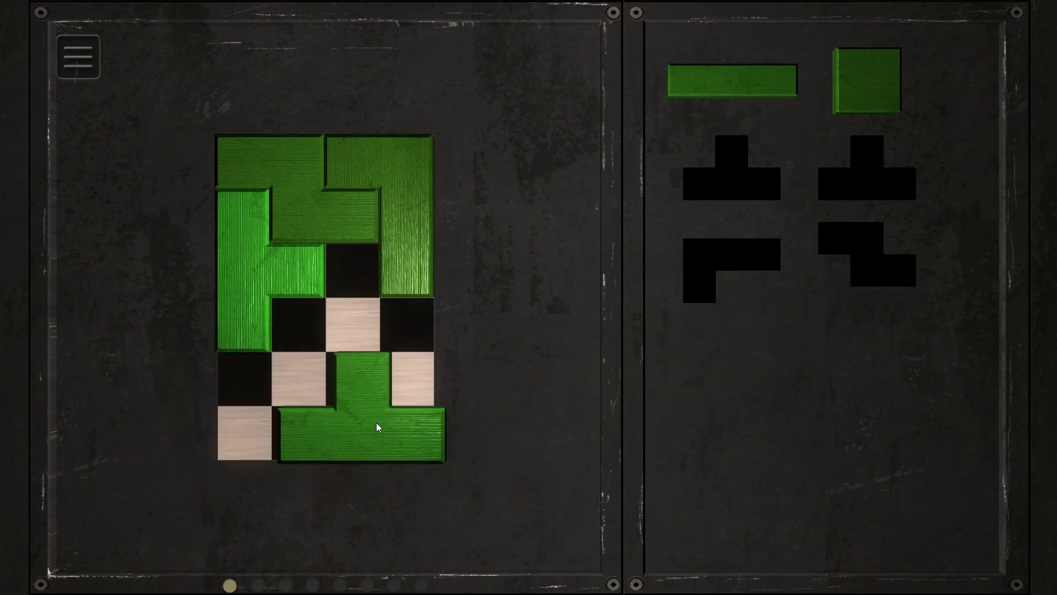
# Fit a T in the right column and the square in the bottom-left 2×2 cells
pyautogui.rightClick(384, 411)
pyautogui.click(408, 395)
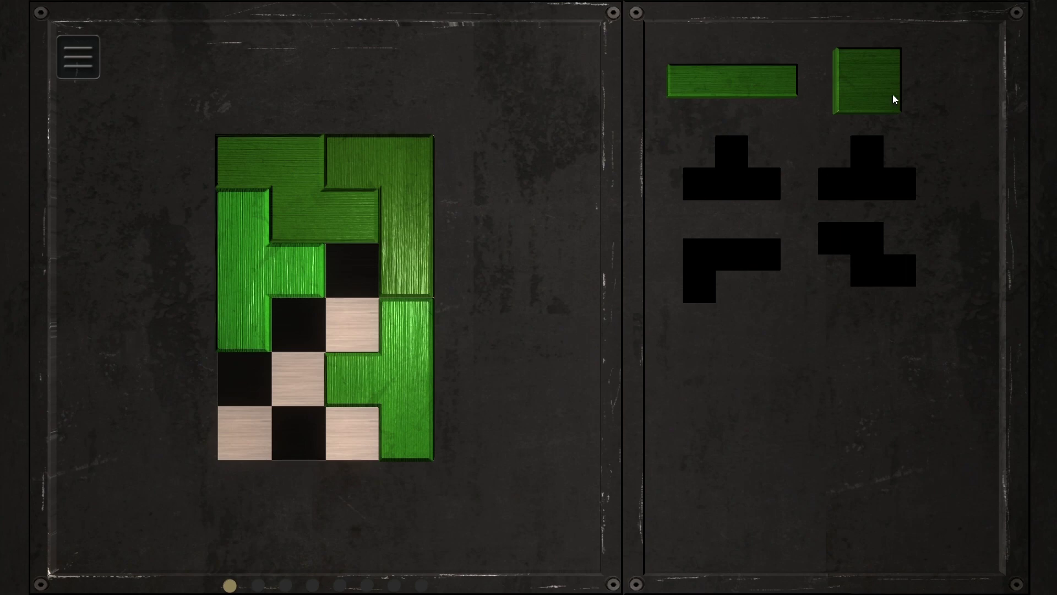
pyautogui.click(841, 116)
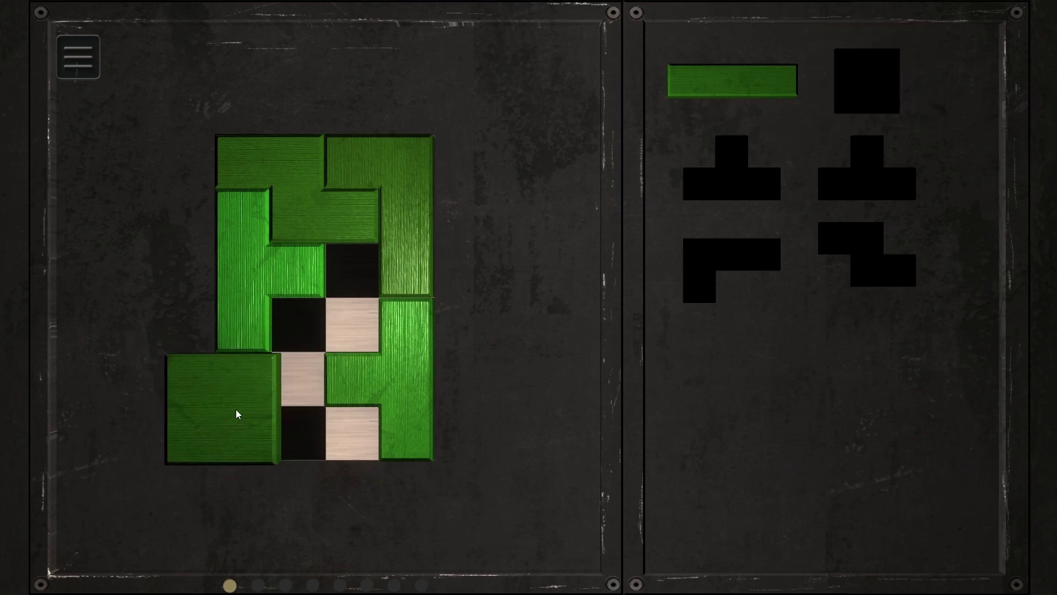
pyautogui.click(261, 420)
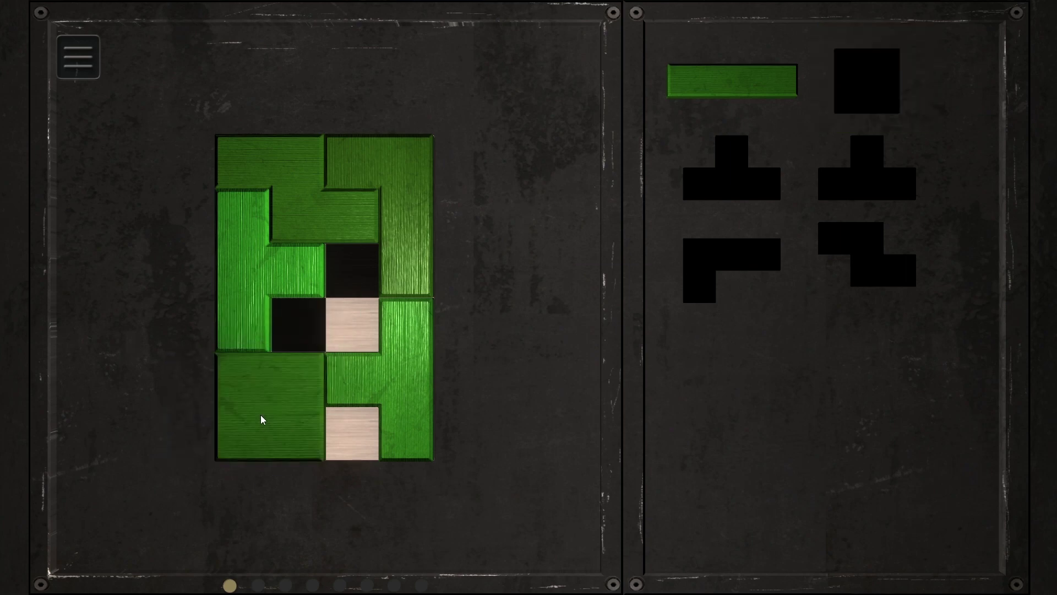
pyautogui.click(343, 212)
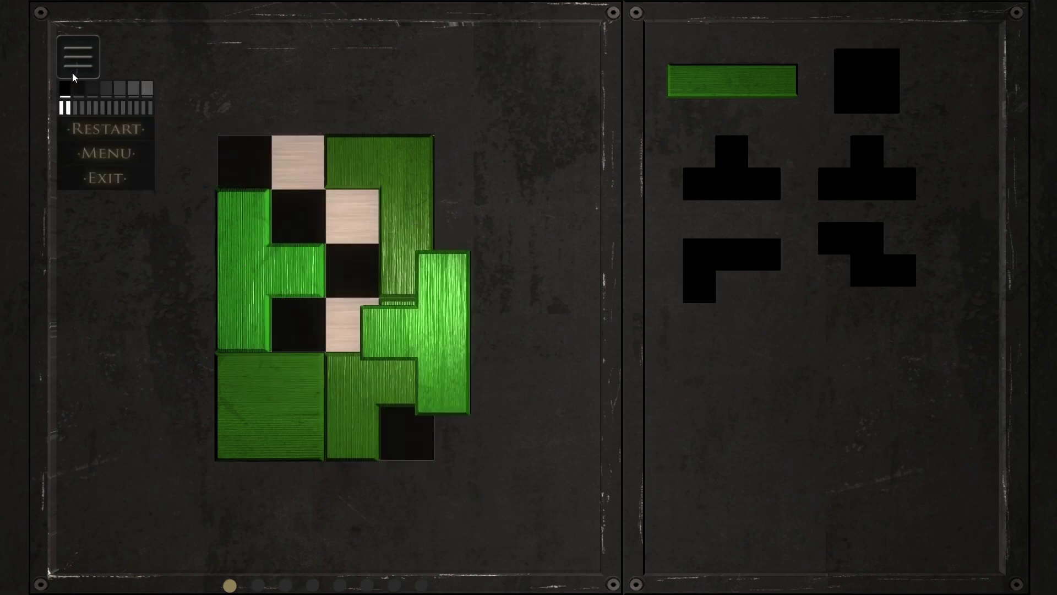
# Restart the ninth puzzle from the menu, returning all six pieces to the tray
pyautogui.click(112, 146)
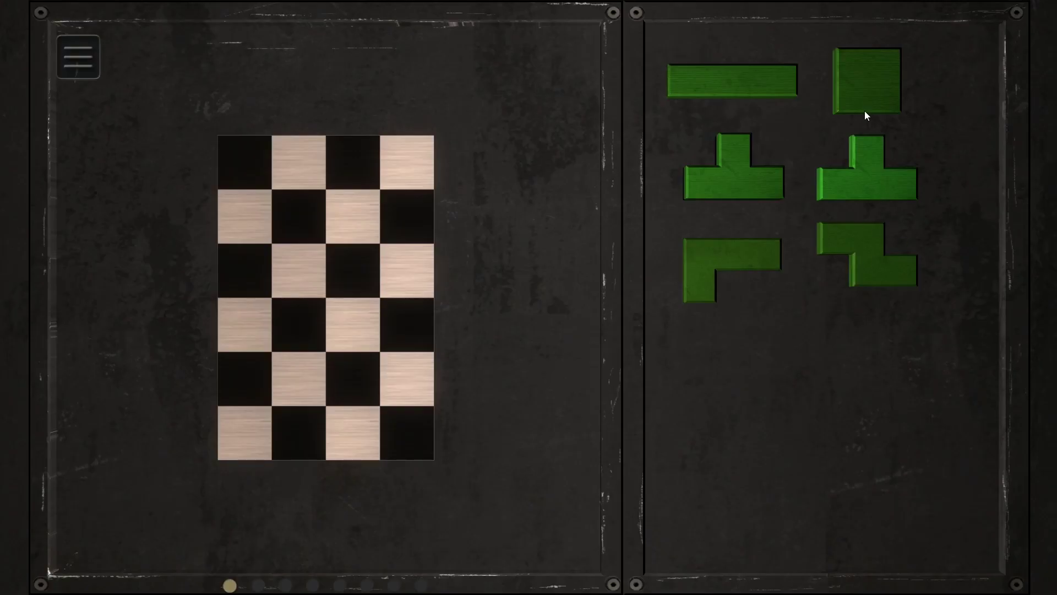
# Place a T along the bottom, the S on the left, another T right and the L upper-right
pyautogui.moveTo(820, 189)
pyautogui.mouseDown()
pyautogui.moveTo(438, 277)
pyautogui.moveTo(358, 419)
pyautogui.moveTo(277, 412)
pyautogui.mouseUp()
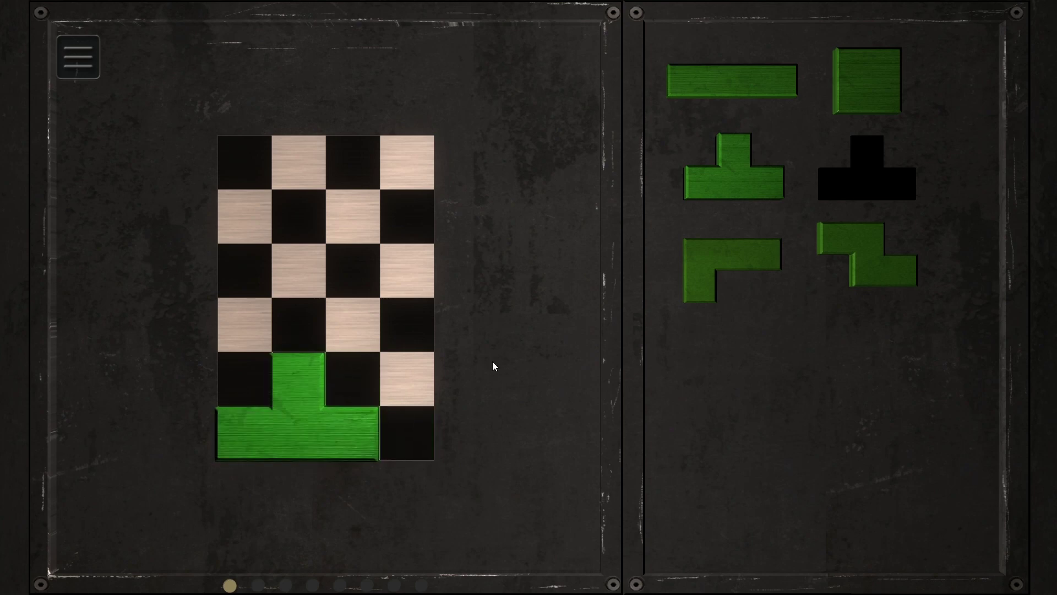
pyautogui.moveTo(856, 250)
pyautogui.mouseDown()
pyautogui.moveTo(430, 353)
pyautogui.moveTo(243, 332)
pyautogui.mouseUp()
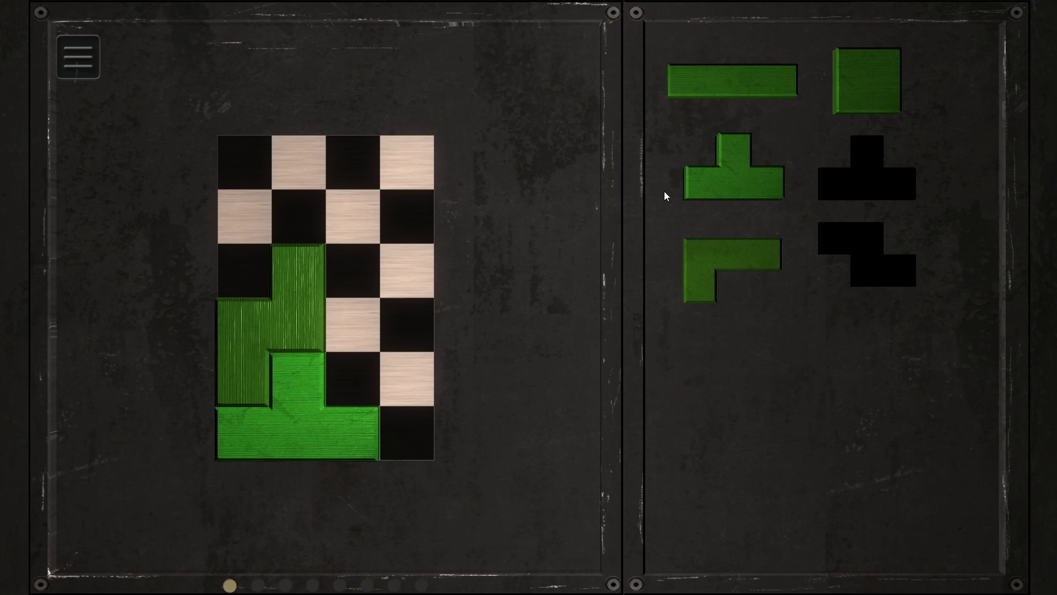
pyautogui.moveTo(702, 188)
pyautogui.mouseDown()
pyautogui.moveTo(390, 344)
pyautogui.moveTo(380, 375)
pyautogui.moveTo(345, 409)
pyautogui.mouseUp()
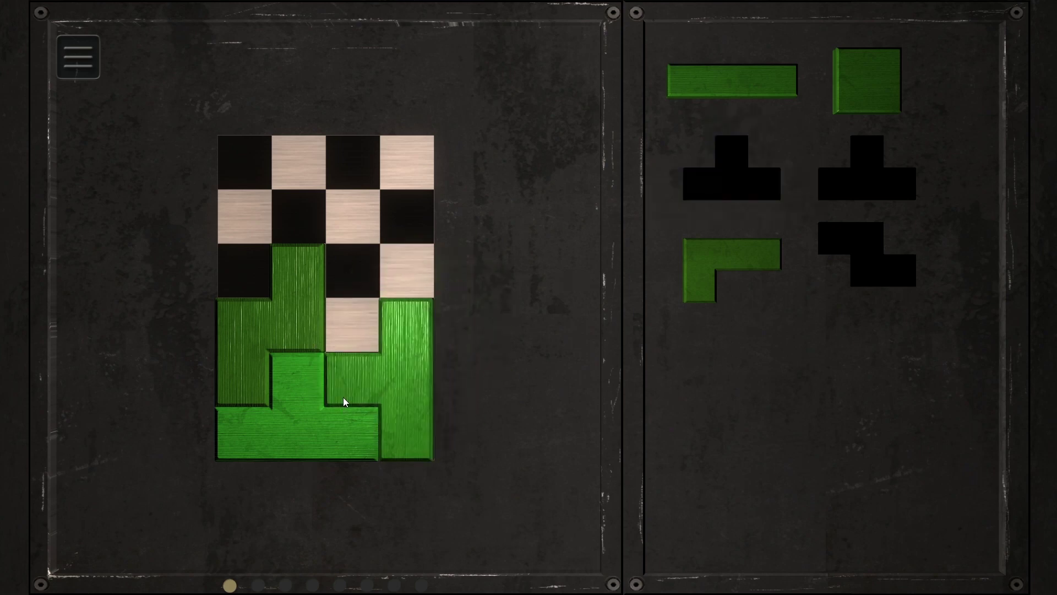
pyautogui.moveTo(725, 261)
pyautogui.mouseDown()
pyautogui.moveTo(220, 181)
pyautogui.moveTo(300, 158)
pyautogui.moveTo(377, 218)
pyautogui.moveTo(410, 207)
pyautogui.mouseUp()
pyautogui.click(348, 146)
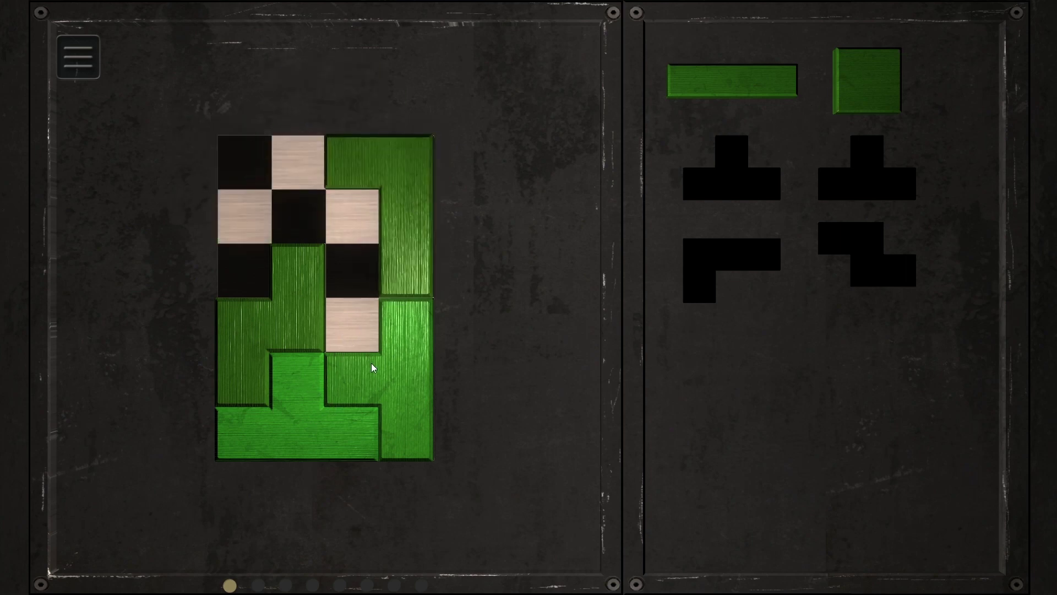
# Stand a T vertically at the left, shift the L left and return two pieces to the tray
pyautogui.moveTo(371, 368)
pyautogui.mouseDown()
pyautogui.moveTo(248, 219)
pyautogui.moveTo(306, 194)
pyautogui.moveTo(266, 214)
pyautogui.moveTo(276, 207)
pyautogui.mouseUp()
pyautogui.click(249, 219)
pyautogui.click(266, 216)
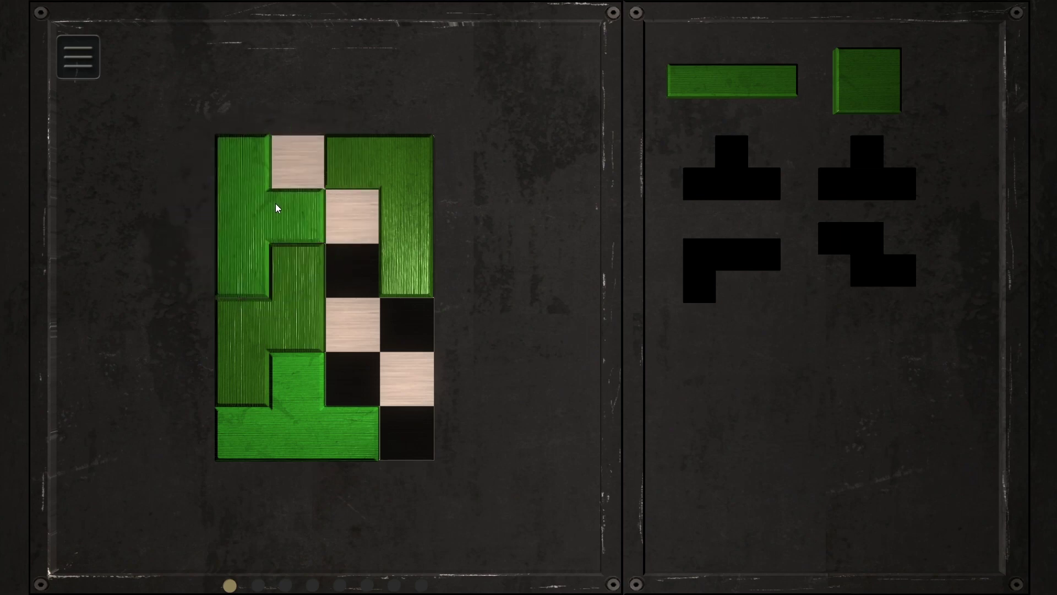
pyautogui.moveTo(381, 178); pyautogui.dragTo(342, 181)
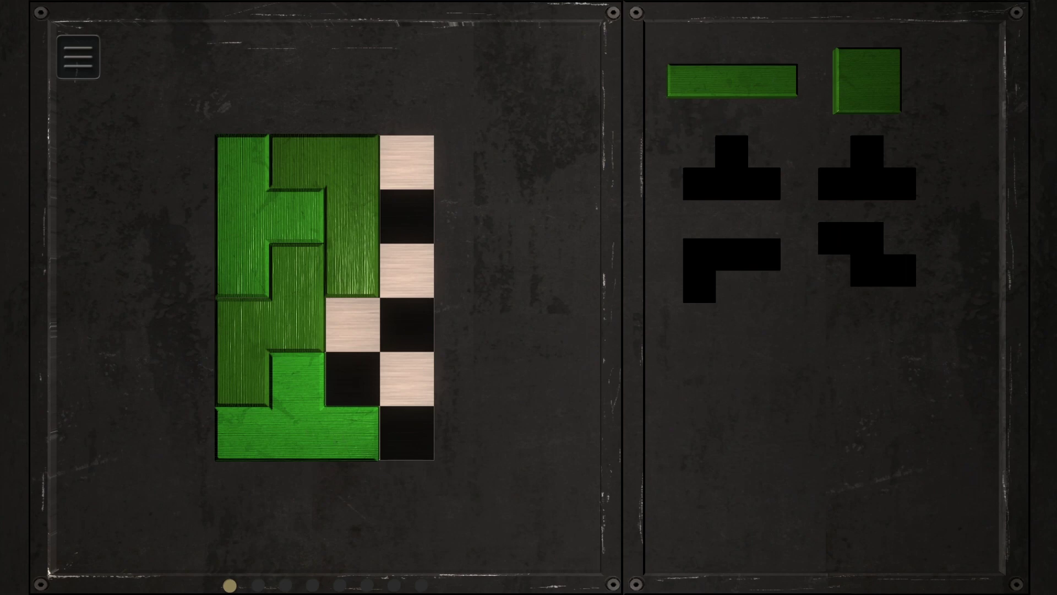
pyautogui.moveTo(273, 330); pyautogui.dragTo(726, 376)
pyautogui.moveTo(283, 430); pyautogui.dragTo(817, 371)
# Try the bar vertically, set a rotated T lower-left and test the S piece
pyautogui.moveTo(732, 81)
pyautogui.mouseDown()
pyautogui.moveTo(402, 320)
pyautogui.moveTo(446, 253)
pyautogui.mouseUp()
pyautogui.rightClick(402, 320)
pyautogui.moveTo(869, 170)
pyautogui.mouseDown()
pyautogui.moveTo(291, 292)
pyautogui.moveTo(305, 363)
pyautogui.moveTo(283, 394)
pyautogui.moveTo(289, 404)
pyautogui.mouseUp()
pyautogui.rightClick(301, 312)
pyautogui.moveTo(897, 286)
pyautogui.mouseDown()
pyautogui.moveTo(361, 361)
pyautogui.moveTo(355, 330)
pyautogui.moveTo(717, 321)
pyautogui.mouseUp()
pyautogui.moveTo(227, 358)
pyautogui.mouseDown()
pyautogui.moveTo(421, 390)
pyautogui.moveTo(305, 325)
pyautogui.moveTo(338, 326)
pyautogui.moveTo(394, 380)
pyautogui.moveTo(340, 482)
pyautogui.mouseUp()
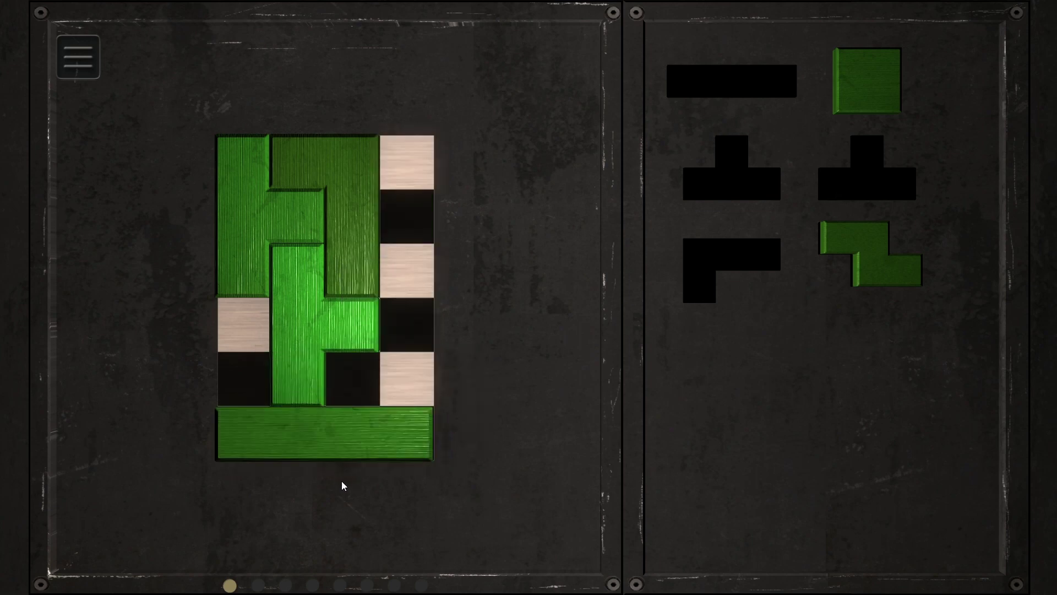
# Return the middle T and the long bar to the tray and shift the hook piece right
pyautogui.moveTo(291, 368); pyautogui.dragTo(397, 350)
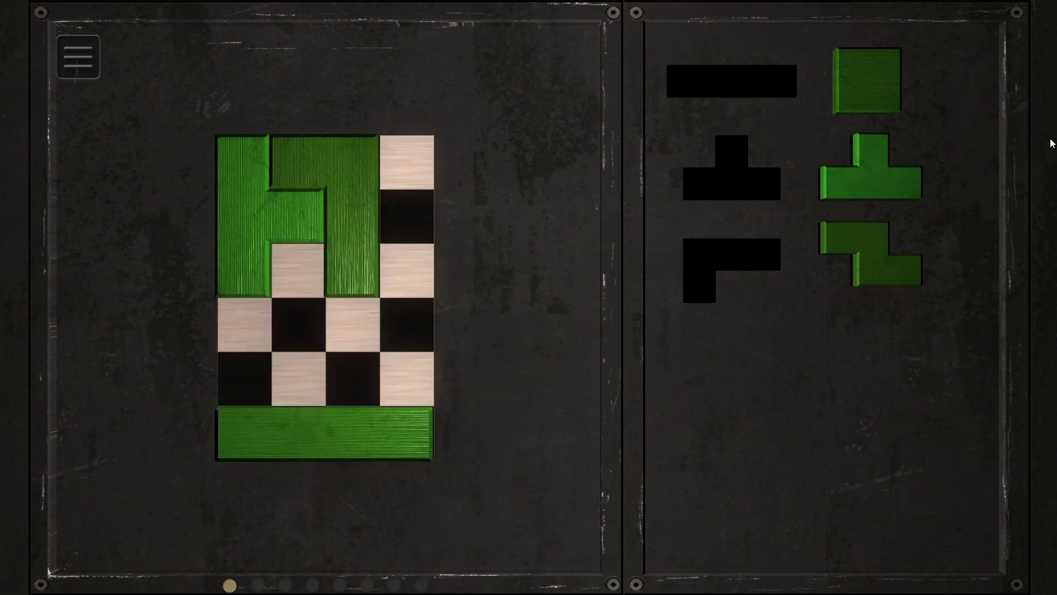
pyautogui.moveTo(334, 252); pyautogui.dragTo(386, 241)
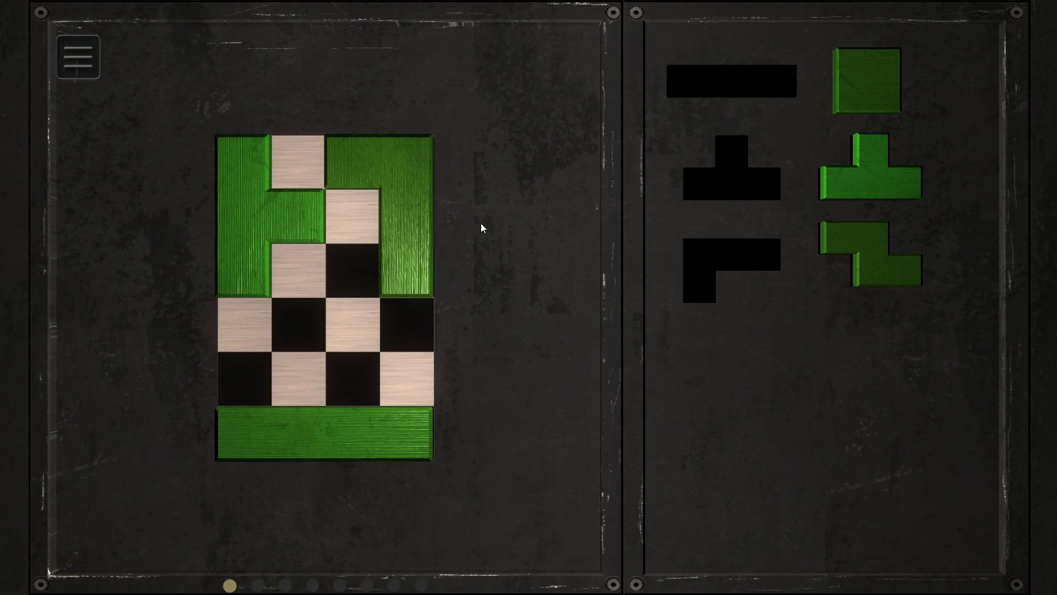
pyautogui.moveTo(272, 235)
pyautogui.mouseDown()
pyautogui.moveTo(264, 231)
pyautogui.moveTo(321, 281)
pyautogui.moveTo(256, 205)
pyautogui.moveTo(311, 269)
pyautogui.moveTo(375, 396)
pyautogui.mouseUp()
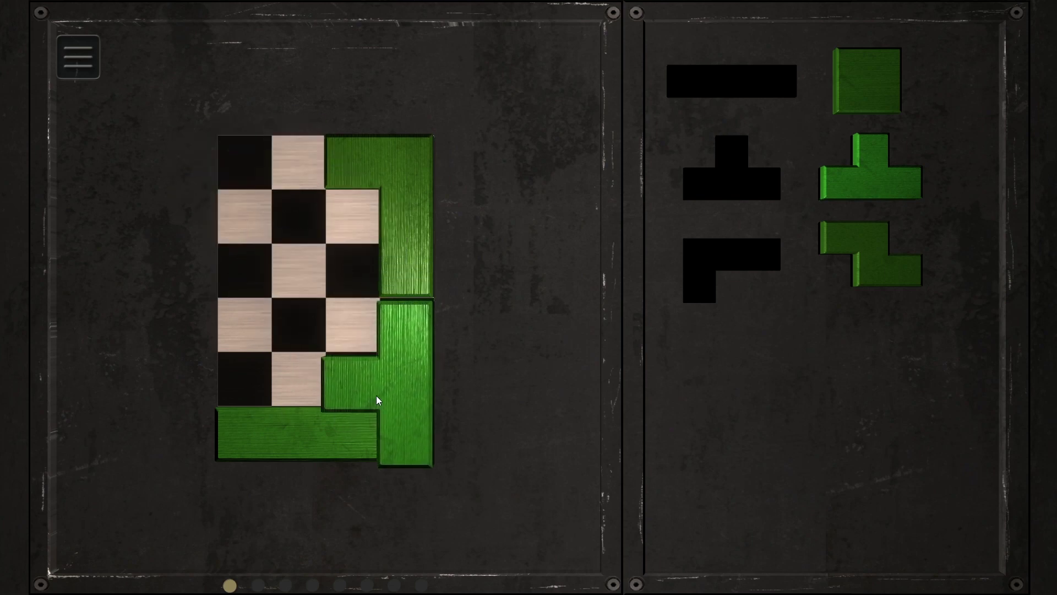
pyautogui.moveTo(278, 436); pyautogui.dragTo(836, 354)
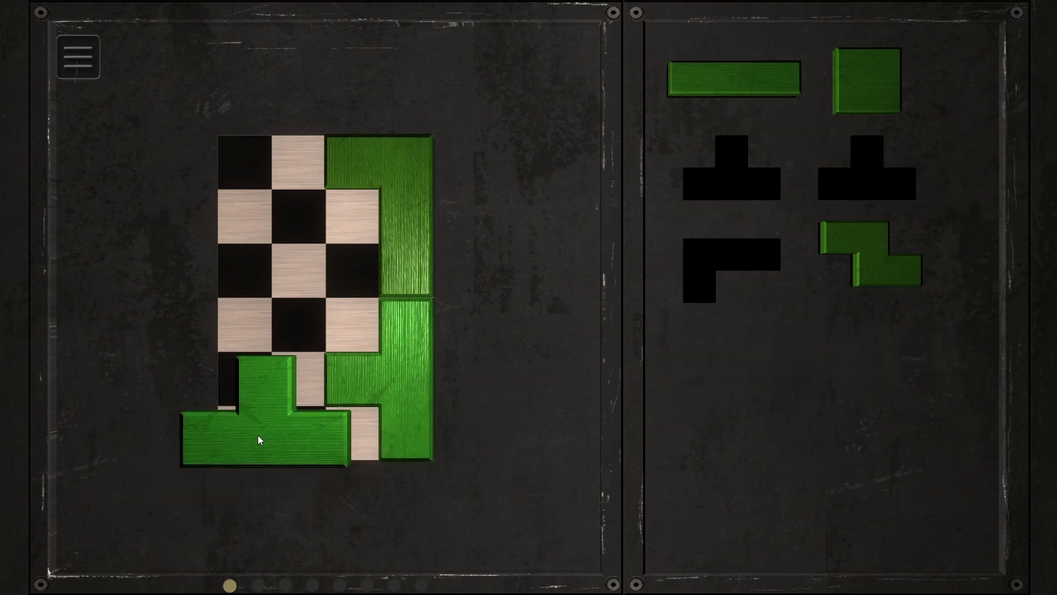
# Place a T in the bottom-left corner and an upright Z in the upper-left
pyautogui.moveTo(862, 188); pyautogui.dragTo(258, 436)
pyautogui.moveTo(878, 268); pyautogui.dragTo(302, 306)
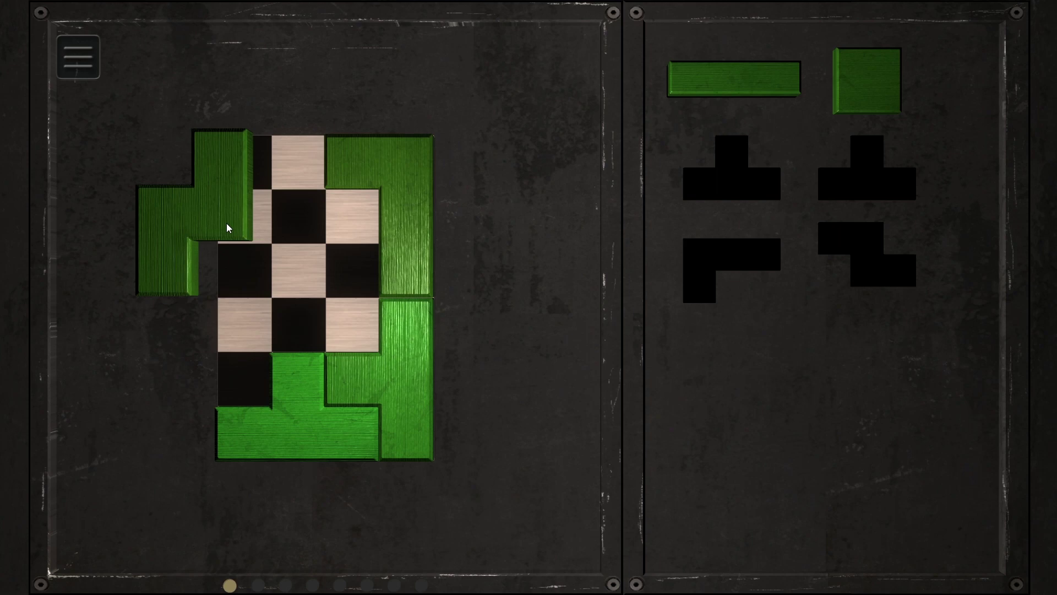
pyautogui.click(302, 306)
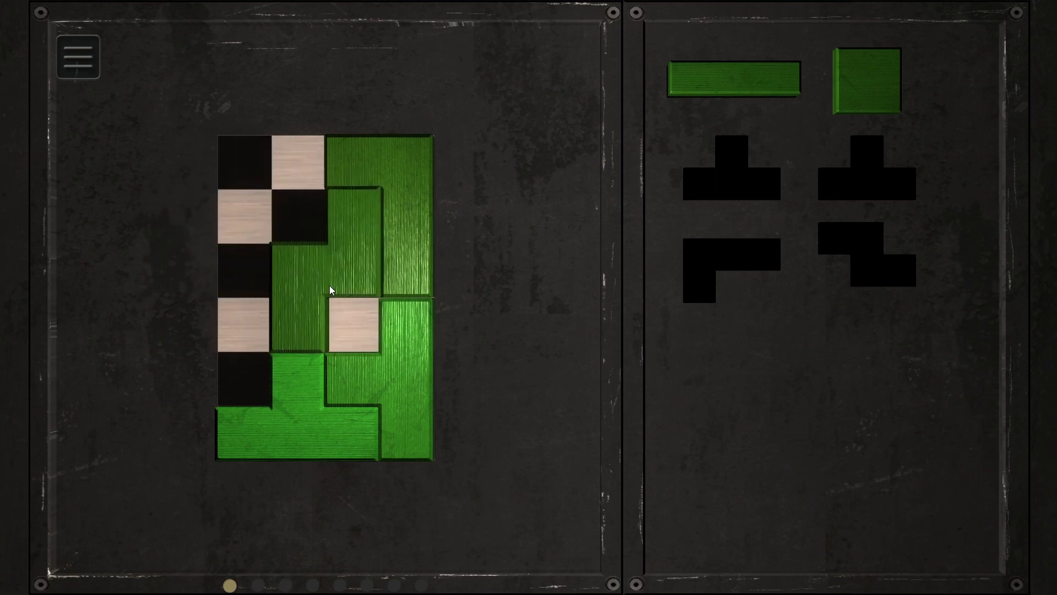
pyautogui.moveTo(329, 285)
pyautogui.mouseDown()
pyautogui.moveTo(266, 246)
pyautogui.moveTo(275, 236)
pyautogui.mouseUp()
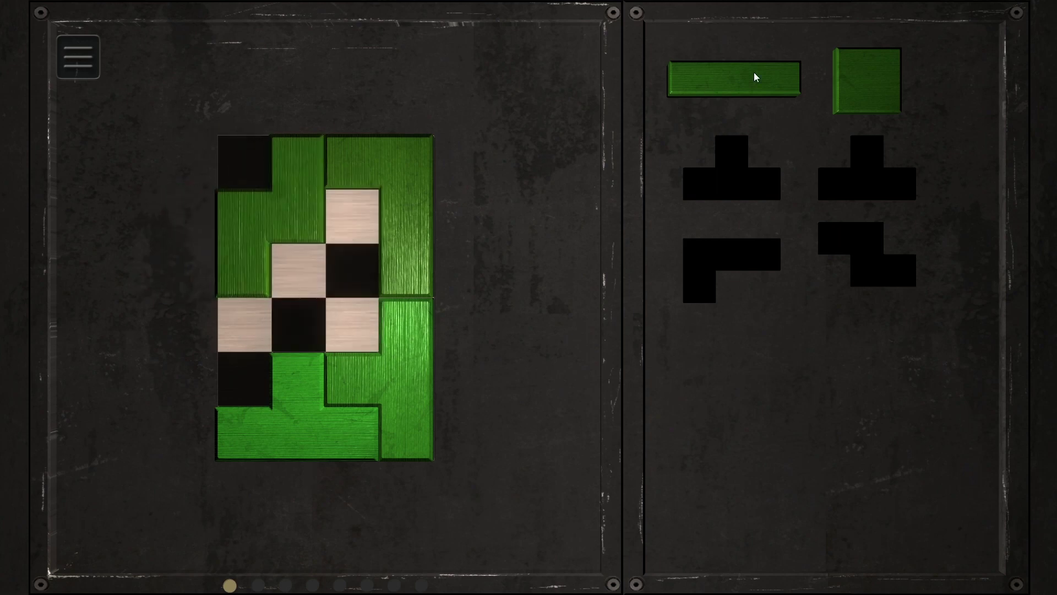
# Drop the square in the centre, remove the Z and settle the long bar in the left column
pyautogui.moveTo(871, 84); pyautogui.dragTo(298, 297)
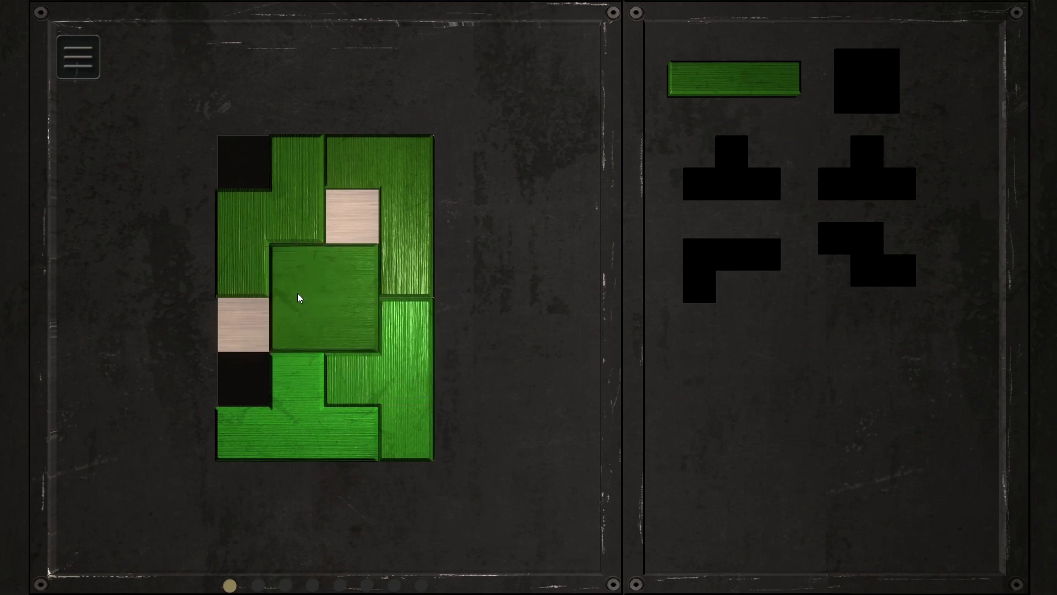
pyautogui.moveTo(249, 273); pyautogui.dragTo(996, 227)
pyautogui.moveTo(774, 87); pyautogui.dragTo(267, 270)
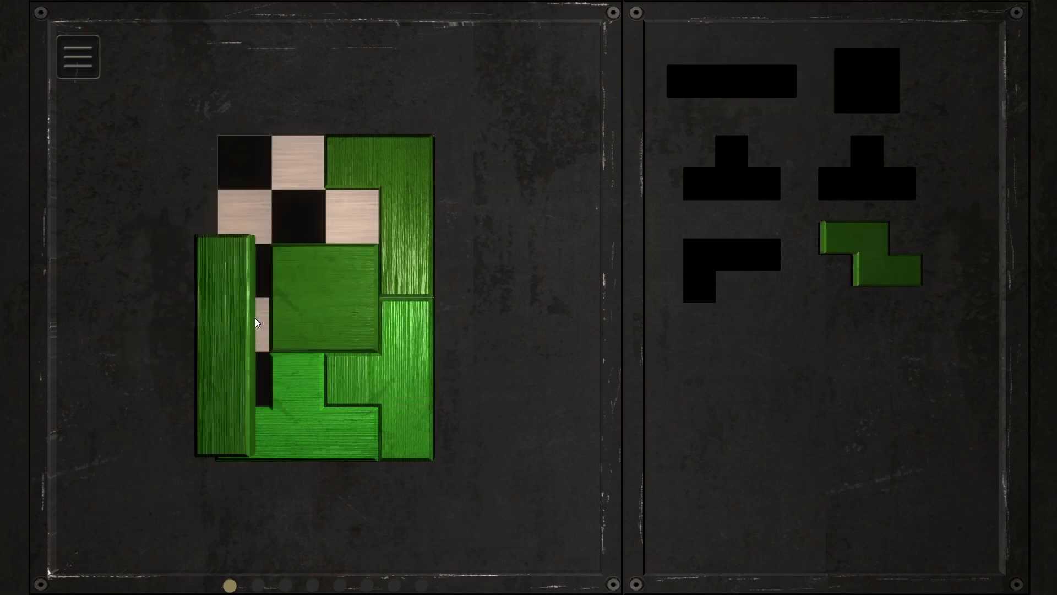
pyautogui.moveTo(407, 216)
pyautogui.mouseDown()
pyautogui.moveTo(351, 179)
pyautogui.moveTo(359, 148)
pyautogui.mouseUp()
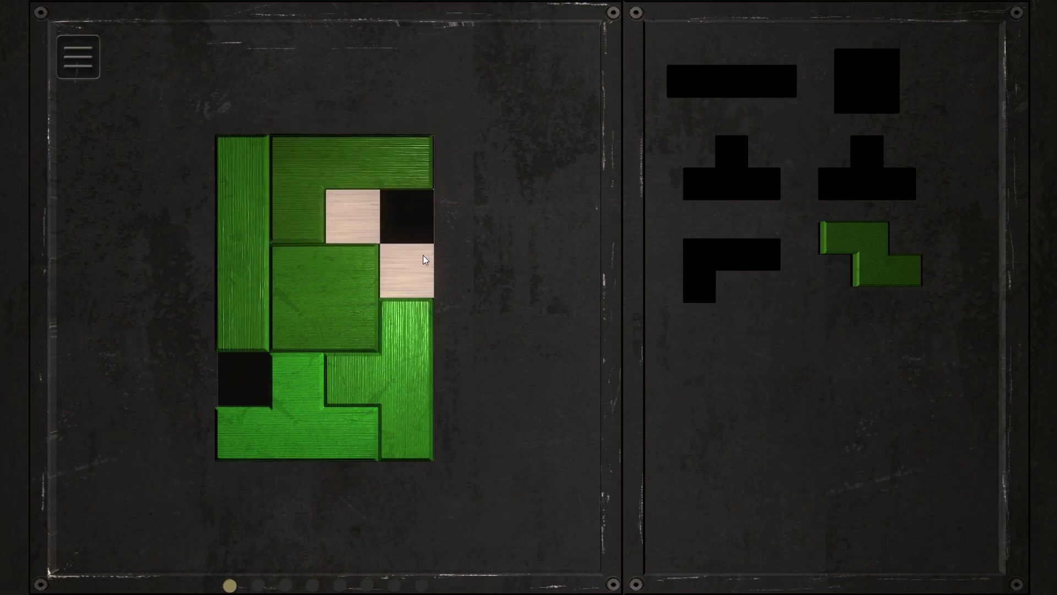
pyautogui.moveTo(341, 293); pyautogui.dragTo(412, 234)
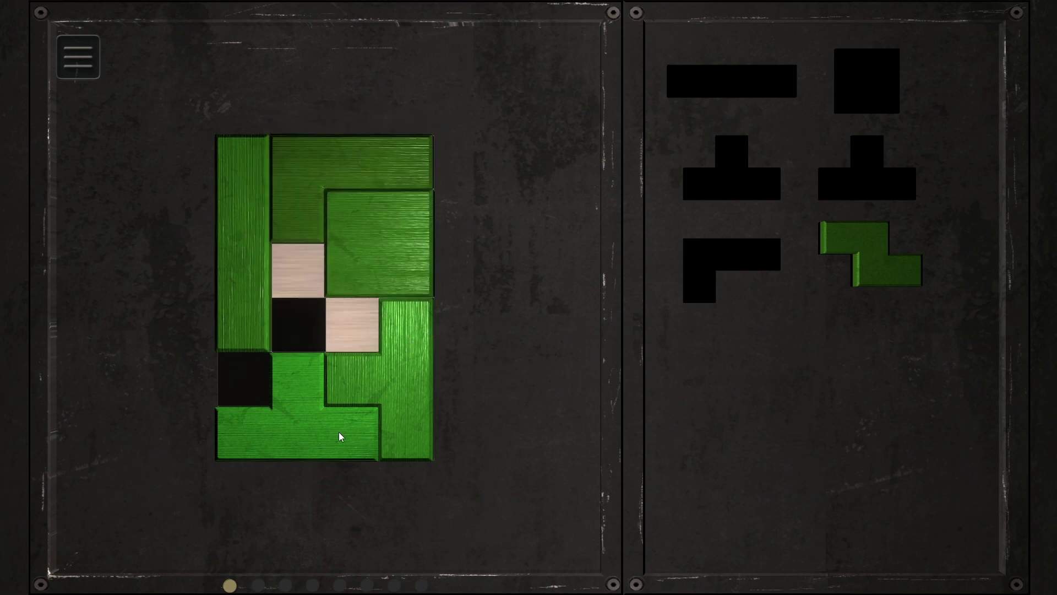
# Try the T pieces at the bottom and upper right, then return both Ts and the L to the tray
pyautogui.moveTo(304, 423); pyautogui.dragTo(320, 312)
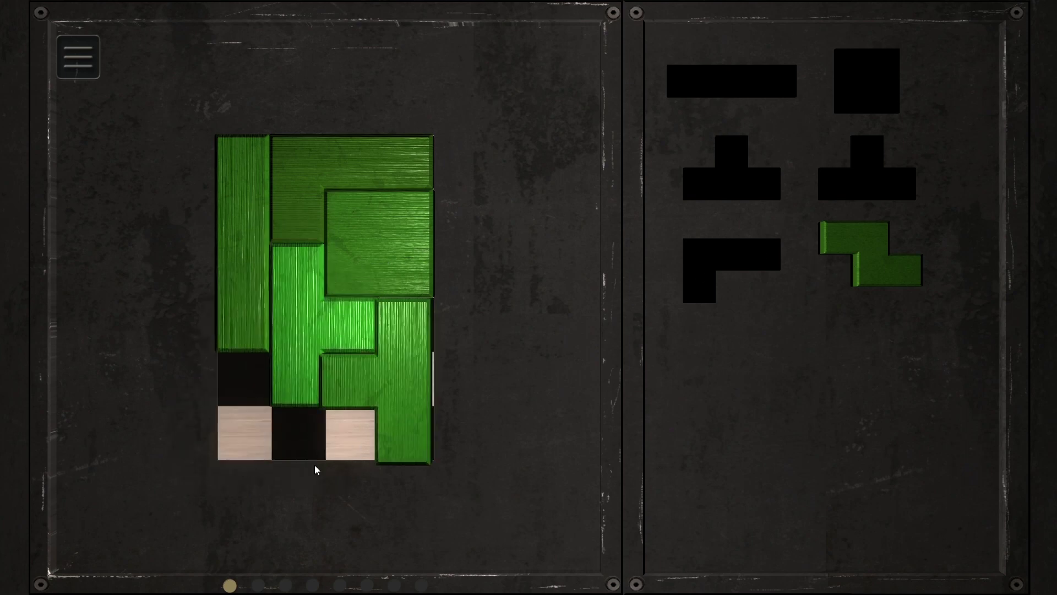
pyautogui.click(391, 434)
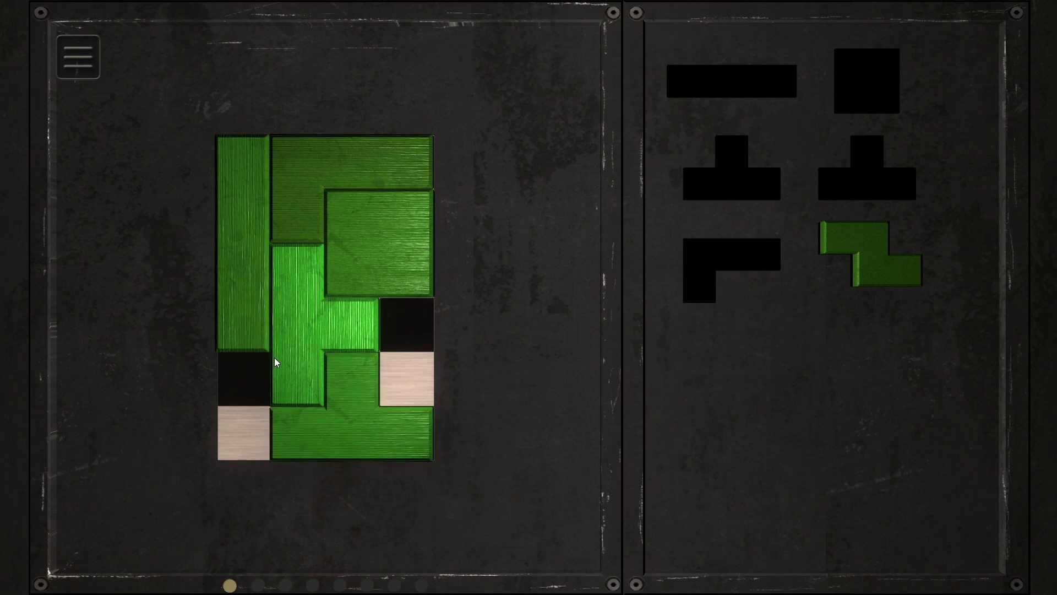
pyautogui.moveTo(275, 361)
pyautogui.mouseDown()
pyautogui.moveTo(380, 349)
pyautogui.moveTo(388, 364)
pyautogui.mouseUp()
pyautogui.moveTo(351, 289)
pyautogui.mouseDown()
pyautogui.moveTo(362, 428)
pyautogui.moveTo(330, 319)
pyautogui.mouseUp()
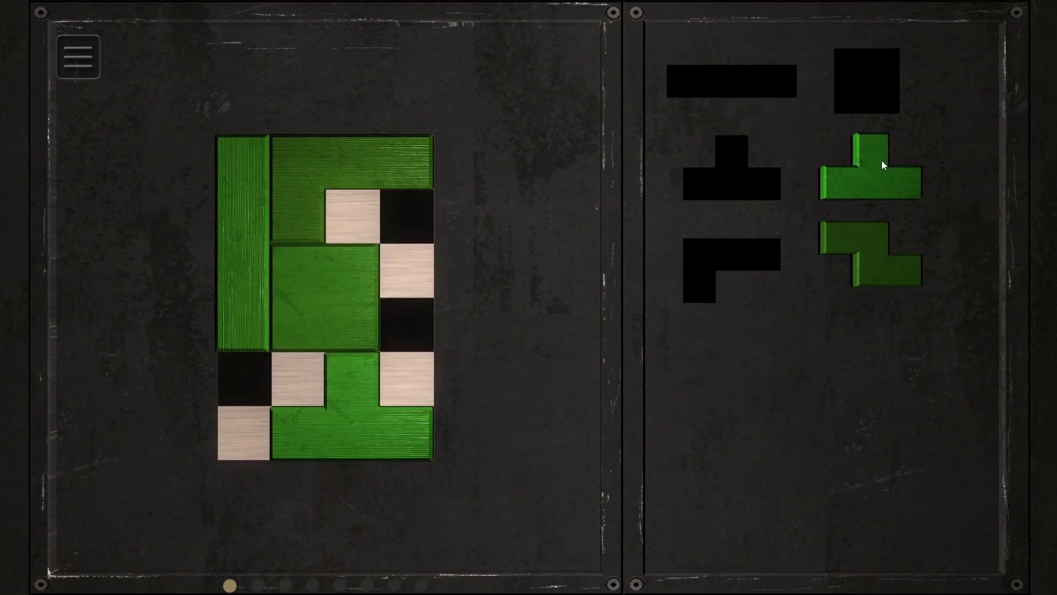
pyautogui.moveTo(323, 411); pyautogui.dragTo(413, 251)
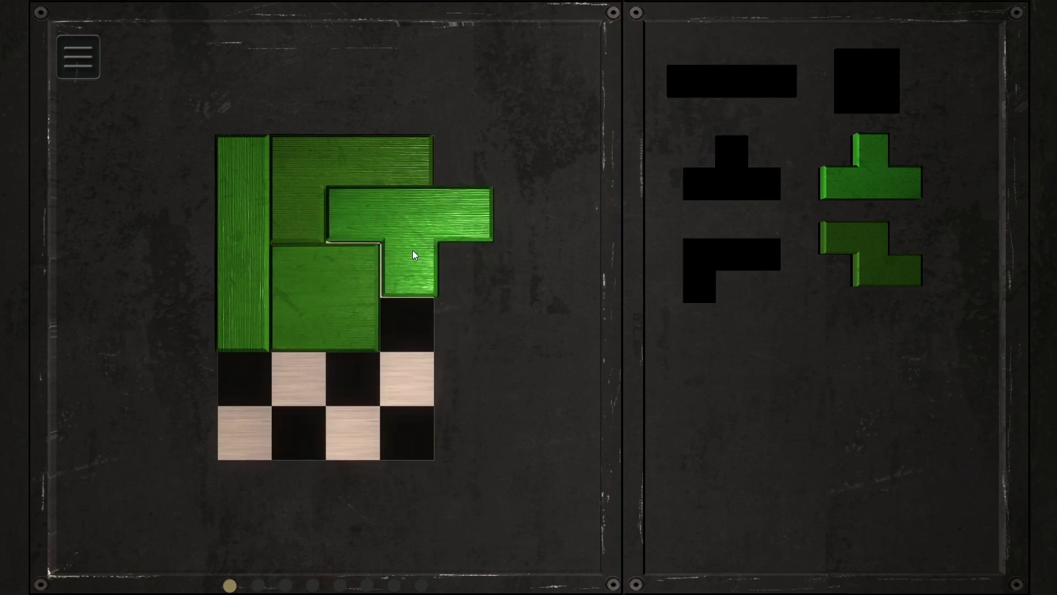
pyautogui.click(382, 264)
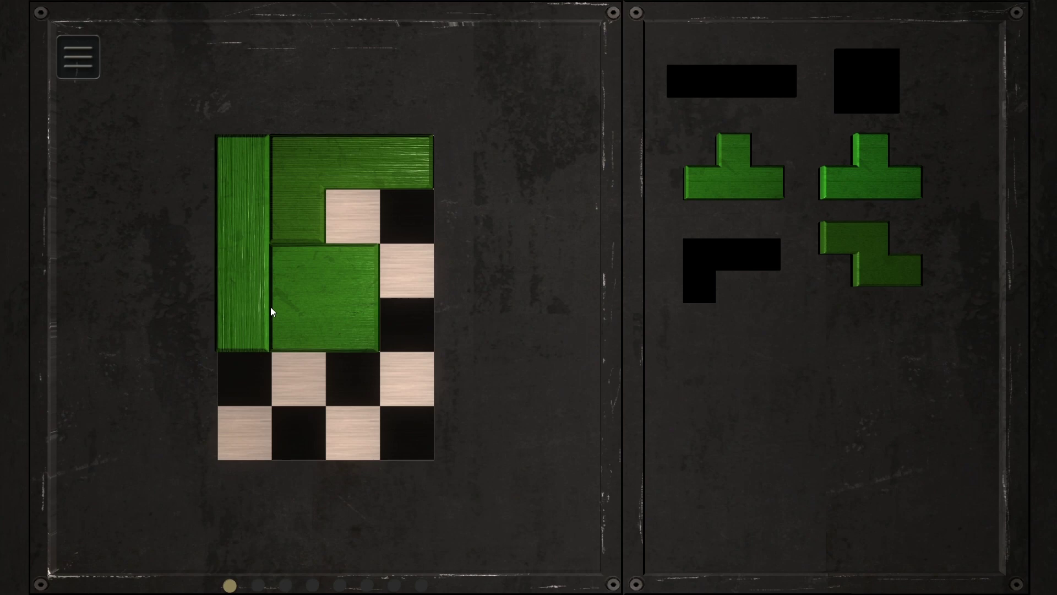
pyautogui.click(319, 189)
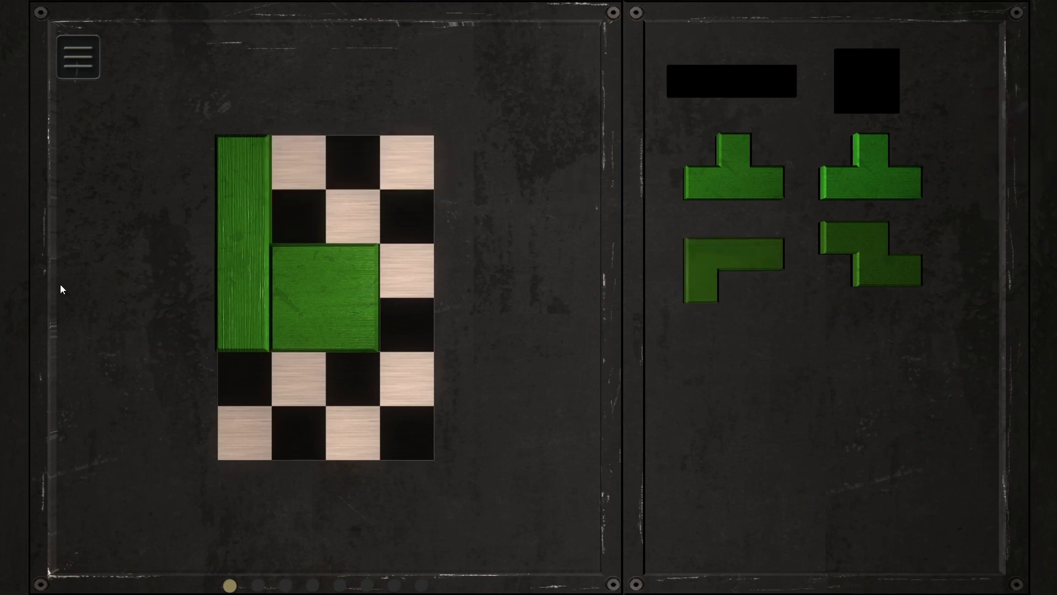
# Try the square bottom-left, the L lower-right, the bar in the right column and the Z on the left
pyautogui.moveTo(345, 317); pyautogui.dragTo(266, 440)
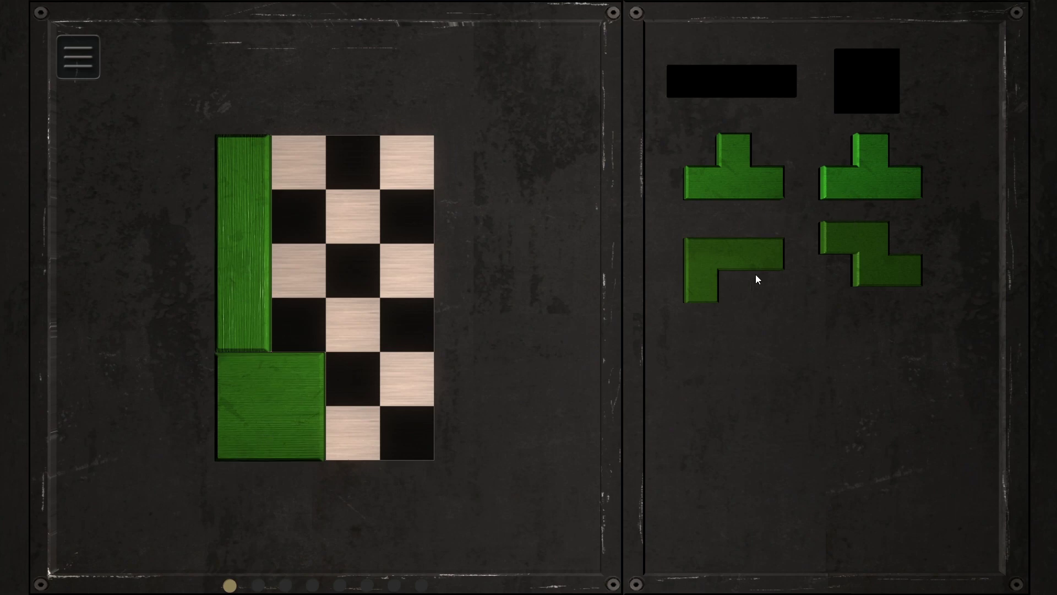
pyautogui.moveTo(756, 279)
pyautogui.mouseDown()
pyautogui.moveTo(502, 325)
pyautogui.moveTo(358, 371)
pyautogui.moveTo(375, 406)
pyautogui.mouseUp()
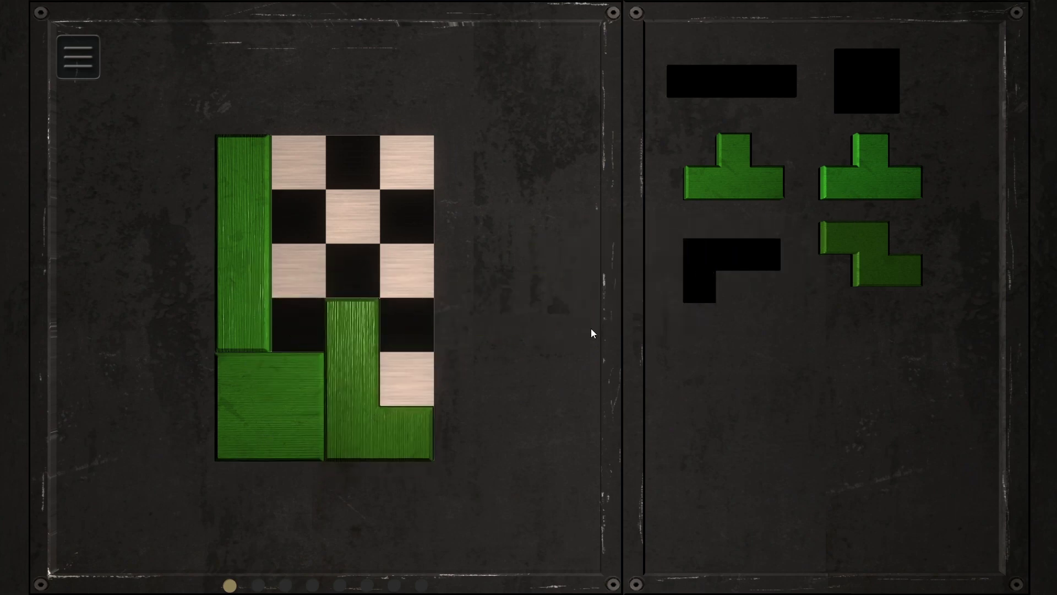
pyautogui.moveTo(227, 248)
pyautogui.mouseDown()
pyautogui.moveTo(424, 307)
pyautogui.moveTo(417, 294)
pyautogui.mouseUp()
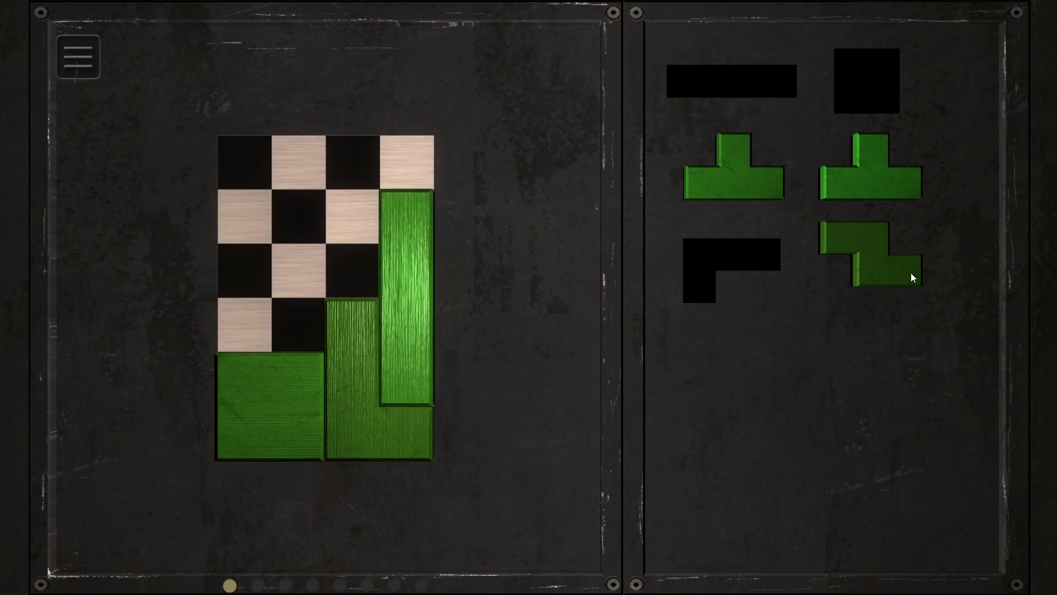
pyautogui.moveTo(913, 278)
pyautogui.mouseDown()
pyautogui.moveTo(247, 292)
pyautogui.moveTo(315, 291)
pyautogui.moveTo(273, 309)
pyautogui.moveTo(356, 283)
pyautogui.mouseUp()
pyautogui.moveTo(289, 360)
pyautogui.mouseDown()
pyautogui.moveTo(304, 339)
pyautogui.moveTo(277, 371)
pyautogui.mouseUp()
pyautogui.moveTo(904, 296)
pyautogui.mouseDown()
pyautogui.moveTo(259, 271)
pyautogui.moveTo(319, 317)
pyautogui.mouseUp()
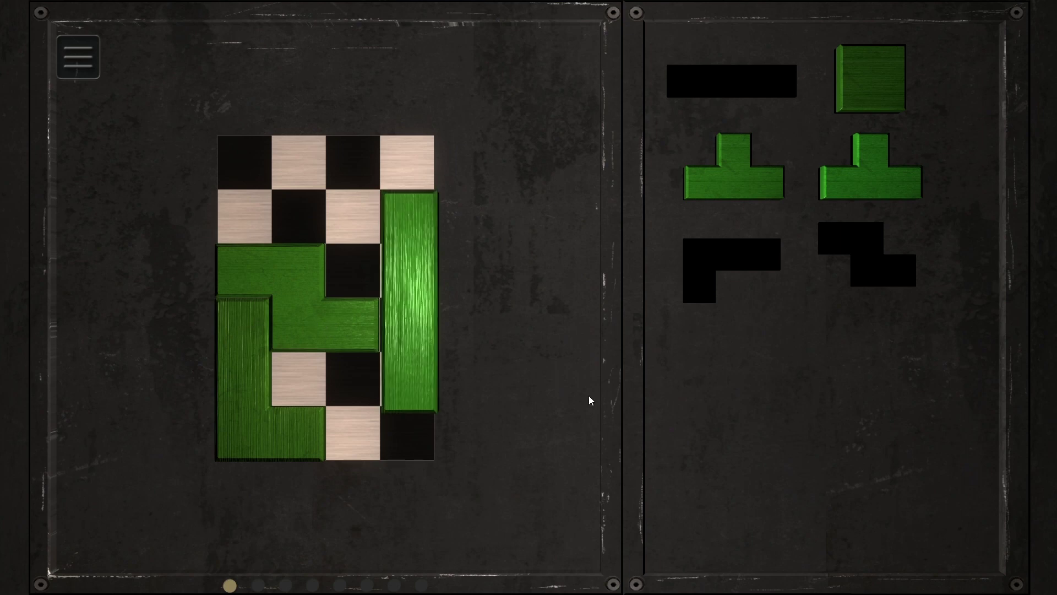
# Fit T pieces beside the Z, rotating the second T to point left
pyautogui.moveTo(748, 177); pyautogui.dragTo(405, 406)
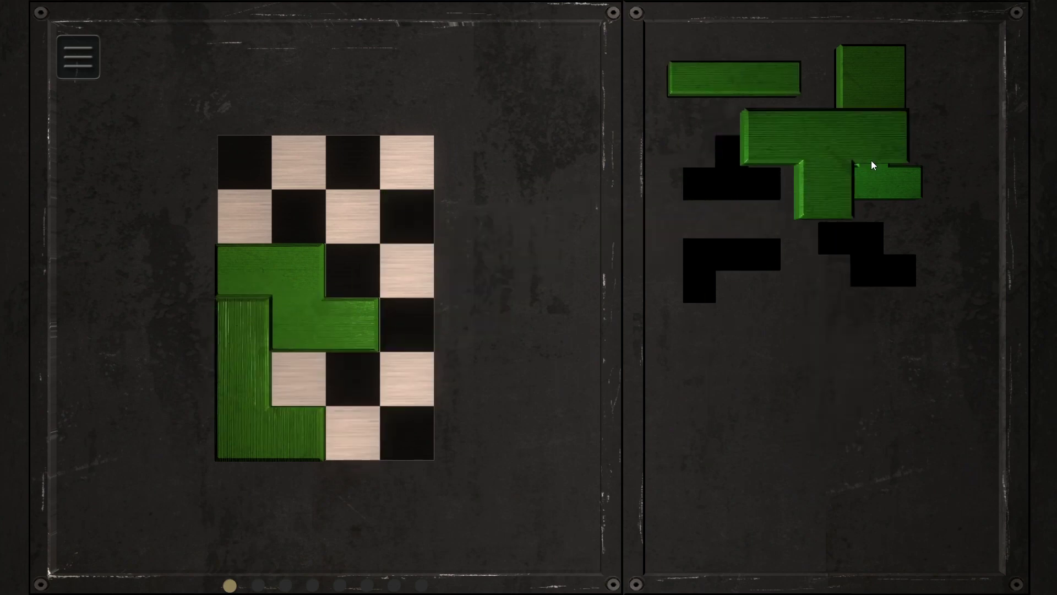
pyautogui.moveTo(354, 308); pyautogui.dragTo(400, 444)
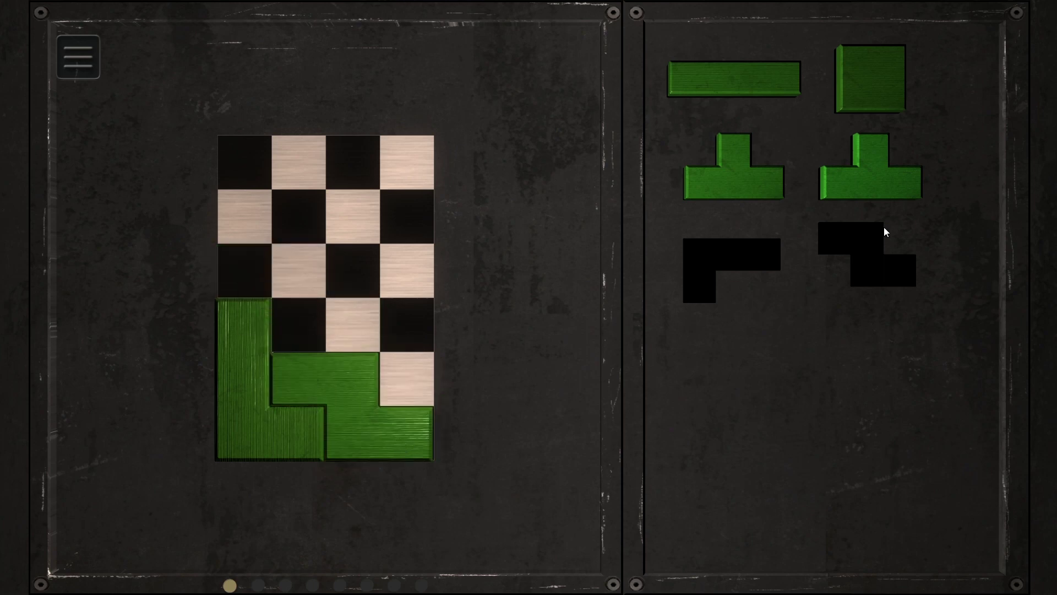
pyautogui.moveTo(841, 195)
pyautogui.mouseDown()
pyautogui.moveTo(458, 337)
pyautogui.moveTo(365, 317)
pyautogui.mouseUp()
pyautogui.click(458, 336)
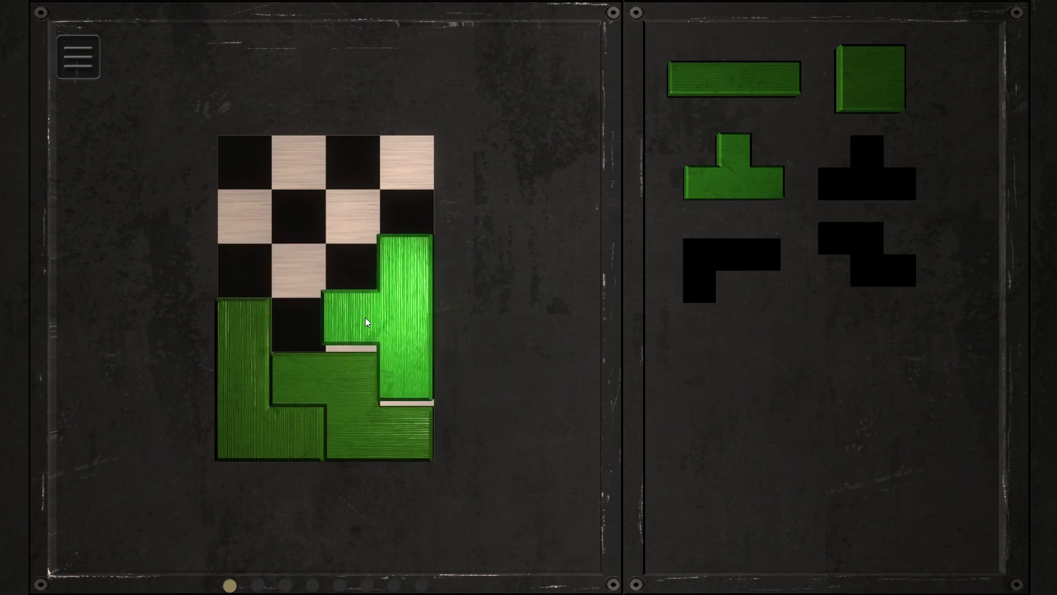
pyautogui.moveTo(703, 174)
pyautogui.mouseDown()
pyautogui.moveTo(355, 330)
pyautogui.moveTo(279, 268)
pyautogui.moveTo(285, 277)
pyautogui.moveTo(320, 204)
pyautogui.moveTo(287, 219)
pyautogui.mouseUp()
pyautogui.click(285, 277)
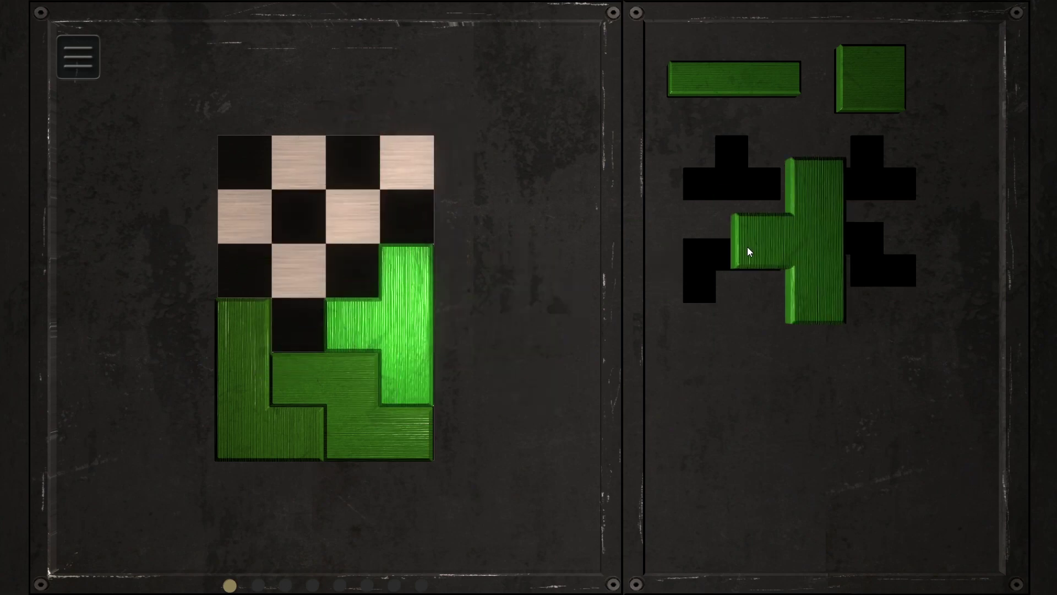
pyautogui.click(274, 315)
# Turn a T horizontal, add the bar on top with the square below, then open the menu
pyautogui.moveTo(748, 247)
pyautogui.mouseDown()
pyautogui.moveTo(274, 315)
pyautogui.moveTo(262, 303)
pyautogui.mouseUp()
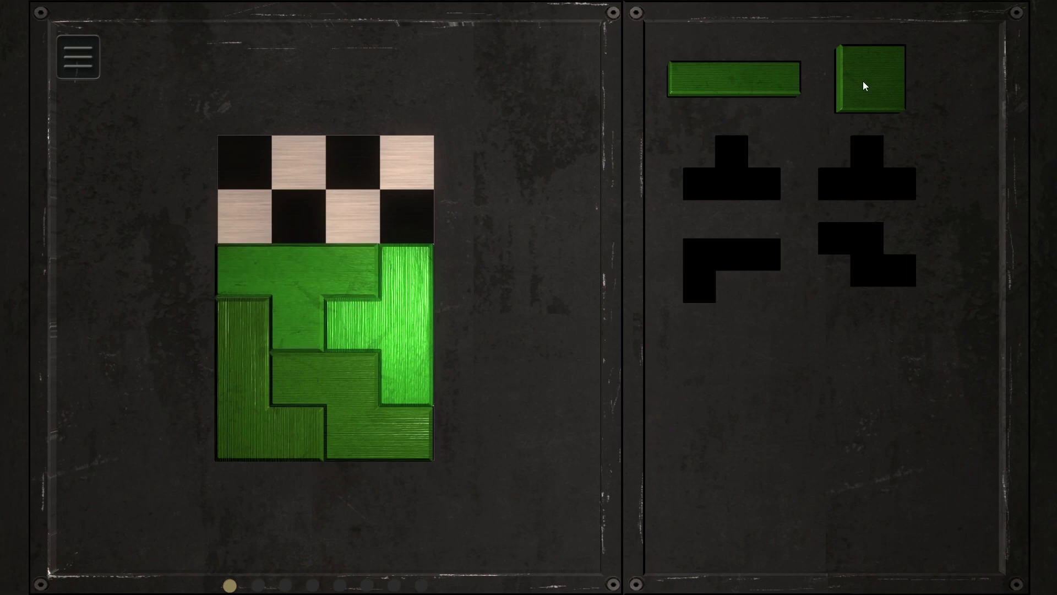
pyautogui.click(317, 264)
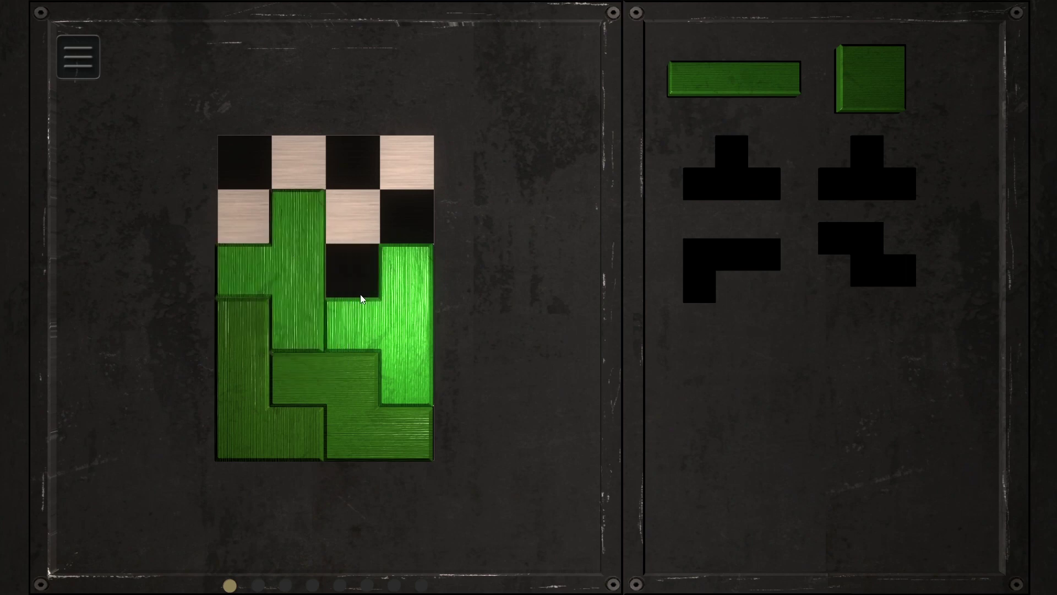
pyautogui.click(314, 278)
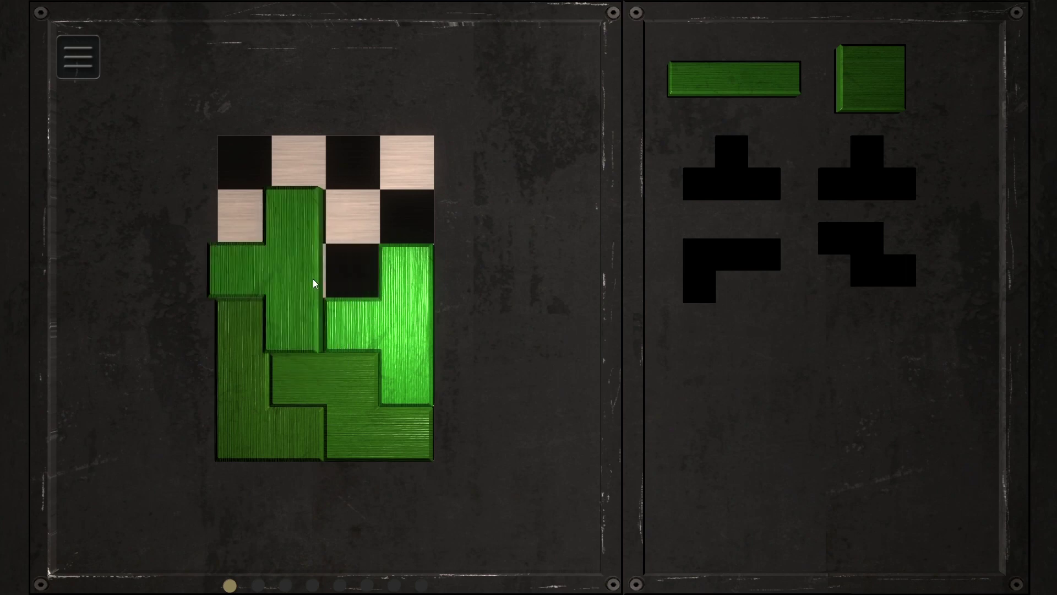
pyautogui.click(341, 276)
pyautogui.moveTo(769, 100); pyautogui.dragTo(318, 178)
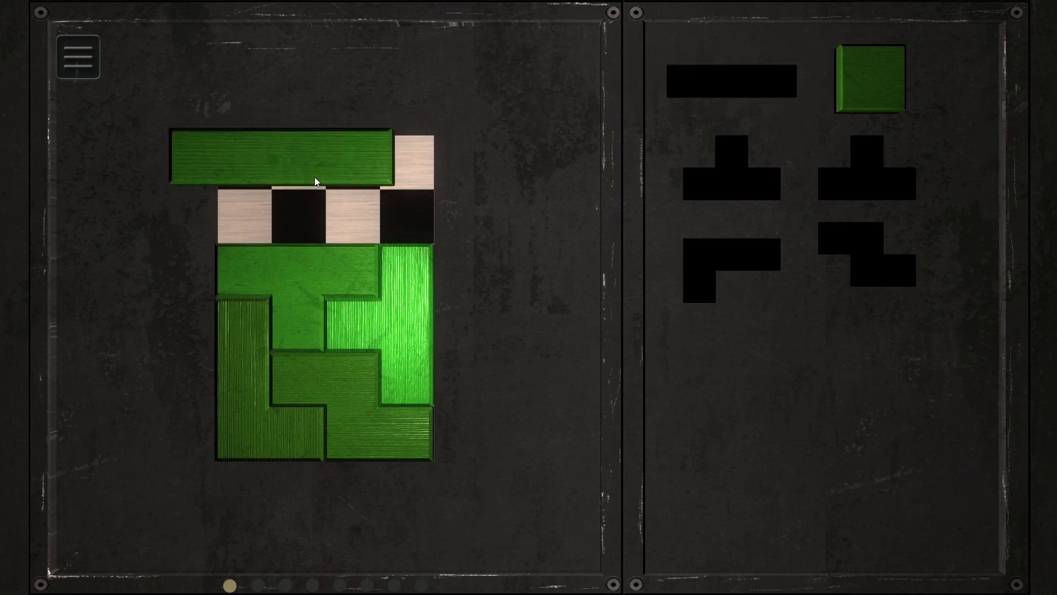
pyautogui.moveTo(859, 107)
pyautogui.mouseDown()
pyautogui.moveTo(317, 217)
pyautogui.moveTo(376, 202)
pyautogui.mouseUp()
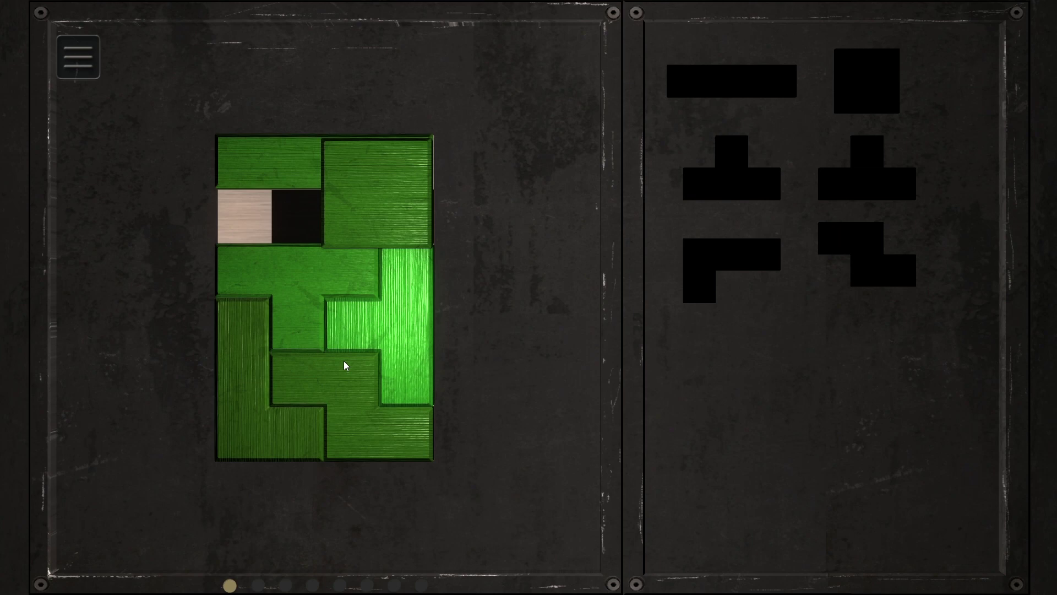
pyautogui.click(67, 70)
# Restart, then place the L top-right, a T top-left, the S centre and a T lower-right
pyautogui.click(127, 152)
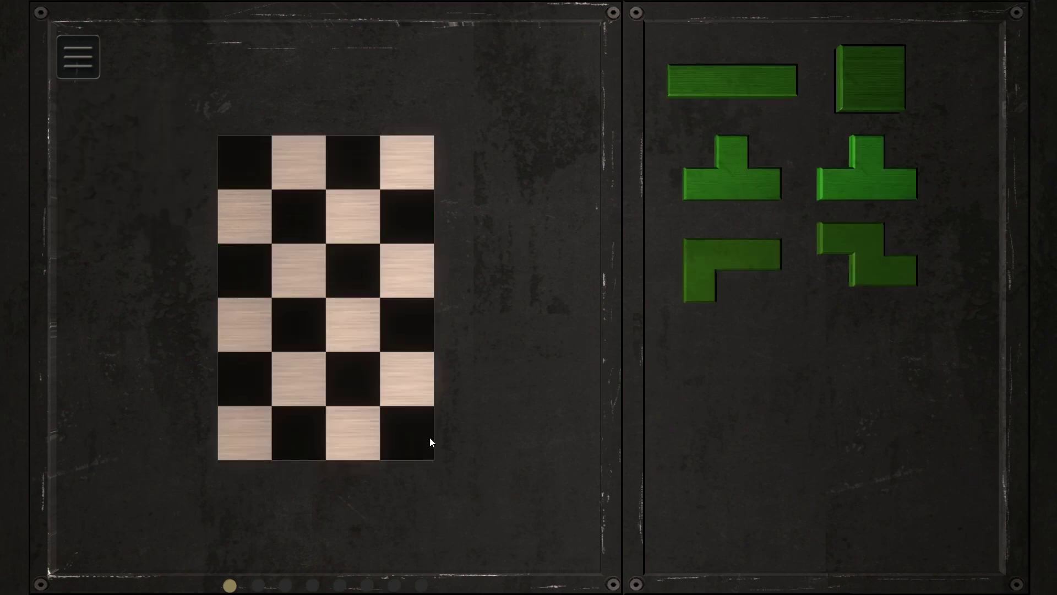
pyautogui.moveTo(727, 265); pyautogui.dragTo(413, 229)
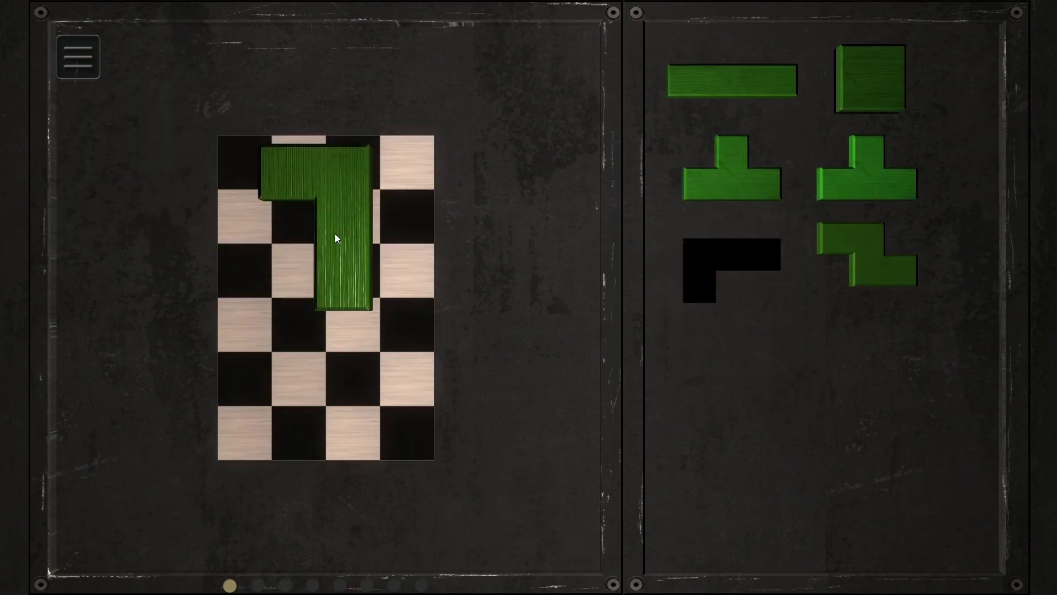
pyautogui.moveTo(748, 187)
pyautogui.mouseDown()
pyautogui.moveTo(287, 236)
pyautogui.moveTo(337, 230)
pyautogui.mouseUp()
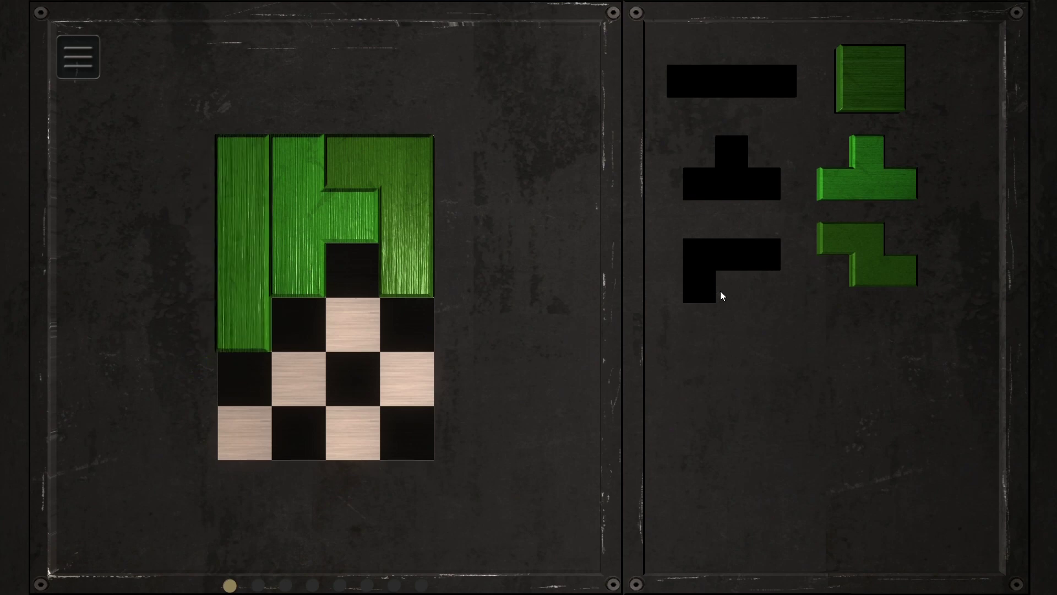
pyautogui.moveTo(878, 270); pyautogui.dragTo(334, 341)
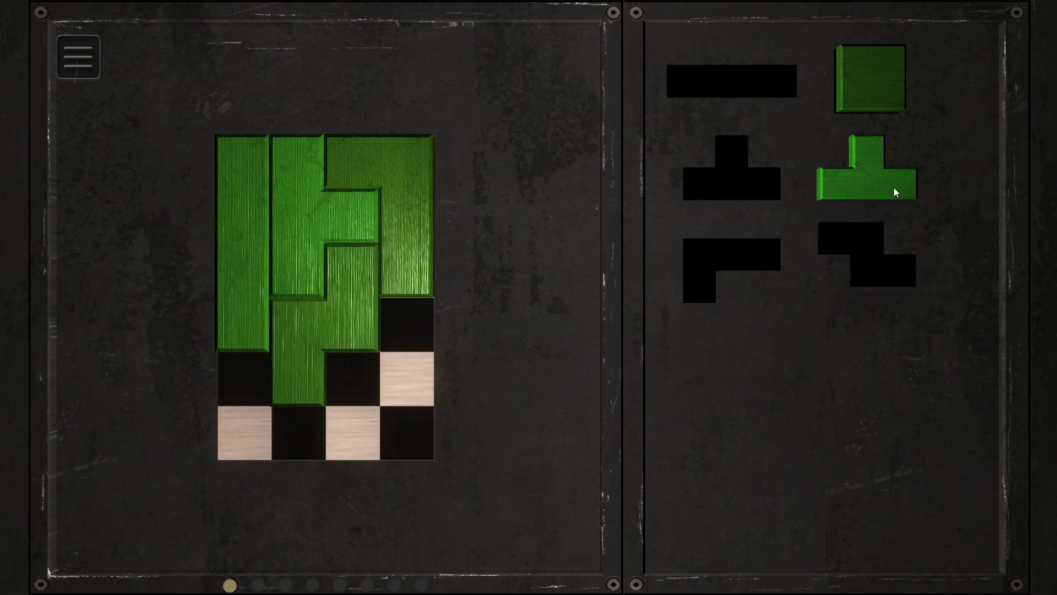
pyautogui.moveTo(868, 178)
pyautogui.mouseDown()
pyautogui.moveTo(411, 421)
pyautogui.moveTo(401, 411)
pyautogui.mouseUp()
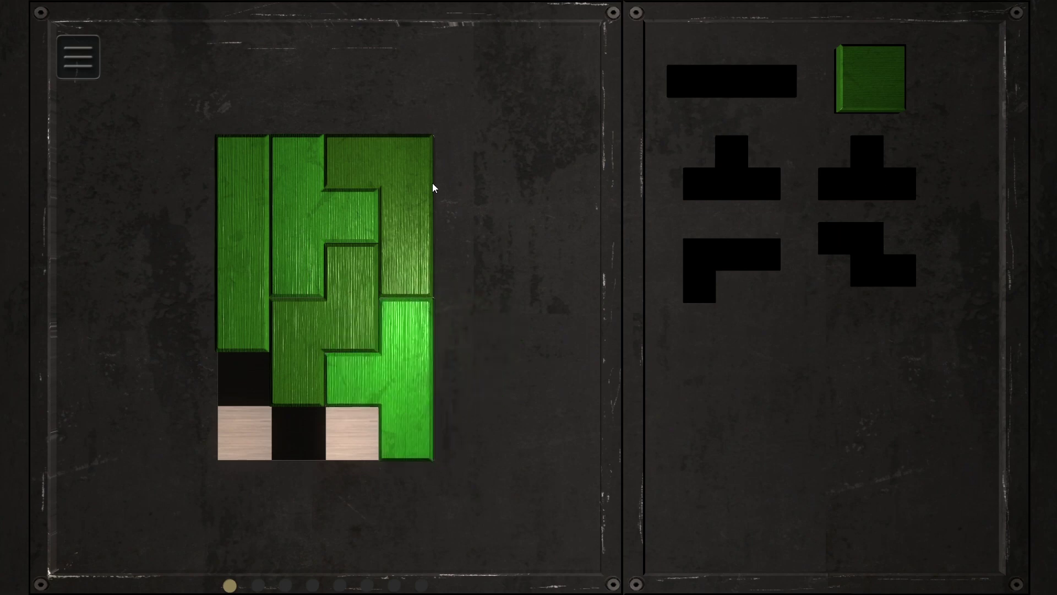
pyautogui.moveTo(429, 184)
pyautogui.mouseDown()
pyautogui.moveTo(296, 558)
pyautogui.moveTo(235, 376)
pyautogui.moveTo(342, 135)
pyautogui.moveTo(388, 181)
pyautogui.mouseUp()
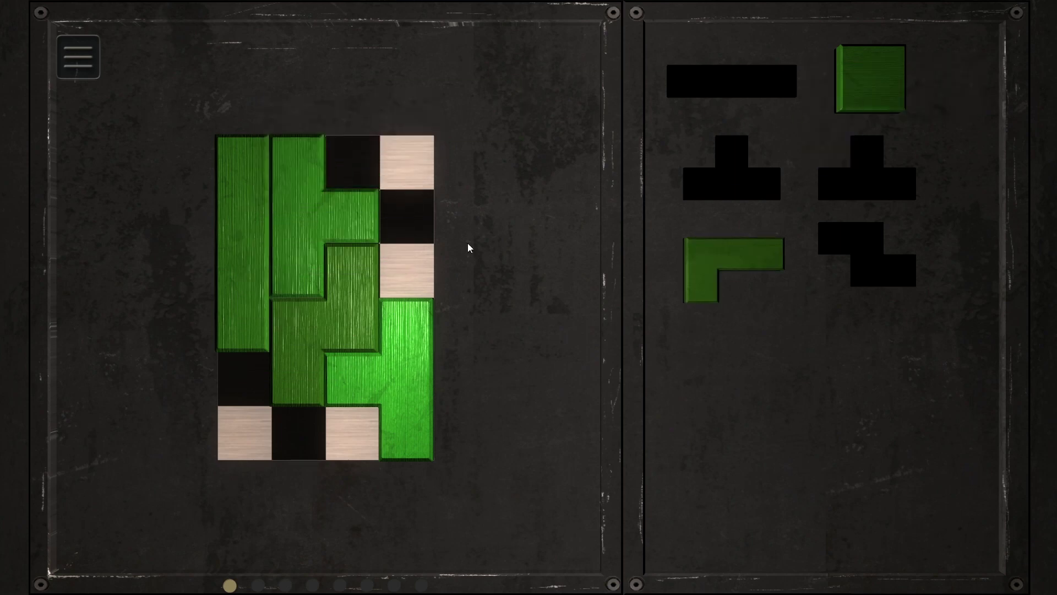
# Return the S and T pieces to the tray and restart the puzzle again
pyautogui.click(345, 314)
pyautogui.click(409, 388)
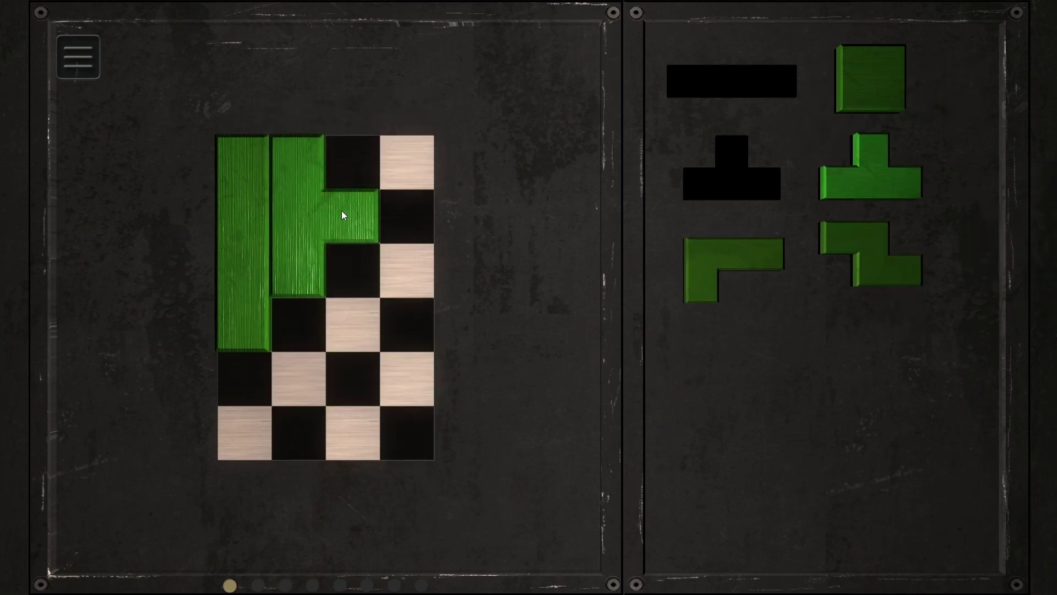
pyautogui.click(75, 58)
pyautogui.click(138, 149)
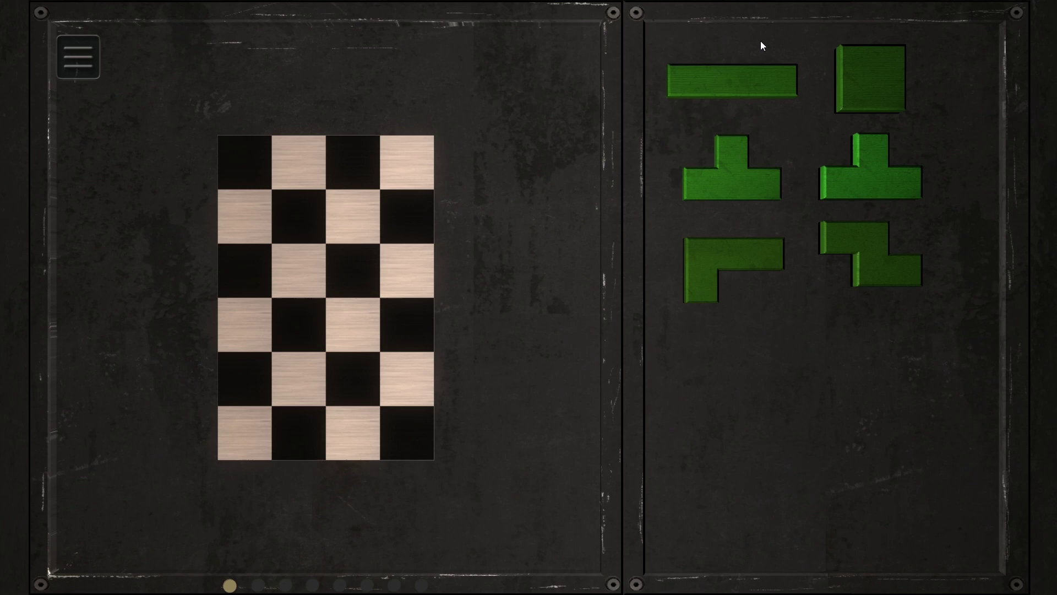
# Try the rotated Z and two T pieces on the board, moving the Z to the top-left
pyautogui.moveTo(868, 249)
pyautogui.mouseDown()
pyautogui.moveTo(417, 440)
pyautogui.moveTo(378, 401)
pyautogui.moveTo(192, 355)
pyautogui.moveTo(245, 382)
pyautogui.mouseUp()
pyautogui.rightClick(378, 401)
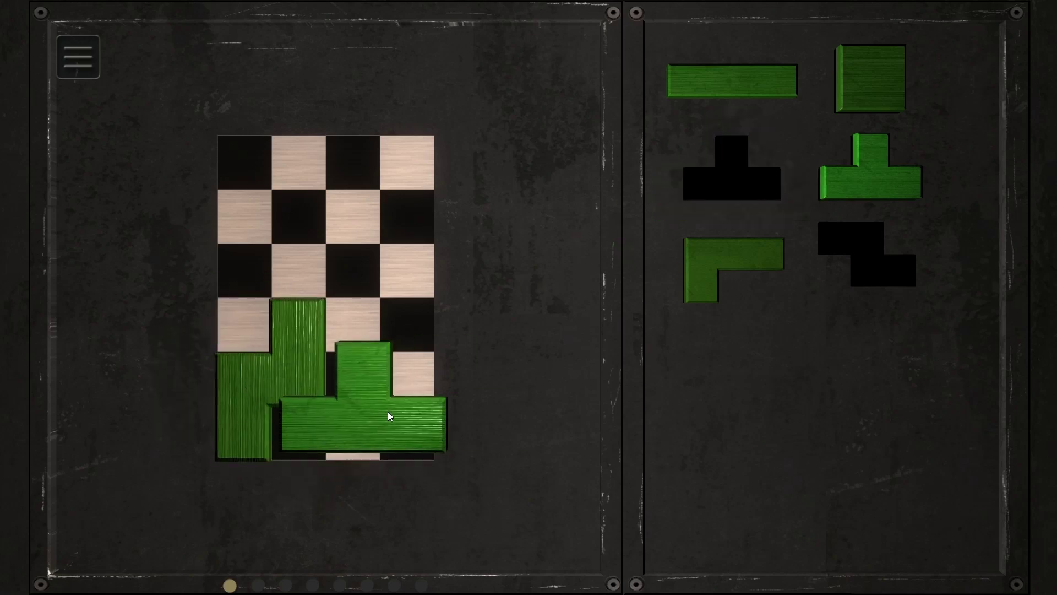
pyautogui.moveTo(761, 179); pyautogui.dragTo(387, 411)
pyautogui.moveTo(286, 382); pyautogui.dragTo(364, 199)
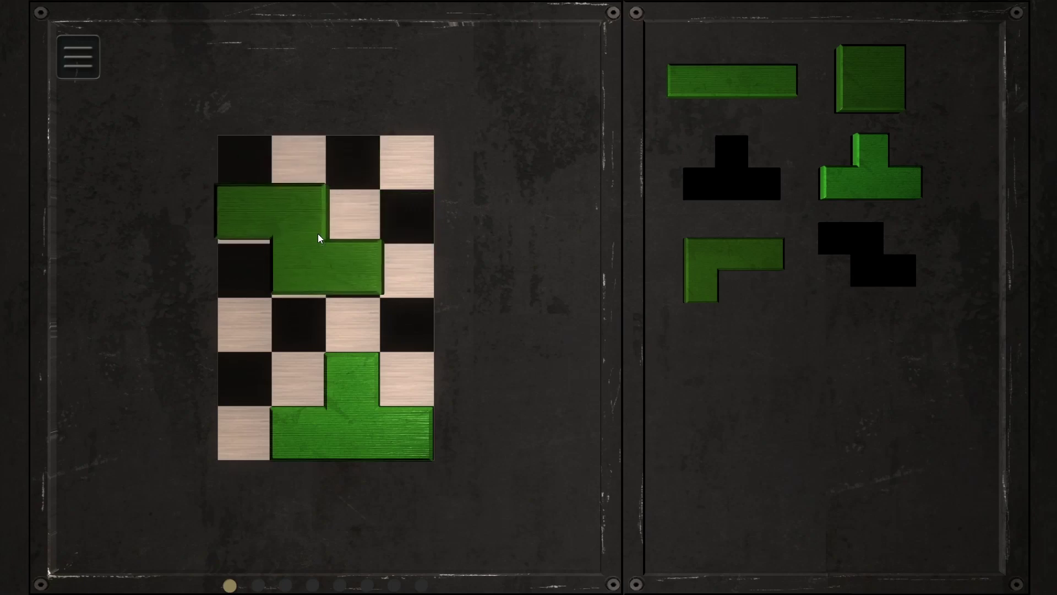
pyautogui.moveTo(365, 198); pyautogui.dragTo(314, 187)
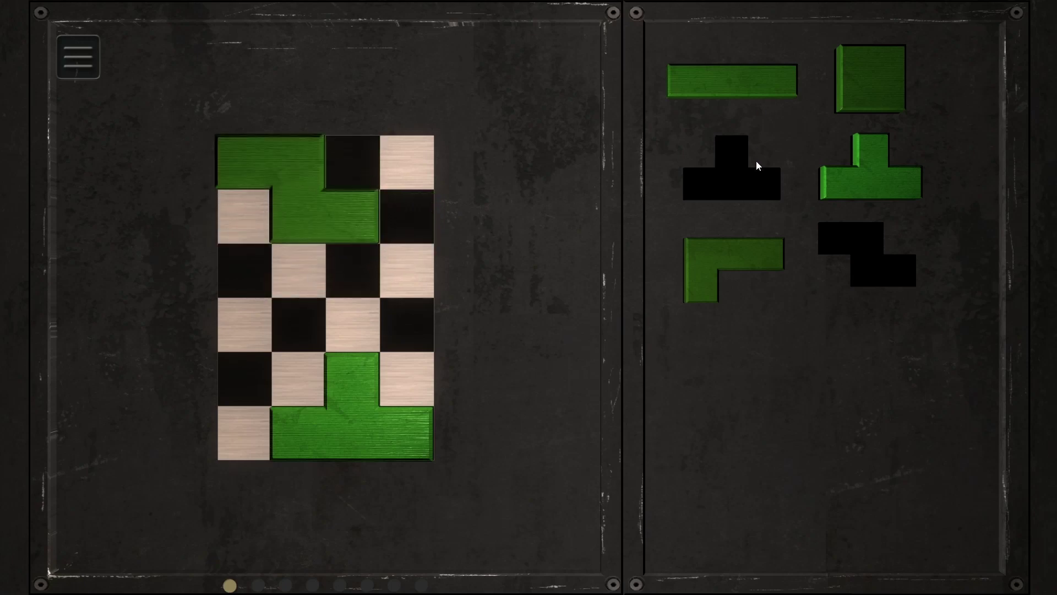
pyautogui.moveTo(843, 171); pyautogui.dragTo(388, 163)
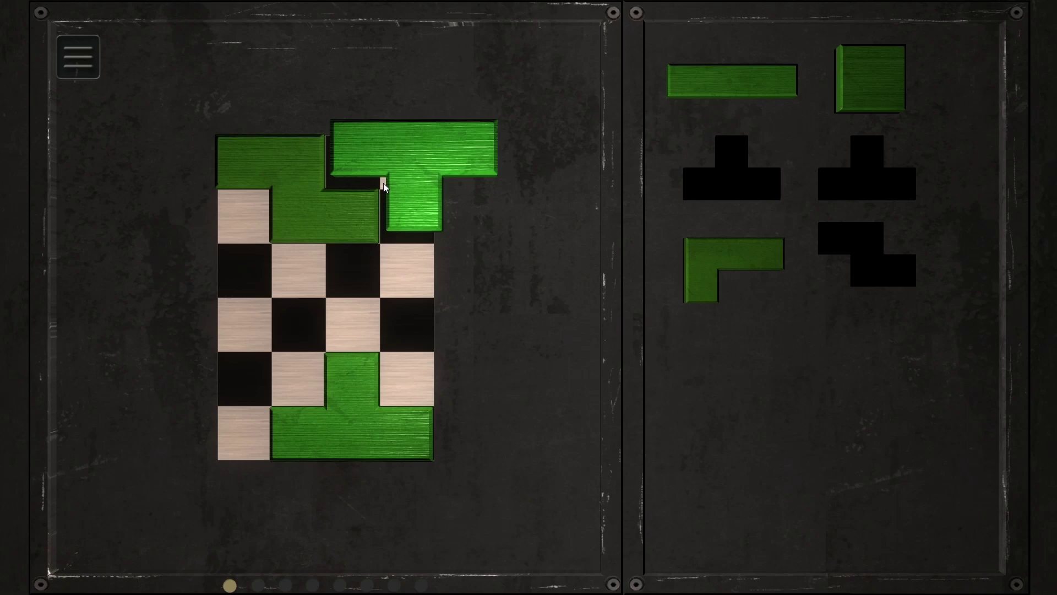
pyautogui.moveTo(383, 182); pyautogui.dragTo(383, 183)
# Clear the T and S pieces and set the rotated L in the lower-left corner
pyautogui.moveTo(339, 423)
pyautogui.mouseDown()
pyautogui.moveTo(345, 327)
pyautogui.moveTo(264, 297)
pyautogui.mouseUp()
pyautogui.moveTo(308, 232)
pyautogui.mouseDown()
pyautogui.moveTo(358, 410)
pyautogui.moveTo(387, 400)
pyautogui.moveTo(348, 420)
pyautogui.mouseUp()
pyautogui.rightClick(349, 420)
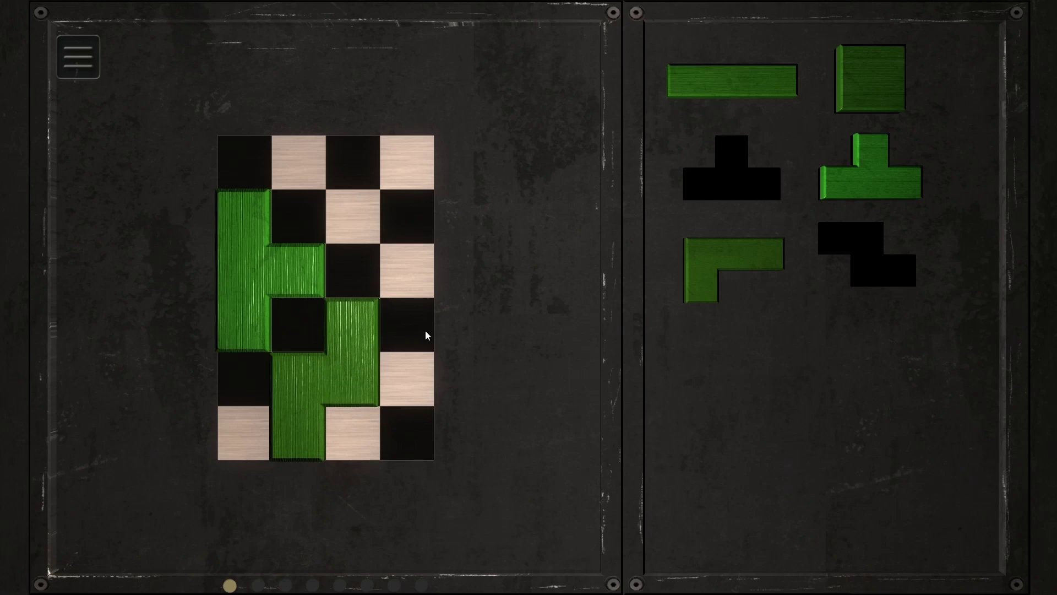
pyautogui.moveTo(246, 242); pyautogui.dragTo(679, 326)
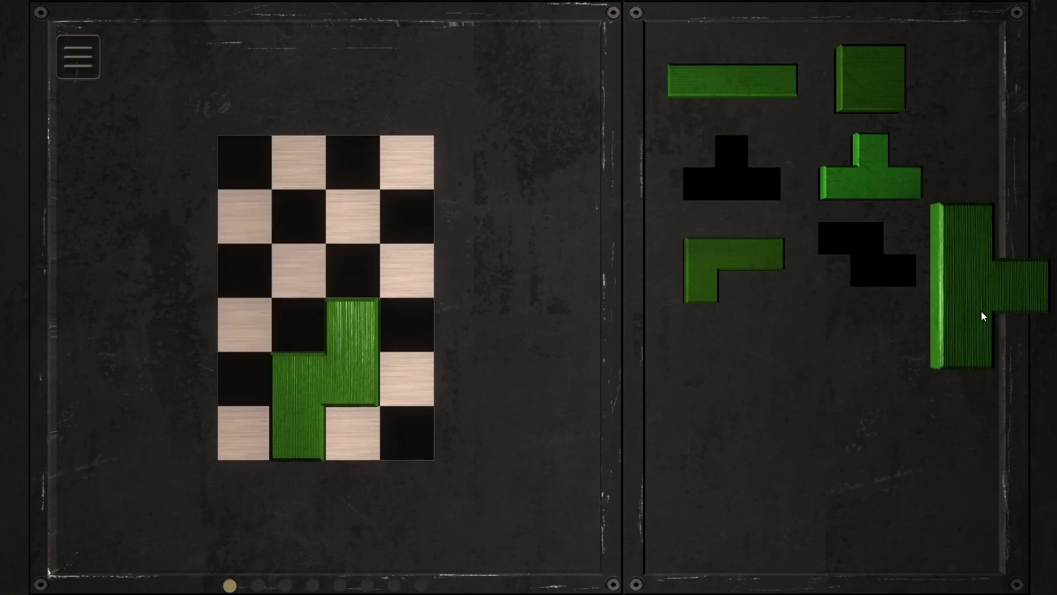
pyautogui.moveTo(715, 278); pyautogui.dragTo(514, 354)
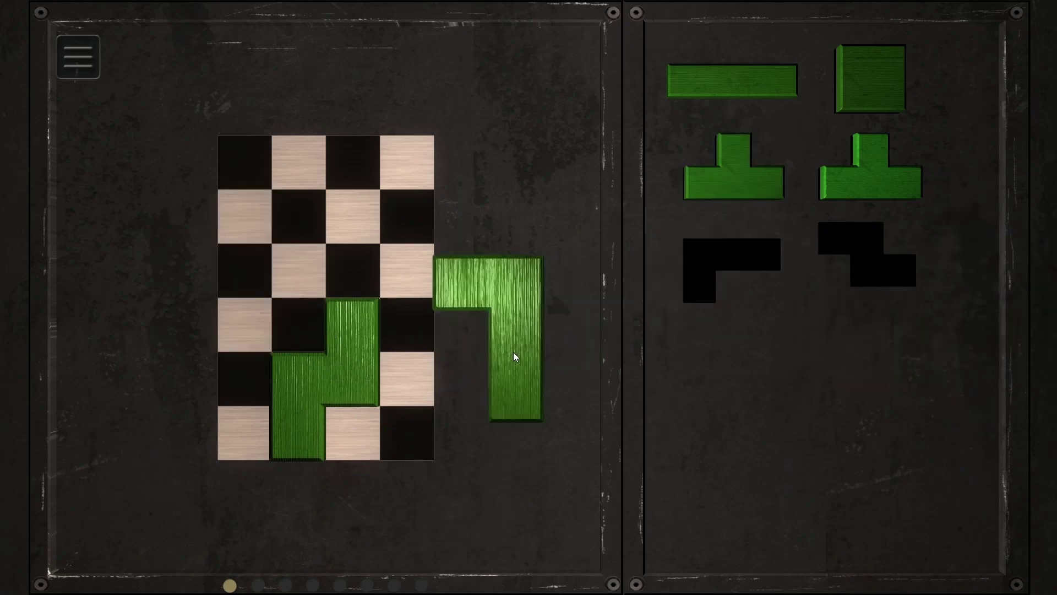
pyautogui.rightClick(444, 367)
pyautogui.moveTo(444, 366)
pyautogui.mouseDown()
pyautogui.moveTo(209, 393)
pyautogui.moveTo(243, 404)
pyautogui.mouseUp()
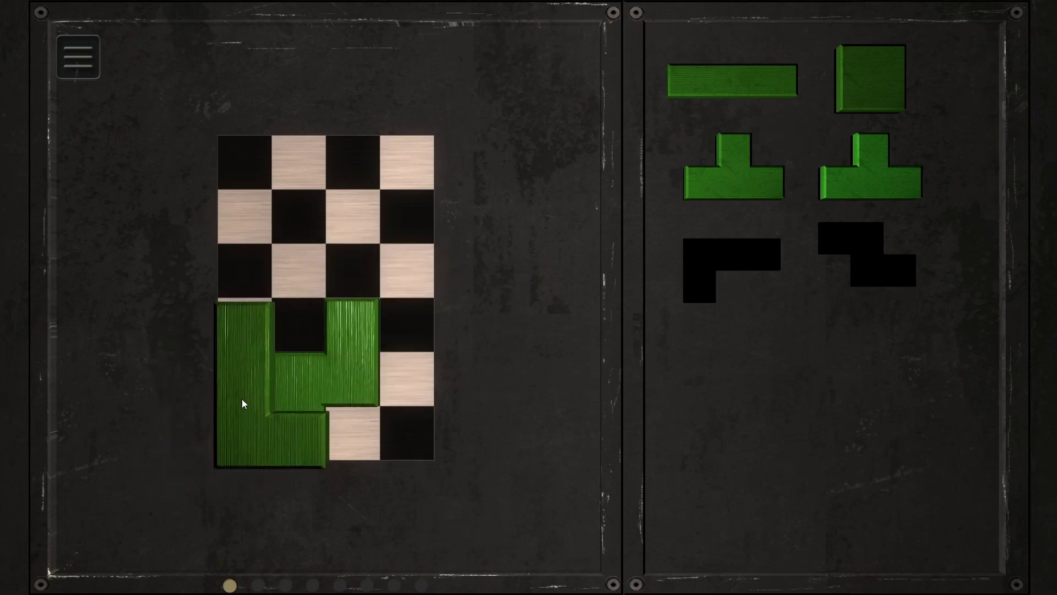
pyautogui.click(350, 337)
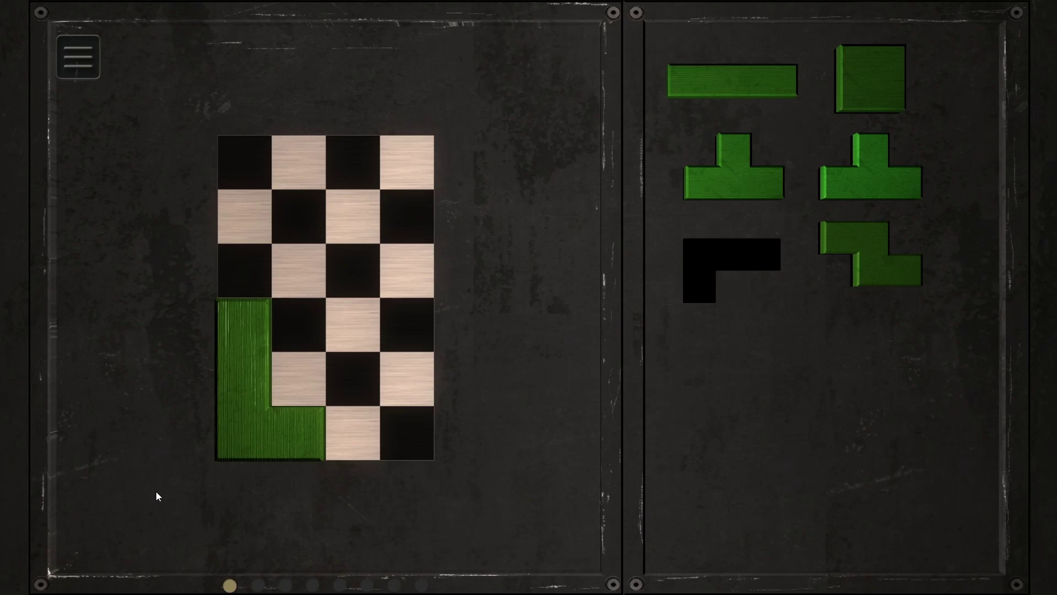
# Rotate the L into the top-left corner, test the bar, and set a vertical S below it
pyautogui.moveTo(233, 406)
pyautogui.mouseDown()
pyautogui.moveTo(267, 172)
pyautogui.moveTo(288, 215)
pyautogui.mouseUp()
pyautogui.rightClick(267, 172)
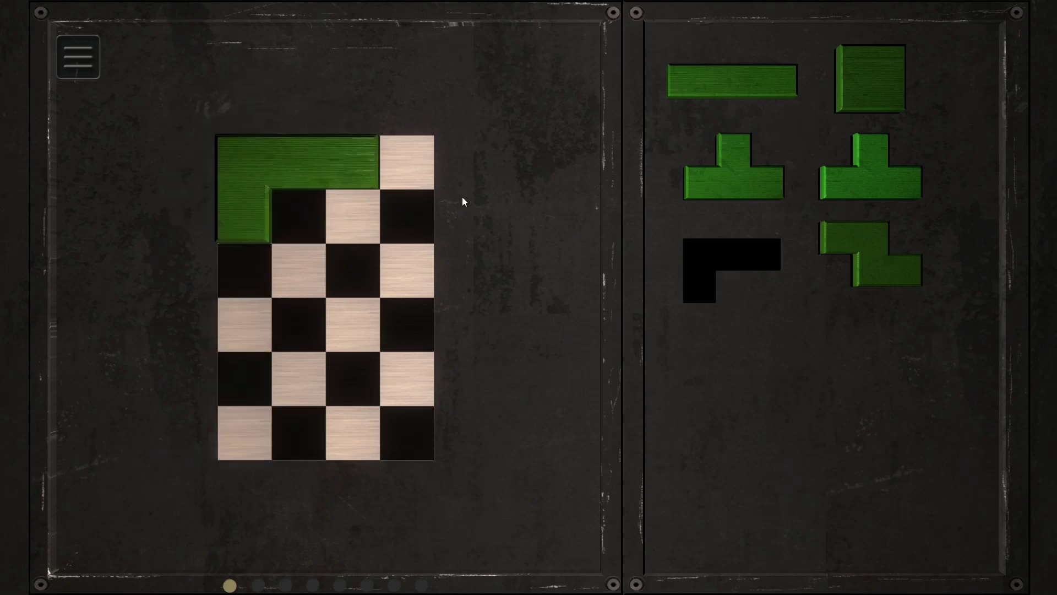
pyautogui.moveTo(743, 69)
pyautogui.mouseDown()
pyautogui.moveTo(356, 380)
pyautogui.moveTo(906, 266)
pyautogui.mouseUp()
pyautogui.rightClick(391, 347)
pyautogui.rightClick(356, 380)
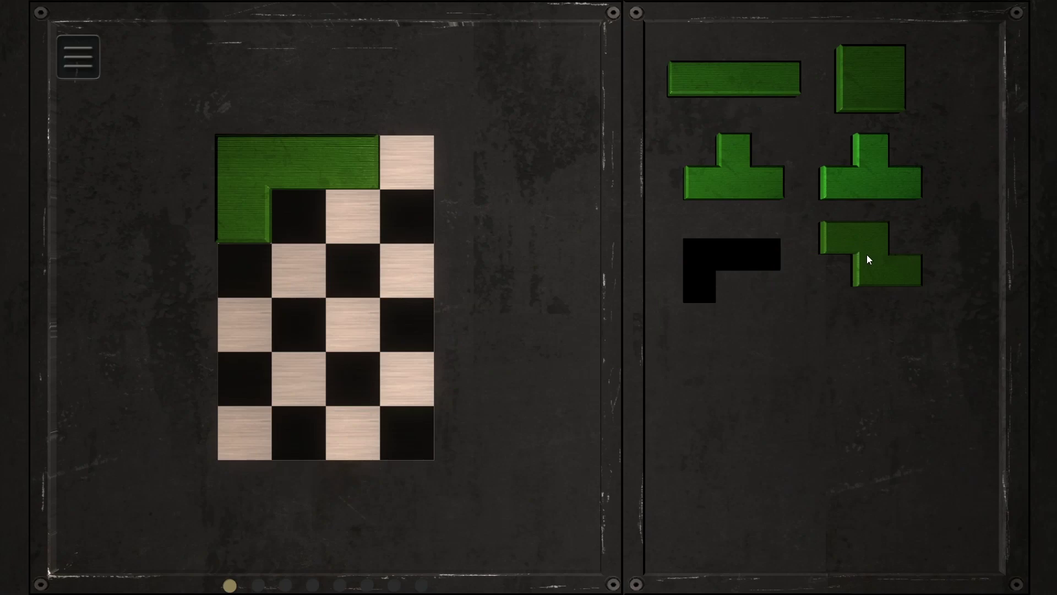
pyautogui.moveTo(867, 258)
pyautogui.mouseDown()
pyautogui.moveTo(322, 298)
pyautogui.moveTo(257, 280)
pyautogui.mouseUp()
pyautogui.rightClick(324, 297)
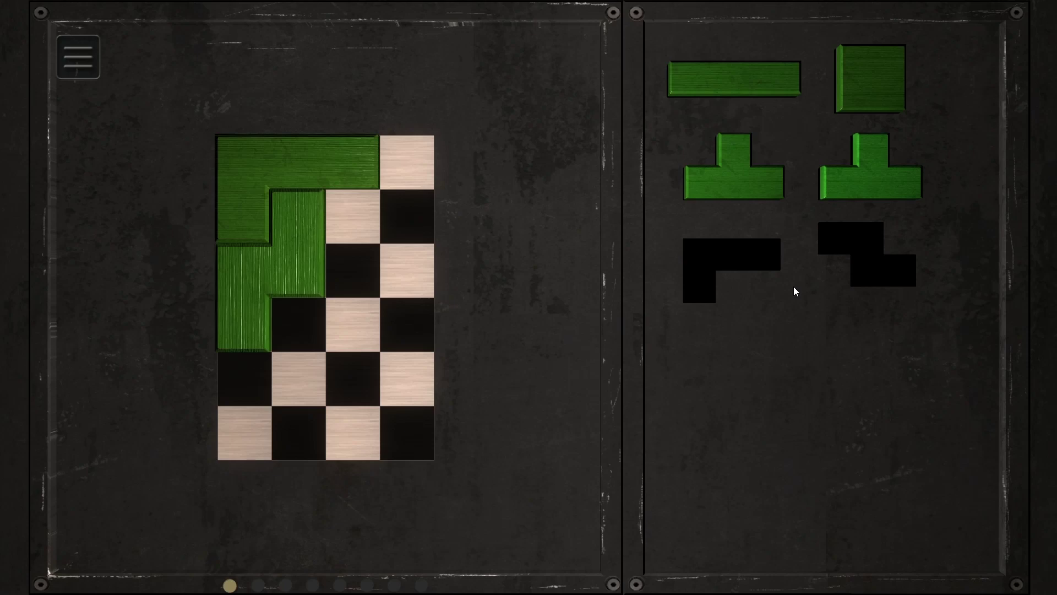
# Try the square and a rotated T in the lower cells, and move the S to the top-right
pyautogui.moveTo(871, 91)
pyautogui.mouseDown()
pyautogui.moveTo(366, 387)
pyautogui.moveTo(232, 448)
pyautogui.moveTo(265, 429)
pyautogui.mouseUp()
pyautogui.moveTo(871, 170); pyautogui.dragTo(309, 423)
pyautogui.rightClick(309, 423)
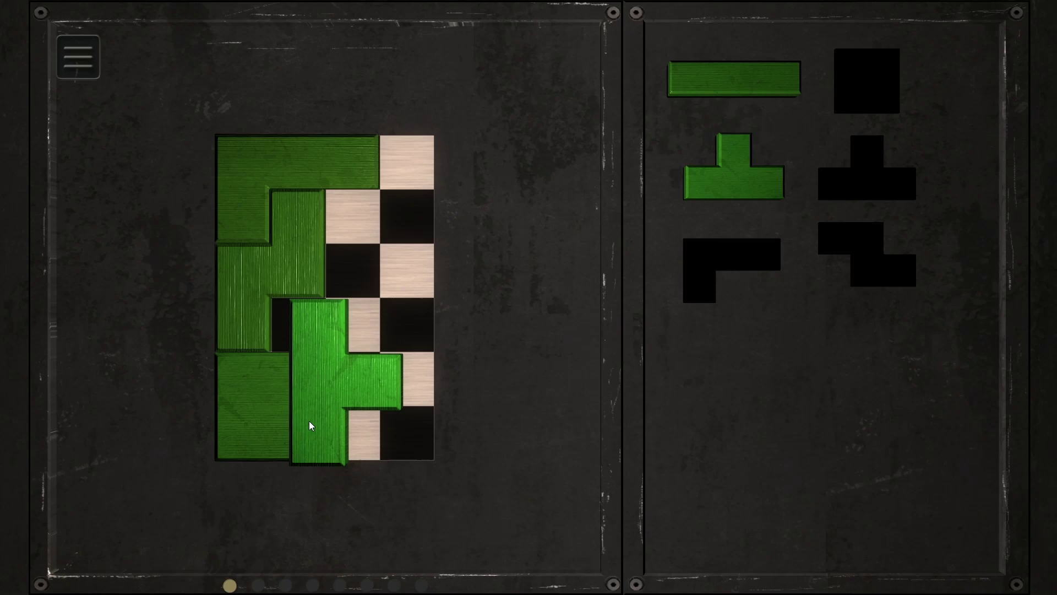
pyautogui.rightClick(345, 337)
pyautogui.moveTo(344, 338); pyautogui.dragTo(324, 388)
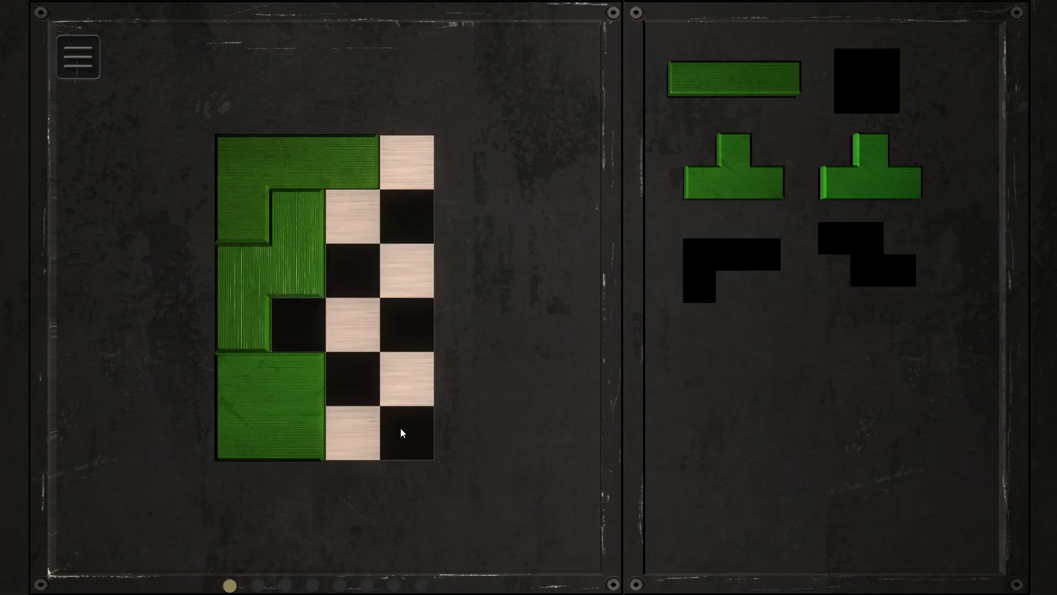
pyautogui.moveTo(307, 446); pyautogui.dragTo(360, 384)
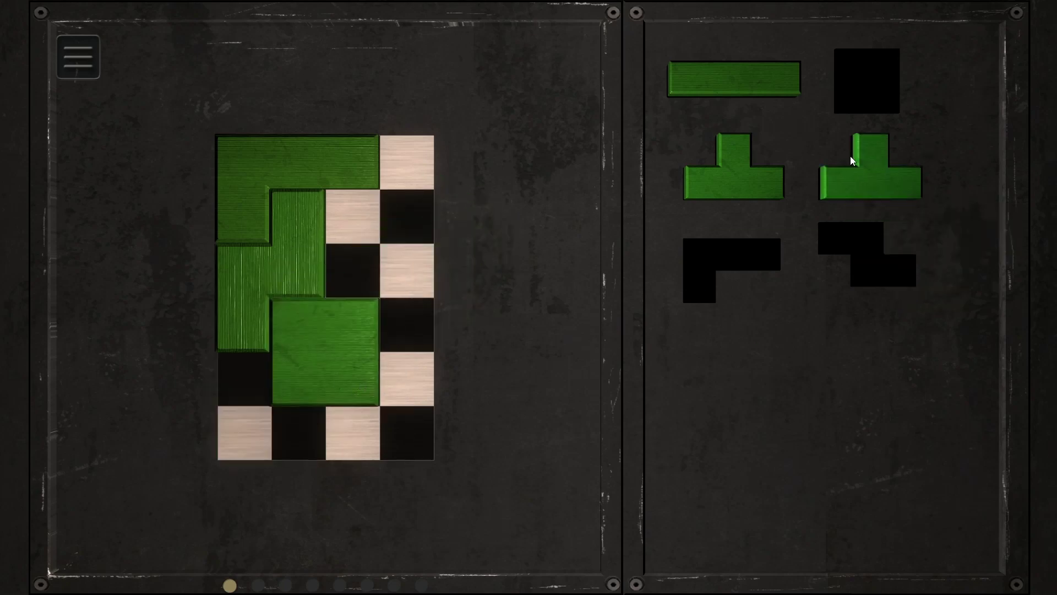
pyautogui.moveTo(298, 239); pyautogui.dragTo(413, 189)
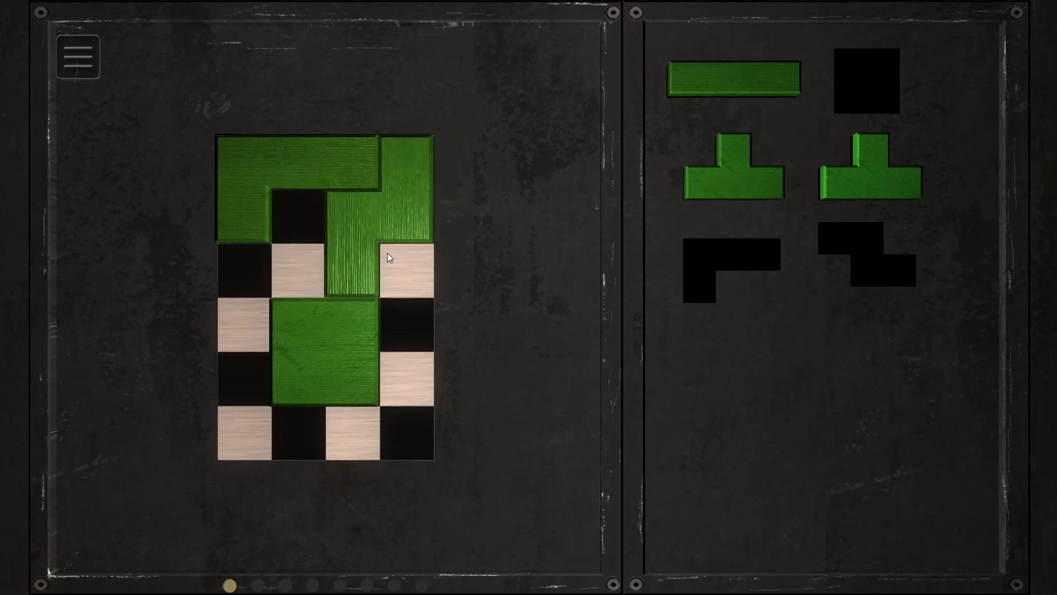
pyautogui.moveTo(342, 379)
pyautogui.mouseDown()
pyautogui.moveTo(368, 416)
pyautogui.moveTo(369, 348)
pyautogui.moveTo(652, 501)
pyautogui.mouseUp()
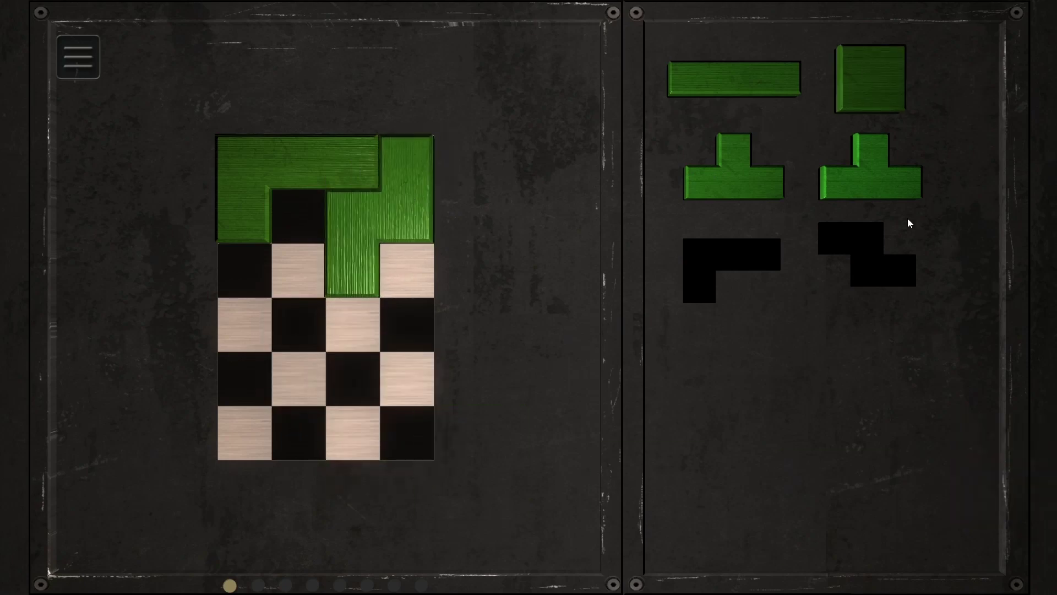
# Place both T pieces on the left, send the square back to the tray, and open options
pyautogui.moveTo(834, 183); pyautogui.dragTo(248, 281)
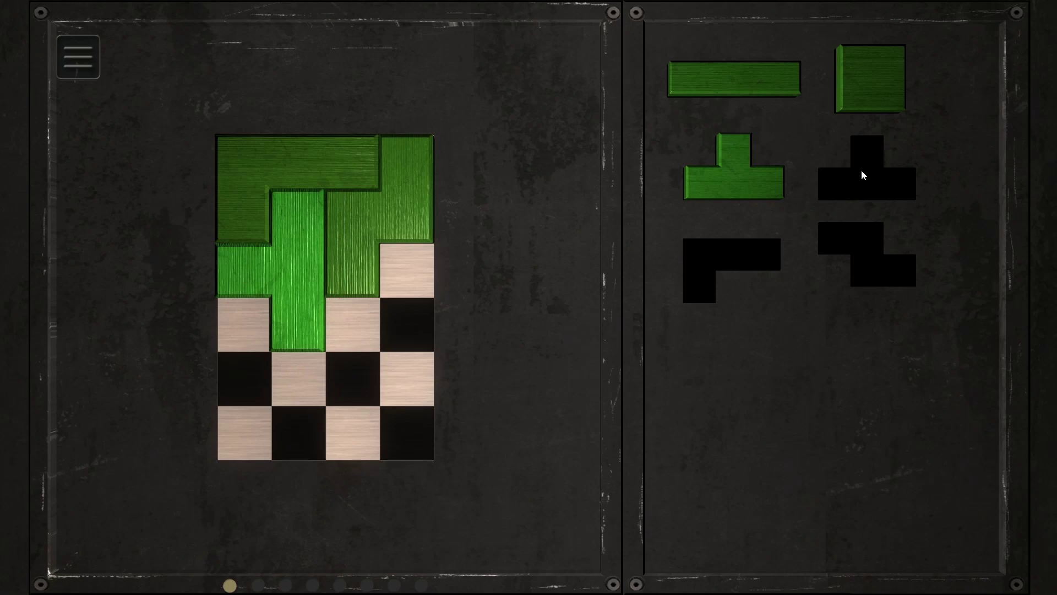
pyautogui.moveTo(688, 196); pyautogui.dragTo(221, 433)
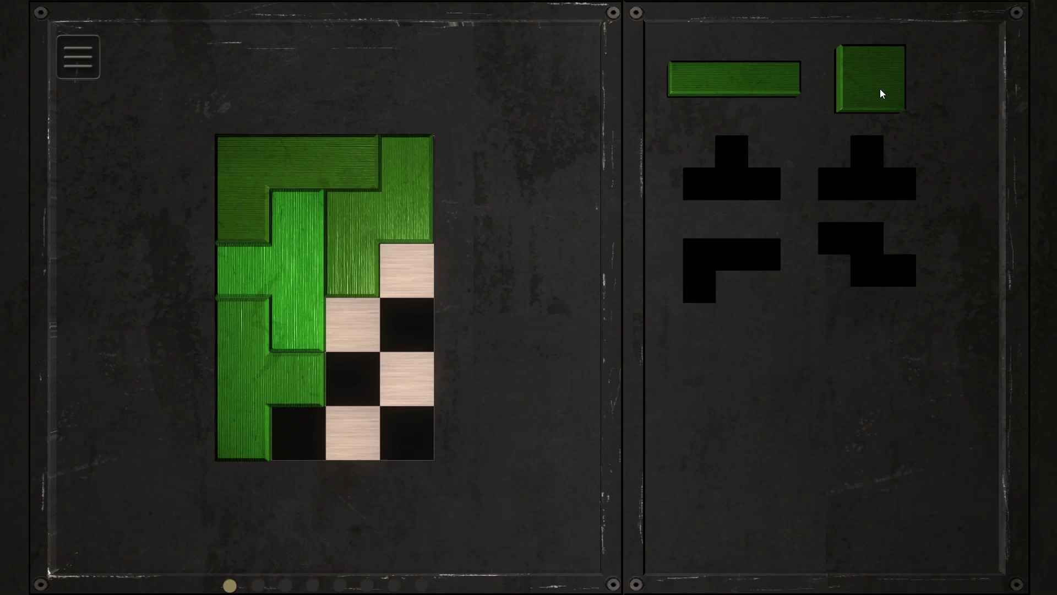
pyautogui.moveTo(880, 93)
pyautogui.mouseDown()
pyautogui.moveTo(449, 378)
pyautogui.moveTo(401, 371)
pyautogui.mouseUp()
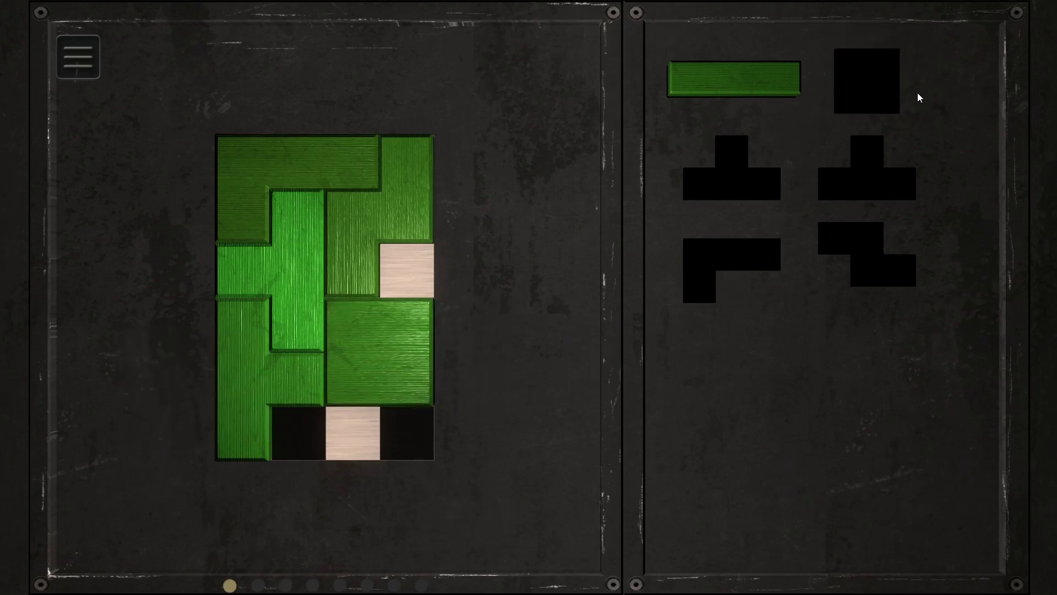
pyautogui.click(389, 342)
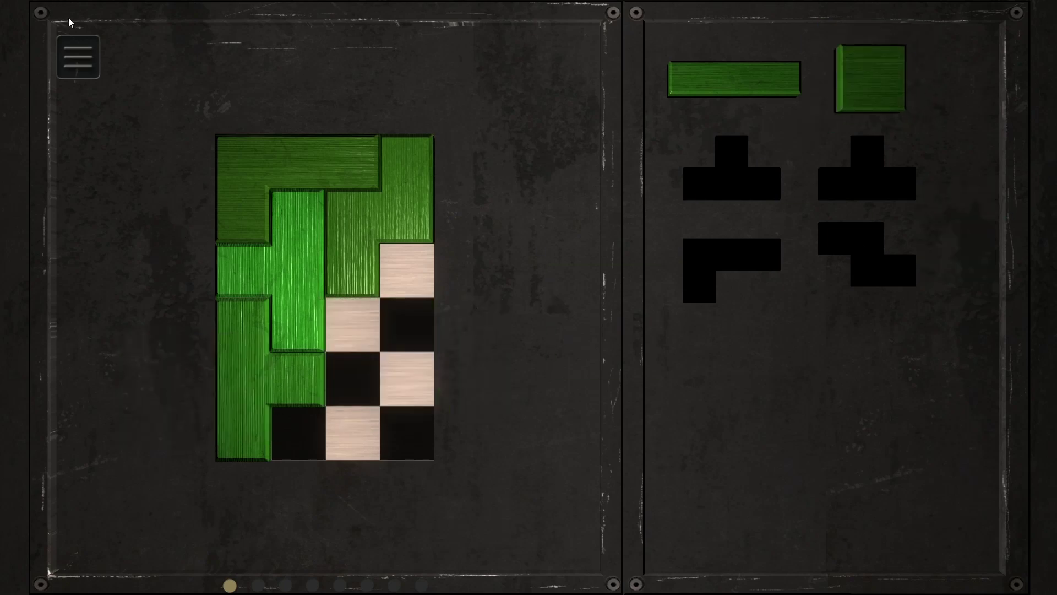
pyautogui.click(74, 54)
# Restart the board, place the L top-right, and lay the bar along the bottom row
pyautogui.click(155, 155)
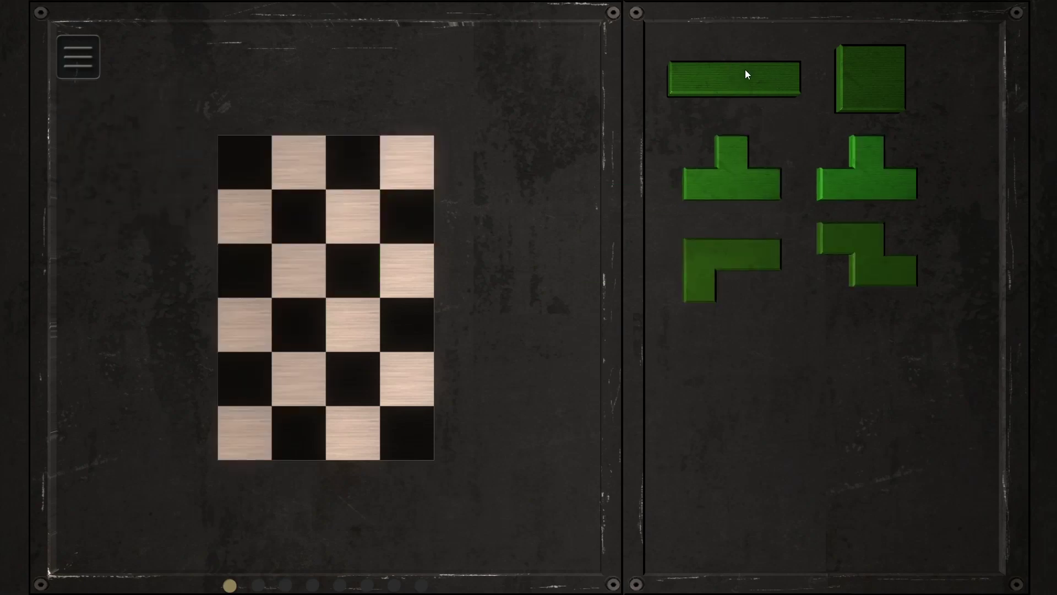
pyautogui.moveTo(745, 70)
pyautogui.mouseDown()
pyautogui.moveTo(366, 220)
pyautogui.moveTo(344, 159)
pyautogui.moveTo(366, 293)
pyautogui.moveTo(332, 306)
pyautogui.mouseUp()
pyautogui.rightClick(344, 162)
pyautogui.rightClick(182, 249)
pyautogui.moveTo(730, 241)
pyautogui.mouseDown()
pyautogui.moveTo(182, 248)
pyautogui.moveTo(405, 222)
pyautogui.mouseUp()
pyautogui.moveTo(304, 293)
pyautogui.mouseDown()
pyautogui.moveTo(243, 254)
pyautogui.moveTo(270, 405)
pyautogui.moveTo(326, 449)
pyautogui.moveTo(408, 434)
pyautogui.mouseUp()
pyautogui.rightClick(270, 404)
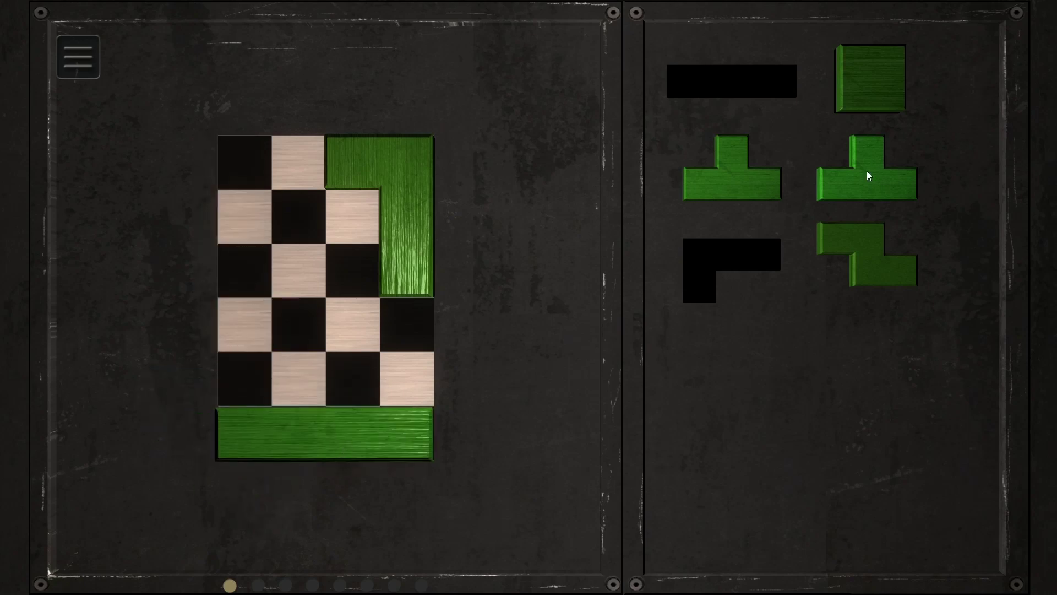
# Add a rotated T and a vertical S, then take the bar back off the board
pyautogui.moveTo(867, 176)
pyautogui.mouseDown()
pyautogui.moveTo(336, 312)
pyautogui.moveTo(255, 262)
pyautogui.moveTo(341, 368)
pyautogui.moveTo(362, 358)
pyautogui.moveTo(339, 378)
pyautogui.mouseUp()
pyautogui.rightClick(255, 262)
pyautogui.rightClick(363, 358)
pyautogui.moveTo(884, 255)
pyautogui.mouseDown()
pyautogui.moveTo(446, 324)
pyautogui.moveTo(271, 302)
pyautogui.moveTo(295, 242)
pyautogui.moveTo(267, 374)
pyautogui.moveTo(279, 323)
pyautogui.moveTo(335, 268)
pyautogui.mouseUp()
pyautogui.rightClick(272, 302)
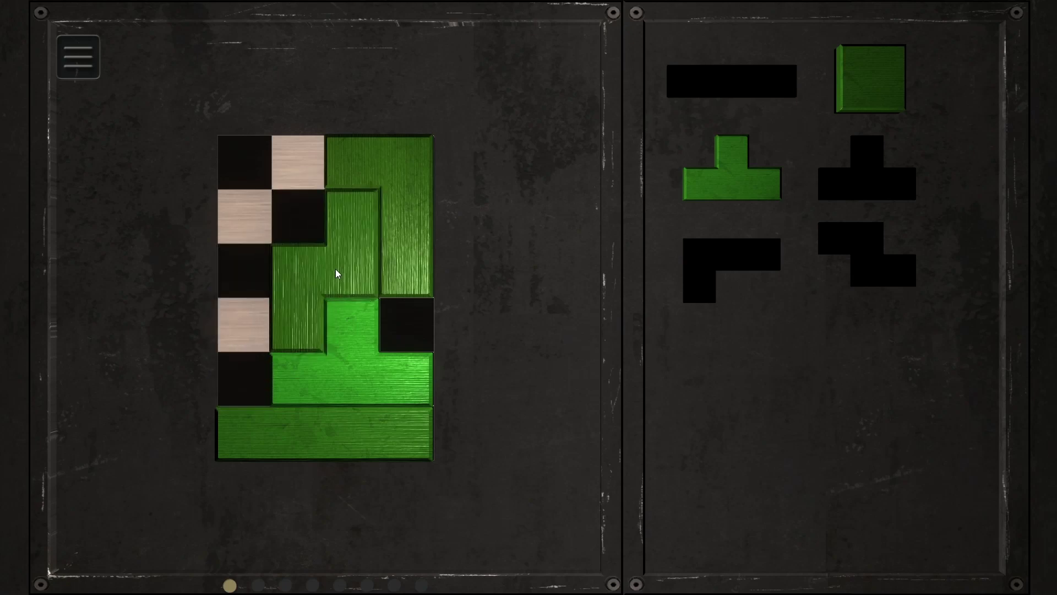
pyautogui.rightClick(236, 255)
pyautogui.moveTo(372, 430)
pyautogui.mouseDown()
pyautogui.moveTo(236, 255)
pyautogui.moveTo(288, 241)
pyautogui.moveTo(900, 335)
pyautogui.mouseUp()
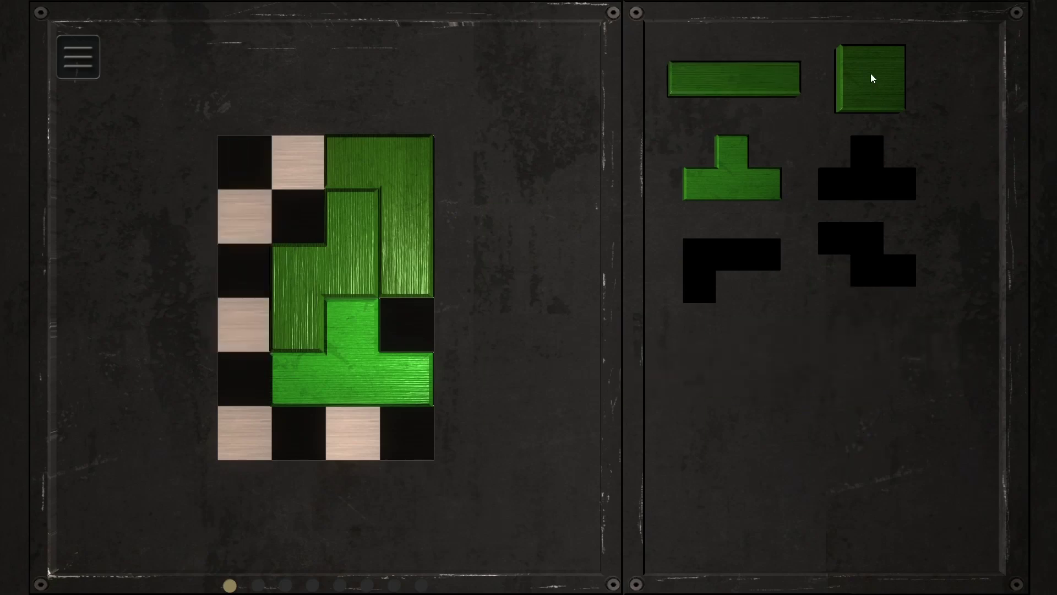
# Place the square top-left, the S in the middle, a T upper-middle, and the Z lower-right
pyautogui.moveTo(871, 78)
pyautogui.mouseDown()
pyautogui.moveTo(259, 201)
pyautogui.moveTo(256, 189)
pyautogui.mouseUp()
pyautogui.moveTo(319, 248); pyautogui.dragTo(987, 251)
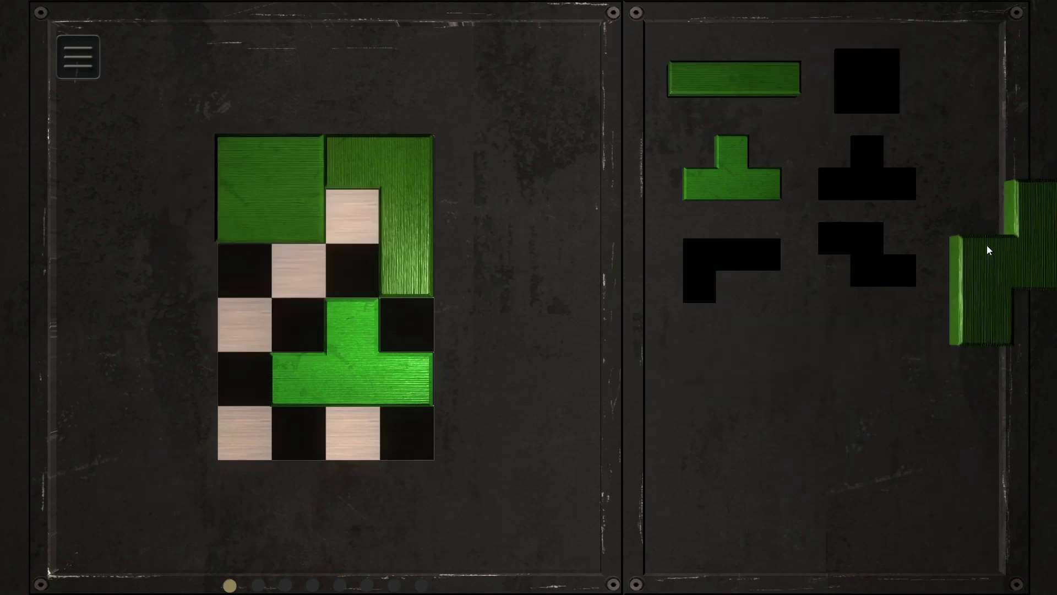
pyautogui.moveTo(406, 414)
pyautogui.mouseDown()
pyautogui.moveTo(812, 354)
pyautogui.moveTo(801, 266)
pyautogui.mouseUp()
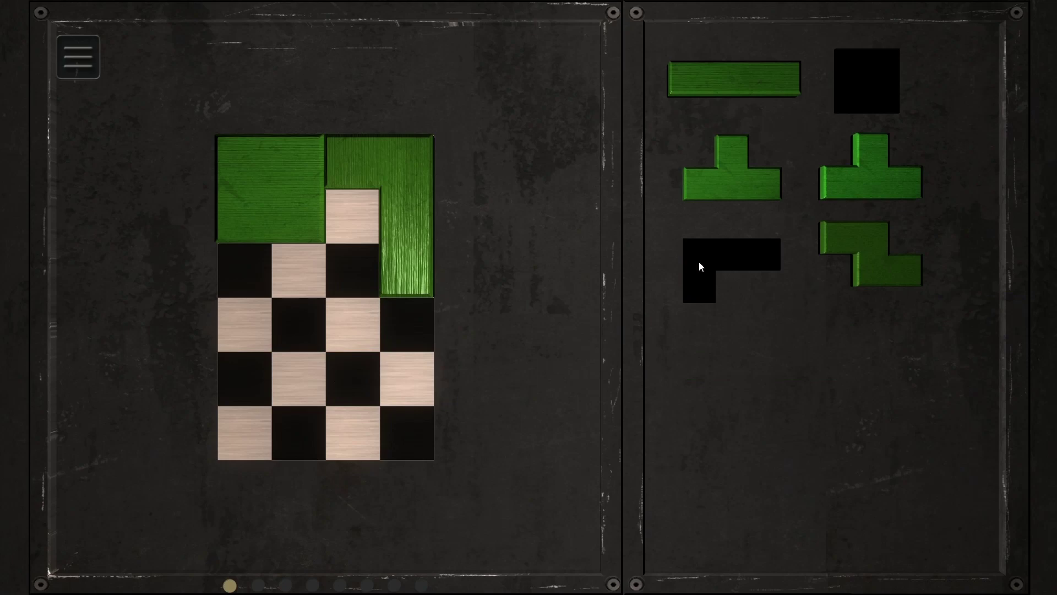
pyautogui.moveTo(833, 231); pyautogui.dragTo(327, 261)
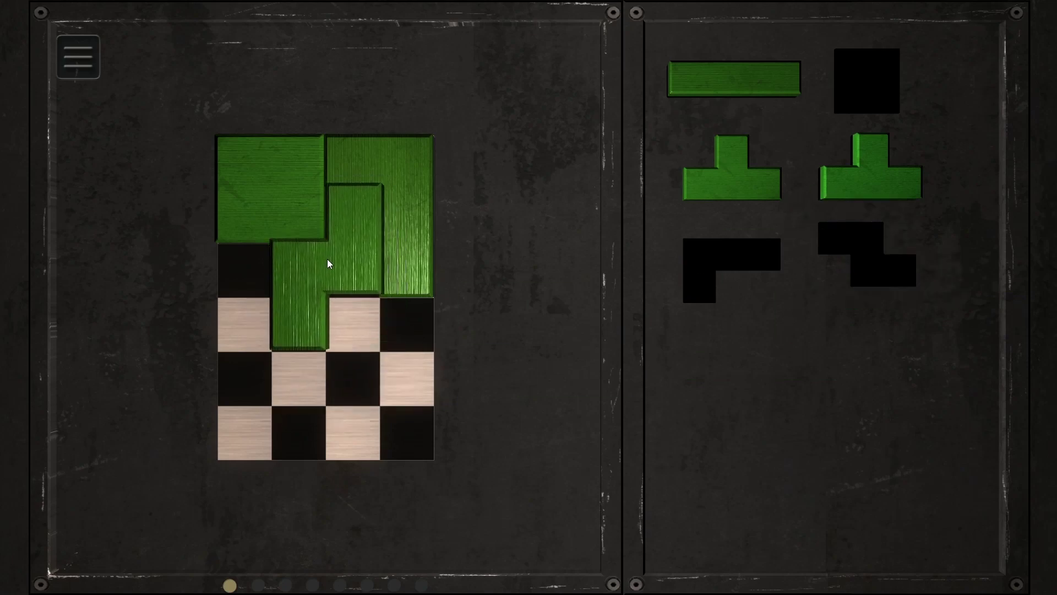
pyautogui.moveTo(863, 159)
pyautogui.mouseDown()
pyautogui.moveTo(397, 379)
pyautogui.moveTo(226, 361)
pyautogui.moveTo(215, 294)
pyautogui.mouseUp()
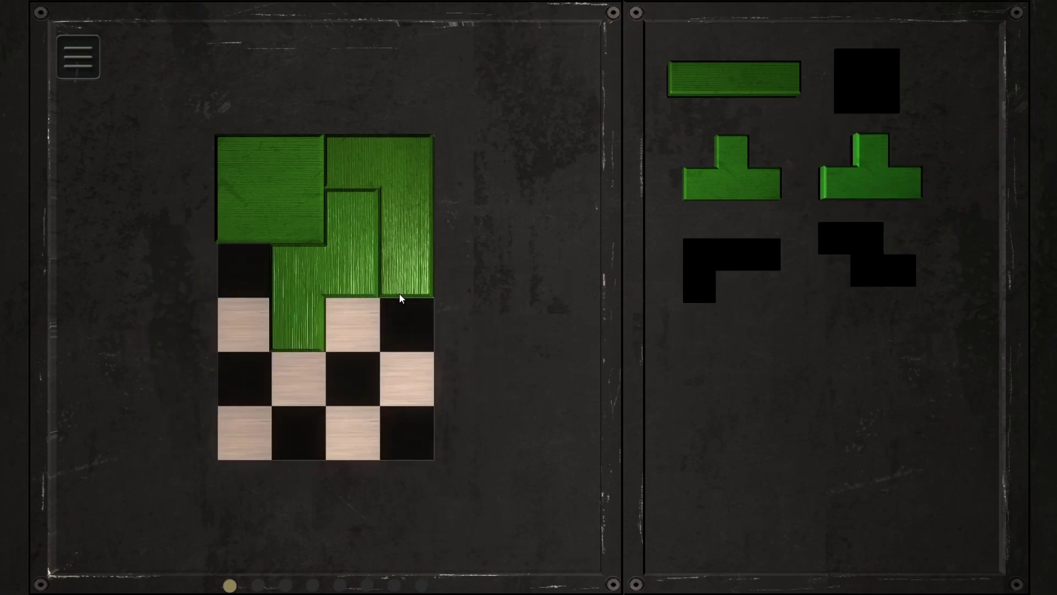
pyautogui.moveTo(765, 186); pyautogui.dragTo(331, 277)
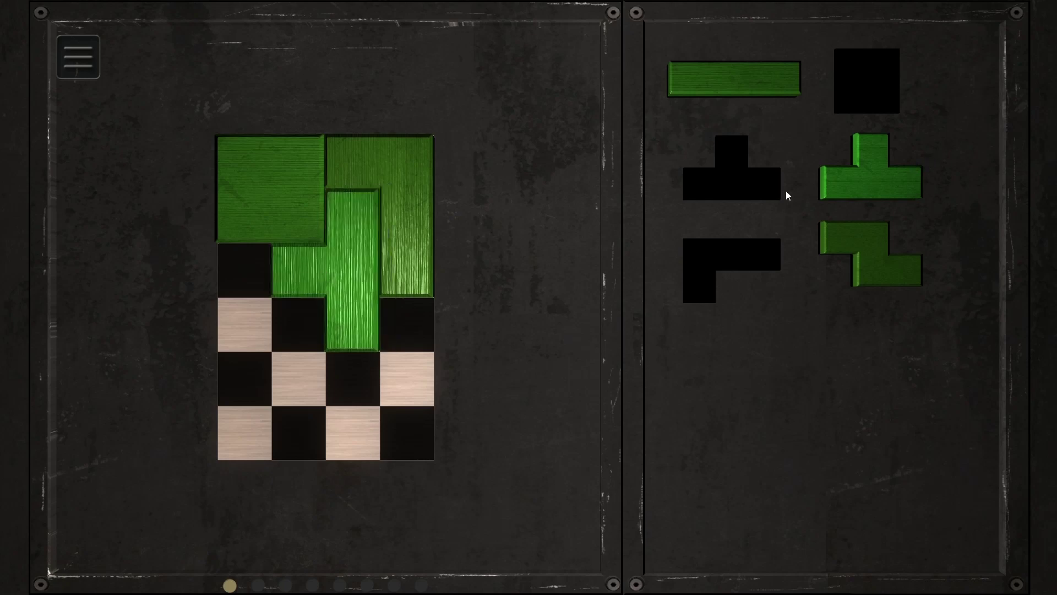
pyautogui.moveTo(725, 79)
pyautogui.mouseDown()
pyautogui.moveTo(221, 339)
pyautogui.moveTo(312, 442)
pyautogui.mouseUp()
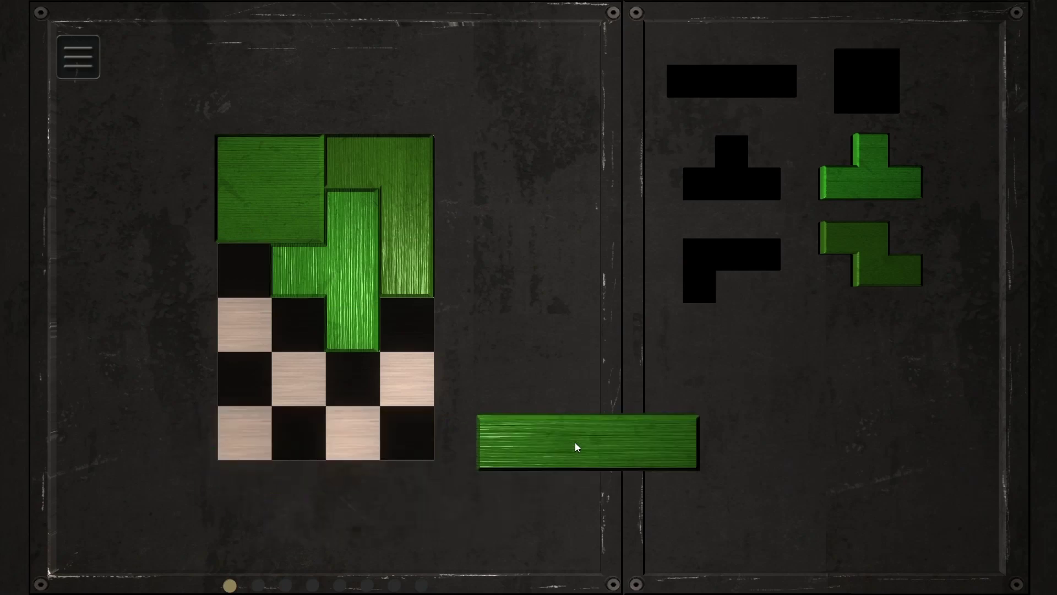
pyautogui.moveTo(311, 443); pyautogui.dragTo(575, 441)
pyautogui.moveTo(867, 269)
pyautogui.mouseDown()
pyautogui.moveTo(330, 423)
pyautogui.moveTo(378, 387)
pyautogui.mouseUp()
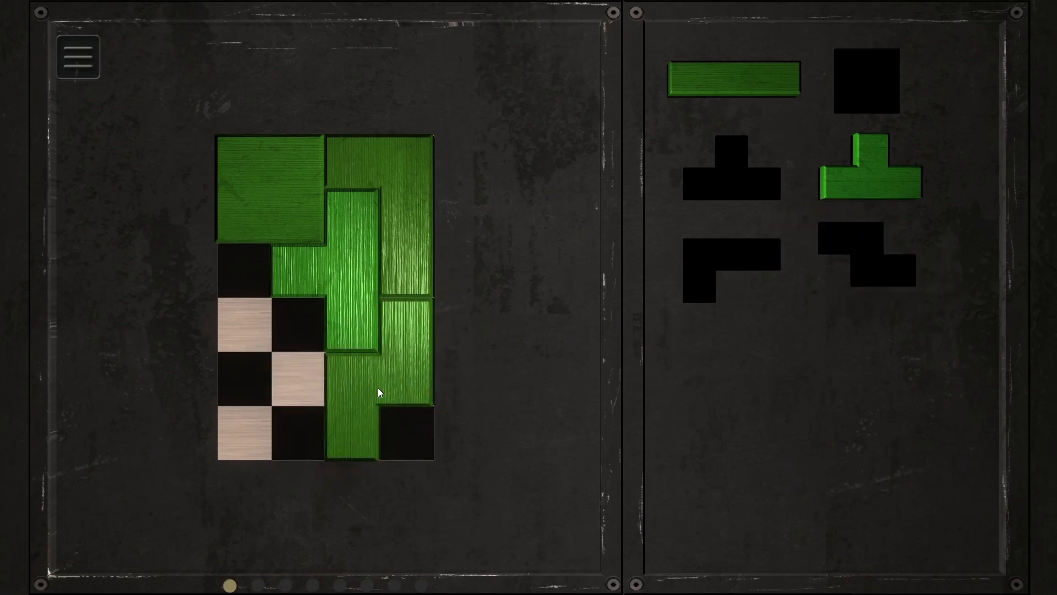
# Restart the puzzle, place two T pieces across the top, and bring the Z onto the board
pyautogui.click(93, 71)
pyautogui.click(130, 151)
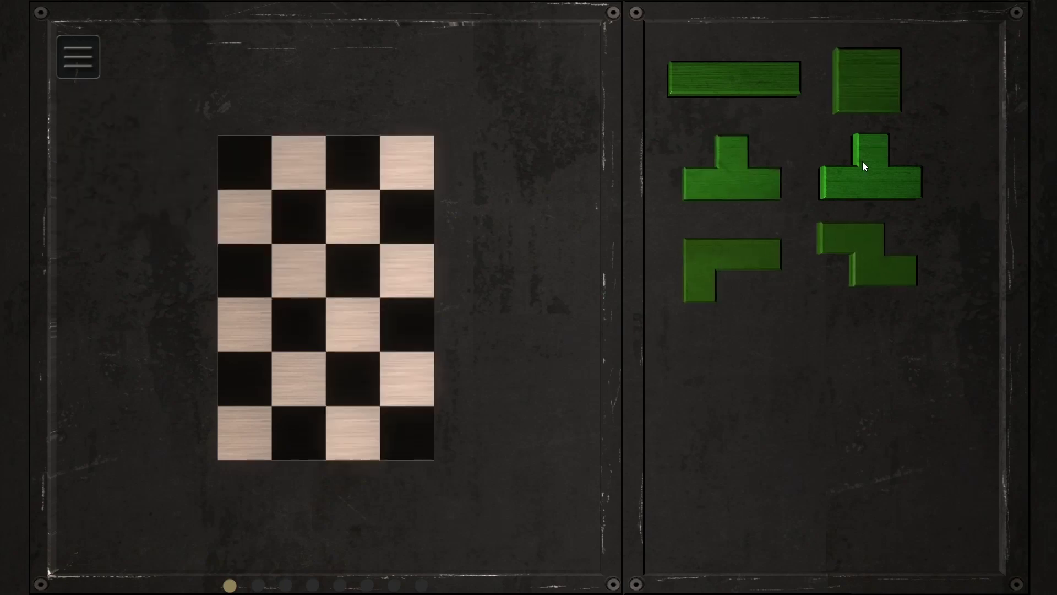
pyautogui.moveTo(863, 166); pyautogui.dragTo(266, 245)
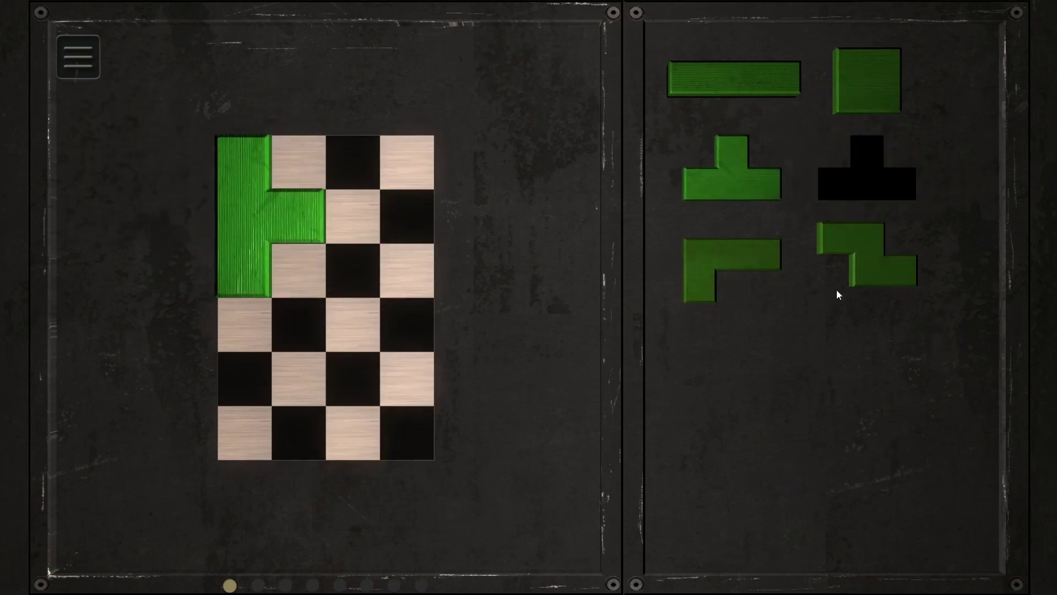
pyautogui.moveTo(748, 168); pyautogui.dragTo(366, 178)
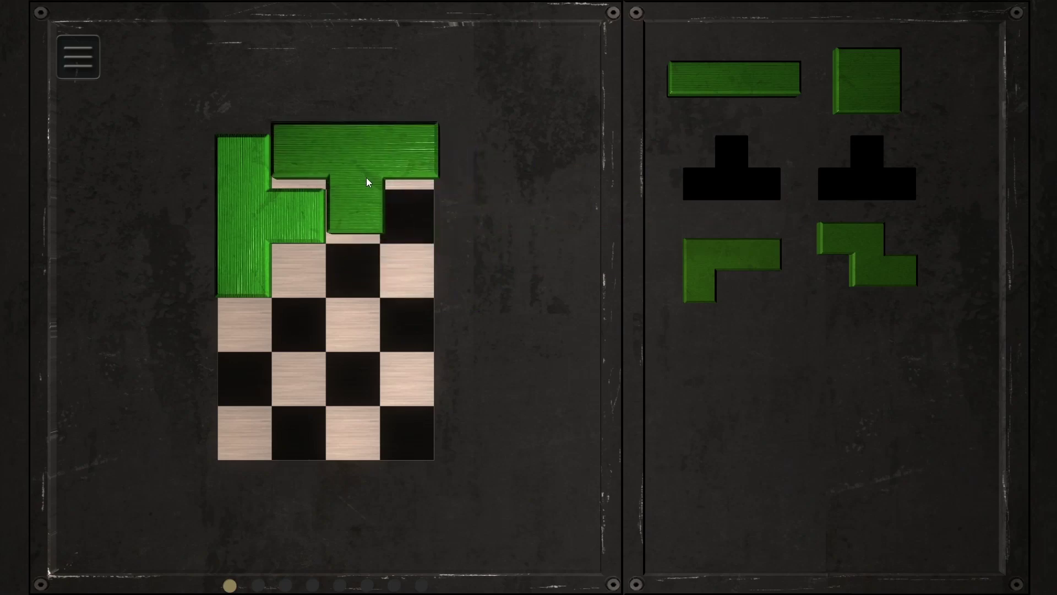
pyautogui.moveTo(853, 267)
pyautogui.mouseDown()
pyautogui.moveTo(249, 350)
pyautogui.moveTo(362, 275)
pyautogui.moveTo(245, 350)
pyautogui.moveTo(246, 340)
pyautogui.moveTo(378, 329)
pyautogui.mouseUp()
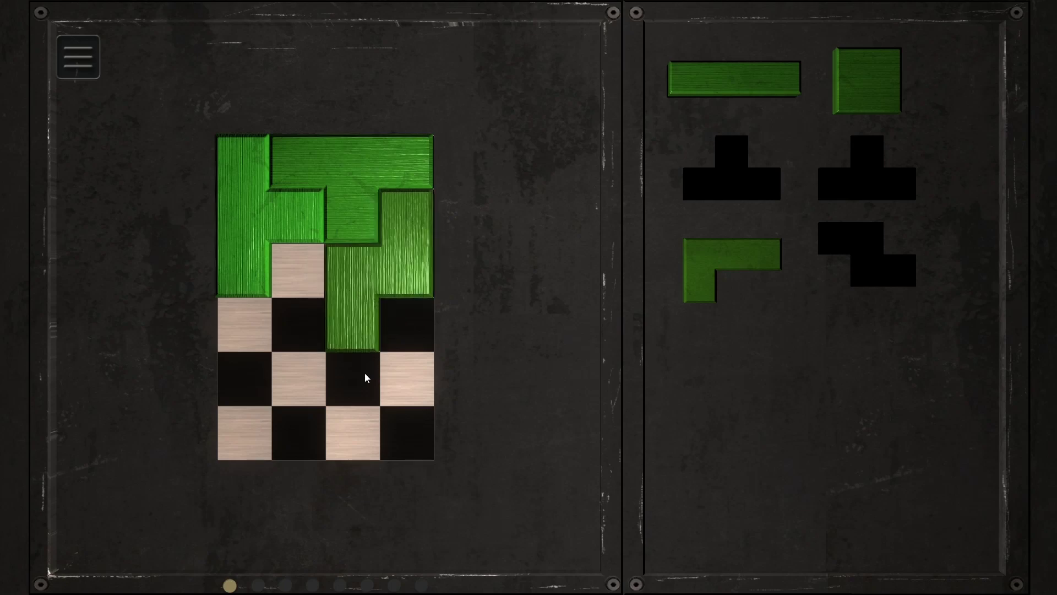
# Set an L bottom-left, swap the Z for the bar in the right column, and add the square
pyautogui.moveTo(768, 252)
pyautogui.mouseDown()
pyautogui.moveTo(305, 392)
pyautogui.moveTo(296, 353)
pyautogui.moveTo(243, 414)
pyautogui.mouseUp()
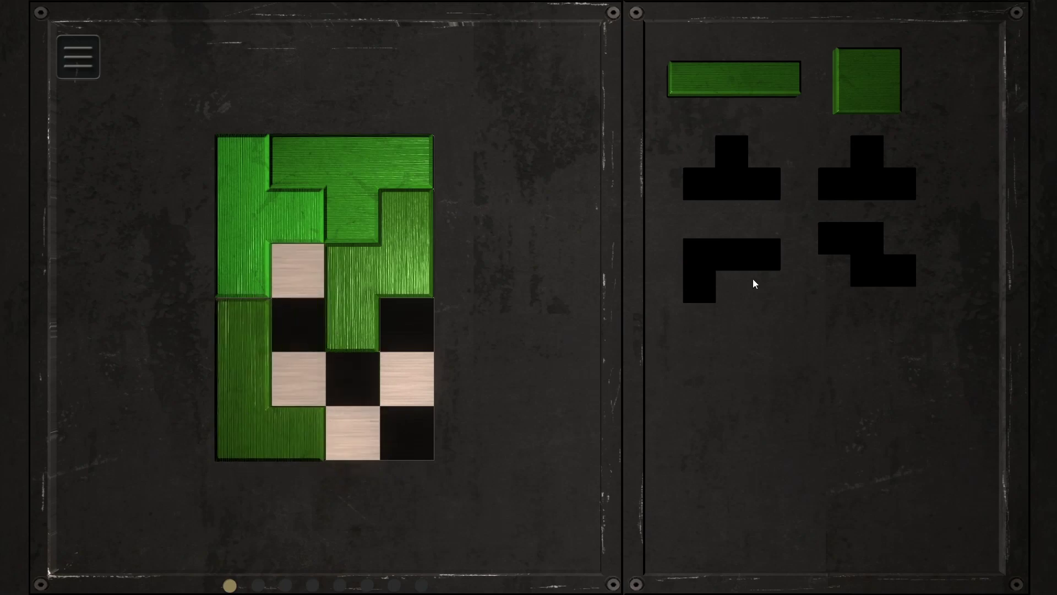
pyautogui.click(331, 288)
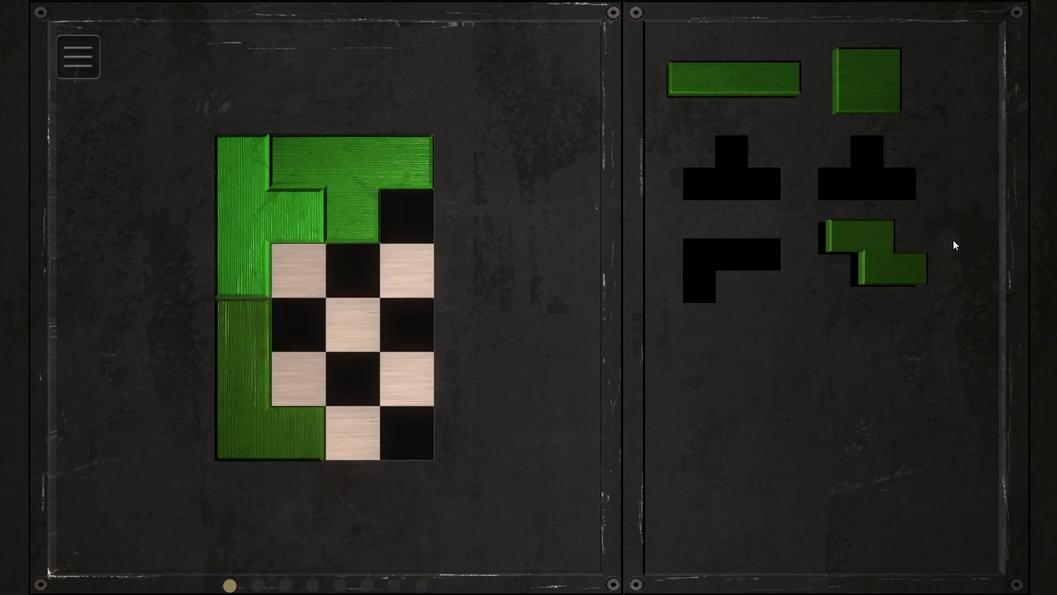
pyautogui.moveTo(767, 89); pyautogui.dragTo(444, 314)
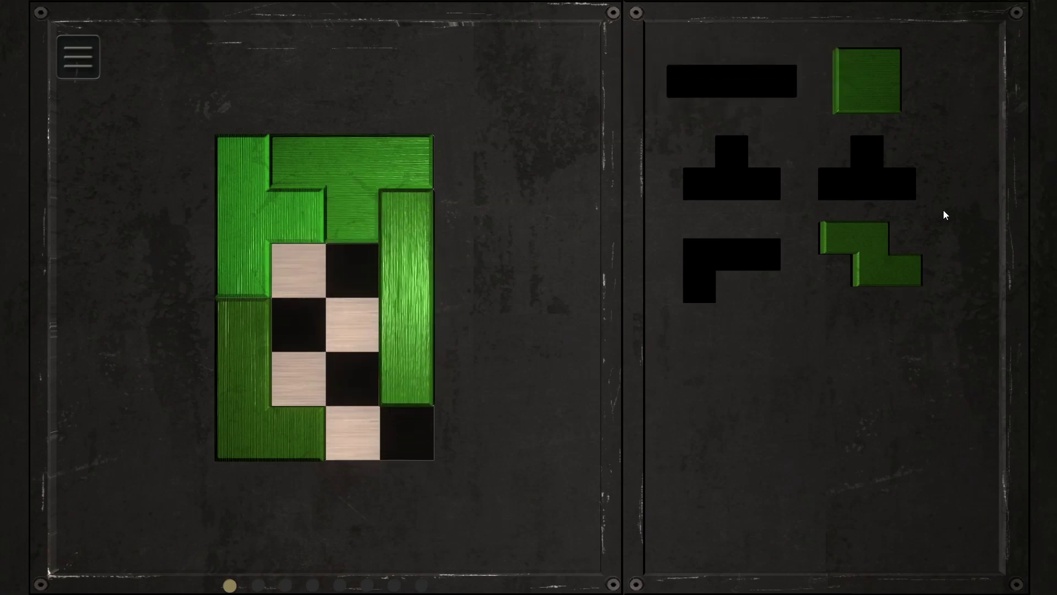
pyautogui.moveTo(889, 87)
pyautogui.mouseDown()
pyautogui.moveTo(301, 321)
pyautogui.moveTo(323, 309)
pyautogui.mouseUp()
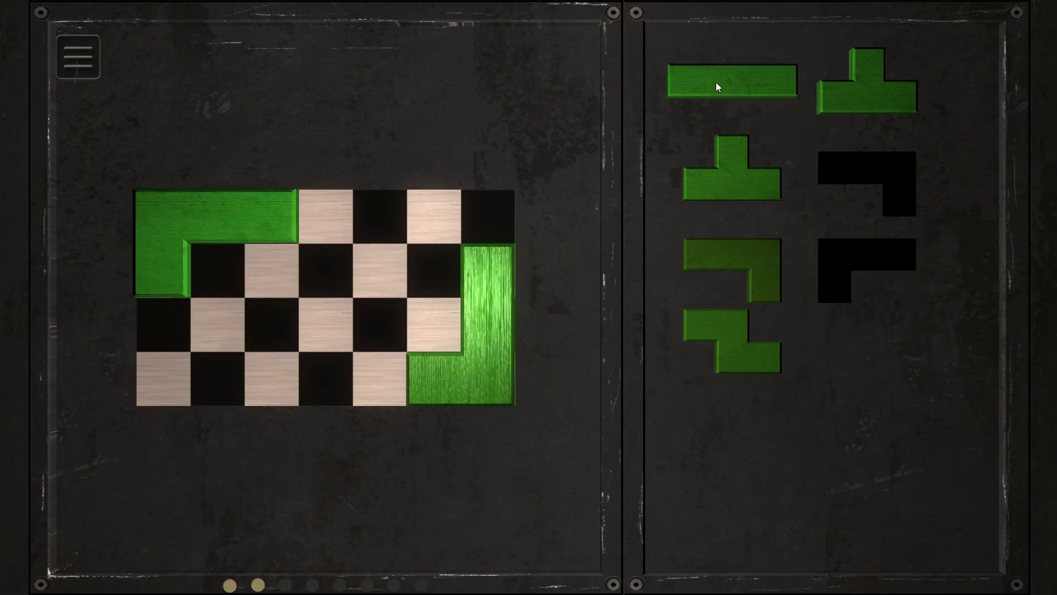
# Lay the bar top-right, an L bottom-left and the Z lower-middle, then swap the bar and L for a T
pyautogui.moveTo(716, 83)
pyautogui.mouseDown()
pyautogui.moveTo(743, 92)
pyautogui.moveTo(342, 243)
pyautogui.moveTo(401, 229)
pyautogui.mouseUp()
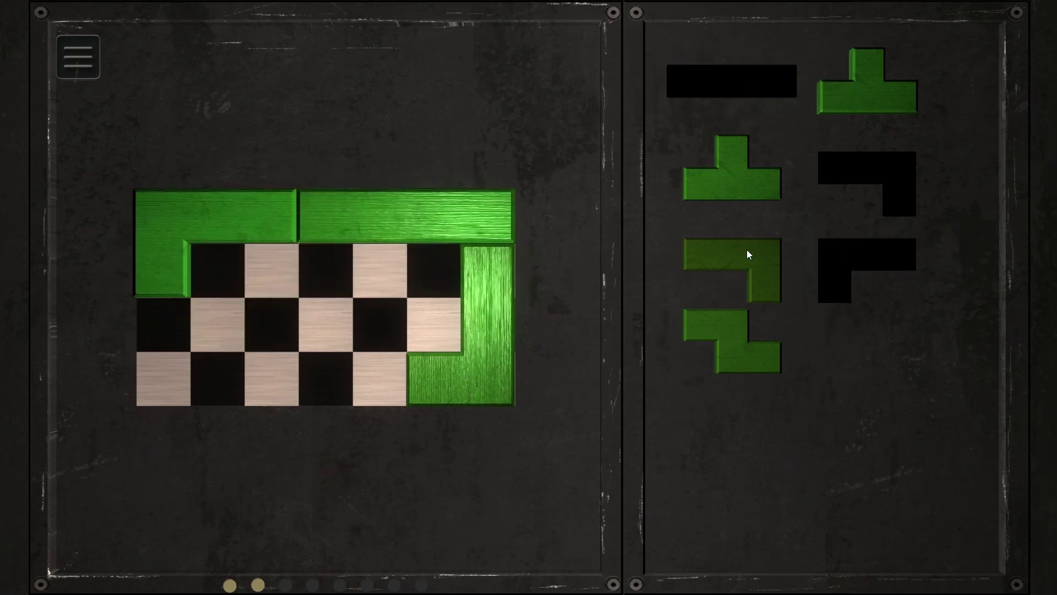
pyautogui.moveTo(747, 255); pyautogui.dragTo(229, 377)
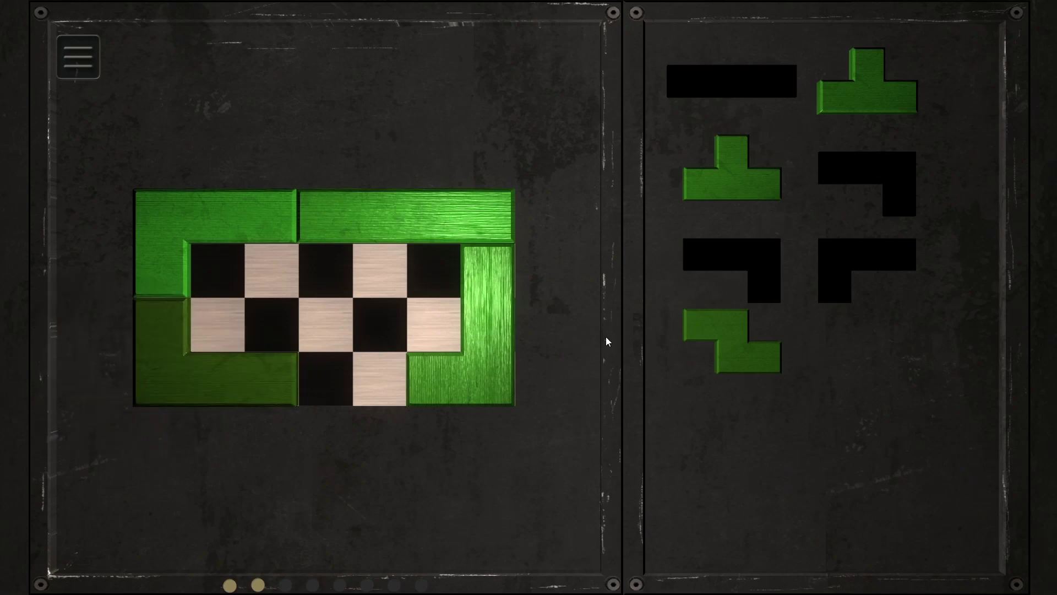
pyautogui.moveTo(715, 355)
pyautogui.mouseDown()
pyautogui.moveTo(302, 362)
pyautogui.moveTo(391, 334)
pyautogui.mouseUp()
pyautogui.moveTo(746, 171)
pyautogui.mouseDown()
pyautogui.moveTo(274, 304)
pyautogui.moveTo(315, 333)
pyautogui.moveTo(302, 356)
pyautogui.moveTo(245, 305)
pyautogui.moveTo(438, 347)
pyautogui.moveTo(336, 306)
pyautogui.moveTo(940, 250)
pyautogui.mouseUp()
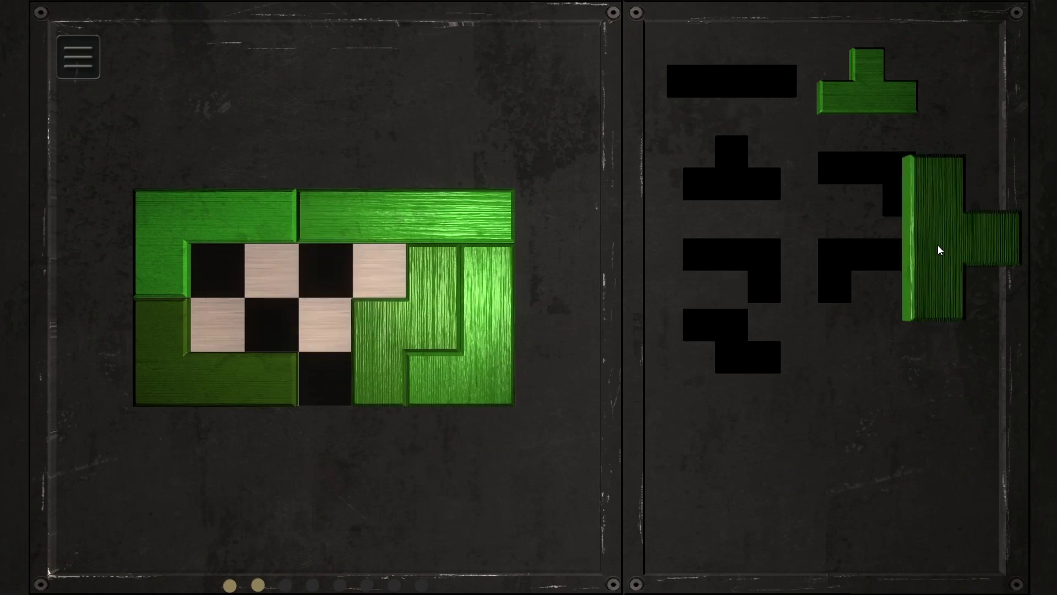
pyautogui.moveTo(403, 217); pyautogui.dragTo(699, 141)
pyautogui.moveTo(211, 197)
pyautogui.mouseDown()
pyautogui.moveTo(224, 224)
pyautogui.moveTo(730, 196)
pyautogui.moveTo(724, 184)
pyautogui.moveTo(307, 307)
pyautogui.moveTo(290, 354)
pyautogui.mouseUp()
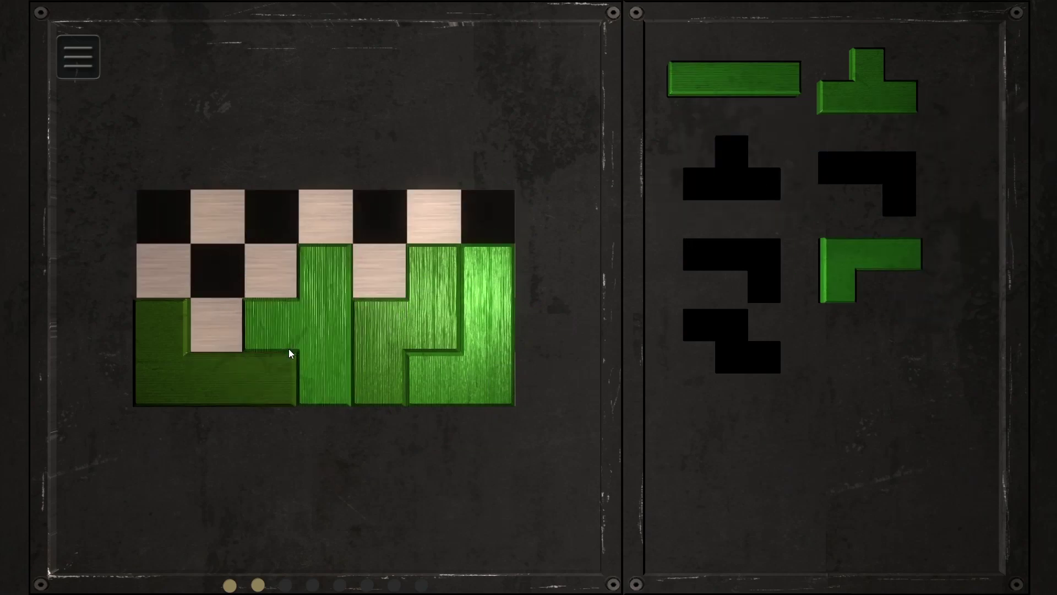
pyautogui.moveTo(866, 84)
pyautogui.mouseDown()
pyautogui.moveTo(310, 224)
pyautogui.moveTo(361, 239)
pyautogui.moveTo(888, 99)
pyautogui.mouseUp()
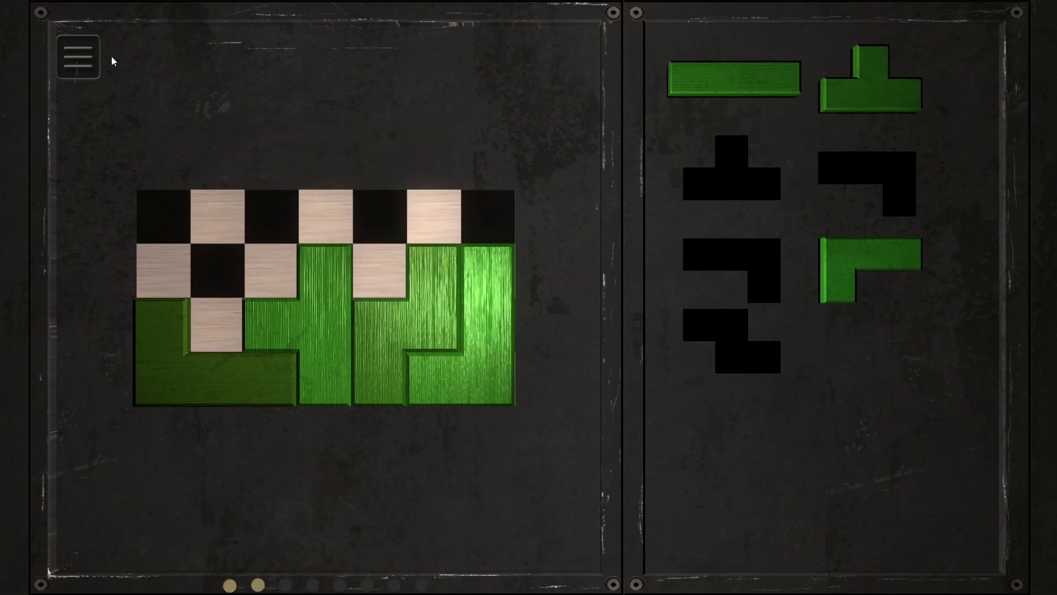
# Restart the wide board and set L pieces in the bottom-right and top-left corners
pyautogui.click(78, 57)
pyautogui.click(119, 151)
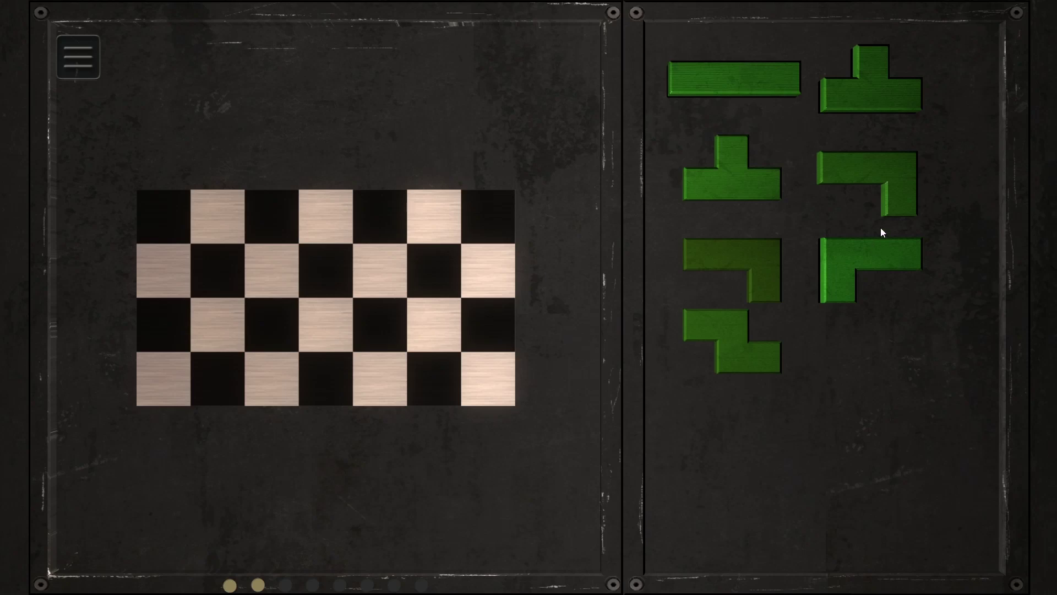
pyautogui.moveTo(868, 267)
pyautogui.mouseDown()
pyautogui.moveTo(471, 312)
pyautogui.moveTo(402, 370)
pyautogui.mouseUp()
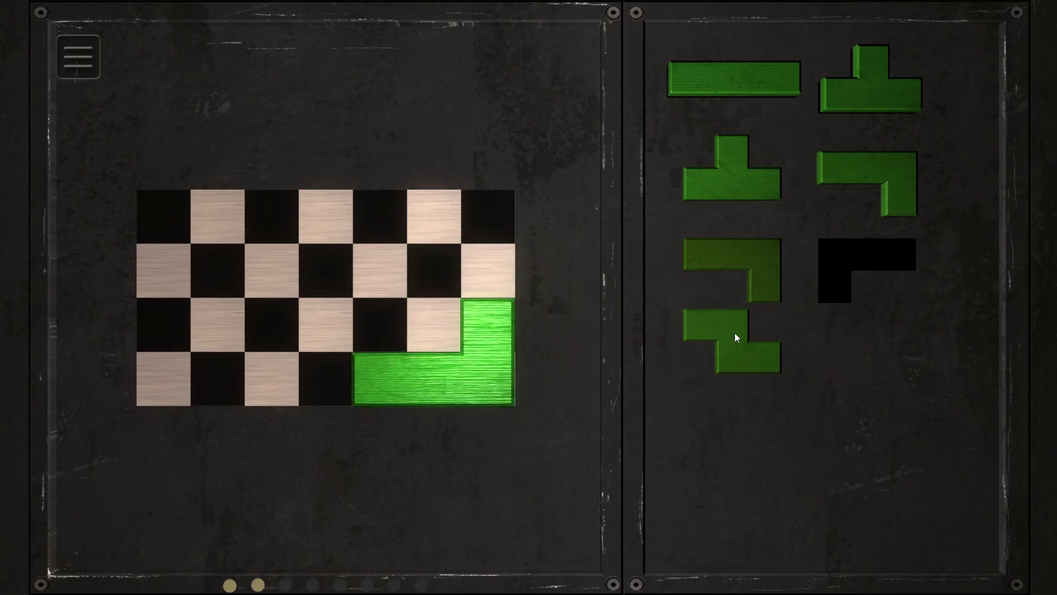
pyautogui.moveTo(761, 288)
pyautogui.mouseDown()
pyautogui.moveTo(430, 323)
pyautogui.moveTo(237, 415)
pyautogui.mouseUp()
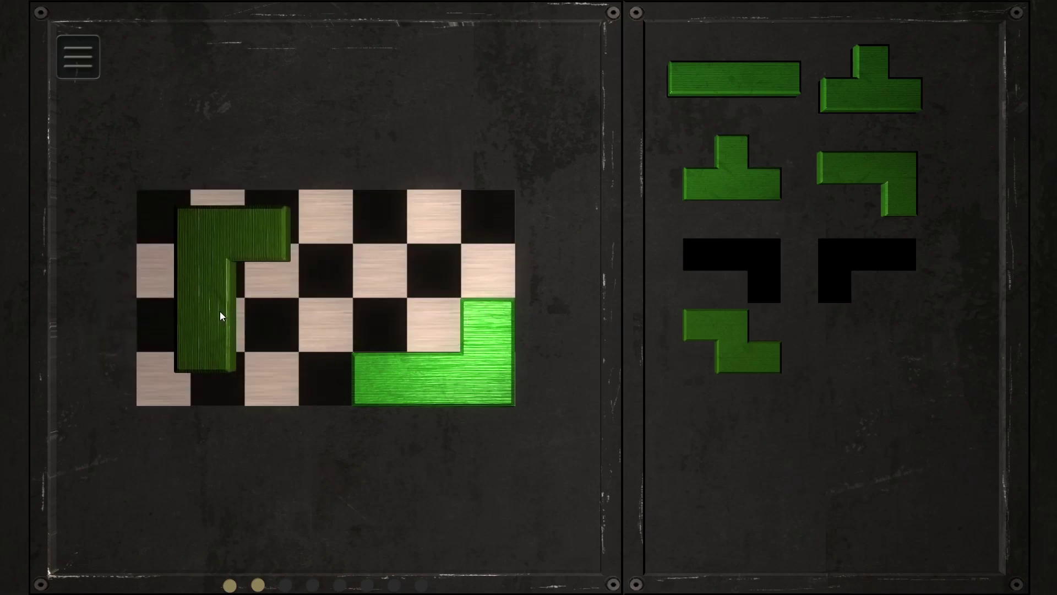
pyautogui.moveTo(236, 410); pyautogui.dragTo(177, 289)
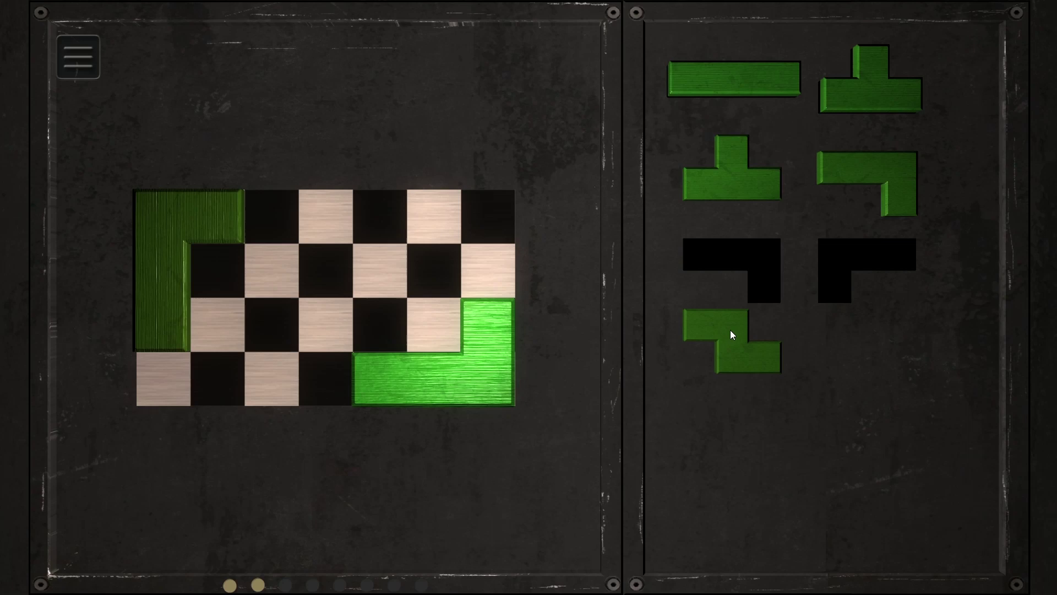
# Put a T at the bottom-left after testing the bar there, and bring the Z on upright
pyautogui.moveTo(708, 189)
pyautogui.mouseDown()
pyautogui.moveTo(212, 371)
pyautogui.moveTo(810, 186)
pyautogui.mouseUp()
pyautogui.moveTo(771, 95); pyautogui.dragTo(268, 404)
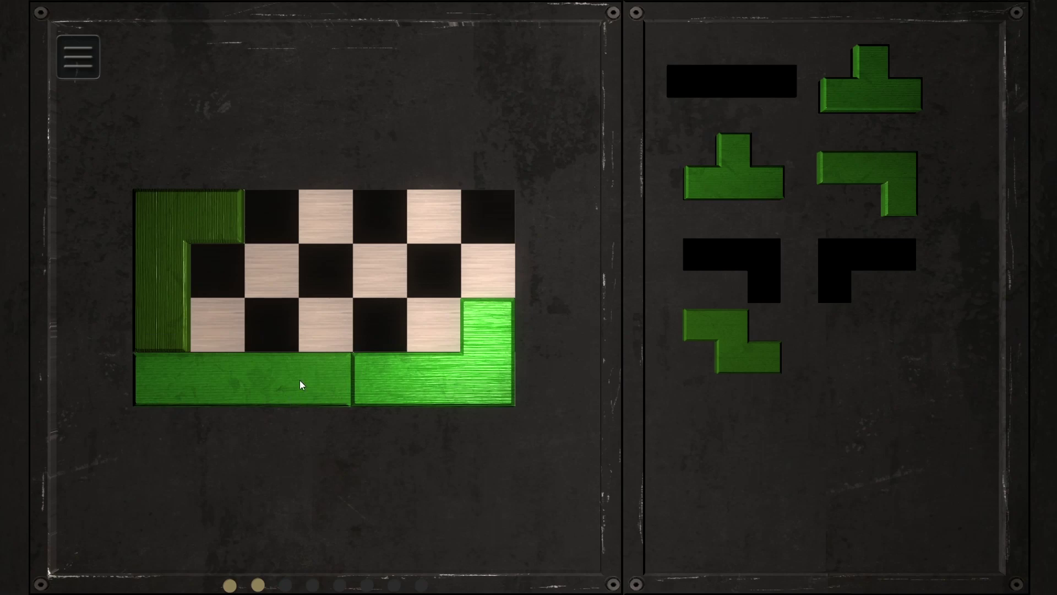
pyautogui.moveTo(300, 382); pyautogui.dragTo(805, 187)
pyautogui.moveTo(736, 180)
pyautogui.mouseDown()
pyautogui.moveTo(157, 283)
pyautogui.moveTo(213, 348)
pyautogui.mouseUp()
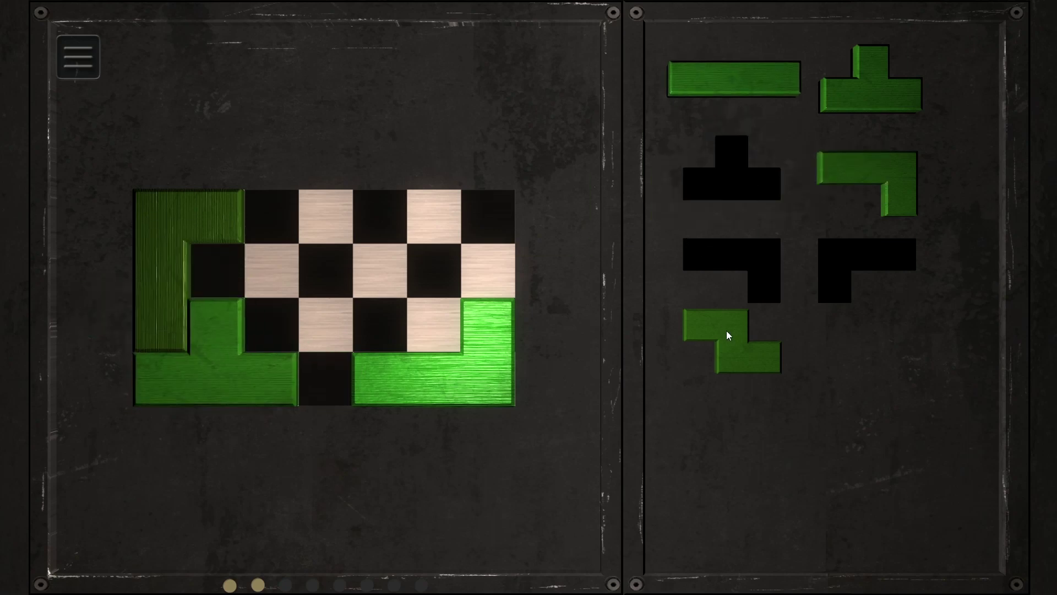
pyautogui.moveTo(726, 331)
pyautogui.mouseDown()
pyautogui.moveTo(343, 315)
pyautogui.moveTo(239, 280)
pyautogui.moveTo(265, 294)
pyautogui.mouseUp()
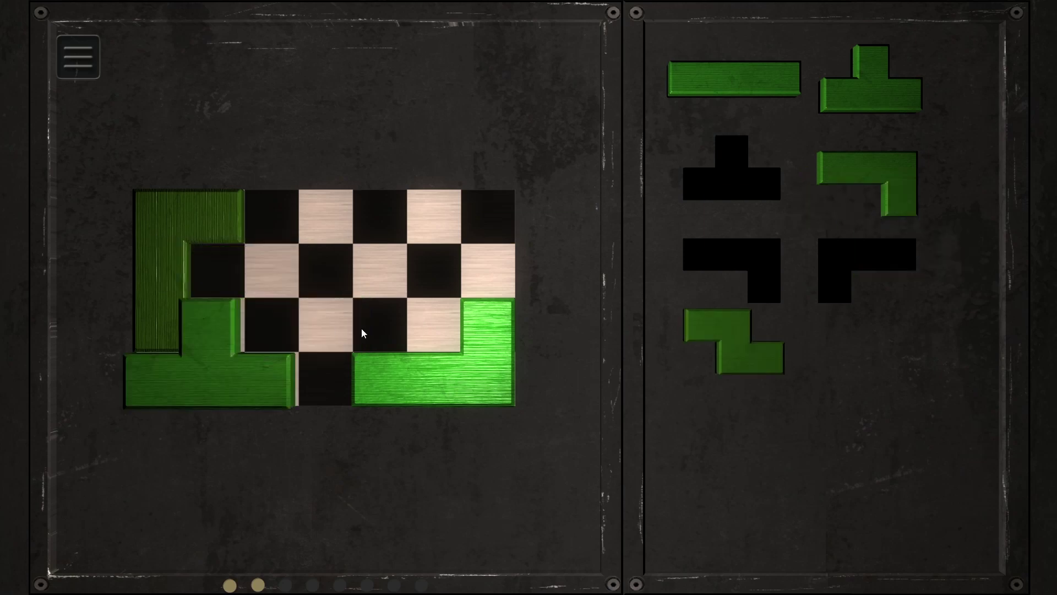
# Reposition the L on the left, then add the Z, both Ts, the second L, and the bar in the last column
pyautogui.click(221, 239)
pyautogui.moveTo(500, 352)
pyautogui.mouseDown()
pyautogui.moveTo(509, 346)
pyautogui.moveTo(237, 350)
pyautogui.moveTo(217, 293)
pyautogui.mouseUp()
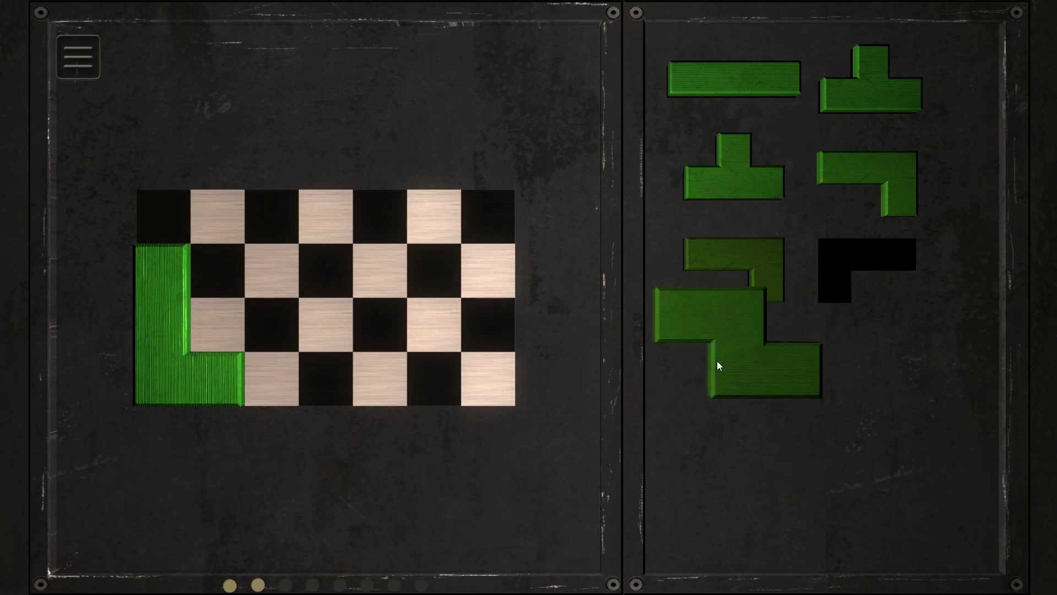
pyautogui.moveTo(717, 361); pyautogui.dragTo(246, 372)
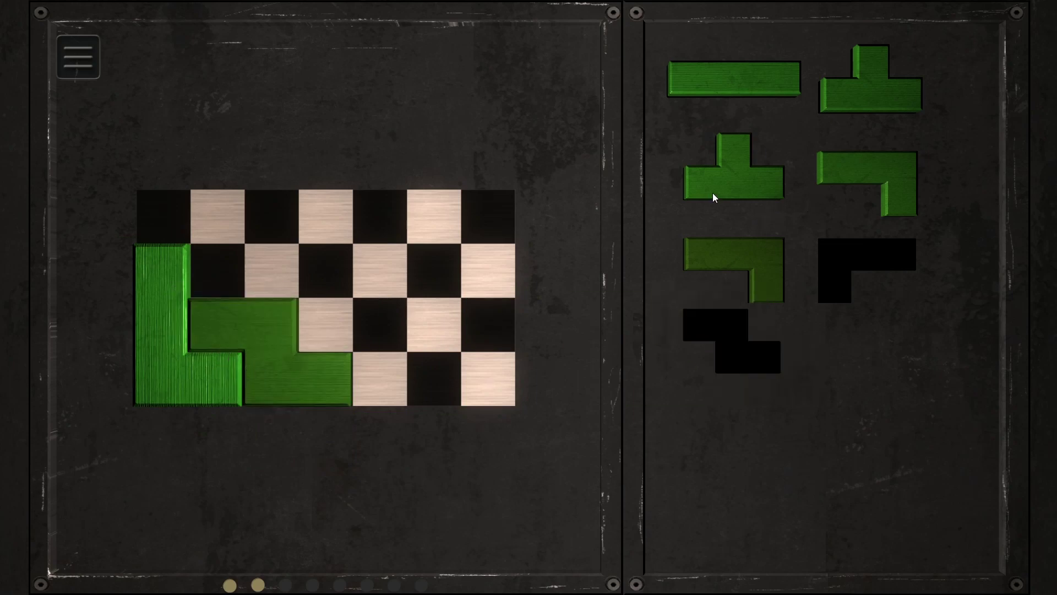
pyautogui.moveTo(713, 192)
pyautogui.mouseDown()
pyautogui.moveTo(205, 265)
pyautogui.moveTo(213, 246)
pyautogui.mouseUp()
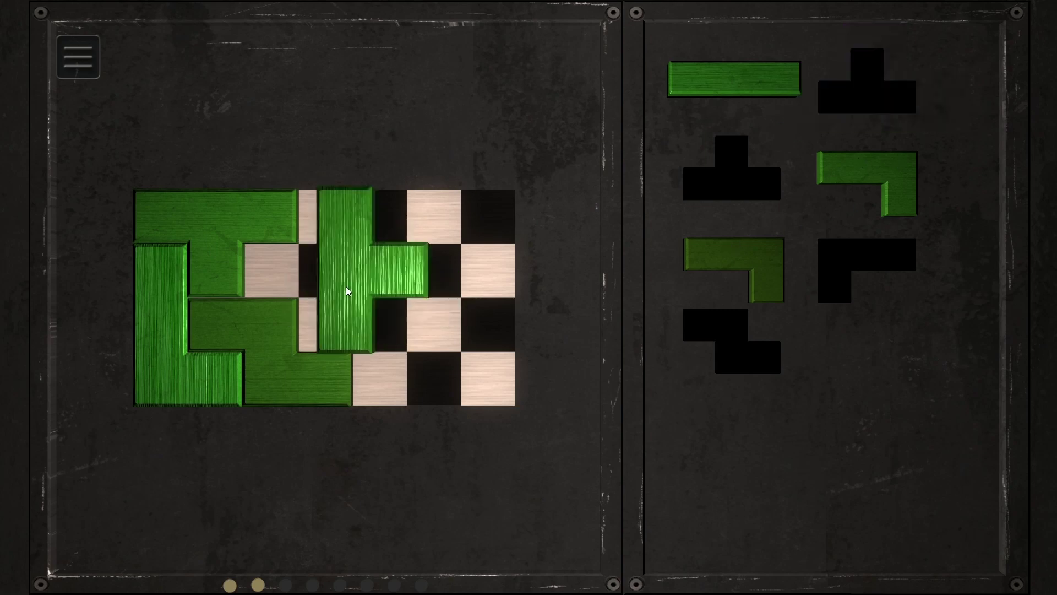
pyautogui.moveTo(848, 96); pyautogui.dragTo(293, 288)
pyautogui.moveTo(902, 169); pyautogui.dragTo(363, 293)
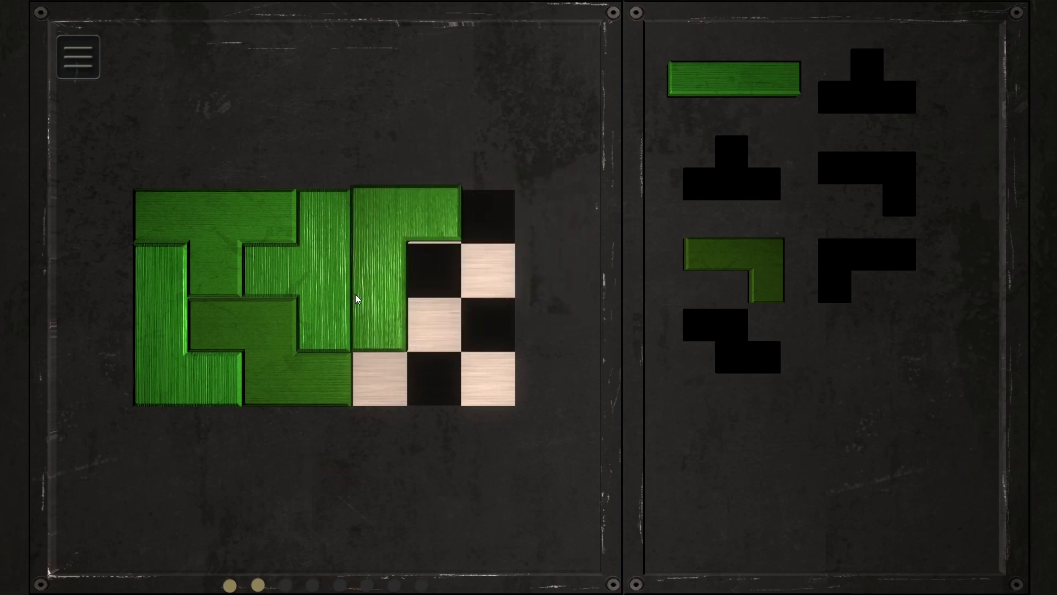
pyautogui.moveTo(703, 256)
pyautogui.mouseDown()
pyautogui.moveTo(467, 334)
pyautogui.moveTo(429, 330)
pyautogui.mouseUp()
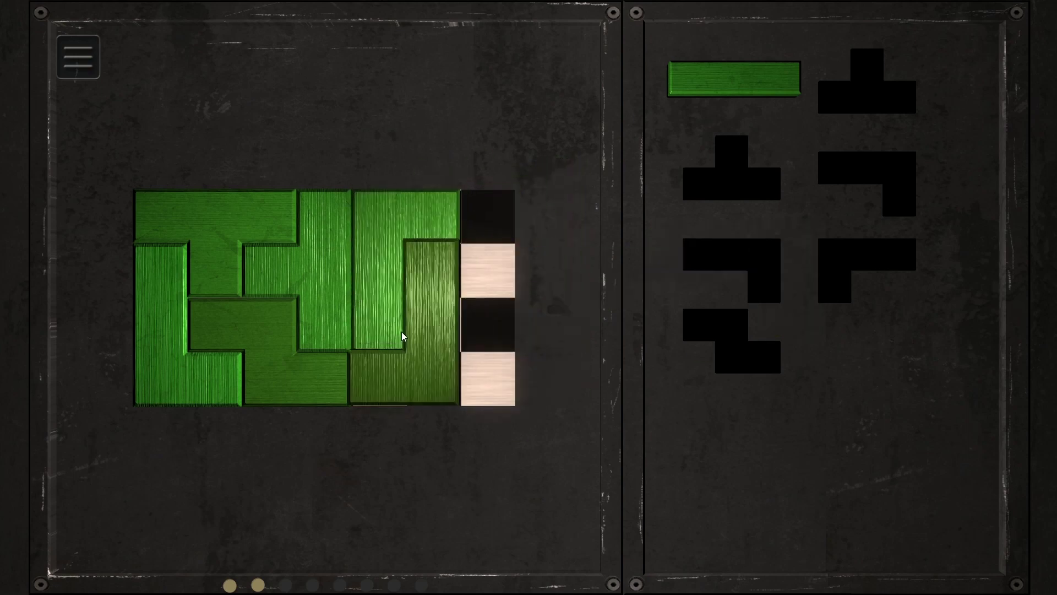
pyautogui.moveTo(754, 66); pyautogui.dragTo(488, 301)
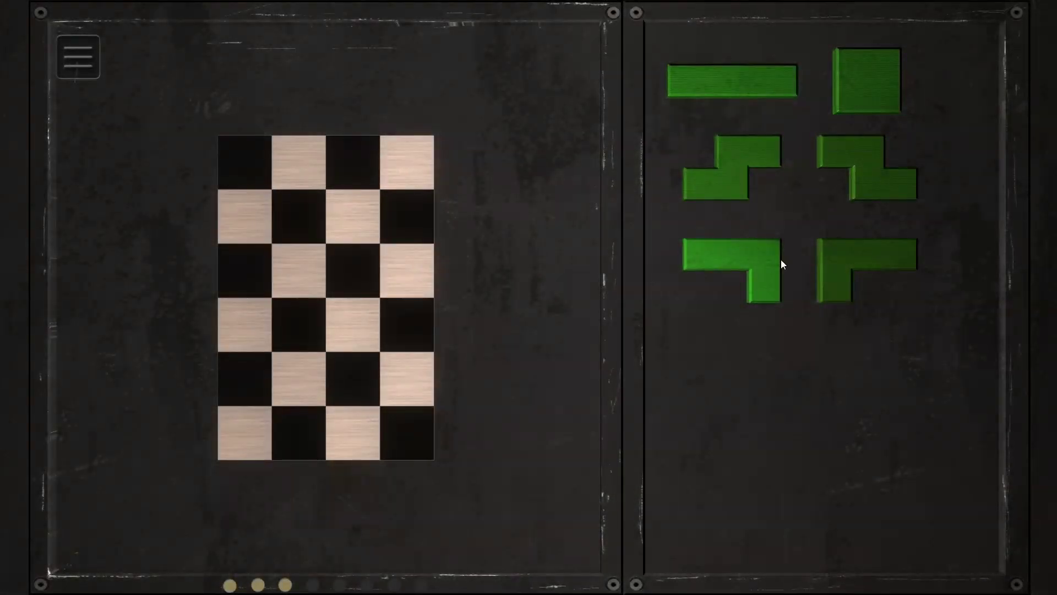
# Snap an L into the bottom-right corner, testing the S and bar before returning them
pyautogui.moveTo(827, 264); pyautogui.dragTo(298, 443)
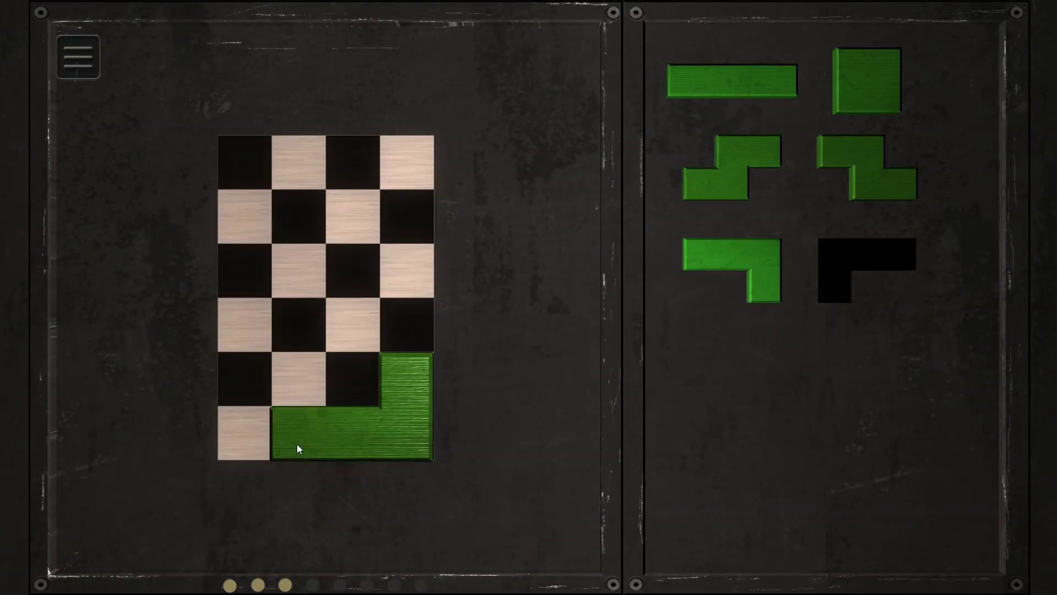
pyautogui.moveTo(736, 196)
pyautogui.mouseDown()
pyautogui.moveTo(309, 361)
pyautogui.moveTo(271, 414)
pyautogui.moveTo(341, 371)
pyautogui.mouseUp()
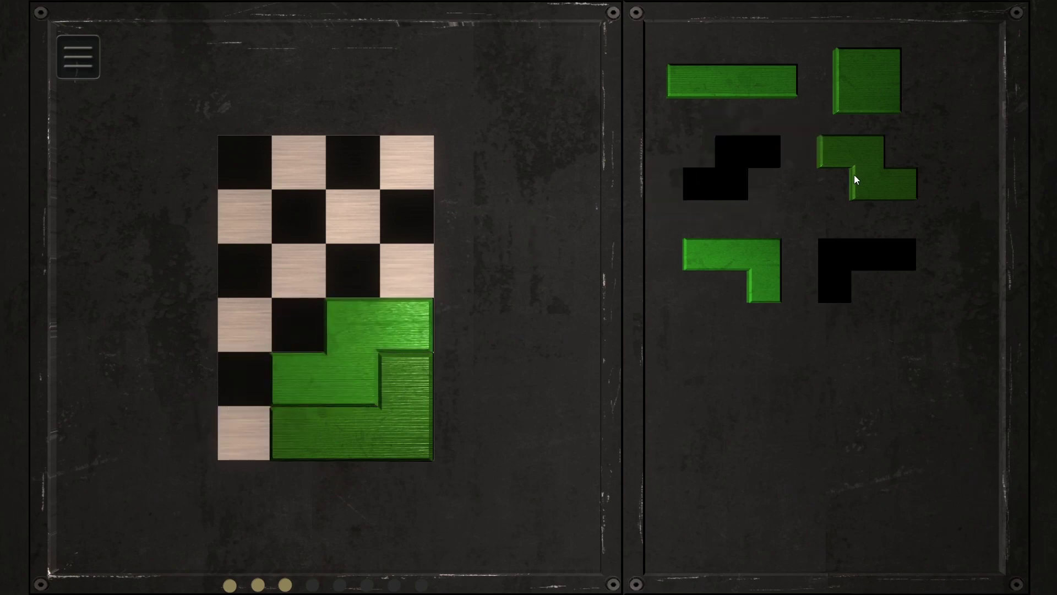
pyautogui.moveTo(854, 177)
pyautogui.mouseDown()
pyautogui.moveTo(307, 306)
pyautogui.moveTo(881, 130)
pyautogui.mouseUp()
pyautogui.moveTo(719, 260)
pyautogui.mouseDown()
pyautogui.moveTo(340, 324)
pyautogui.moveTo(259, 226)
pyautogui.mouseUp()
pyautogui.moveTo(788, 83)
pyautogui.mouseDown()
pyautogui.moveTo(491, 334)
pyautogui.moveTo(441, 224)
pyautogui.moveTo(760, 160)
pyautogui.mouseUp()
pyautogui.click(233, 167)
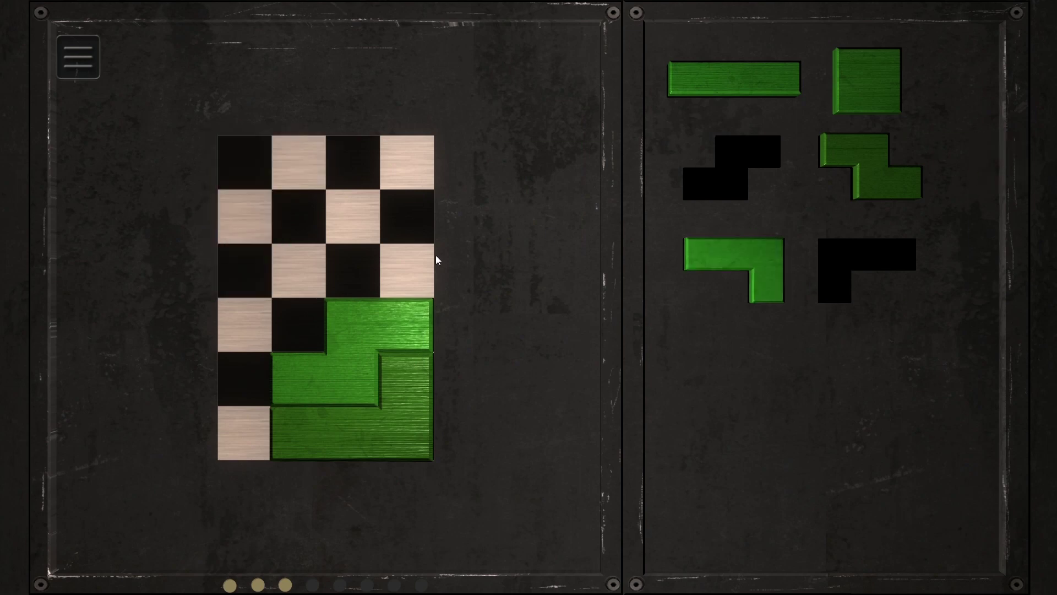
# Set L pieces in the bottom-left and bottom-right corners and the square in the lower middle
pyautogui.click(409, 327)
pyautogui.moveTo(414, 411)
pyautogui.mouseDown()
pyautogui.moveTo(275, 366)
pyautogui.moveTo(295, 349)
pyautogui.mouseUp()
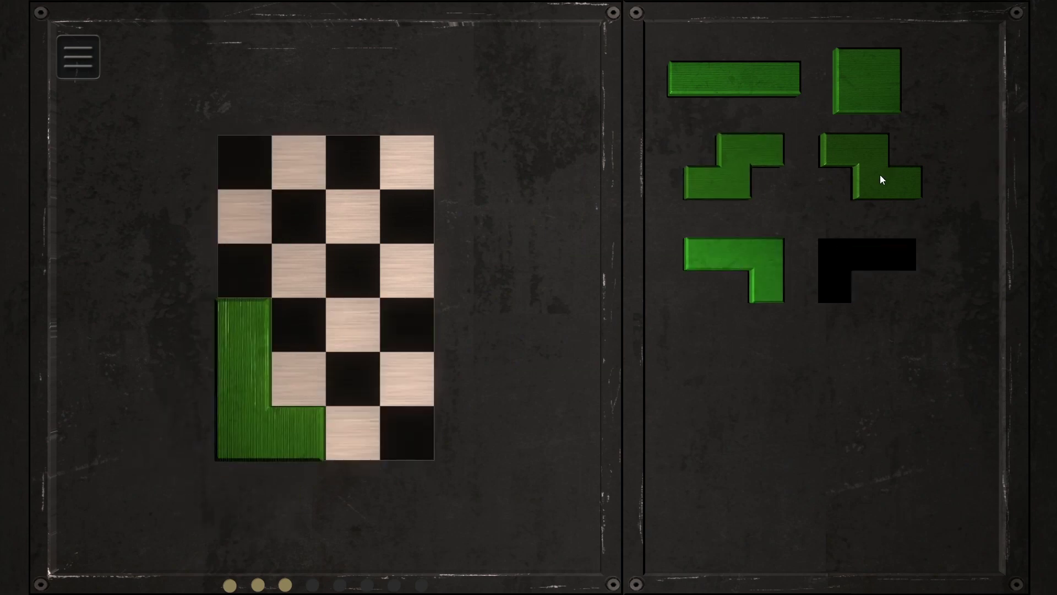
pyautogui.moveTo(756, 281)
pyautogui.mouseDown()
pyautogui.moveTo(427, 419)
pyautogui.moveTo(442, 398)
pyautogui.mouseUp()
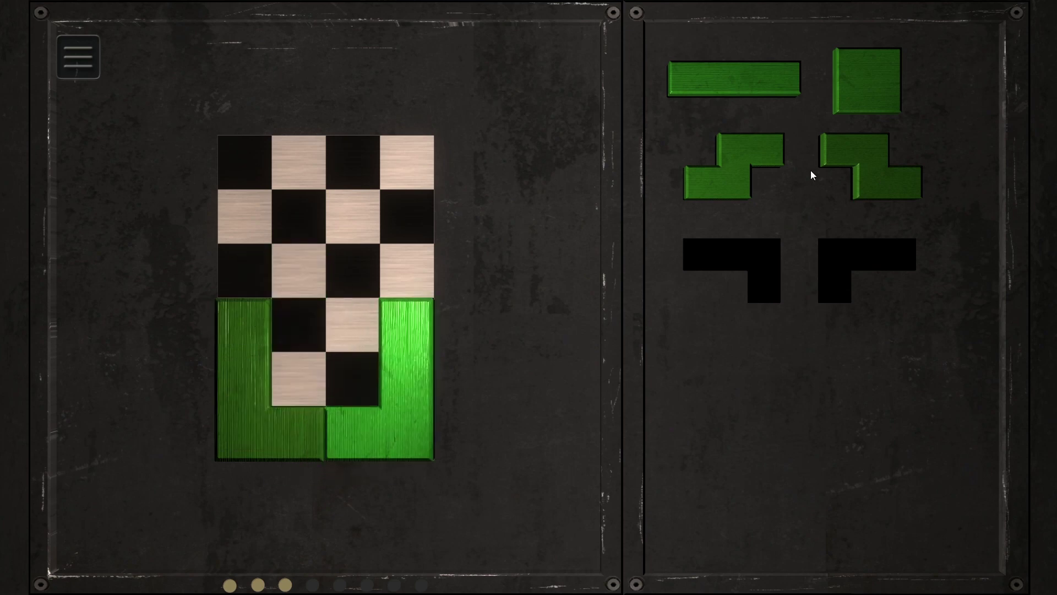
pyautogui.moveTo(867, 78)
pyautogui.mouseDown()
pyautogui.moveTo(372, 349)
pyautogui.moveTo(322, 347)
pyautogui.mouseUp()
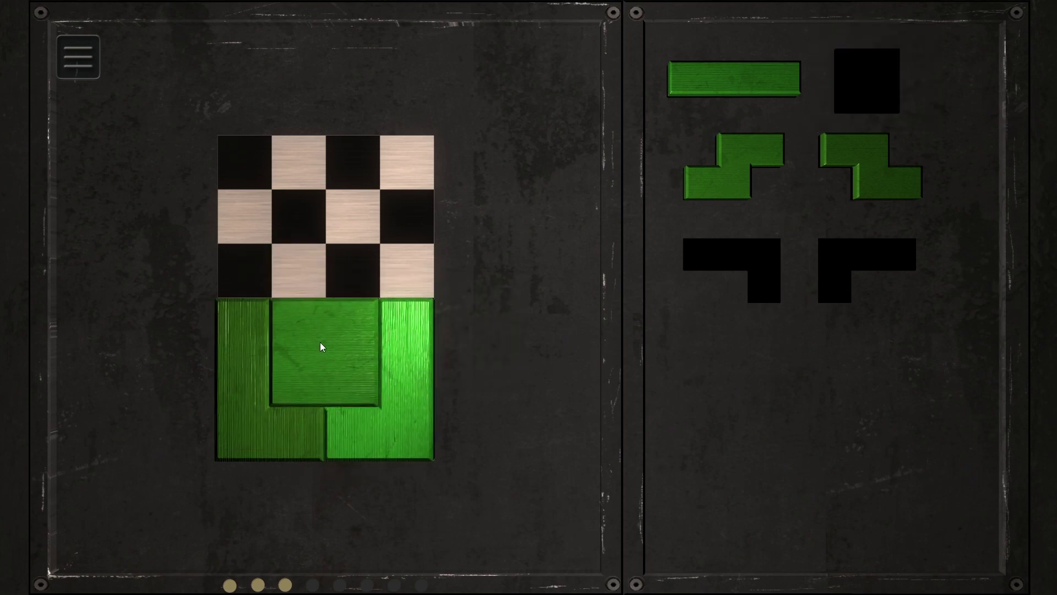
pyautogui.moveTo(827, 171)
pyautogui.mouseDown()
pyautogui.moveTo(597, 207)
pyautogui.moveTo(363, 227)
pyautogui.moveTo(252, 194)
pyautogui.moveTo(342, 200)
pyautogui.moveTo(330, 206)
pyautogui.moveTo(363, 197)
pyautogui.moveTo(272, 248)
pyautogui.moveTo(945, 182)
pyautogui.mouseUp()
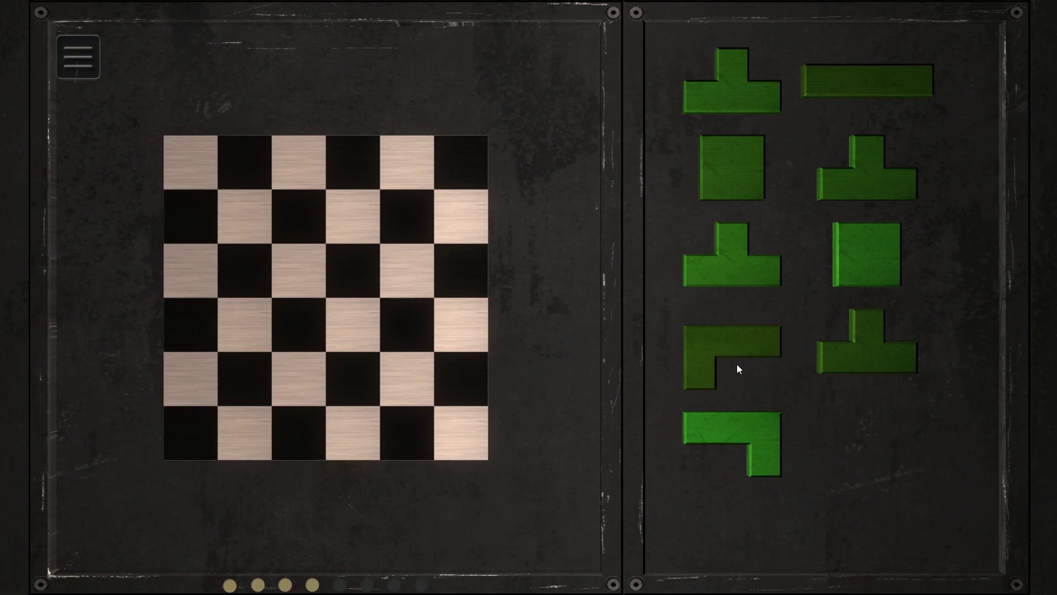
# Place L pieces in the bottom-right, top-left and top-right corners, with a T beside the bottom-right L
pyautogui.moveTo(732, 429); pyautogui.dragTo(465, 373)
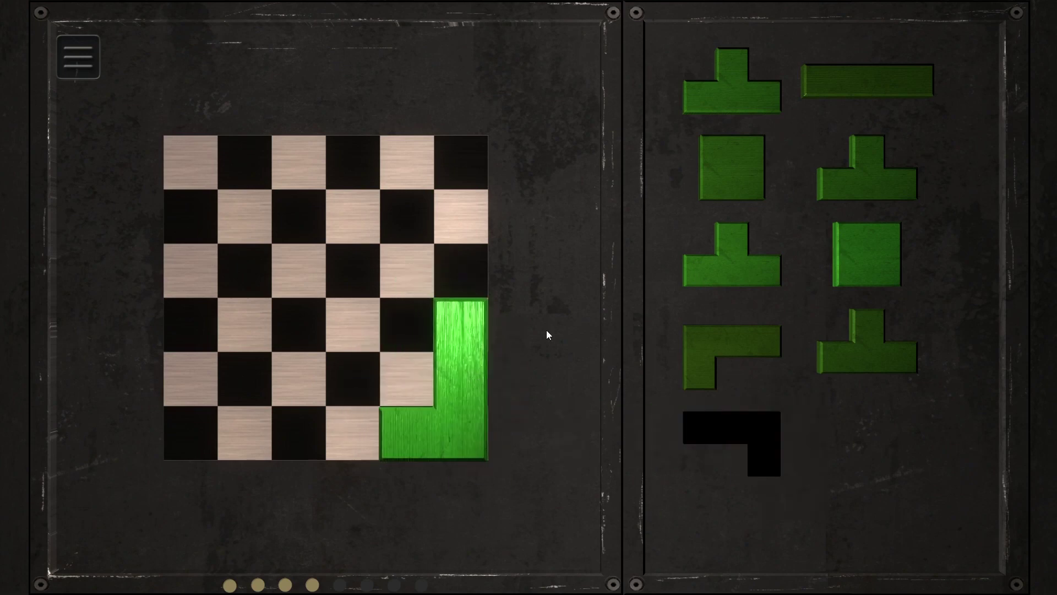
pyautogui.moveTo(725, 347); pyautogui.dragTo(226, 173)
pyautogui.moveTo(837, 161)
pyautogui.mouseDown()
pyautogui.moveTo(296, 241)
pyautogui.moveTo(356, 358)
pyautogui.moveTo(345, 381)
pyautogui.mouseUp()
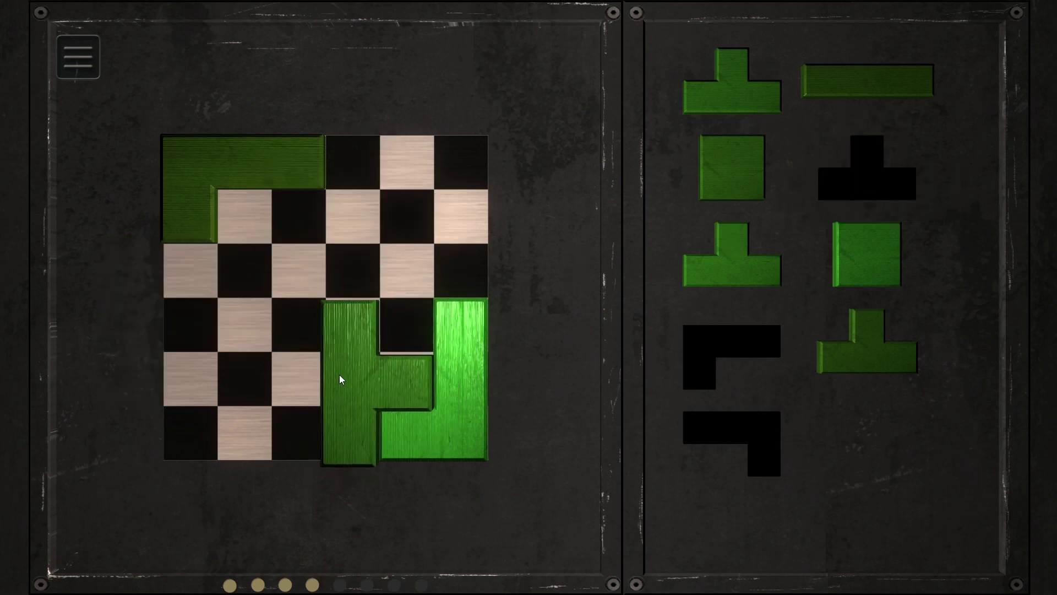
pyautogui.moveTo(831, 360)
pyautogui.mouseDown()
pyautogui.moveTo(209, 268)
pyautogui.moveTo(434, 275)
pyautogui.mouseUp()
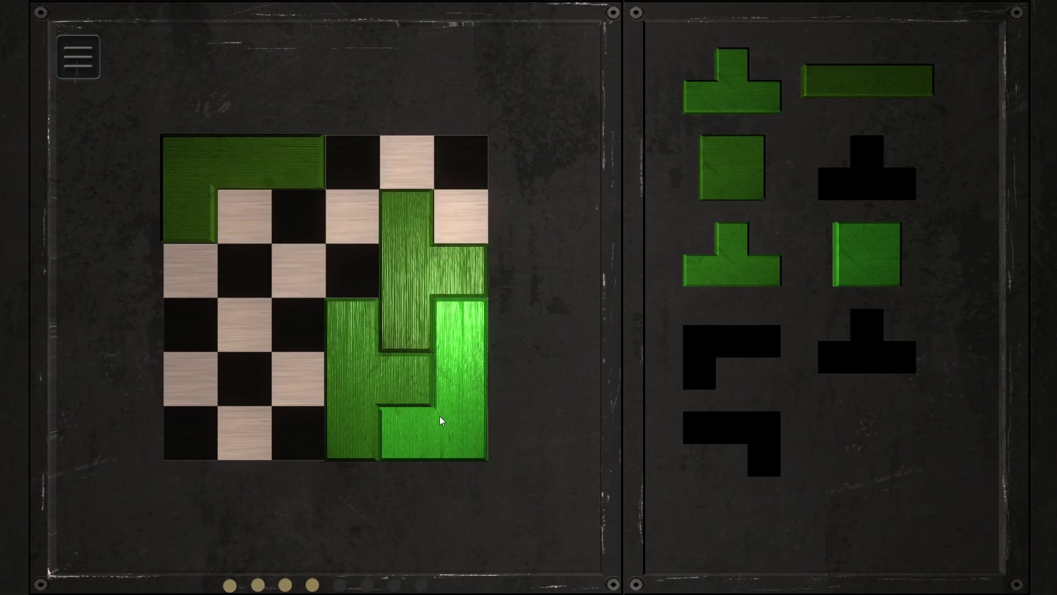
pyautogui.moveTo(439, 415)
pyautogui.mouseDown()
pyautogui.moveTo(442, 194)
pyautogui.moveTo(401, 178)
pyautogui.moveTo(412, 183)
pyautogui.mouseUp()
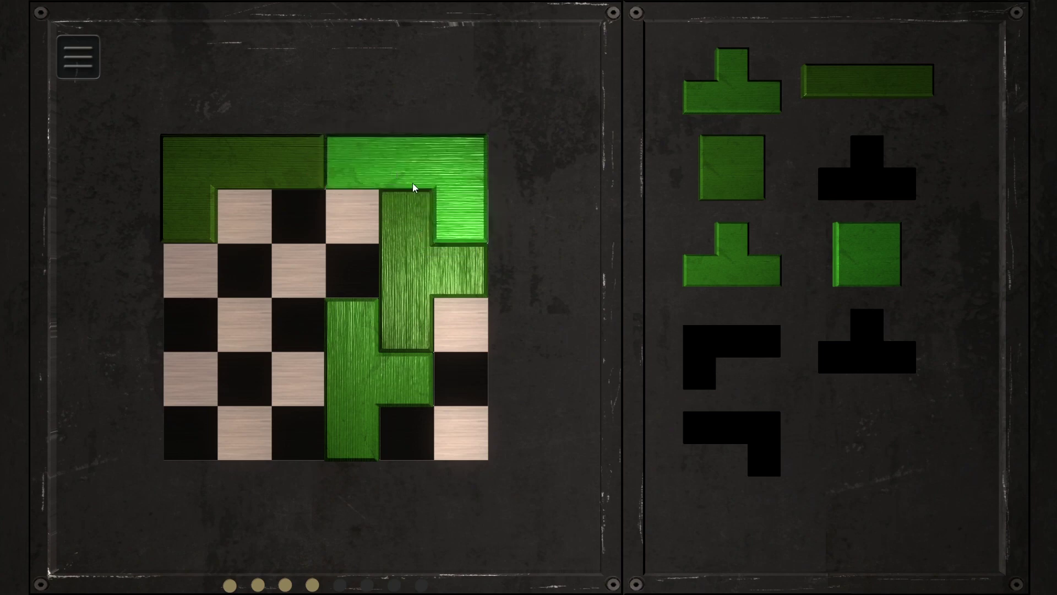
# Fill the middle with T pieces and a square, then the bottom row with the bar and the last square
pyautogui.moveTo(435, 285)
pyautogui.mouseDown()
pyautogui.moveTo(220, 283)
pyautogui.moveTo(227, 268)
pyautogui.mouseUp()
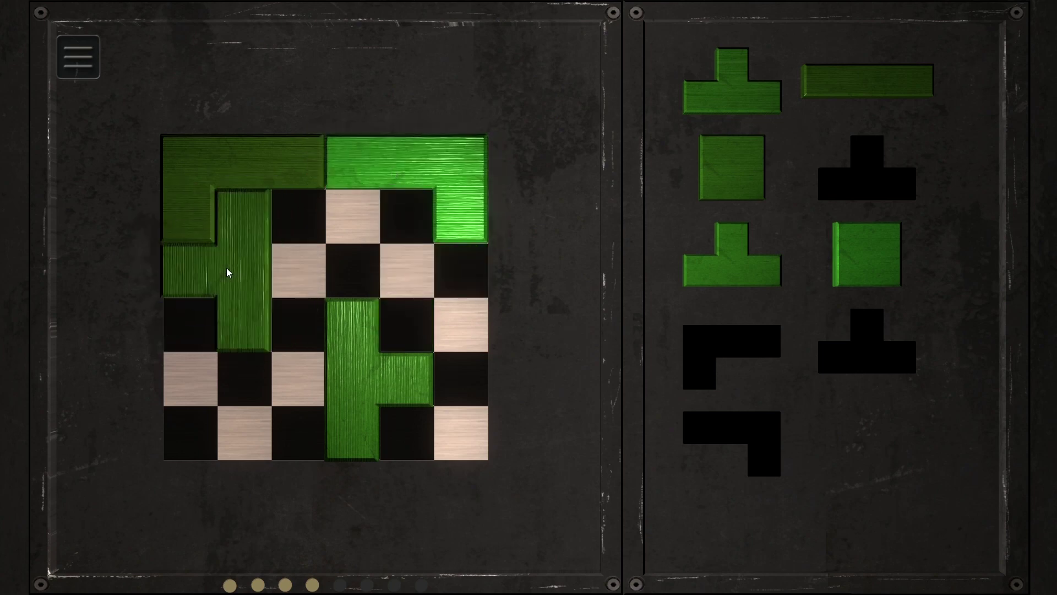
pyautogui.moveTo(377, 389); pyautogui.dragTo(435, 279)
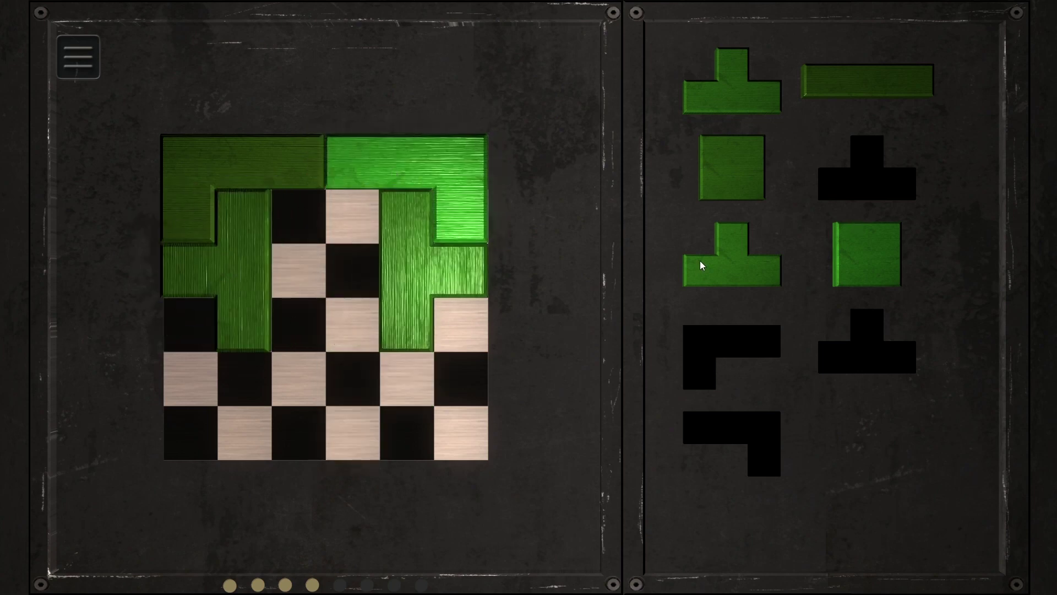
pyautogui.moveTo(842, 278); pyautogui.dragTo(307, 276)
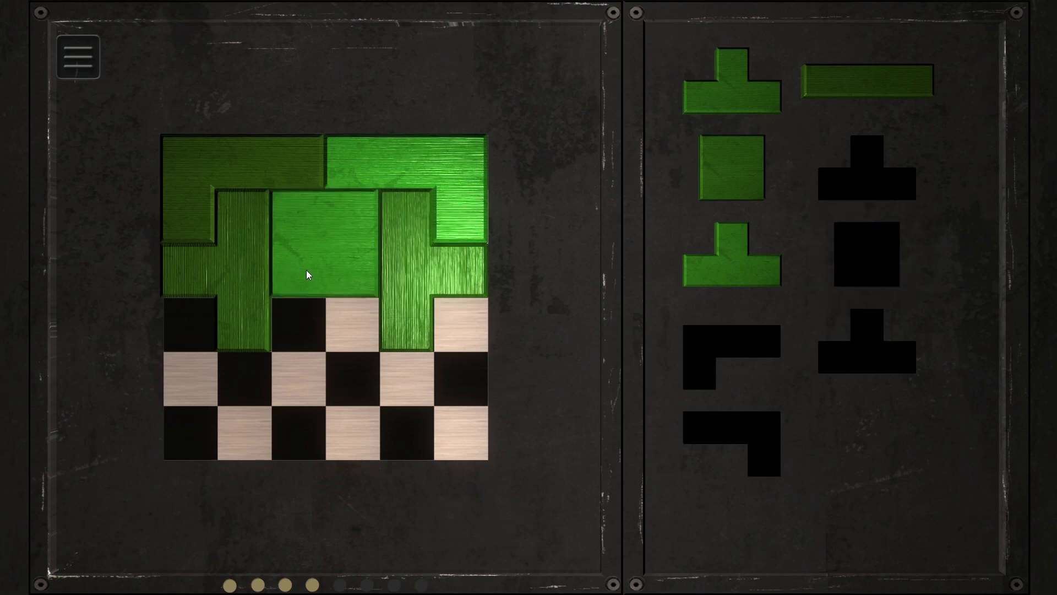
pyautogui.moveTo(745, 257)
pyautogui.mouseDown()
pyautogui.moveTo(275, 422)
pyautogui.moveTo(220, 405)
pyautogui.mouseUp()
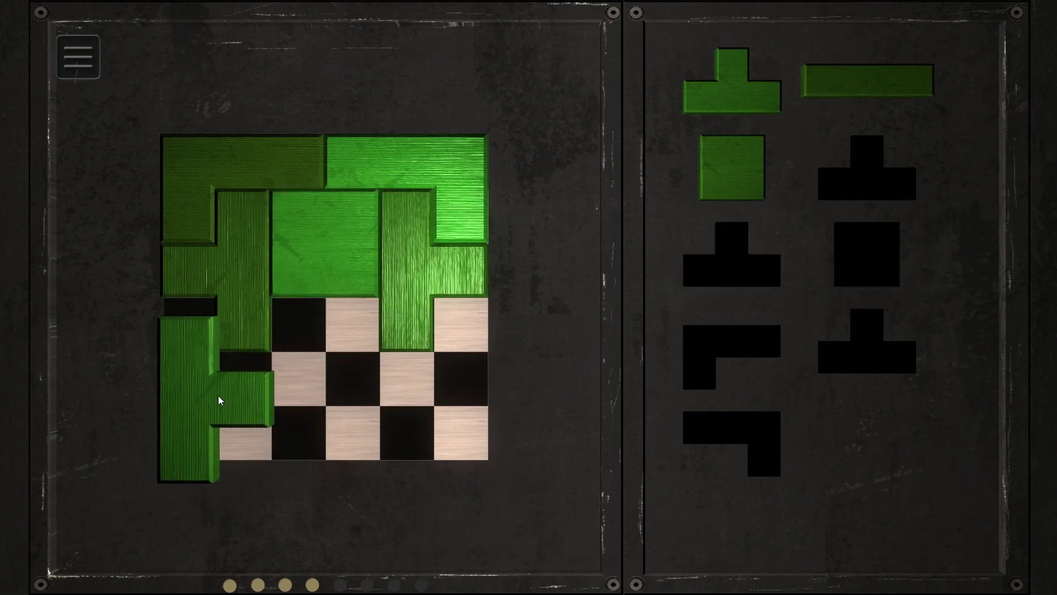
pyautogui.moveTo(728, 73)
pyautogui.mouseDown()
pyautogui.moveTo(463, 397)
pyautogui.moveTo(458, 366)
pyautogui.moveTo(473, 369)
pyautogui.moveTo(426, 379)
pyautogui.mouseUp()
pyautogui.moveTo(867, 80); pyautogui.dragTo(312, 463)
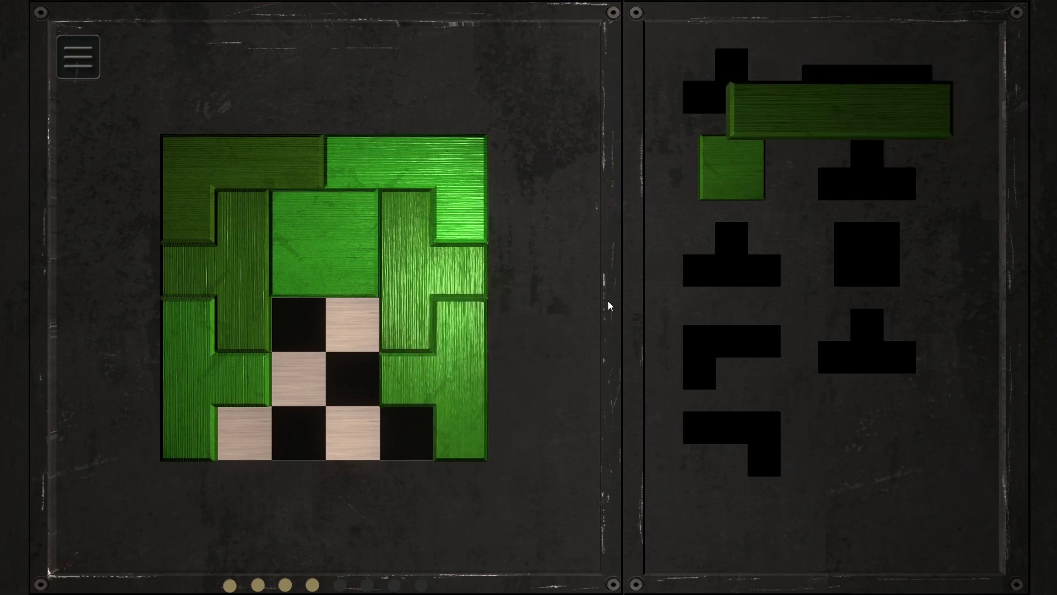
pyautogui.moveTo(740, 147)
pyautogui.mouseDown()
pyautogui.moveTo(234, 425)
pyautogui.moveTo(322, 373)
pyautogui.mouseUp()
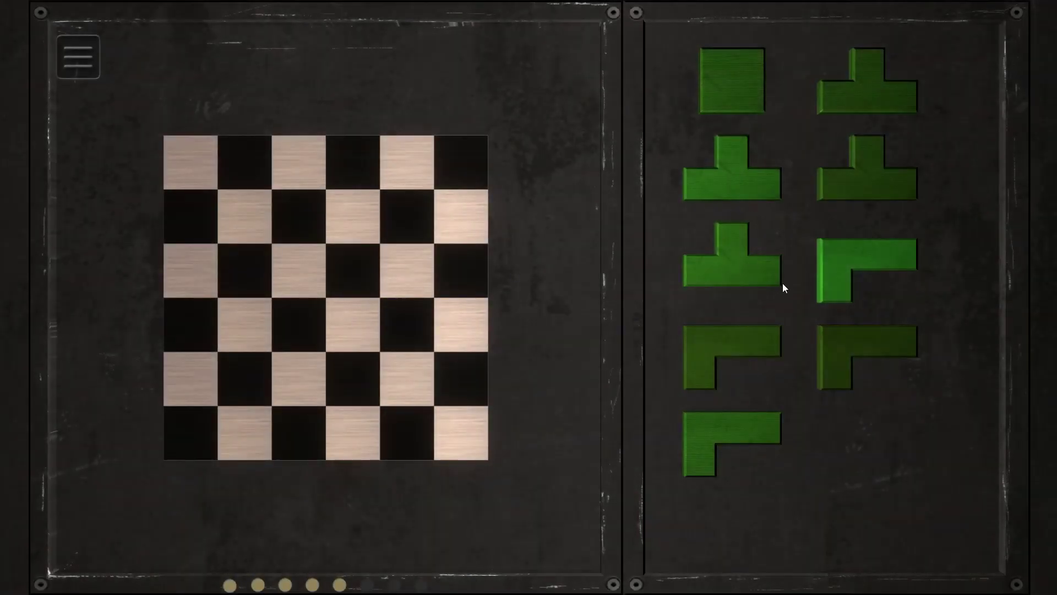
pyautogui.moveTo(893, 239); pyautogui.dragTo(477, 194)
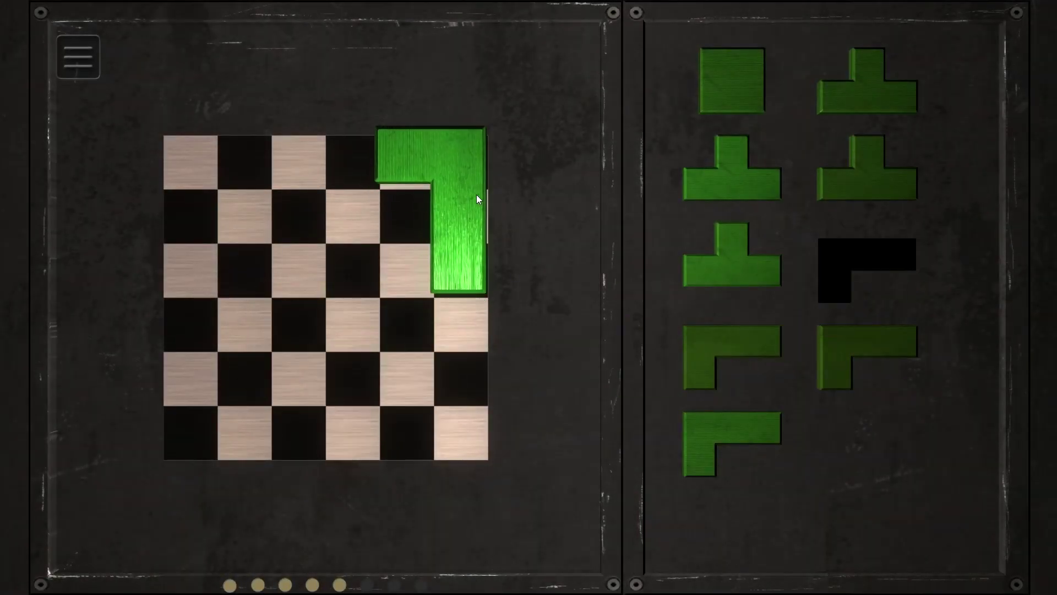
pyautogui.moveTo(729, 353); pyautogui.dragTo(347, 331)
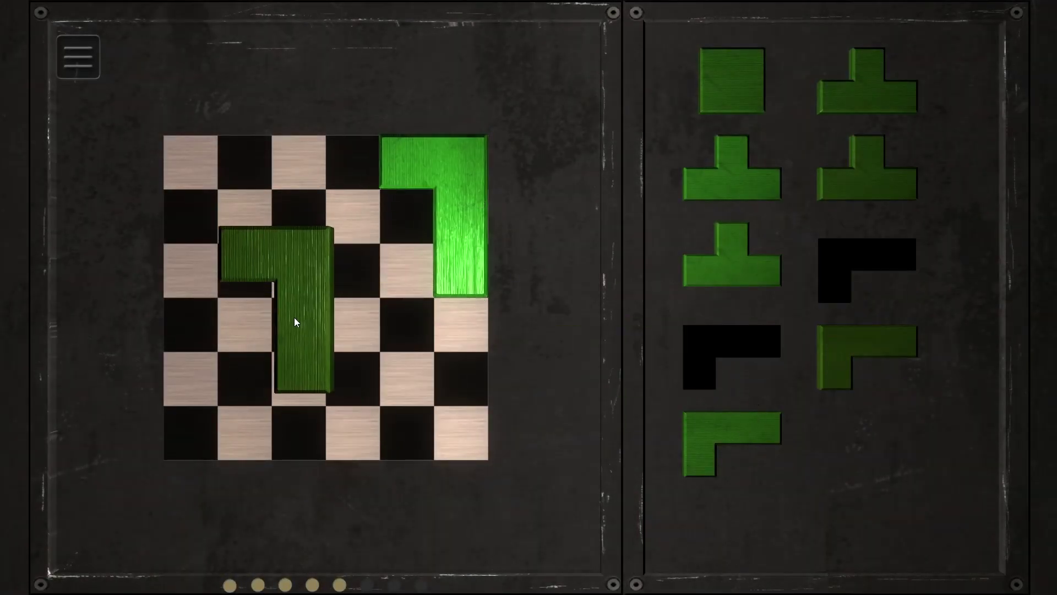
pyautogui.moveTo(243, 331)
pyautogui.mouseDown()
pyautogui.moveTo(176, 228)
pyautogui.moveTo(430, 376)
pyautogui.moveTo(405, 451)
pyautogui.mouseUp()
pyautogui.rightClick(176, 228)
pyautogui.rightClick(429, 386)
pyautogui.rightClick(323, 258)
pyautogui.rightClick(323, 256)
pyautogui.moveTo(440, 217)
pyautogui.mouseDown()
pyautogui.moveTo(322, 257)
pyautogui.moveTo(219, 178)
pyautogui.moveTo(218, 166)
pyautogui.mouseUp()
pyautogui.rightClick(371, 203)
pyautogui.moveTo(686, 439)
pyautogui.mouseDown()
pyautogui.moveTo(371, 202)
pyautogui.moveTo(415, 227)
pyautogui.mouseUp()
pyautogui.moveTo(855, 339); pyautogui.dragTo(267, 359)
pyautogui.rightClick(267, 358)
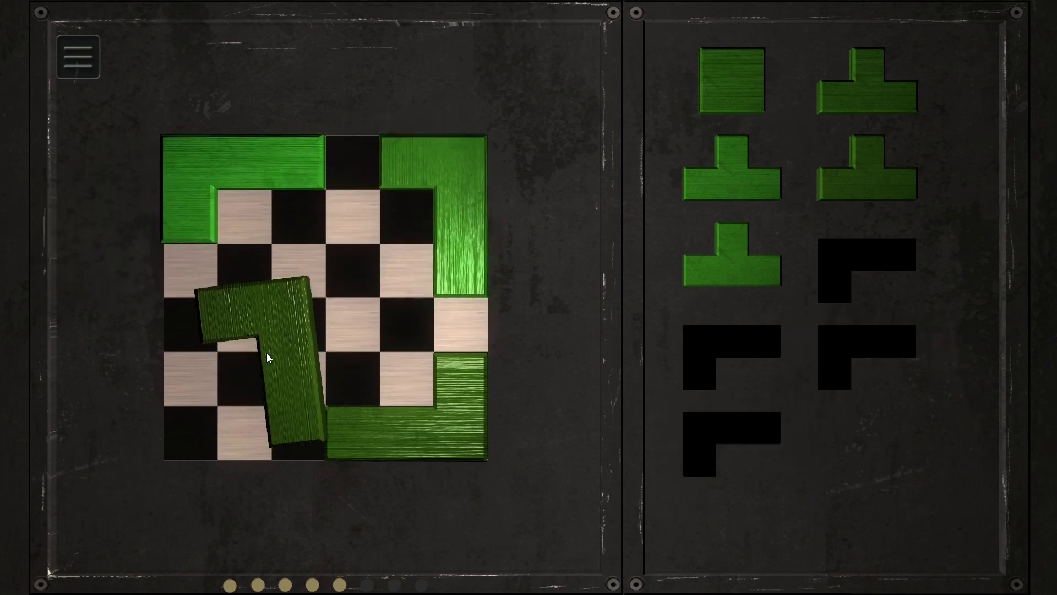
pyautogui.rightClick(193, 394)
pyautogui.rightClick(212, 420)
pyautogui.moveTo(181, 364); pyautogui.dragTo(175, 350)
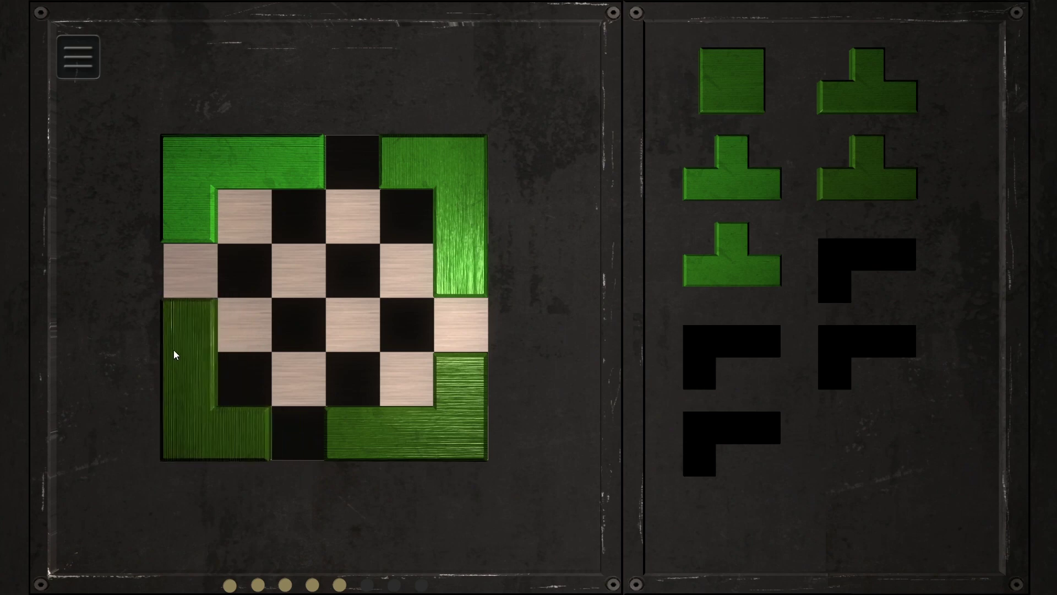
pyautogui.moveTo(738, 263); pyautogui.dragTo(245, 378)
pyautogui.rightClick(245, 377)
pyautogui.rightClick(246, 377)
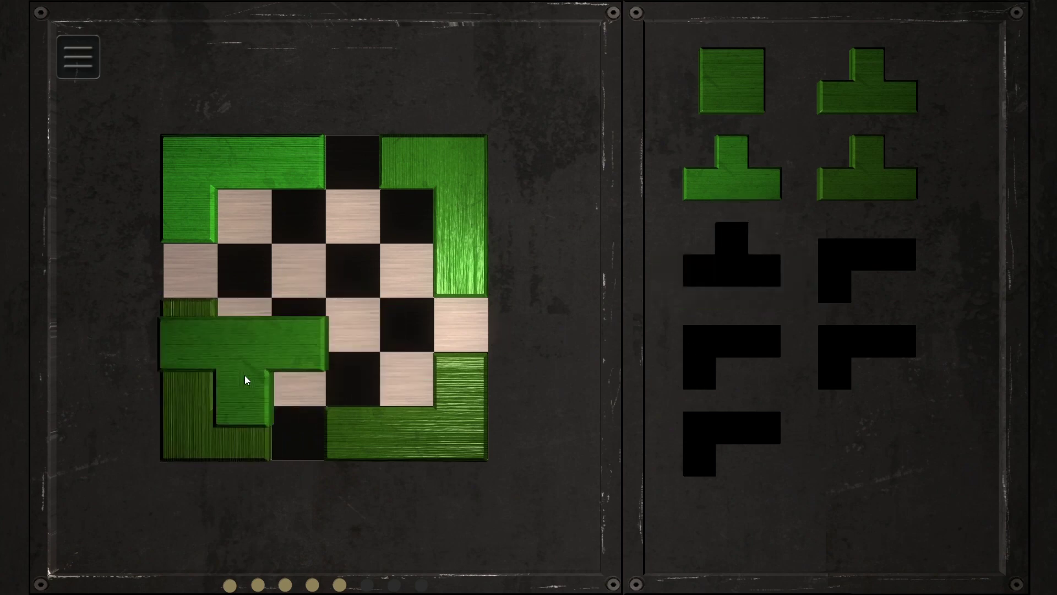
pyautogui.rightClick(274, 396)
pyautogui.click(248, 387)
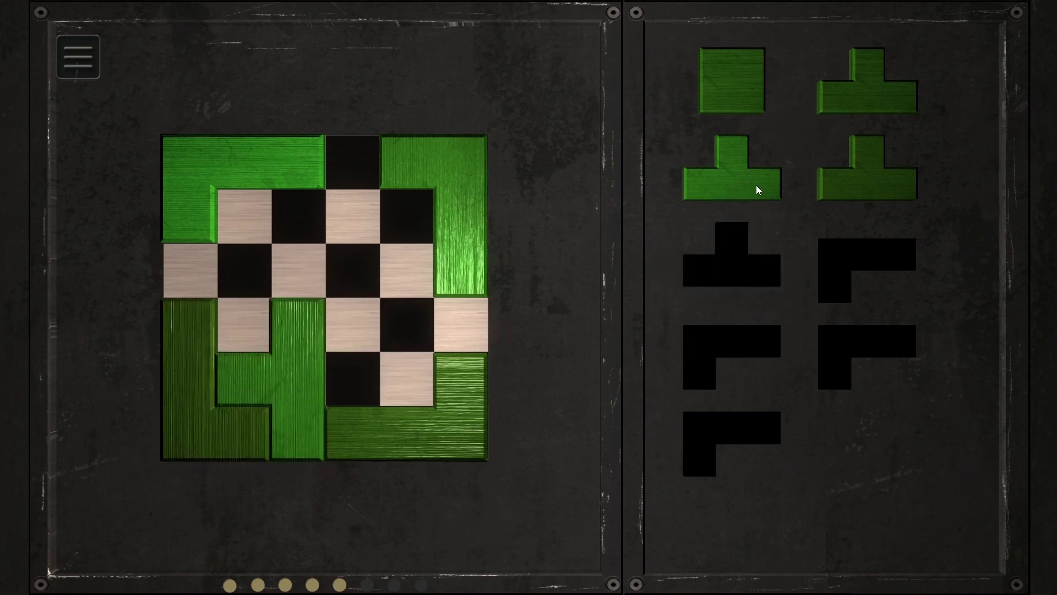
pyautogui.moveTo(756, 185); pyautogui.dragTo(239, 231)
pyautogui.rightClick(239, 231)
pyautogui.rightClick(243, 287)
pyautogui.click(240, 291)
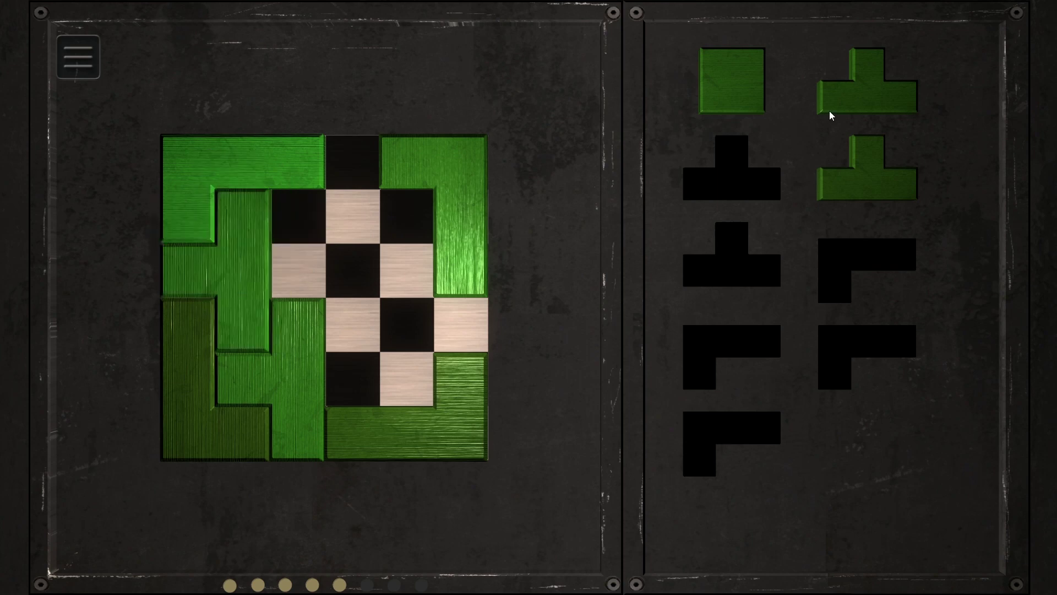
pyautogui.moveTo(830, 110); pyautogui.dragTo(334, 224)
pyautogui.click(360, 211)
pyautogui.moveTo(881, 179); pyautogui.dragTo(426, 336)
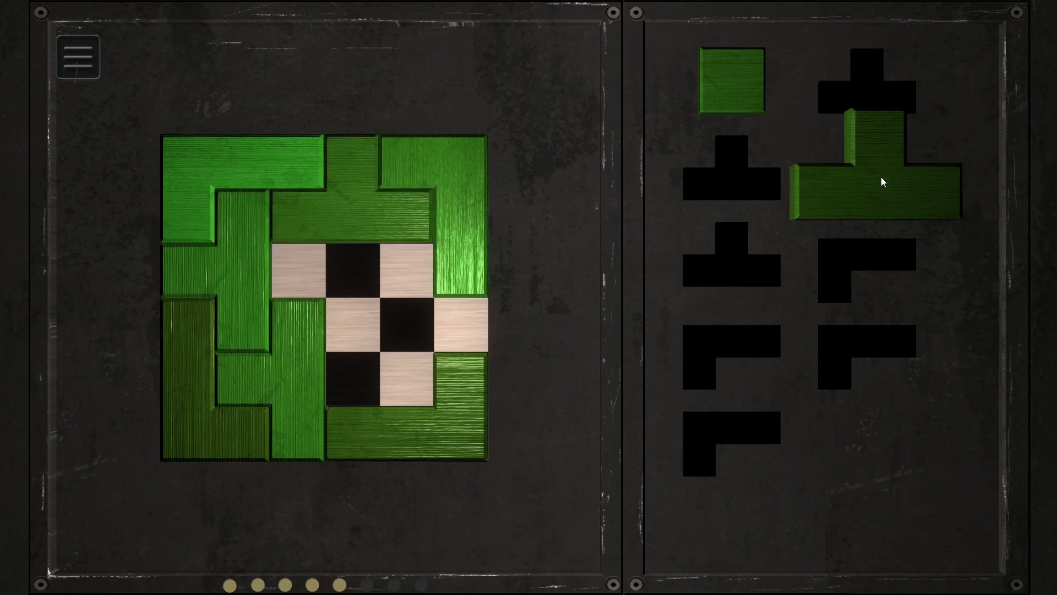
pyautogui.rightClick(425, 336)
pyautogui.rightClick(400, 358)
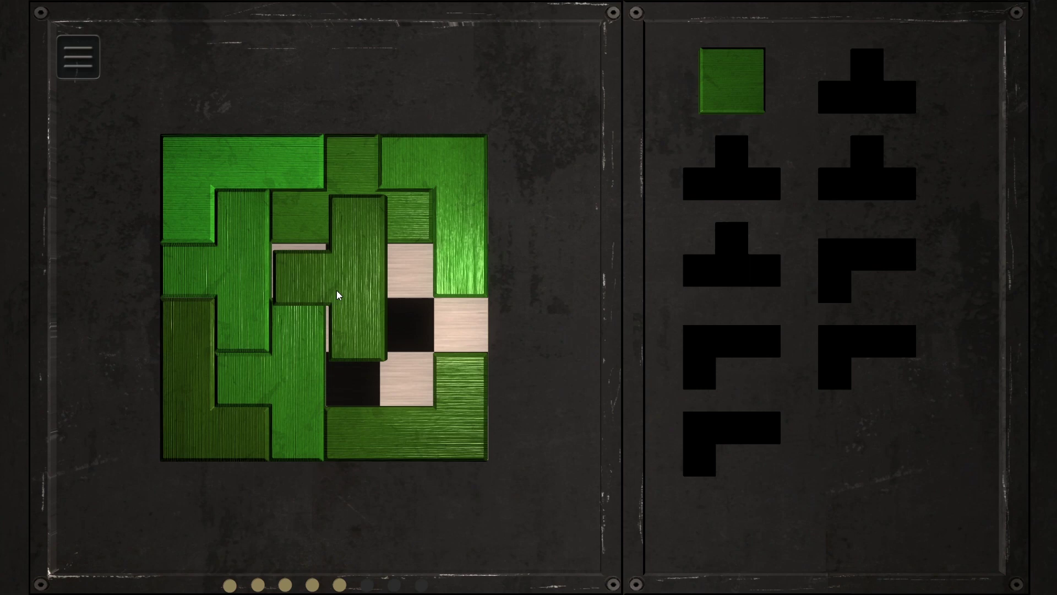
pyautogui.rightClick(446, 327)
pyautogui.click(411, 312)
pyautogui.click(410, 312)
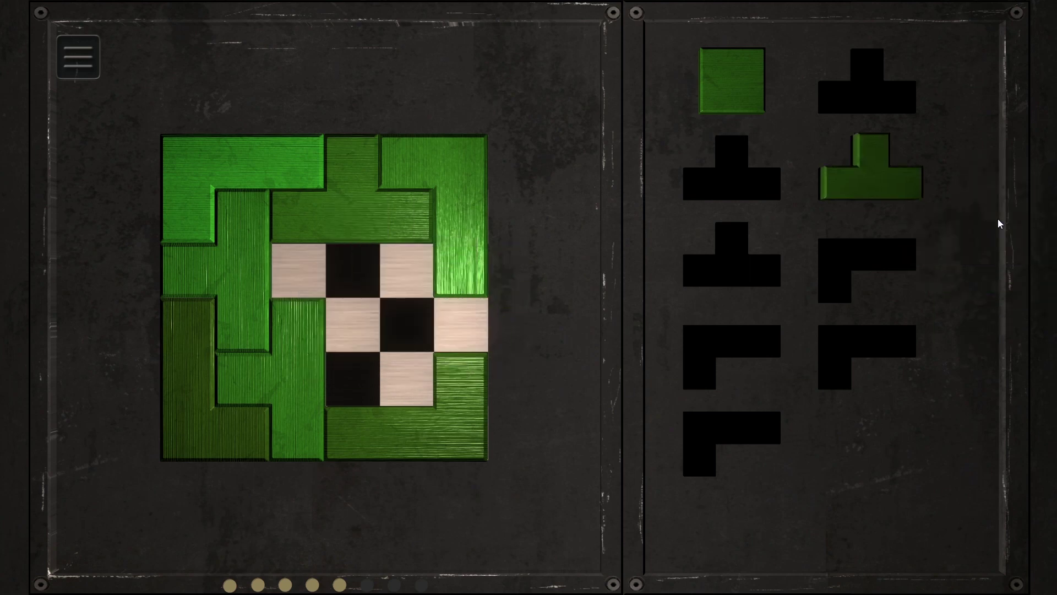
pyautogui.click(263, 369)
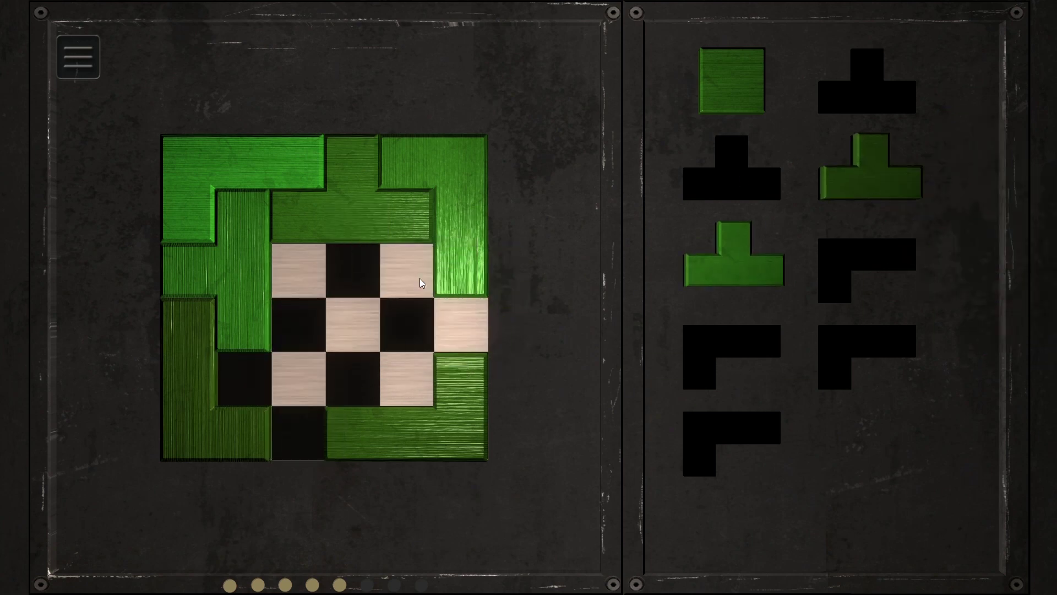
pyautogui.click(88, 74)
pyautogui.click(106, 149)
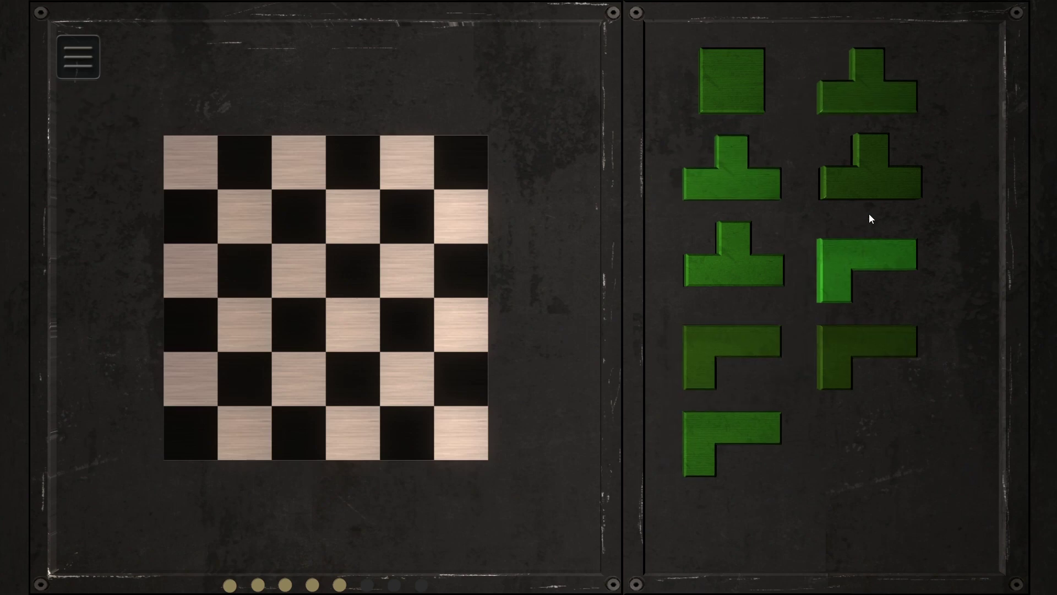
# Set two rotated L pieces along the bottom right and the square in the bottom-left corner
pyautogui.click(867, 257)
pyautogui.rightClick(413, 389)
pyautogui.click(401, 430)
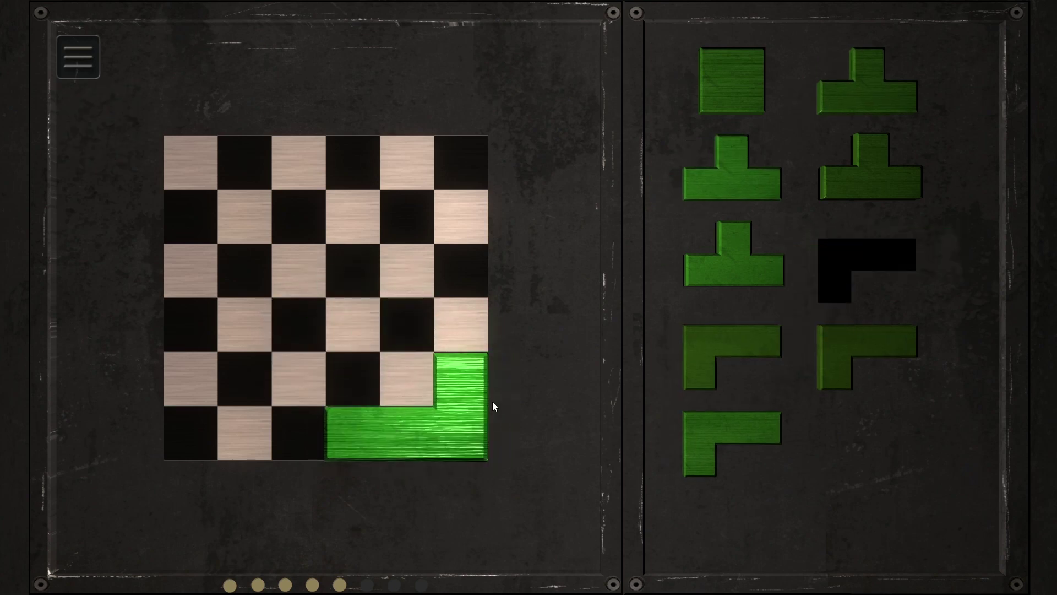
pyautogui.click(732, 443)
pyautogui.rightClick(258, 341)
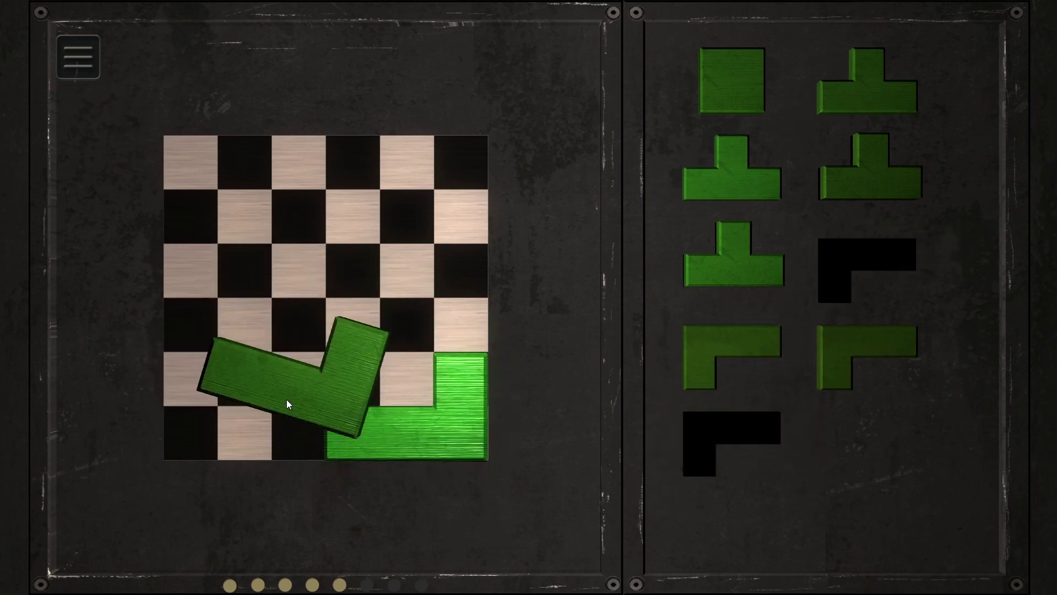
pyautogui.click(354, 387)
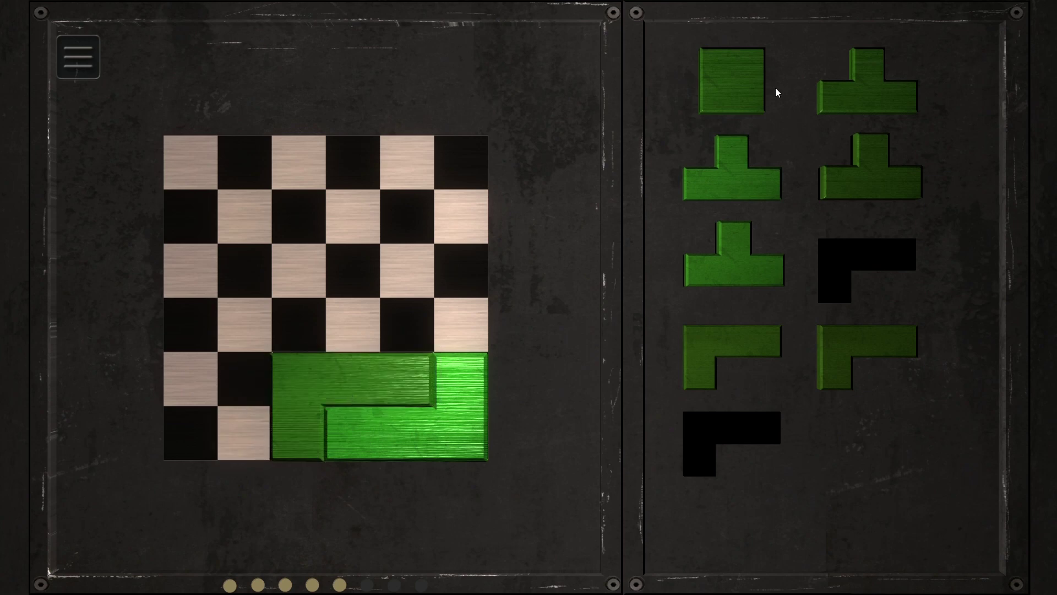
pyautogui.click(696, 87)
pyautogui.click(201, 421)
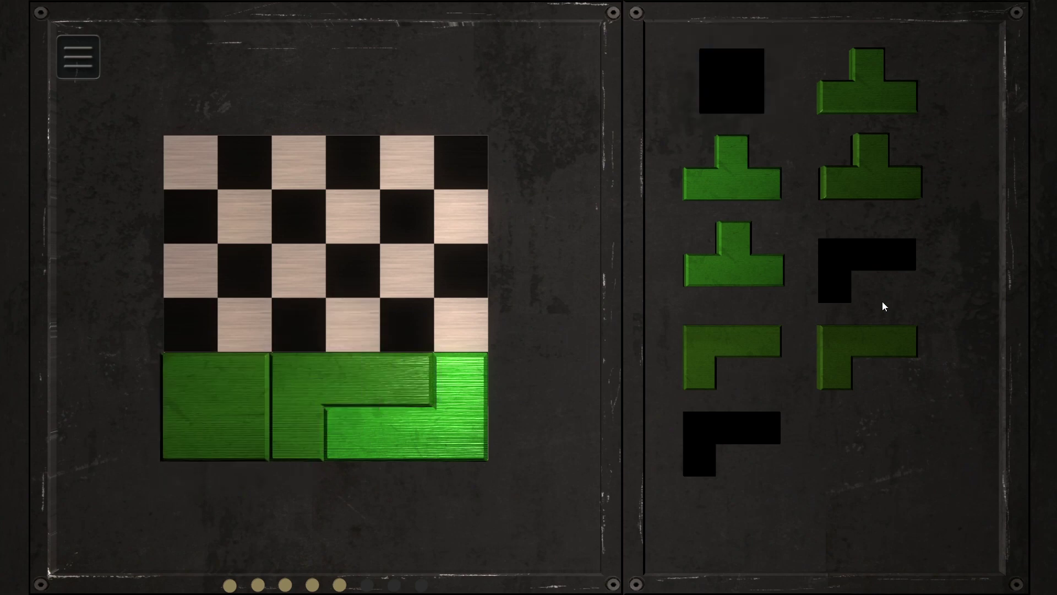
# Fit two rotated L pieces into the left column and top-left area
pyautogui.click(873, 340)
pyautogui.rightClick(237, 149)
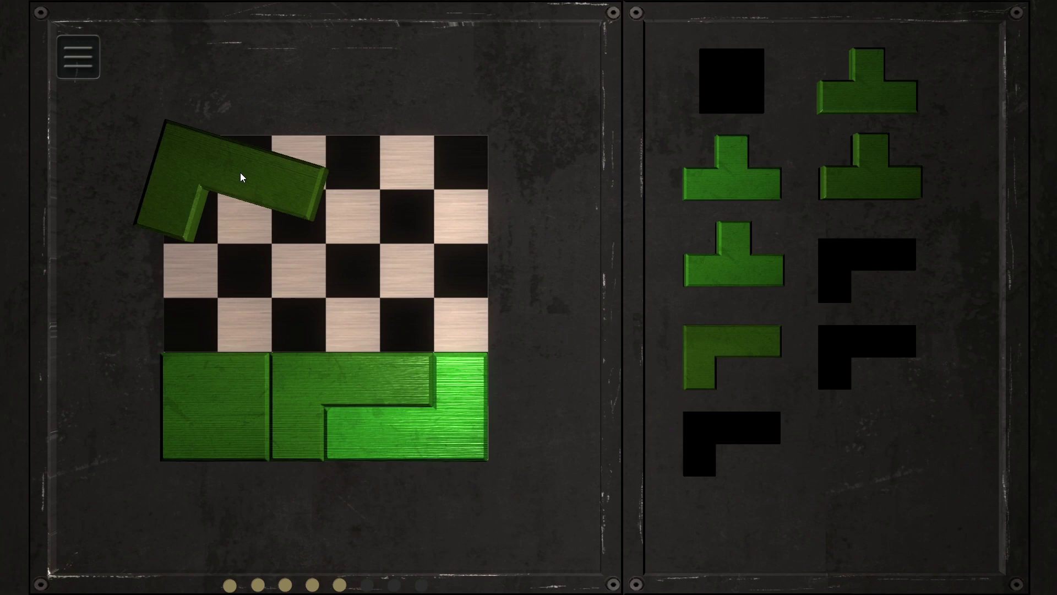
pyautogui.rightClick(442, 257)
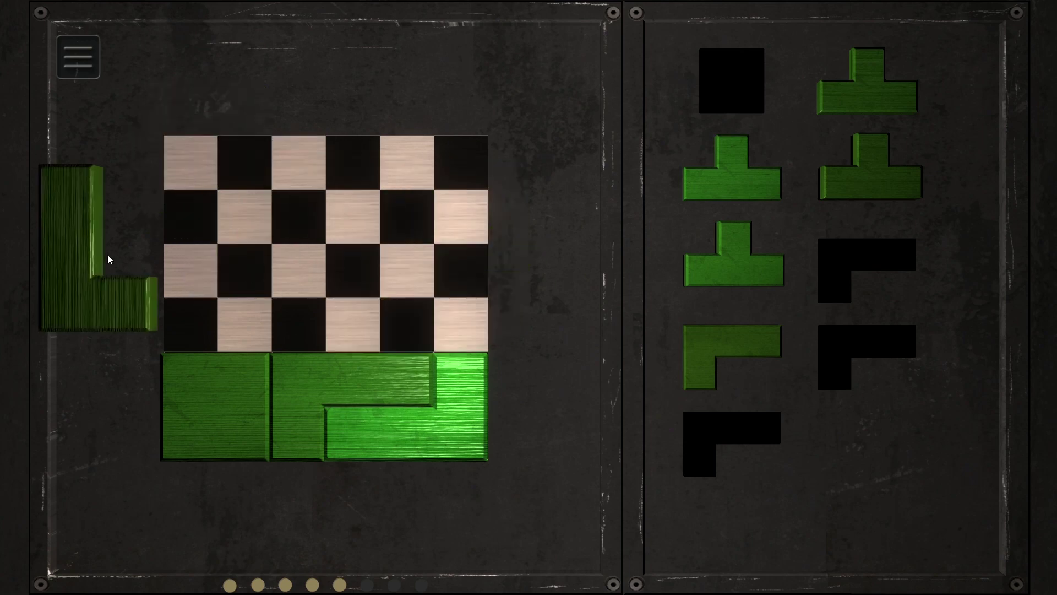
pyautogui.click(178, 263)
pyautogui.click(712, 343)
pyautogui.rightClick(273, 174)
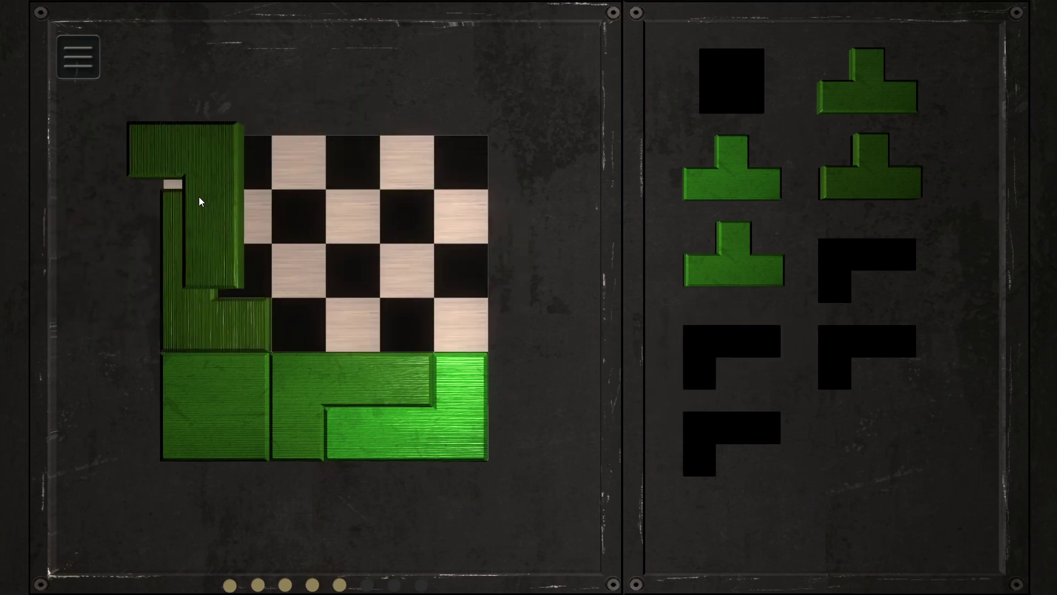
pyautogui.click(229, 205)
# Place a right-pointing T beside the left pieces and another T in the lower-right gap
pyautogui.click(721, 252)
pyautogui.rightClick(329, 214)
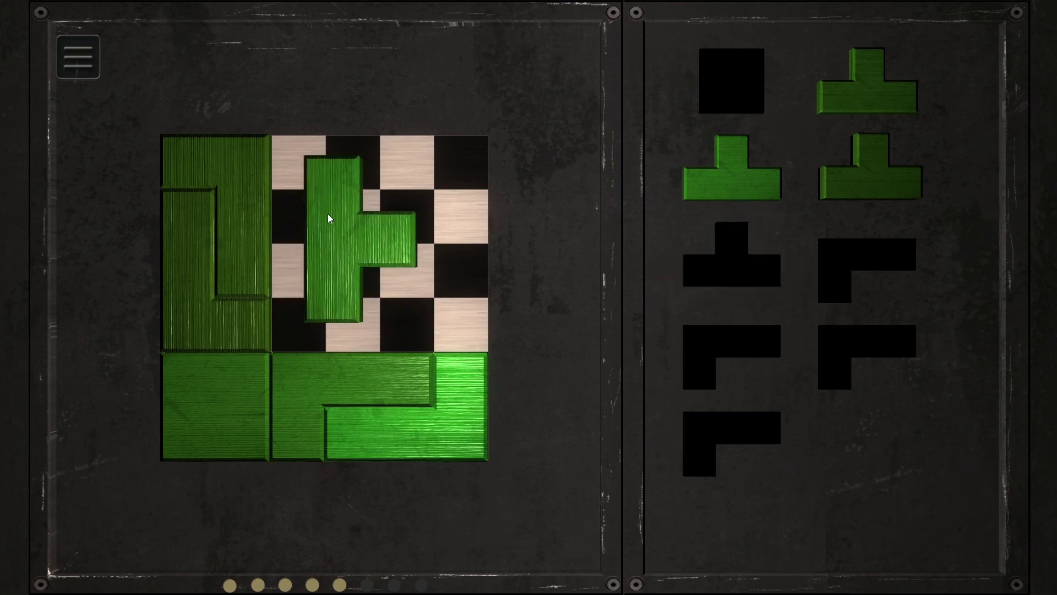
pyautogui.click(311, 285)
pyautogui.click(731, 174)
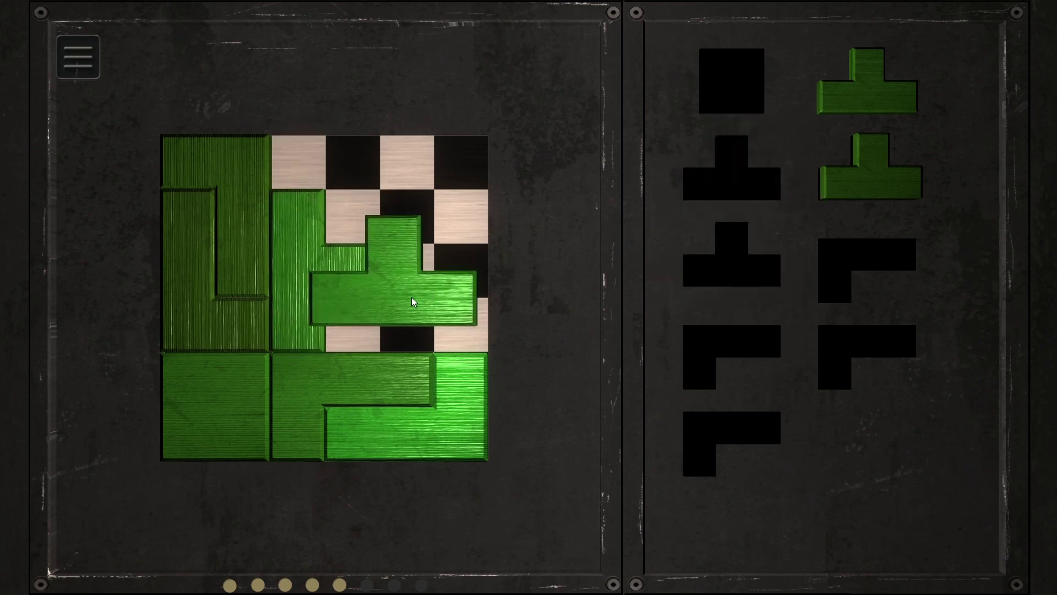
pyautogui.click(409, 310)
# Fill the top-right cells and top gap with a left-pointing and a down-pointing T
pyautogui.click(877, 146)
pyautogui.rightClick(497, 198)
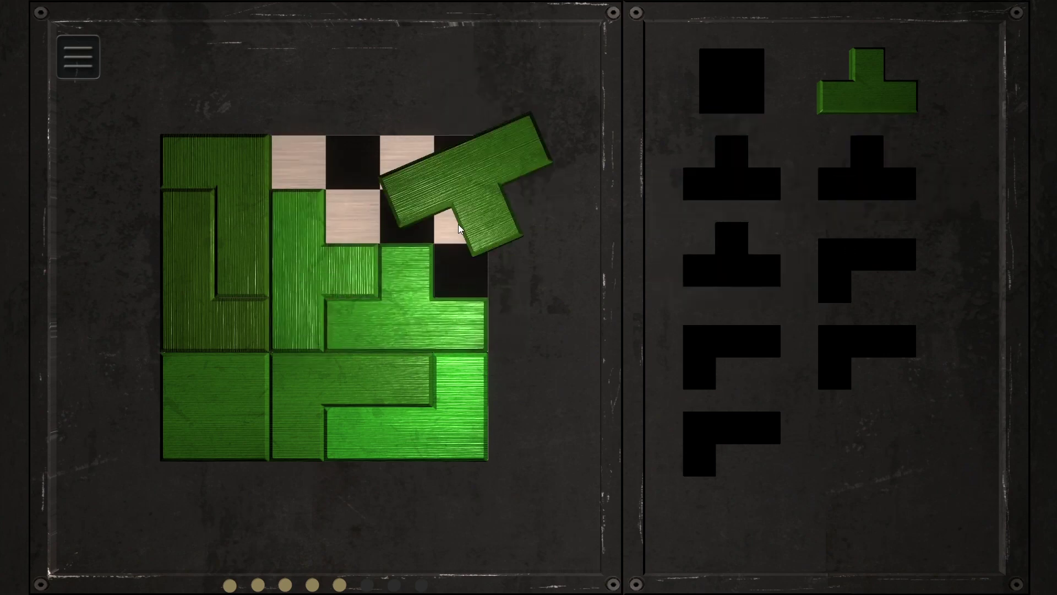
pyautogui.click(424, 231)
pyautogui.click(904, 90)
pyautogui.rightClick(365, 190)
pyautogui.rightClick(365, 189)
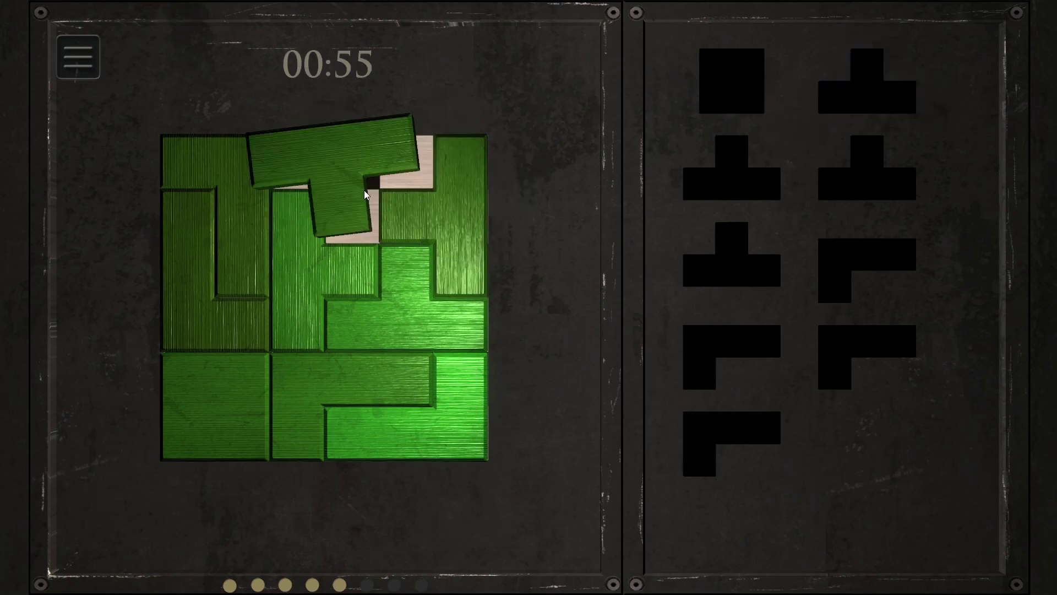
pyautogui.click(368, 201)
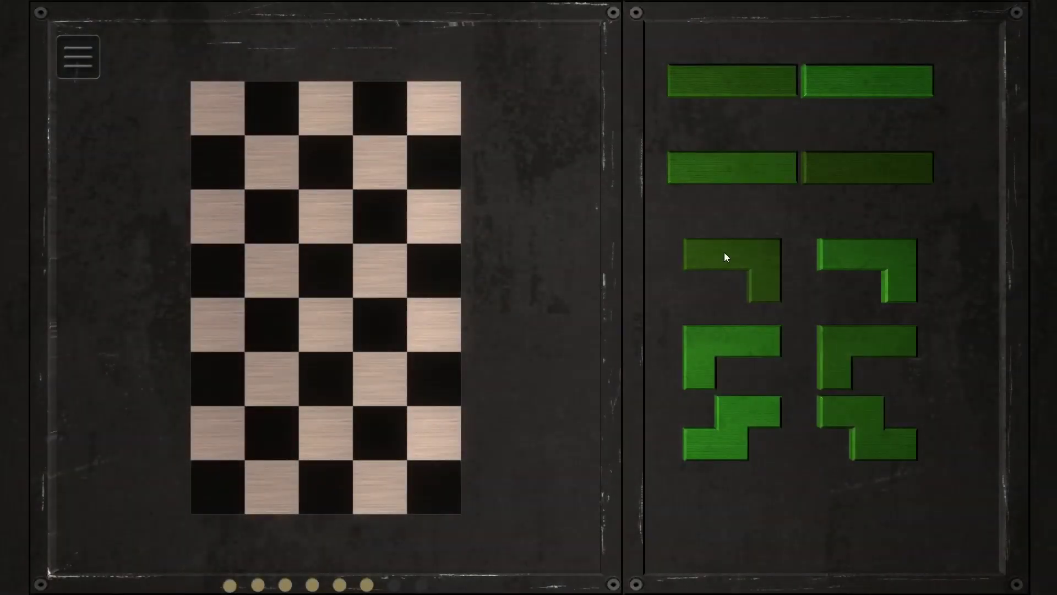
# Place a rotated L in the bottom-right corner and try a second L before returning it
pyautogui.click(899, 275)
pyautogui.rightClick(380, 438)
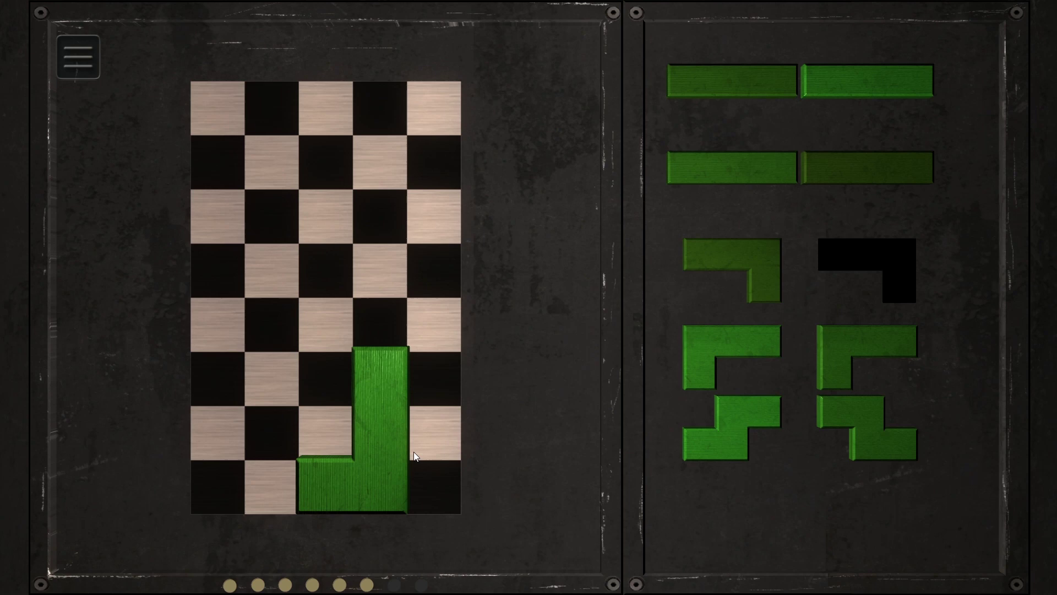
pyautogui.click(434, 463)
pyautogui.click(883, 327)
pyautogui.rightClick(269, 443)
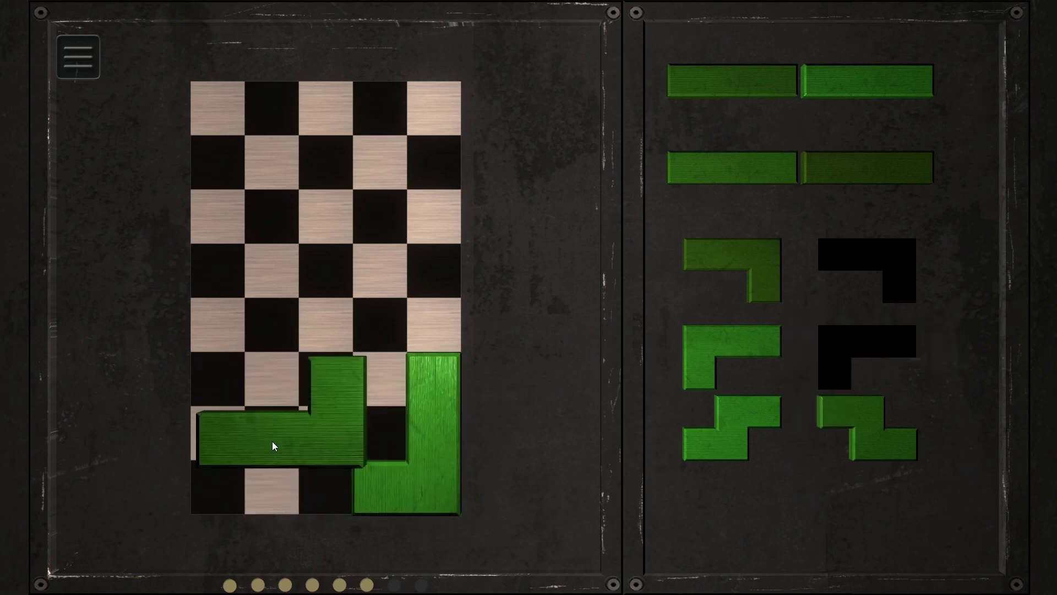
pyautogui.rightClick(289, 434)
pyautogui.click(291, 417)
# Try the tall L in several orientations, then put it back in the tray
pyautogui.click(868, 273)
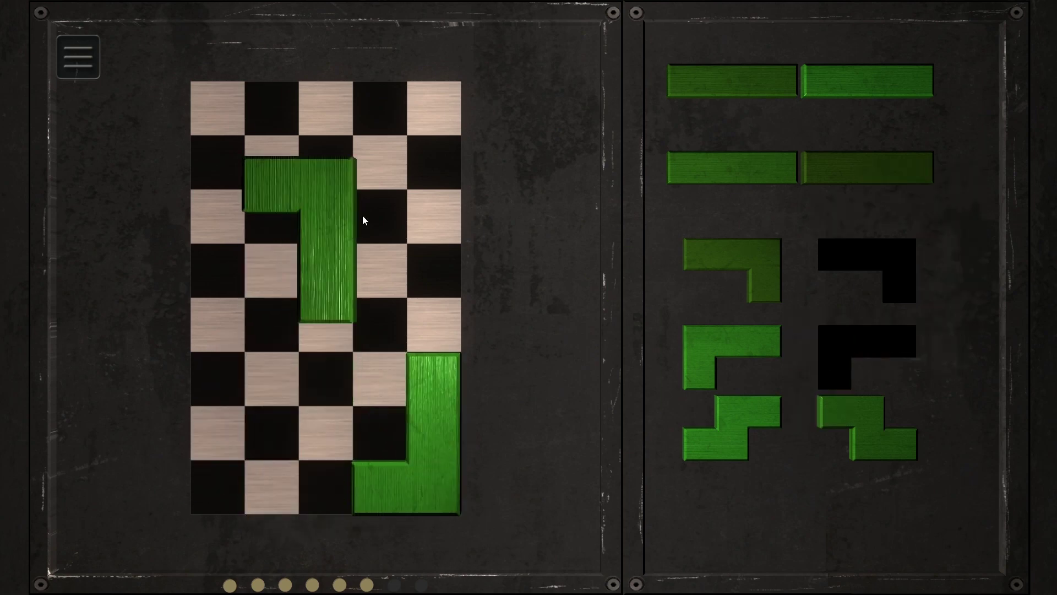
pyautogui.rightClick(396, 248)
pyautogui.rightClick(328, 407)
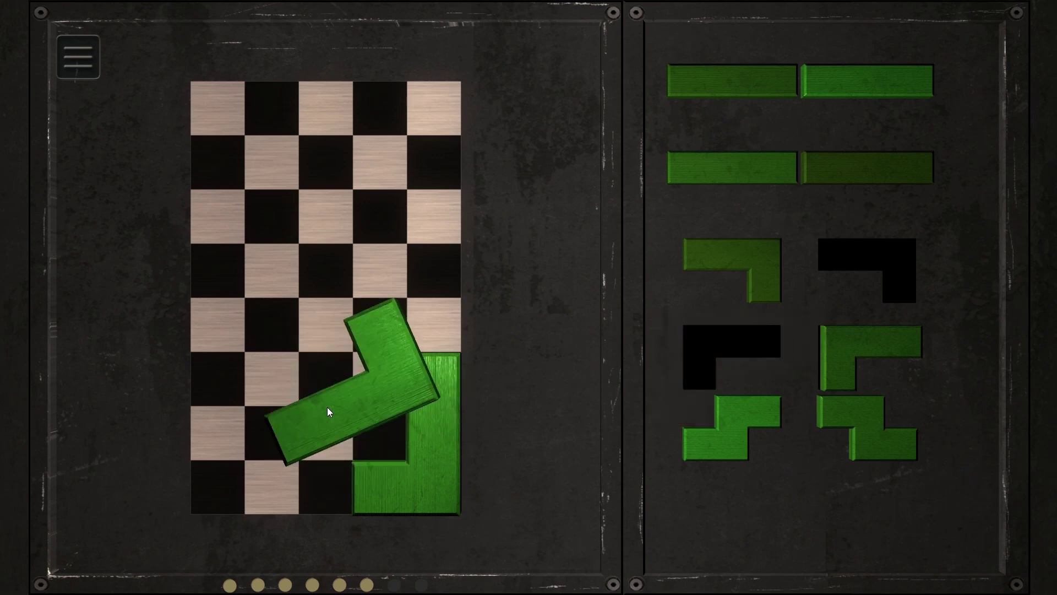
pyautogui.rightClick(259, 426)
pyautogui.rightClick(400, 335)
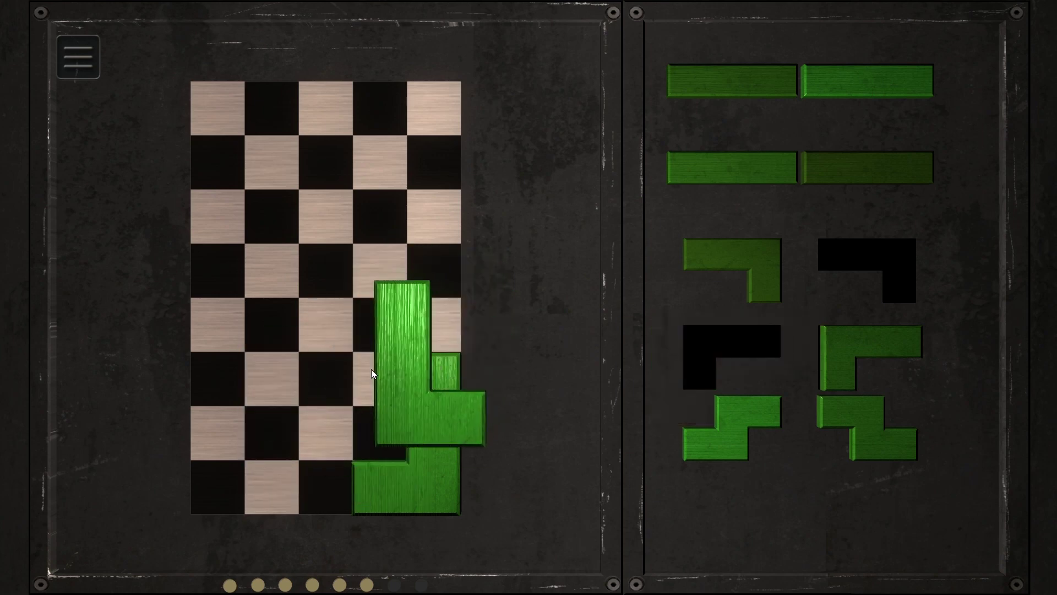
pyautogui.rightClick(373, 373)
pyautogui.click(406, 344)
# Rearrange the L pieces, moving one into the bottom-left corner and removing the darker L
pyautogui.click(760, 284)
pyautogui.rightClick(251, 392)
pyautogui.rightClick(297, 381)
pyautogui.click(405, 391)
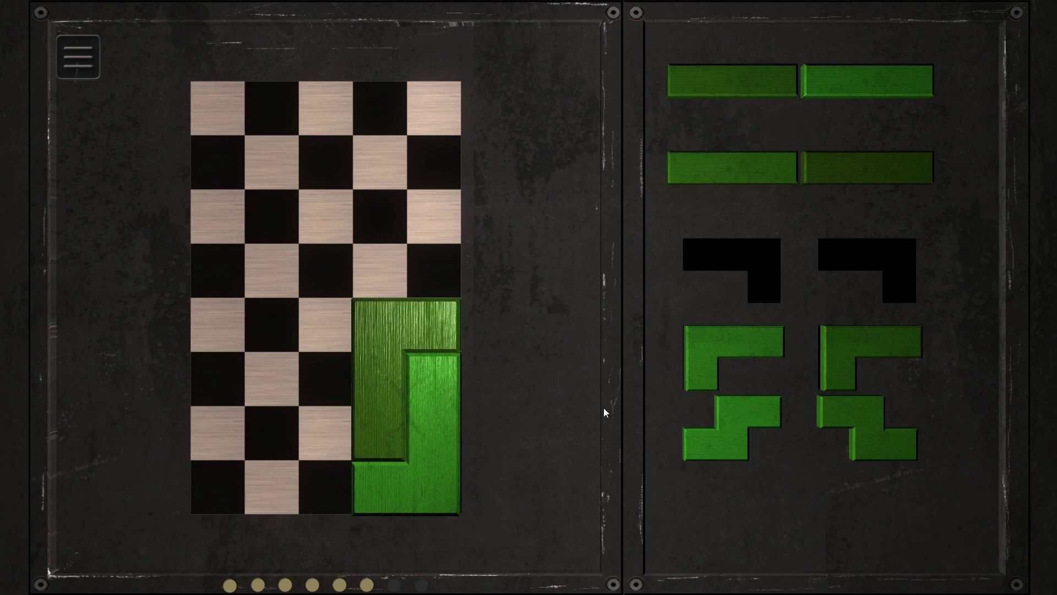
pyautogui.click(378, 330)
pyautogui.click(438, 438)
pyautogui.rightClick(349, 472)
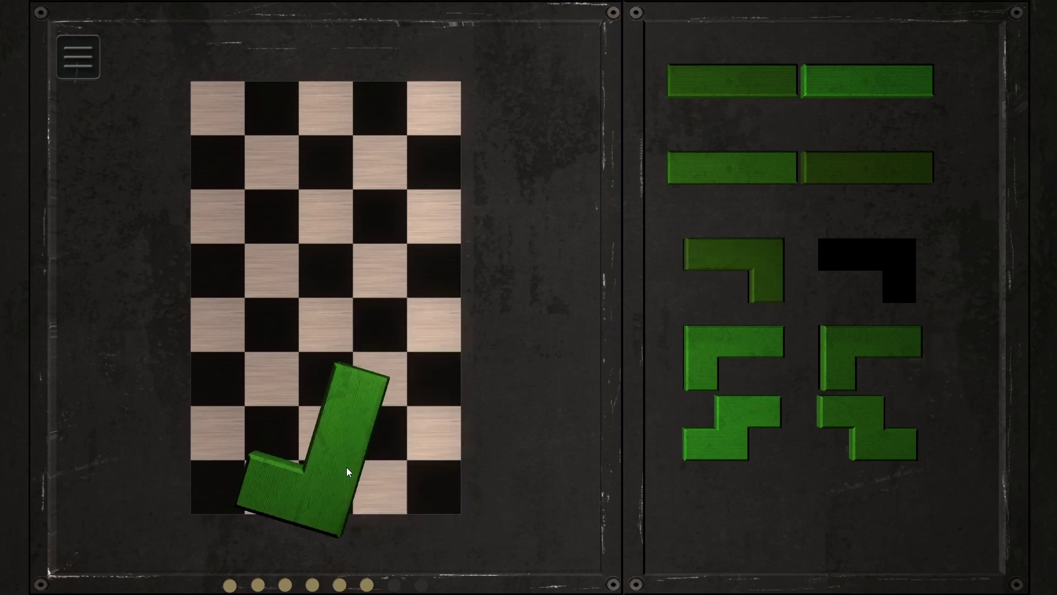
pyautogui.click(276, 491)
# Add the S piece at bottom right, an L above the lower-left pieces, and an L in the right column
pyautogui.click(910, 425)
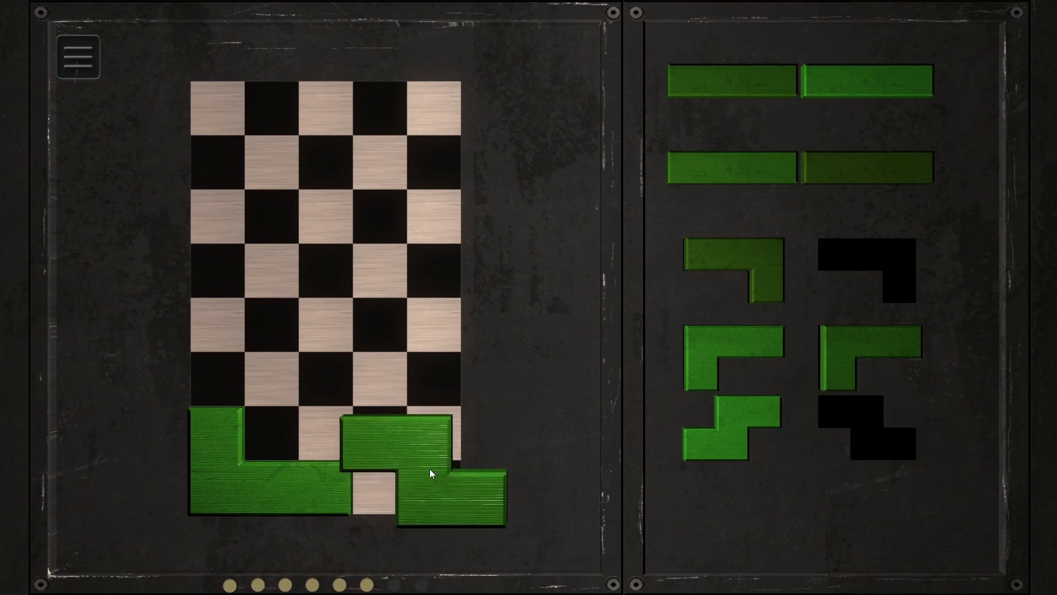
pyautogui.click(396, 458)
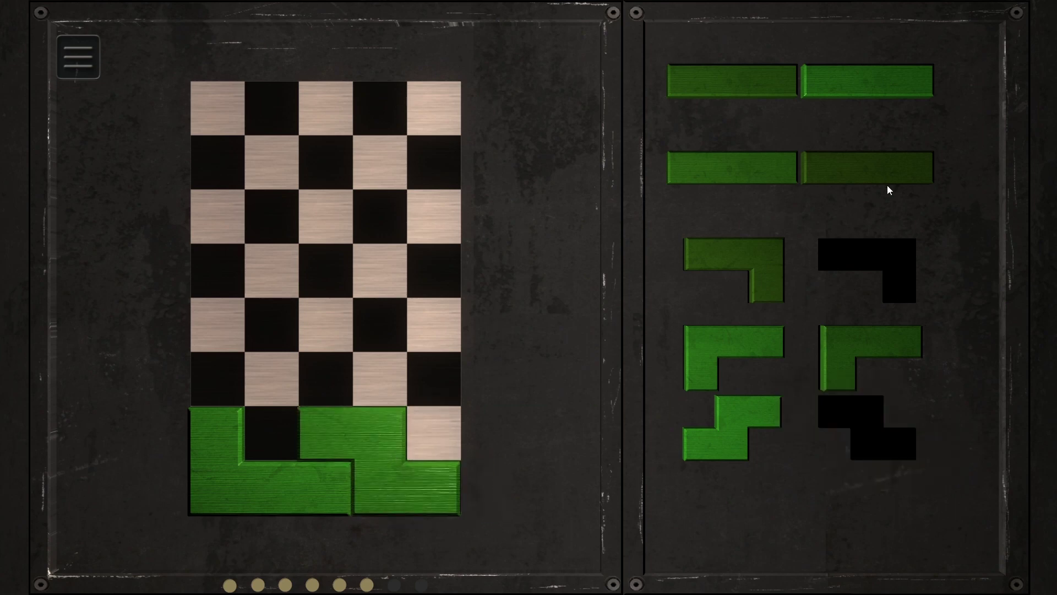
pyautogui.click(748, 351)
pyautogui.click(306, 388)
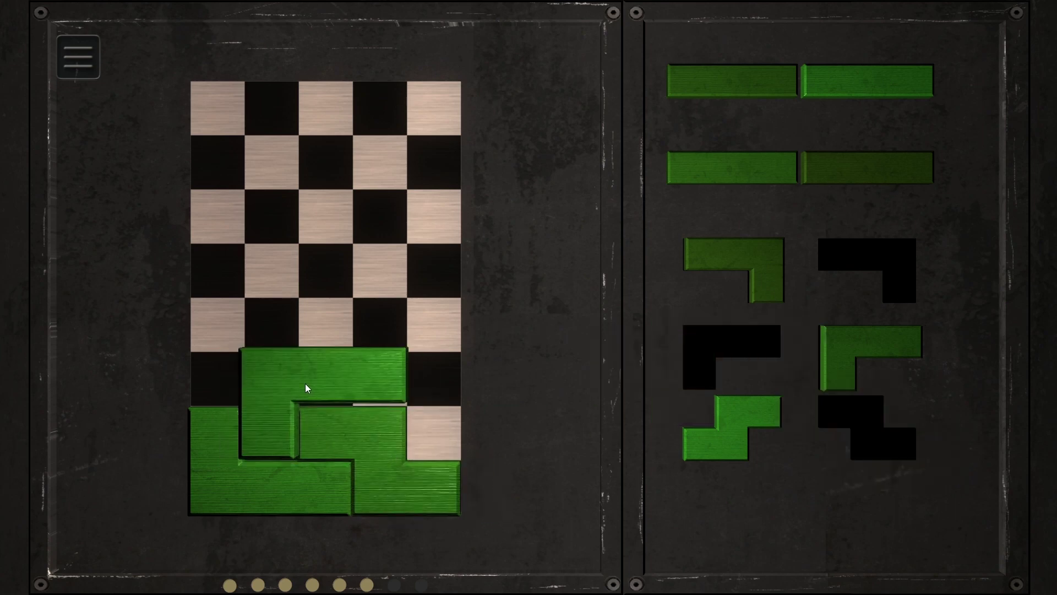
pyautogui.click(886, 354)
pyautogui.rightClick(406, 359)
pyautogui.click(434, 391)
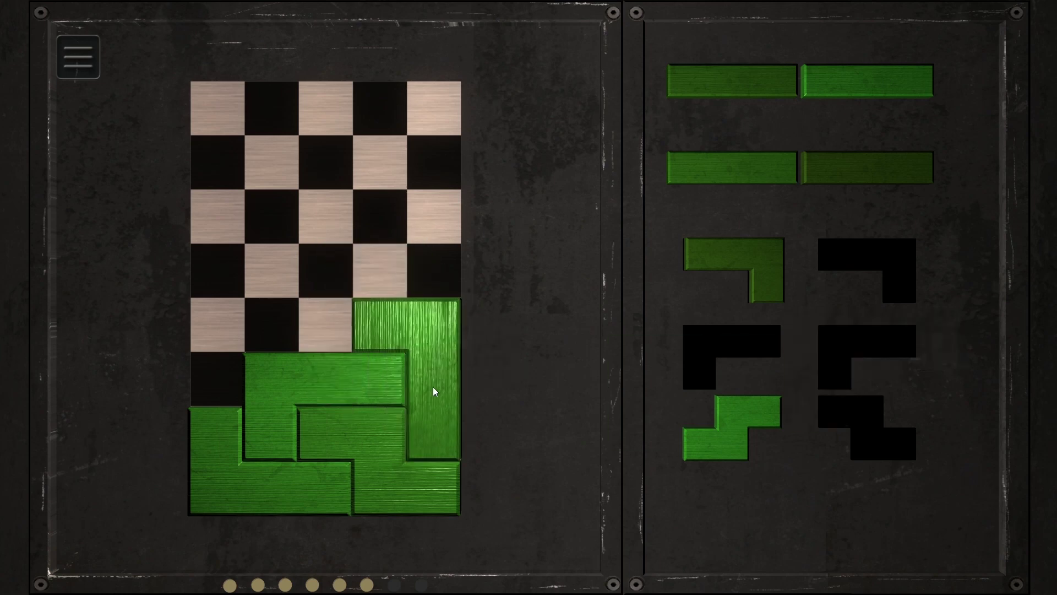
# Place the last L in the left column and drop the S piece into the remaining gap
pyautogui.click(740, 422)
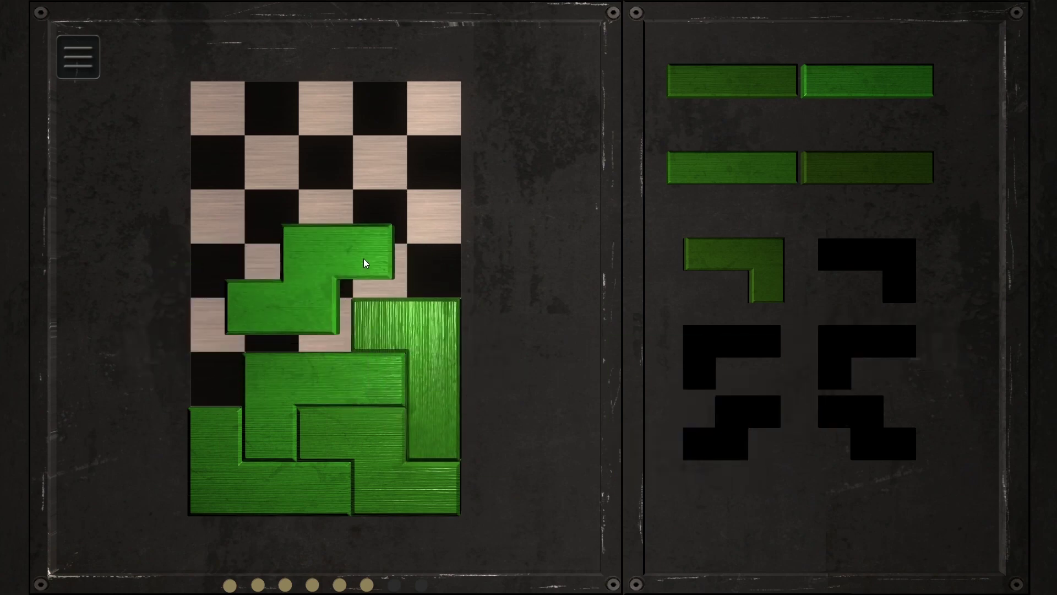
pyautogui.click(361, 284)
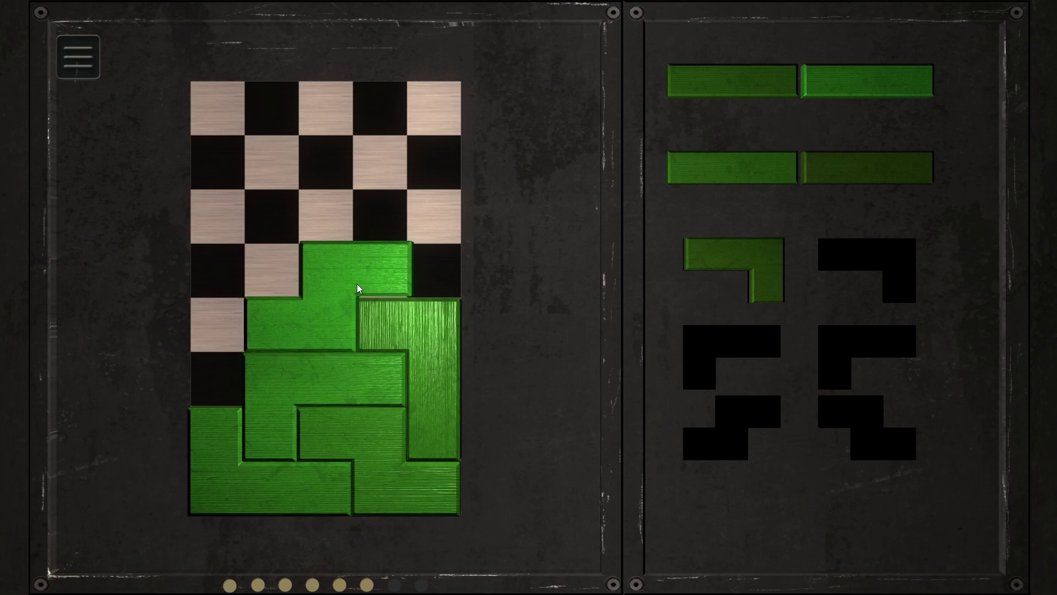
pyautogui.click(357, 288)
pyautogui.click(867, 221)
pyautogui.click(755, 277)
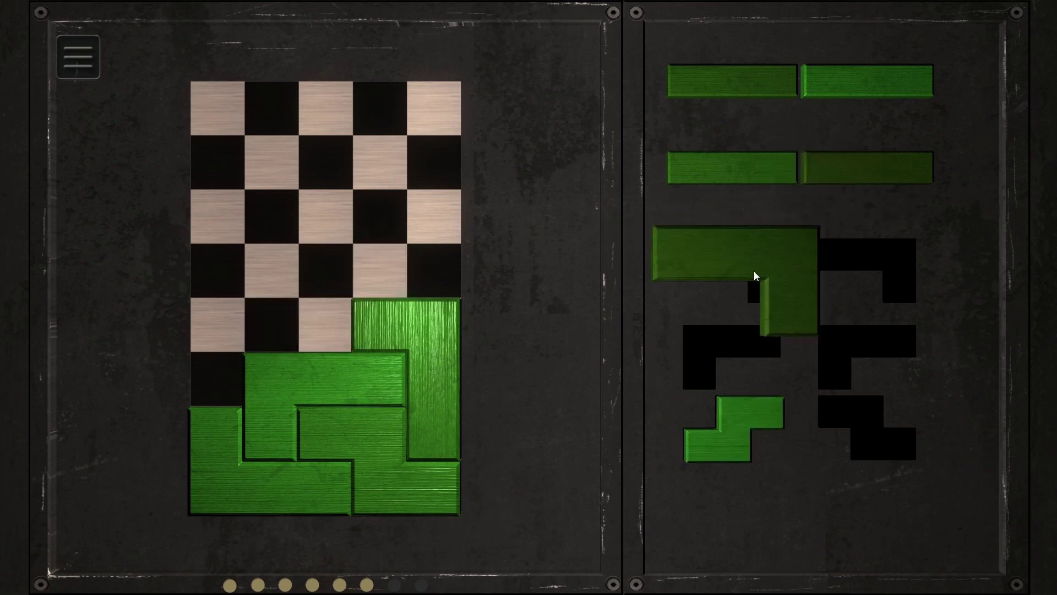
pyautogui.rightClick(341, 307)
pyautogui.rightClick(251, 313)
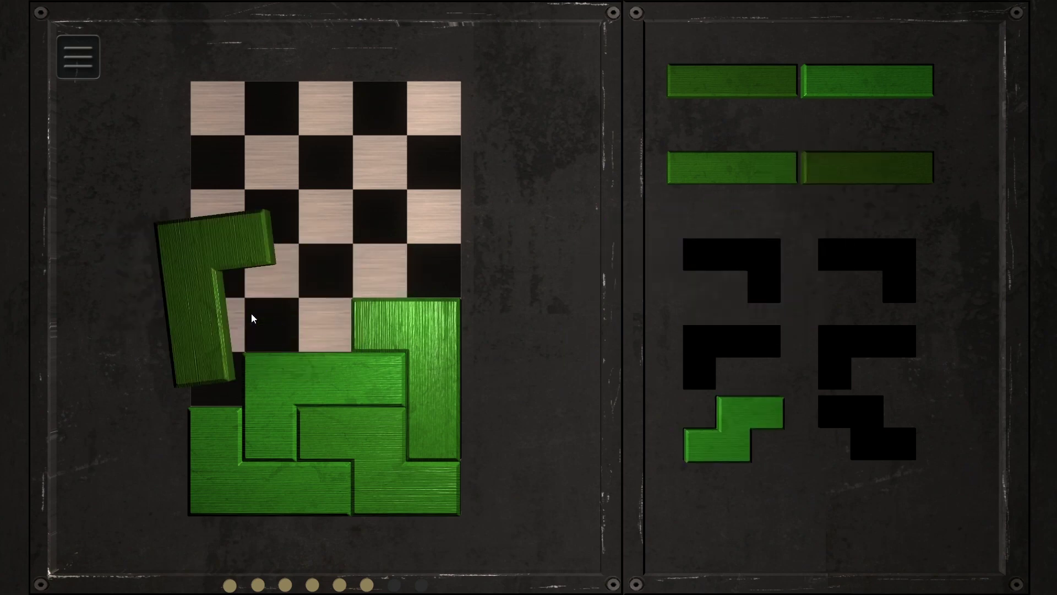
pyautogui.click(267, 337)
pyautogui.click(705, 436)
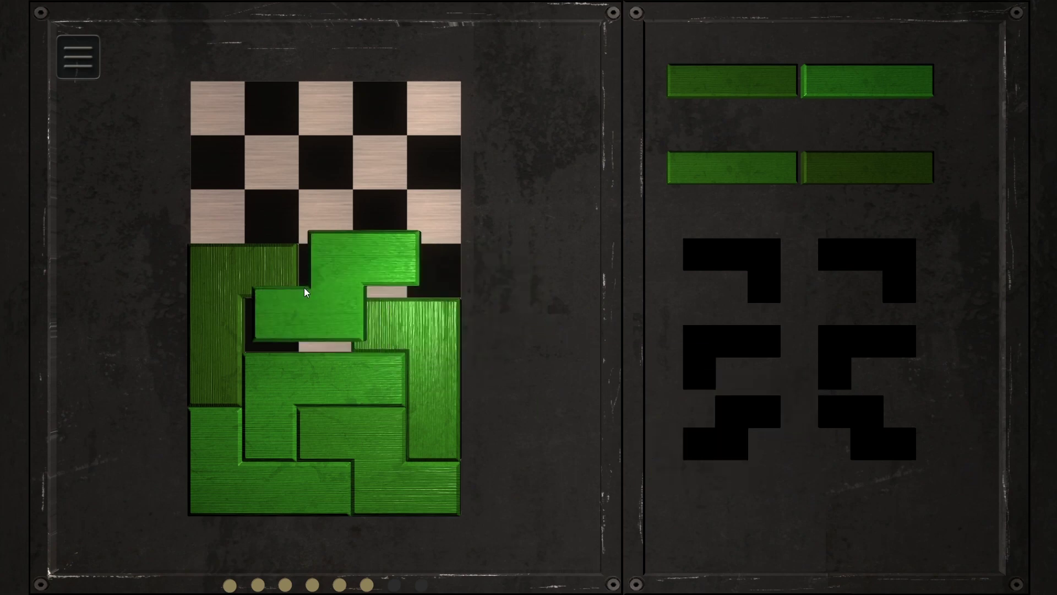
# Lay long bars down the right column and across the top two rows
pyautogui.moveTo(843, 165); pyautogui.dragTo(423, 178)
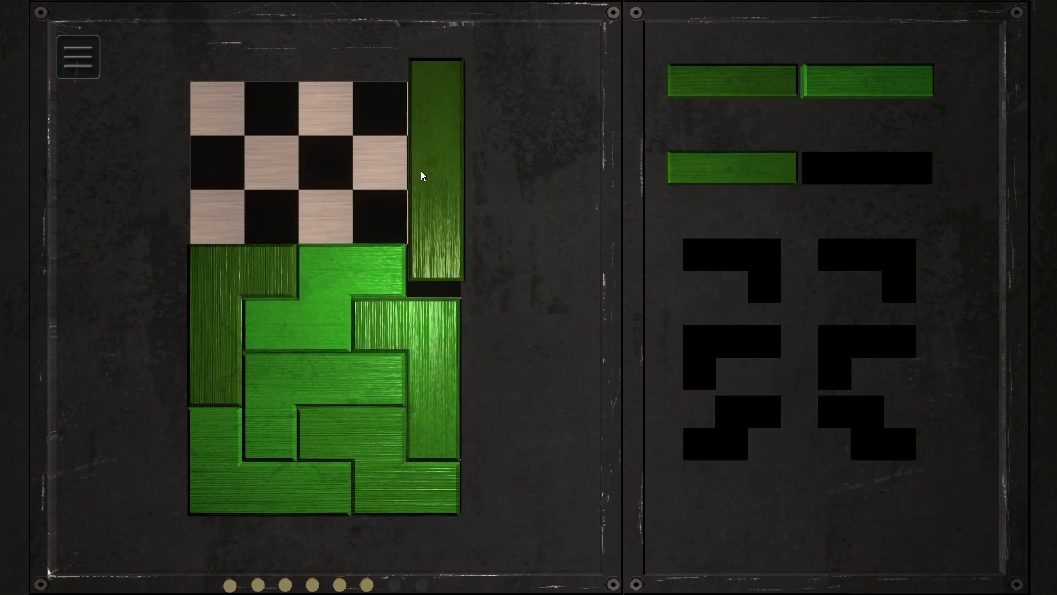
pyautogui.moveTo(805, 93); pyautogui.dragTo(292, 104)
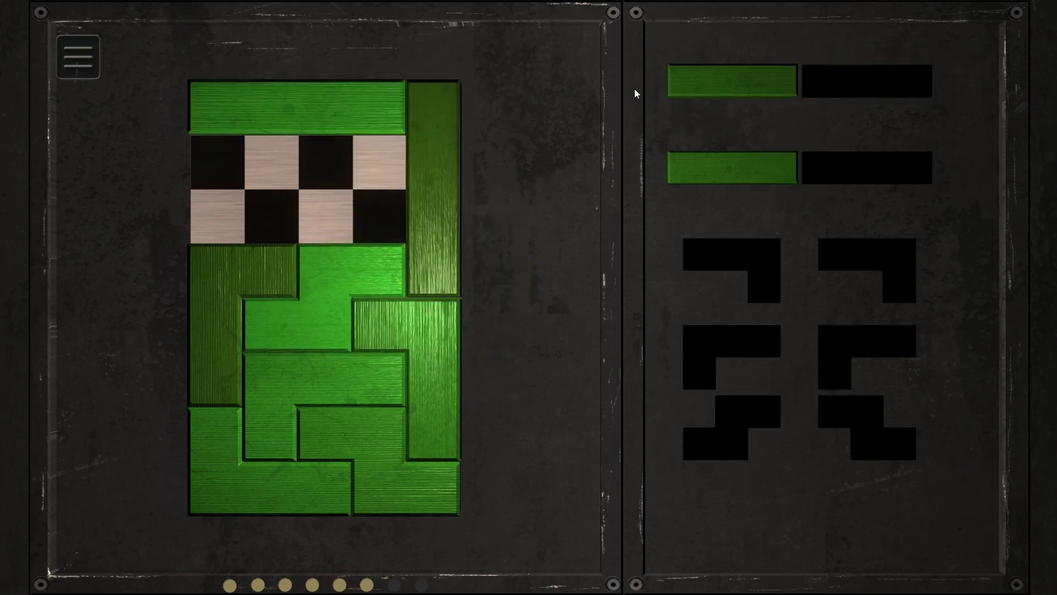
pyautogui.moveTo(715, 83)
pyautogui.mouseDown()
pyautogui.moveTo(225, 163)
pyautogui.moveTo(270, 163)
pyautogui.mouseUp()
# Solve the previous board with the last bar, then start the next with an L and S in the bottom right
pyautogui.moveTo(718, 165); pyautogui.dragTo(277, 216)
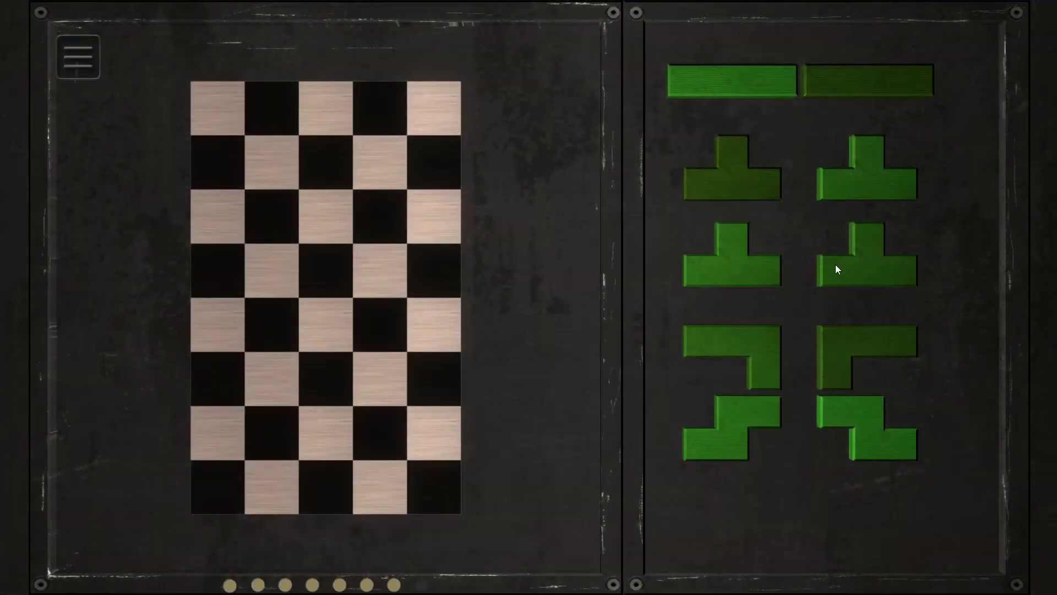
pyautogui.moveTo(867, 347); pyautogui.dragTo(377, 498)
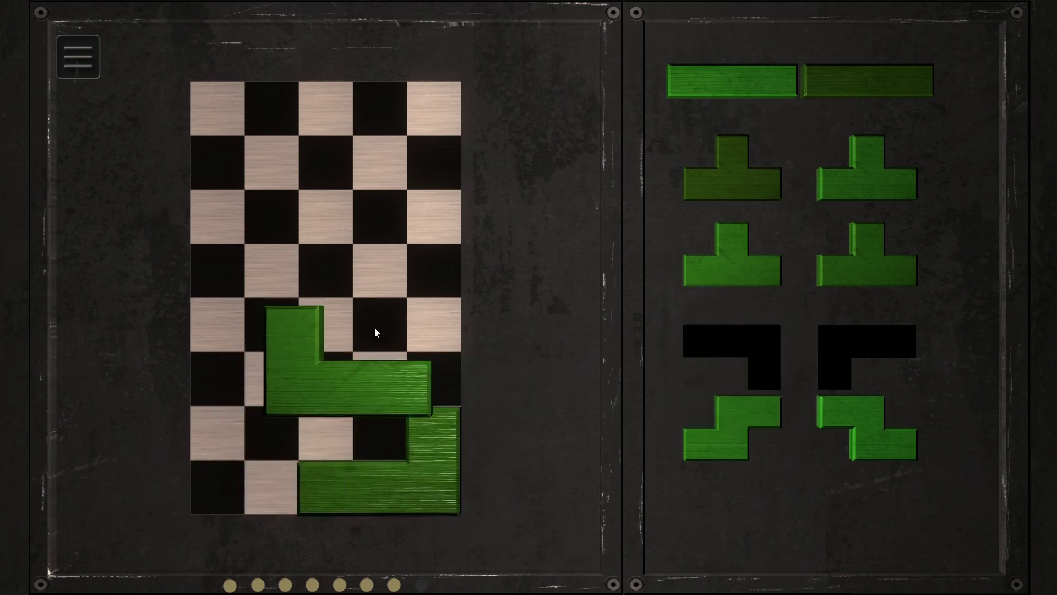
pyautogui.moveTo(720, 358); pyautogui.dragTo(385, 186)
pyautogui.moveTo(732, 424); pyautogui.dragTo(373, 393)
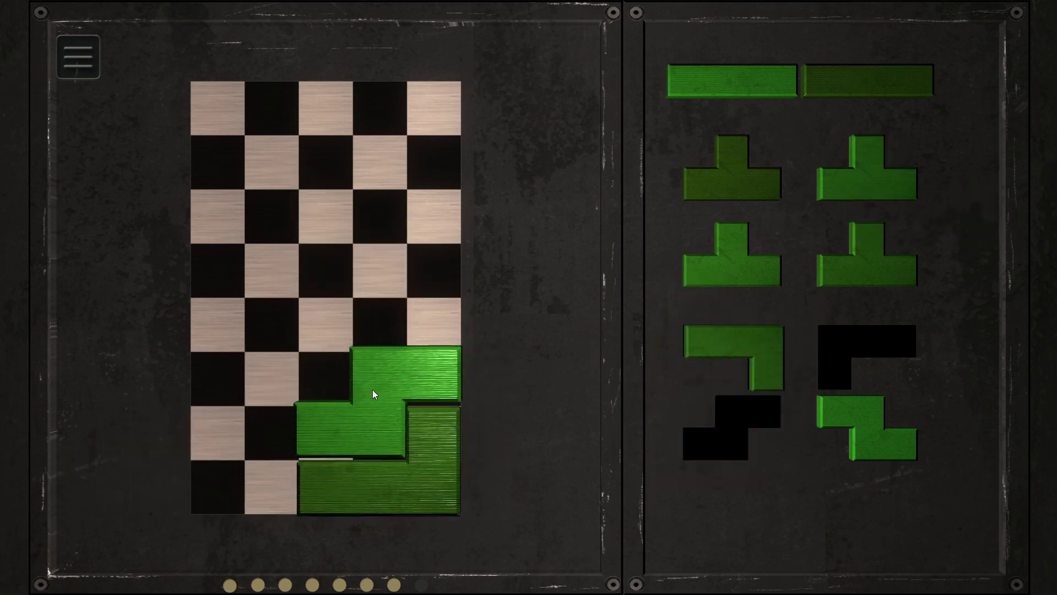
# Add an L and S at lower left, a T in the upper middle, and a bar down the right column
pyautogui.moveTo(747, 347); pyautogui.dragTo(289, 431)
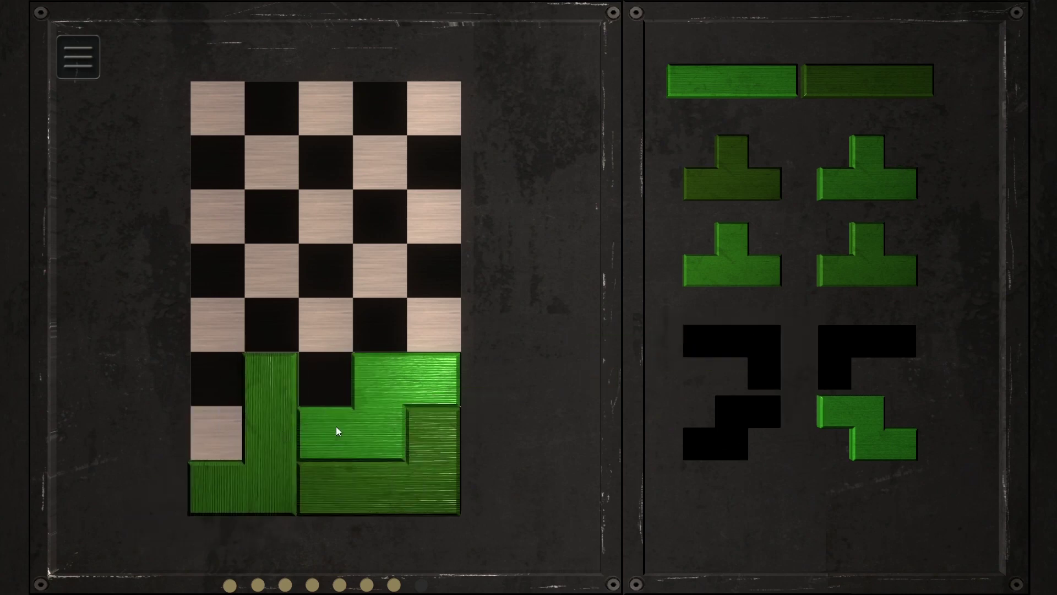
pyautogui.moveTo(810, 436); pyautogui.dragTo(333, 337)
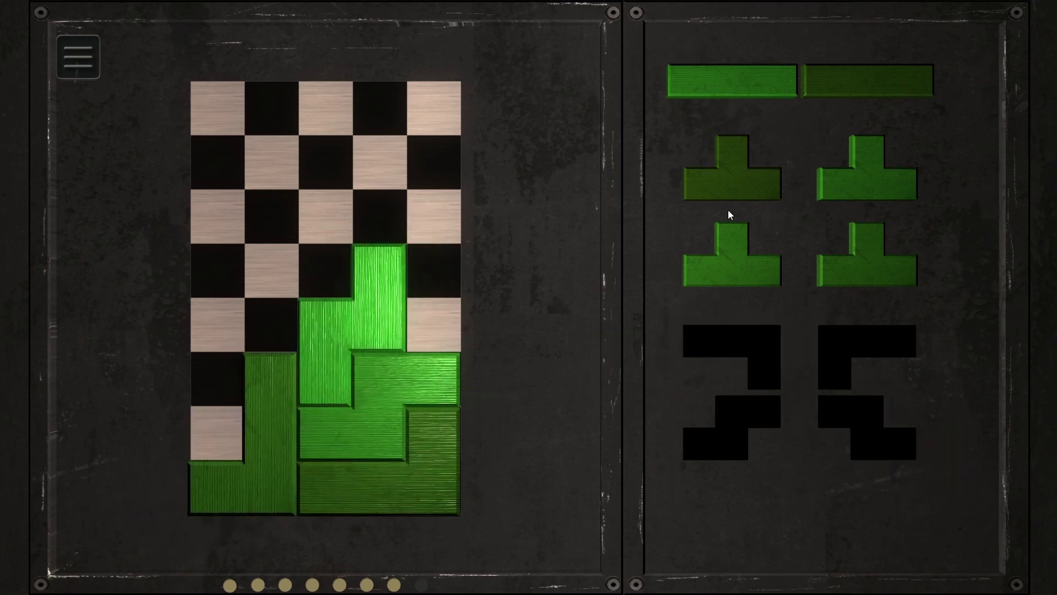
pyautogui.moveTo(732, 248); pyautogui.dragTo(236, 265)
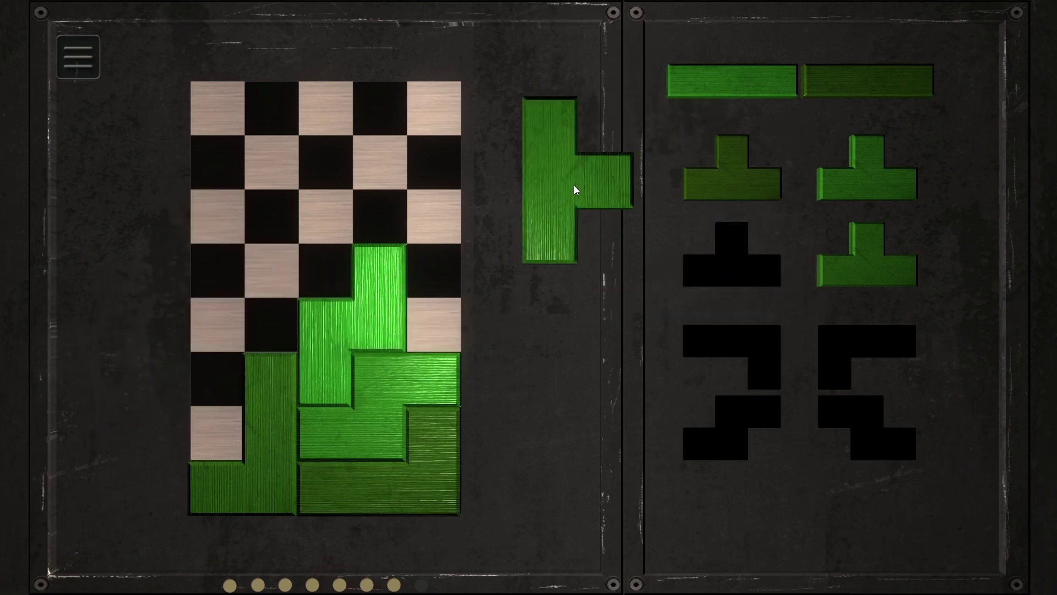
pyautogui.moveTo(236, 265)
pyautogui.mouseDown()
pyautogui.moveTo(354, 224)
pyautogui.moveTo(1002, 102)
pyautogui.mouseUp()
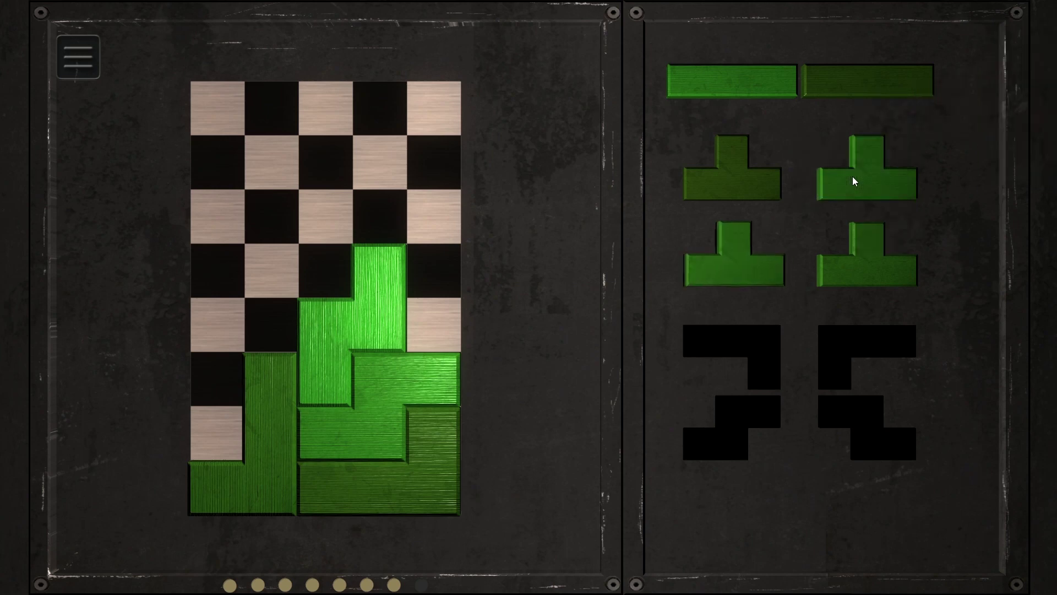
pyautogui.moveTo(868, 86); pyautogui.dragTo(426, 251)
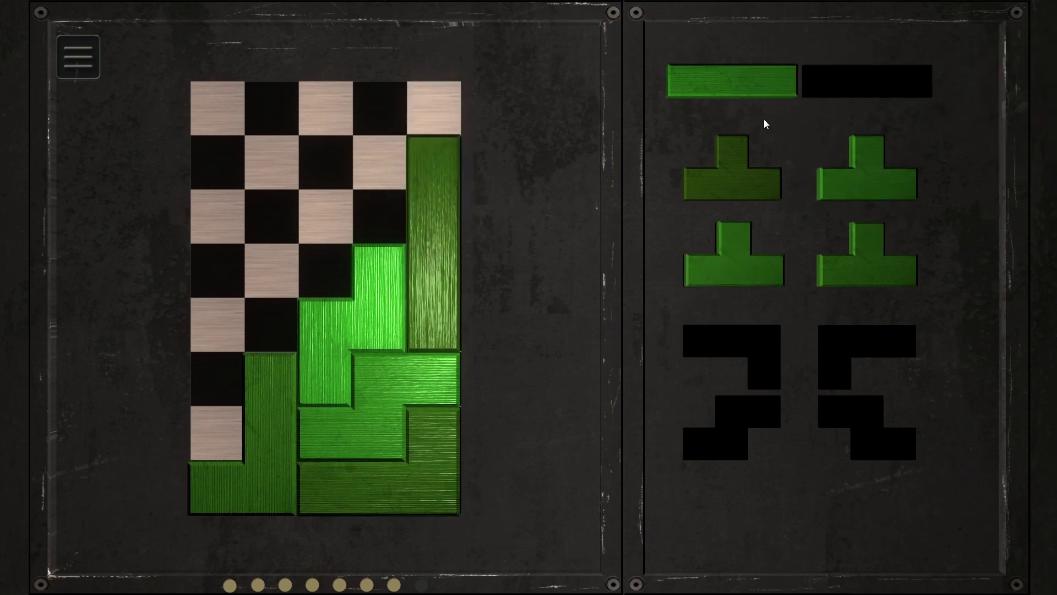
# Try a left-column bar and T pieces, withdraw a T and the right bar, then restart the puzzle
pyautogui.moveTo(733, 81); pyautogui.dragTo(235, 350)
pyautogui.moveTo(733, 253); pyautogui.dragTo(303, 269)
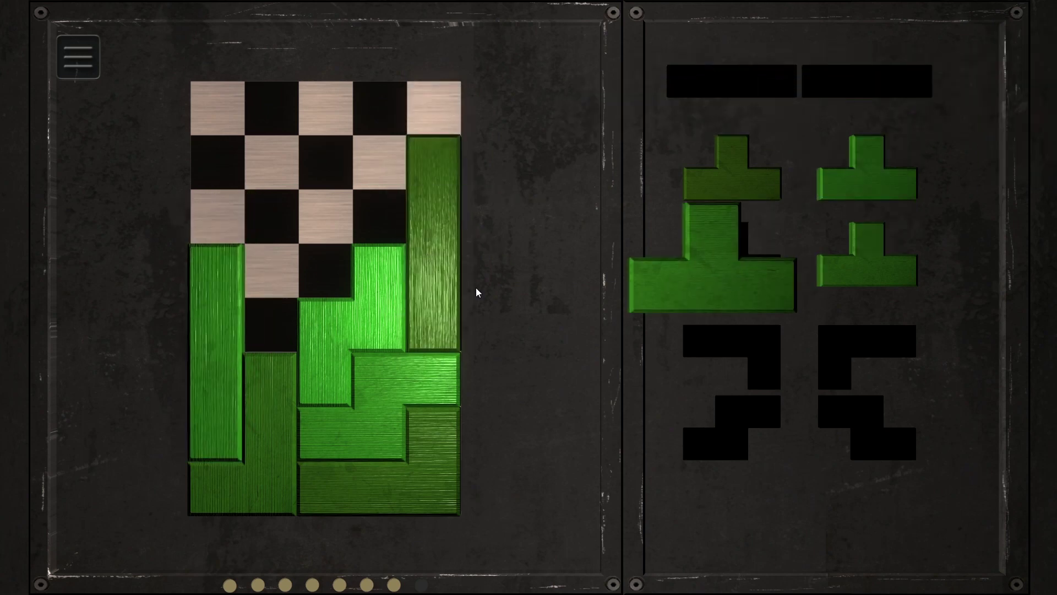
pyautogui.moveTo(875, 256); pyautogui.dragTo(253, 161)
pyautogui.moveTo(898, 146)
pyautogui.mouseDown()
pyautogui.moveTo(334, 145)
pyautogui.moveTo(831, 130)
pyautogui.mouseUp()
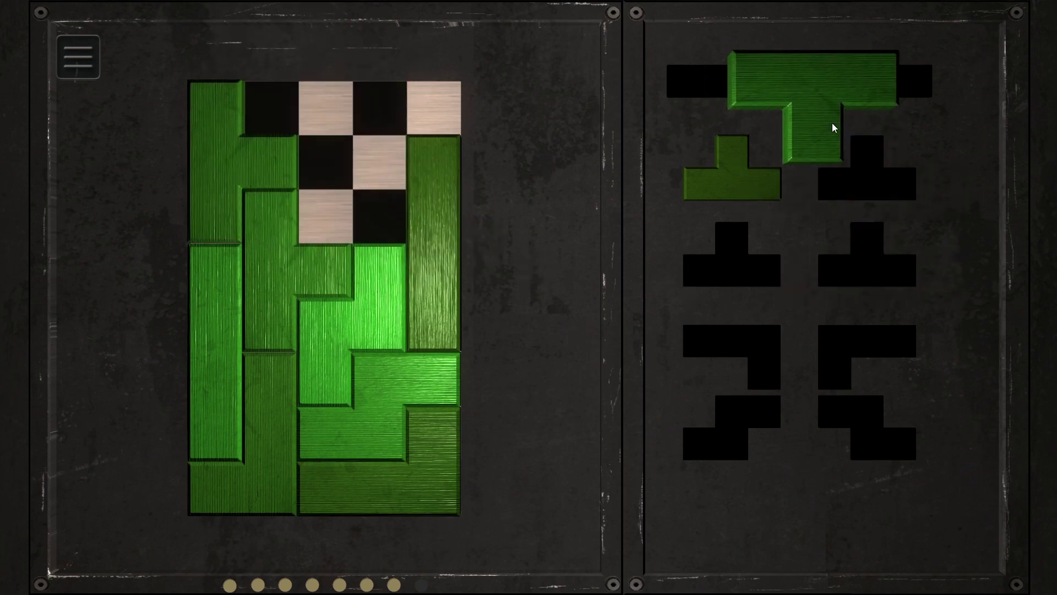
pyautogui.moveTo(456, 237); pyautogui.dragTo(831, 260)
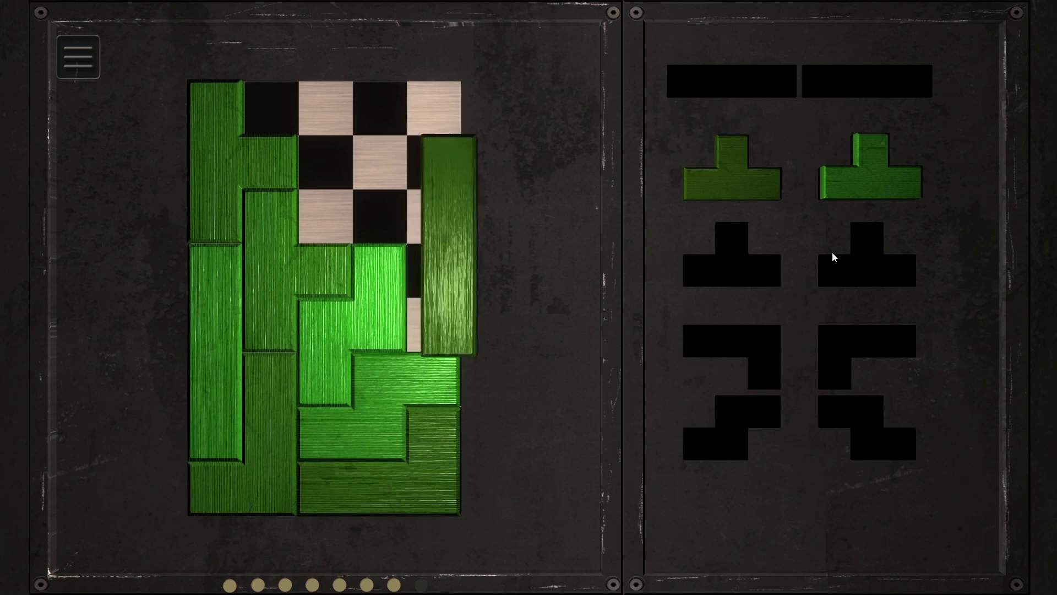
pyautogui.click(95, 66)
pyautogui.click(100, 143)
pyautogui.moveTo(917, 336)
pyautogui.mouseDown()
pyautogui.moveTo(214, 381)
pyautogui.moveTo(416, 196)
pyautogui.mouseUp()
pyautogui.click(722, 356)
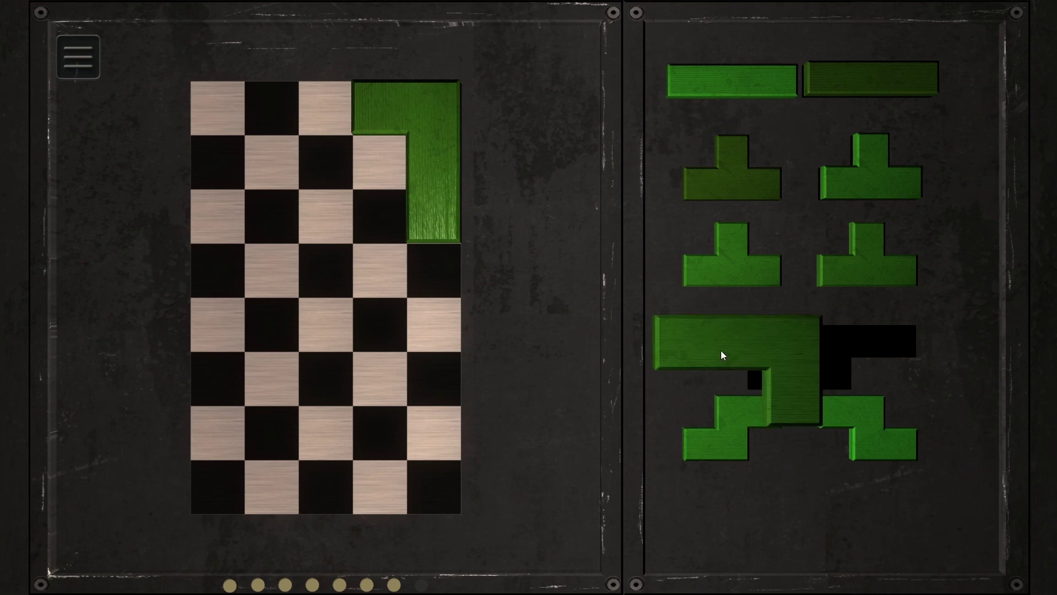
pyautogui.moveTo(722, 356)
pyautogui.mouseDown()
pyautogui.moveTo(368, 215)
pyautogui.moveTo(285, 163)
pyautogui.moveTo(208, 485)
pyautogui.mouseUp()
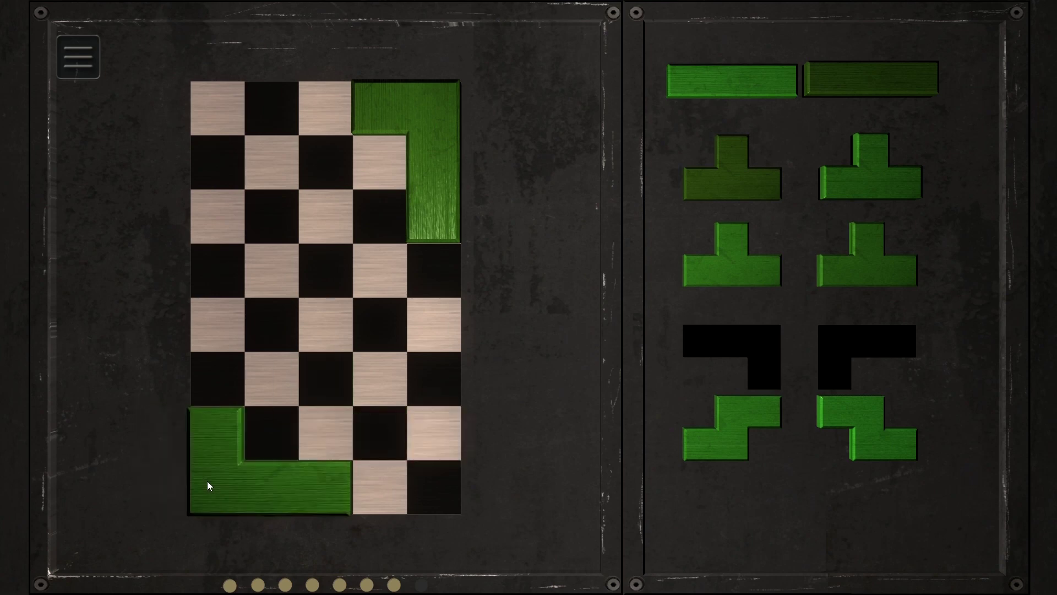
pyautogui.moveTo(449, 204); pyautogui.dragTo(300, 409)
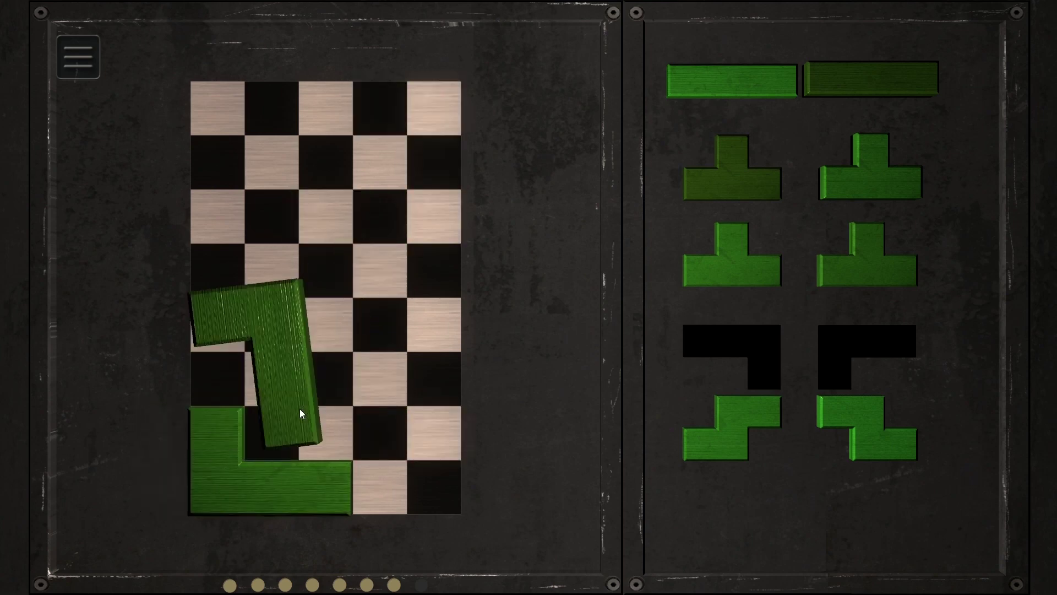
pyautogui.moveTo(300, 410)
pyautogui.mouseDown()
pyautogui.moveTo(235, 459)
pyautogui.moveTo(427, 289)
pyautogui.mouseUp()
pyautogui.moveTo(245, 485)
pyautogui.mouseDown()
pyautogui.moveTo(355, 352)
pyautogui.moveTo(360, 363)
pyautogui.moveTo(343, 322)
pyautogui.moveTo(435, 258)
pyautogui.moveTo(407, 326)
pyautogui.moveTo(411, 279)
pyautogui.moveTo(277, 290)
pyautogui.moveTo(236, 275)
pyautogui.moveTo(184, 163)
pyautogui.mouseUp()
pyautogui.moveTo(425, 231); pyautogui.dragTo(414, 131)
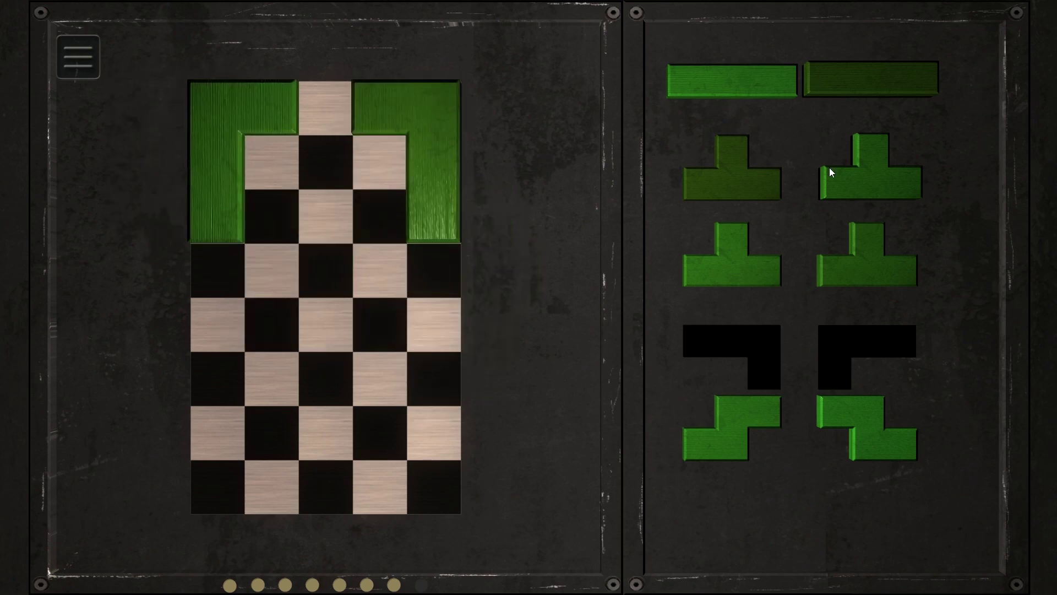
pyautogui.moveTo(830, 172)
pyautogui.mouseDown()
pyautogui.moveTo(347, 160)
pyautogui.moveTo(342, 141)
pyautogui.mouseUp()
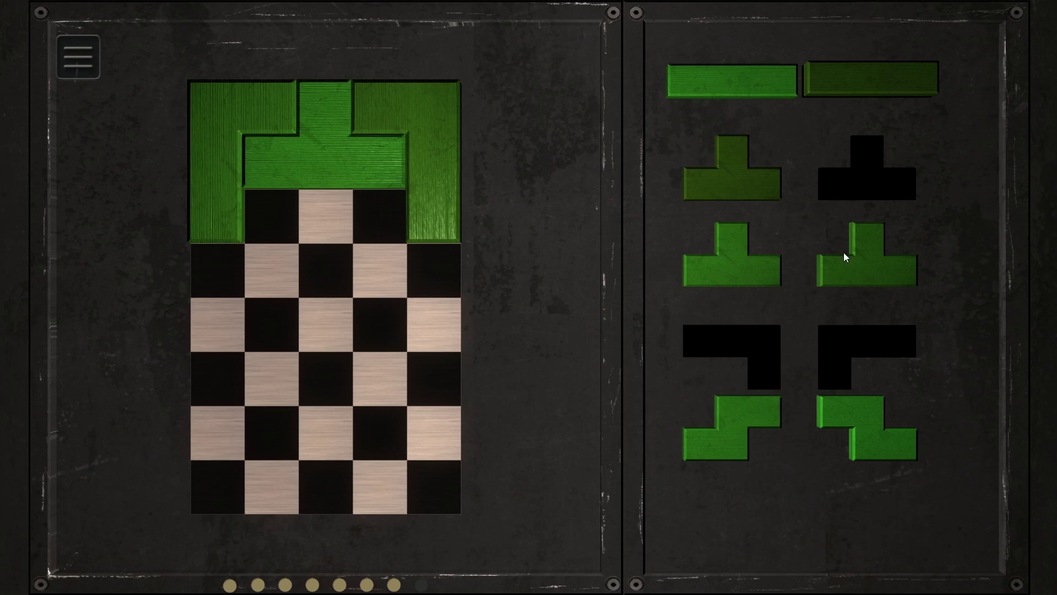
pyautogui.moveTo(874, 444)
pyautogui.mouseDown()
pyautogui.moveTo(423, 336)
pyautogui.moveTo(389, 360)
pyautogui.moveTo(241, 313)
pyautogui.moveTo(241, 283)
pyautogui.mouseUp()
pyautogui.moveTo(703, 443)
pyautogui.mouseDown()
pyautogui.moveTo(356, 247)
pyautogui.moveTo(387, 282)
pyautogui.mouseUp()
pyautogui.moveTo(866, 256)
pyautogui.mouseDown()
pyautogui.moveTo(299, 309)
pyautogui.moveTo(327, 331)
pyautogui.moveTo(271, 432)
pyautogui.moveTo(302, 478)
pyautogui.mouseUp()
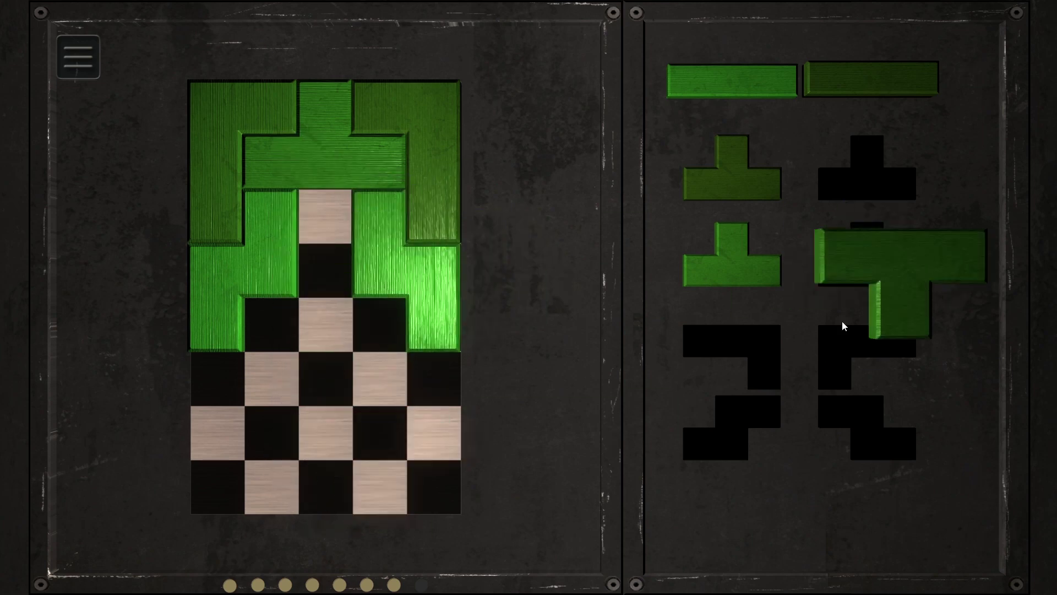
pyautogui.moveTo(867, 80)
pyautogui.mouseDown()
pyautogui.moveTo(456, 164)
pyautogui.moveTo(309, 338)
pyautogui.moveTo(328, 303)
pyautogui.mouseUp()
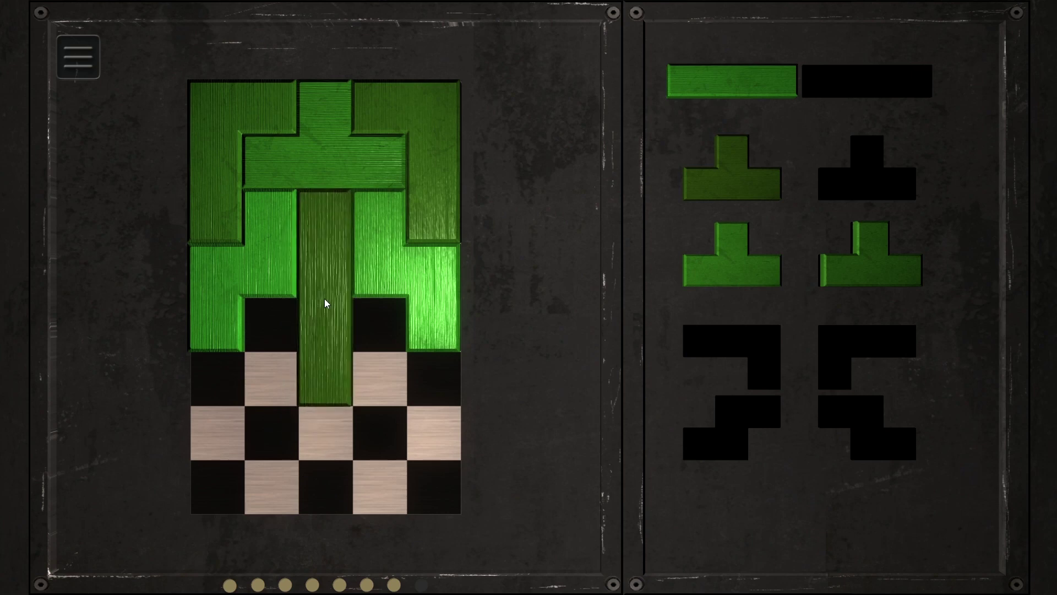
pyautogui.moveTo(852, 274)
pyautogui.mouseDown()
pyautogui.moveTo(268, 415)
pyautogui.moveTo(240, 406)
pyautogui.mouseUp()
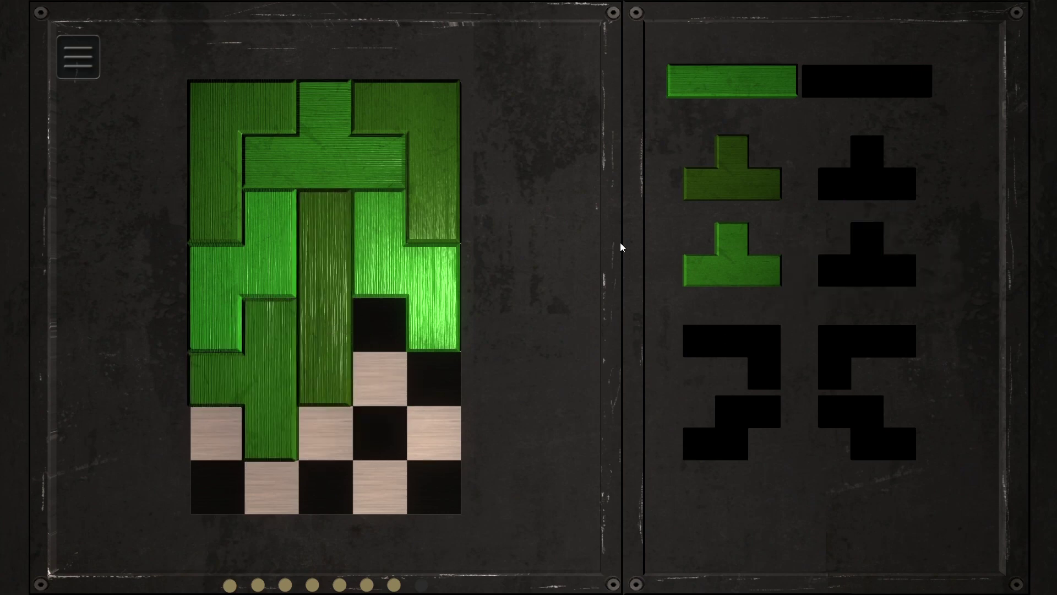
pyautogui.moveTo(732, 247)
pyautogui.mouseDown()
pyautogui.moveTo(351, 403)
pyautogui.moveTo(393, 387)
pyautogui.mouseUp()
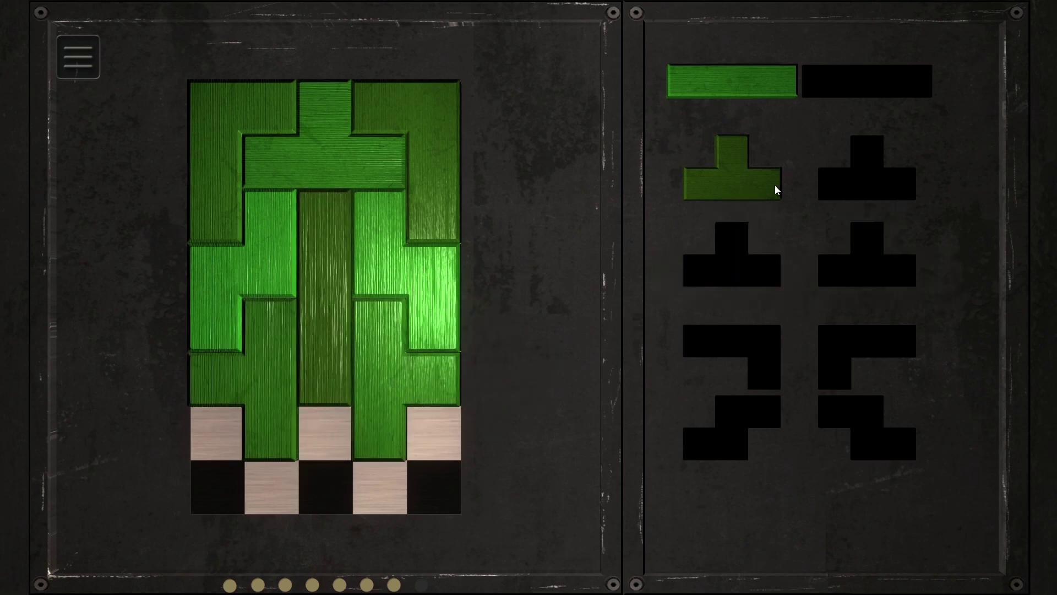
pyautogui.moveTo(759, 171); pyautogui.dragTo(358, 477)
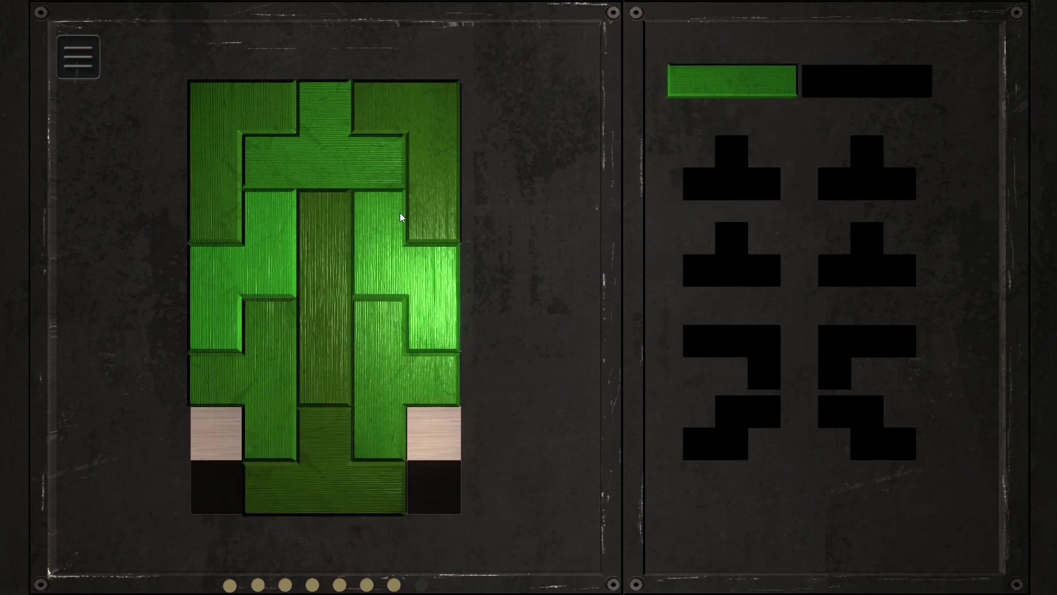
pyautogui.click(76, 73)
# Restart the puzzle, then place L pieces in the top-left and bottom-right corners and two Z pieces centrally
pyautogui.click(122, 153)
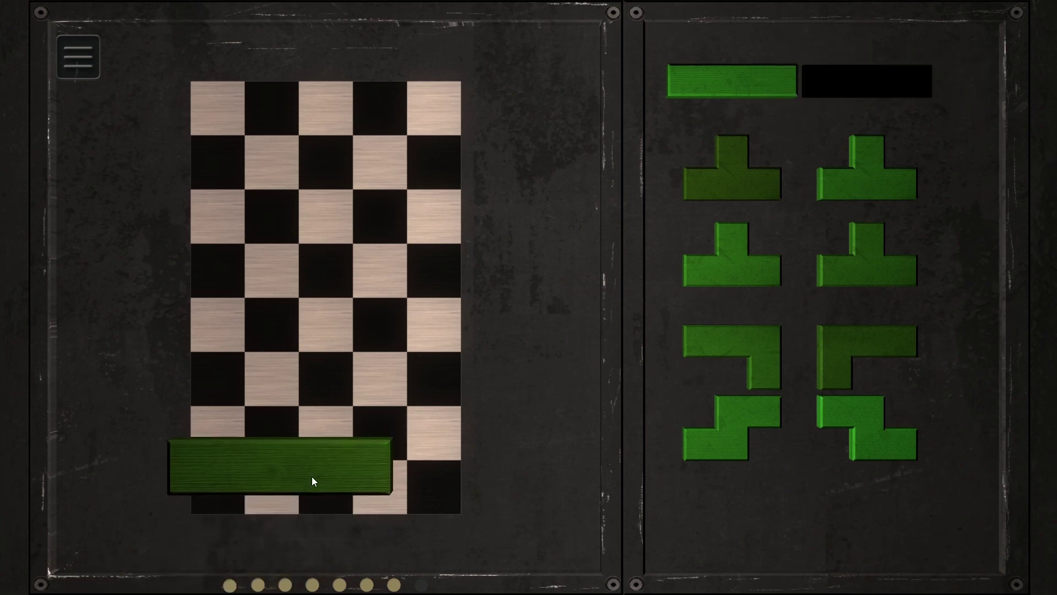
pyautogui.moveTo(889, 80); pyautogui.dragTo(348, 358)
pyautogui.moveTo(868, 356)
pyautogui.mouseDown()
pyautogui.moveTo(878, 352)
pyautogui.moveTo(410, 301)
pyautogui.moveTo(294, 112)
pyautogui.moveTo(281, 108)
pyautogui.mouseUp()
pyautogui.moveTo(761, 373)
pyautogui.mouseDown()
pyautogui.moveTo(395, 414)
pyautogui.moveTo(447, 448)
pyautogui.moveTo(462, 444)
pyautogui.mouseUp()
pyautogui.moveTo(851, 439)
pyautogui.mouseDown()
pyautogui.moveTo(422, 480)
pyautogui.moveTo(334, 449)
pyautogui.mouseUp()
pyautogui.moveTo(762, 406)
pyautogui.mouseDown()
pyautogui.moveTo(328, 184)
pyautogui.moveTo(358, 136)
pyautogui.moveTo(384, 126)
pyautogui.moveTo(369, 127)
pyautogui.mouseUp()
# Add T pieces upper left and in the right column, lay a bar across row four, and clear the lower right
pyautogui.moveTo(807, 173)
pyautogui.mouseDown()
pyautogui.moveTo(340, 217)
pyautogui.moveTo(237, 195)
pyautogui.moveTo(300, 189)
pyautogui.mouseUp()
pyautogui.moveTo(779, 279)
pyautogui.mouseDown()
pyautogui.moveTo(568, 240)
pyautogui.moveTo(444, 248)
pyautogui.moveTo(430, 236)
pyautogui.mouseUp()
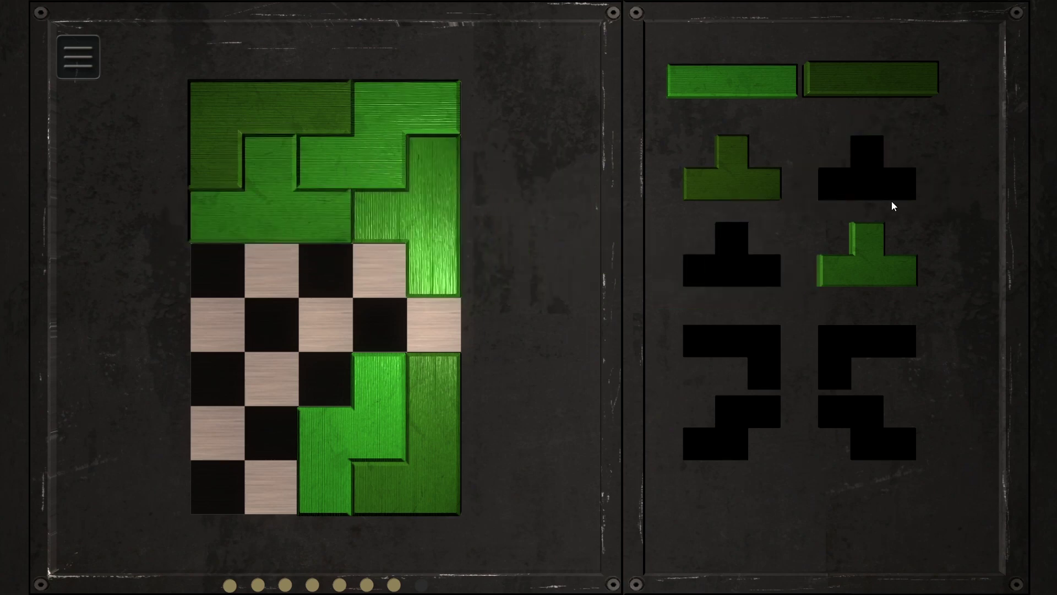
pyautogui.moveTo(886, 272)
pyautogui.mouseDown()
pyautogui.moveTo(298, 326)
pyautogui.moveTo(394, 288)
pyautogui.mouseUp()
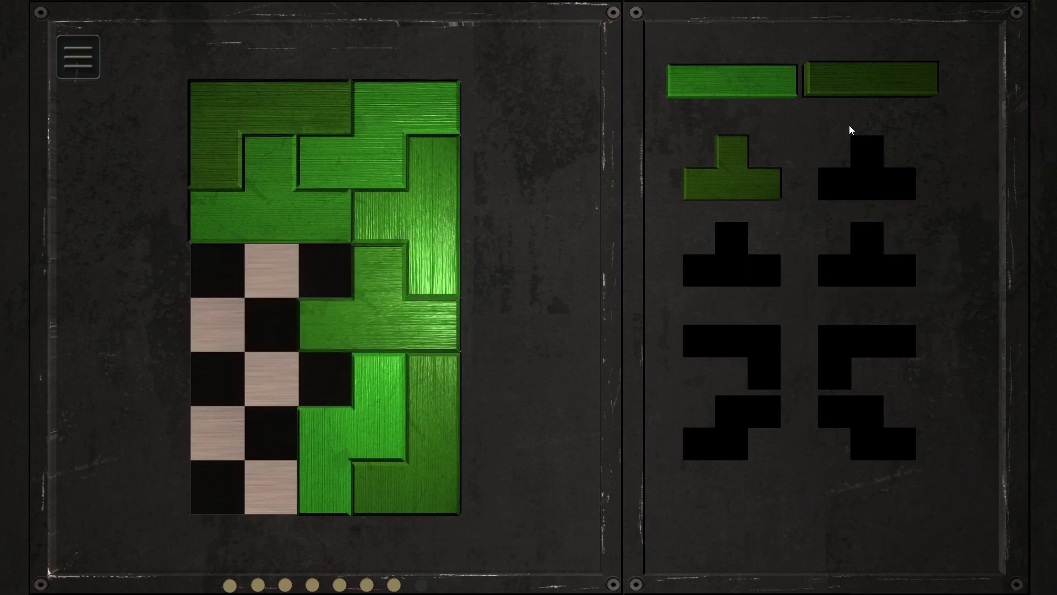
pyautogui.click(868, 269)
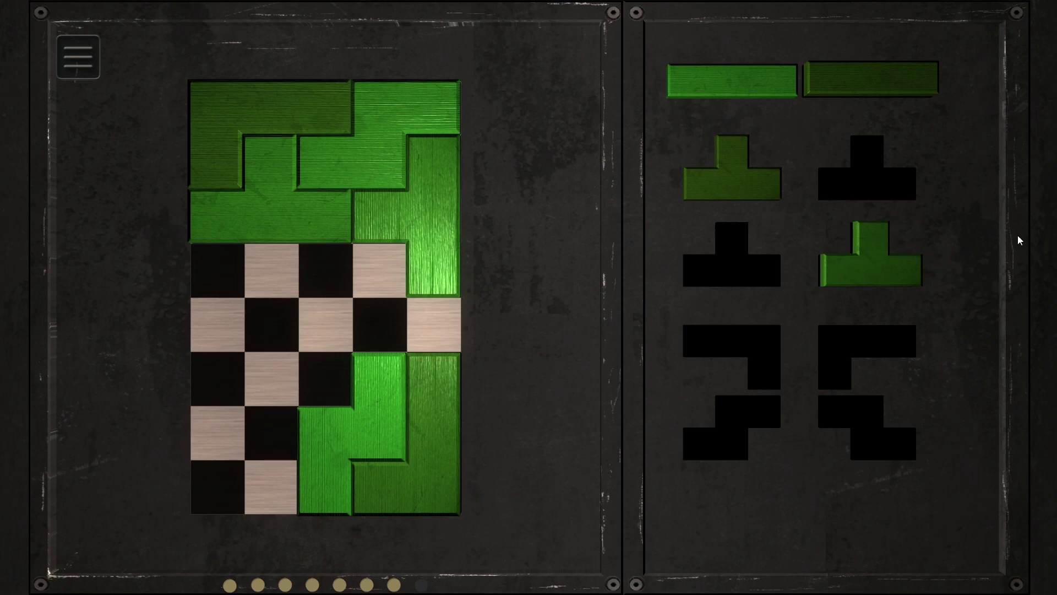
pyautogui.moveTo(872, 79)
pyautogui.mouseDown()
pyautogui.moveTo(343, 229)
pyautogui.moveTo(237, 296)
pyautogui.moveTo(252, 286)
pyautogui.mouseUp()
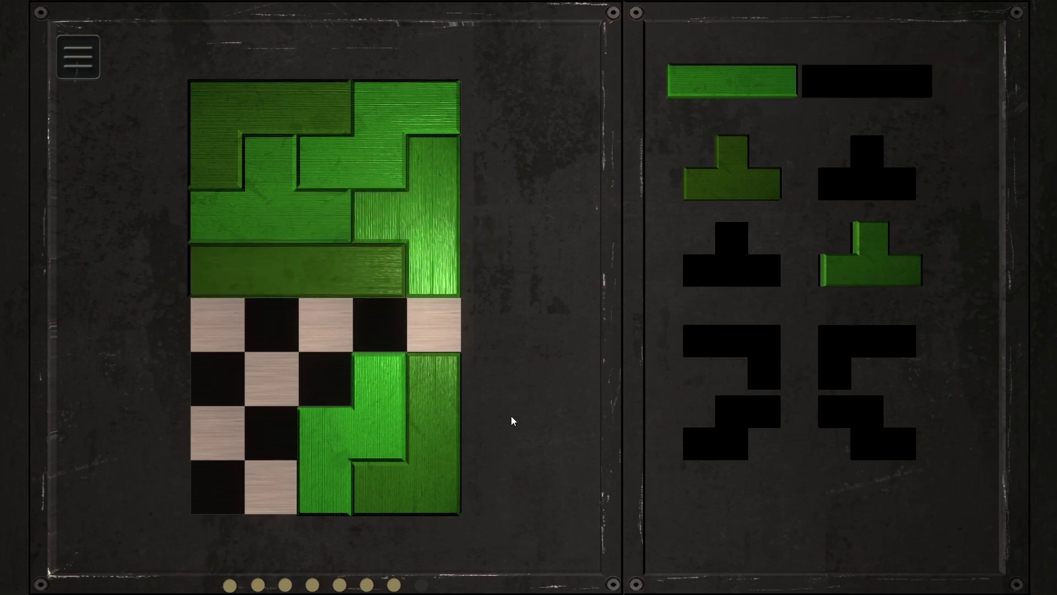
pyautogui.click(368, 450)
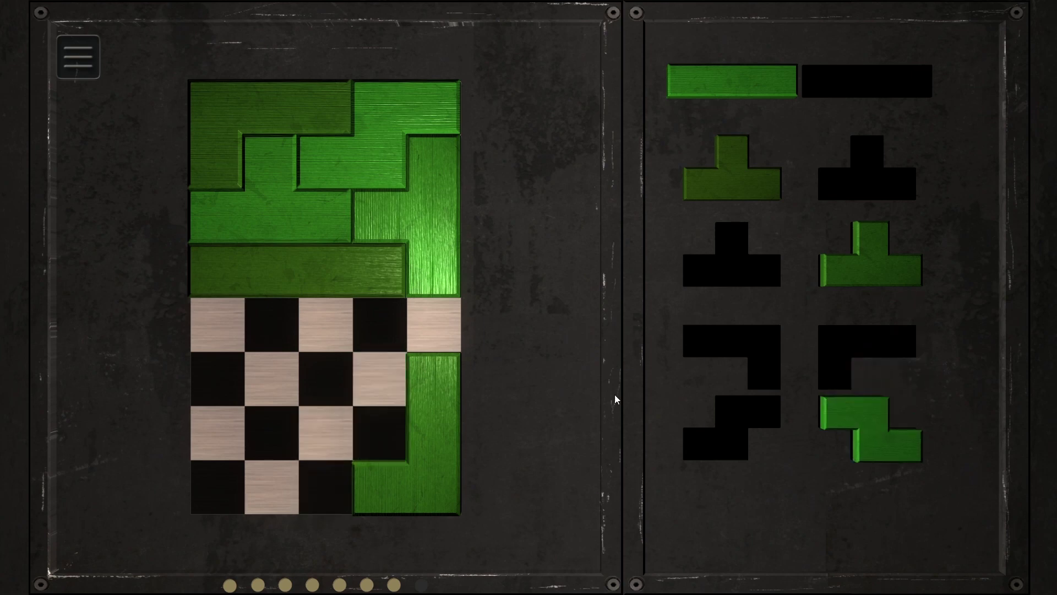
pyautogui.click(438, 413)
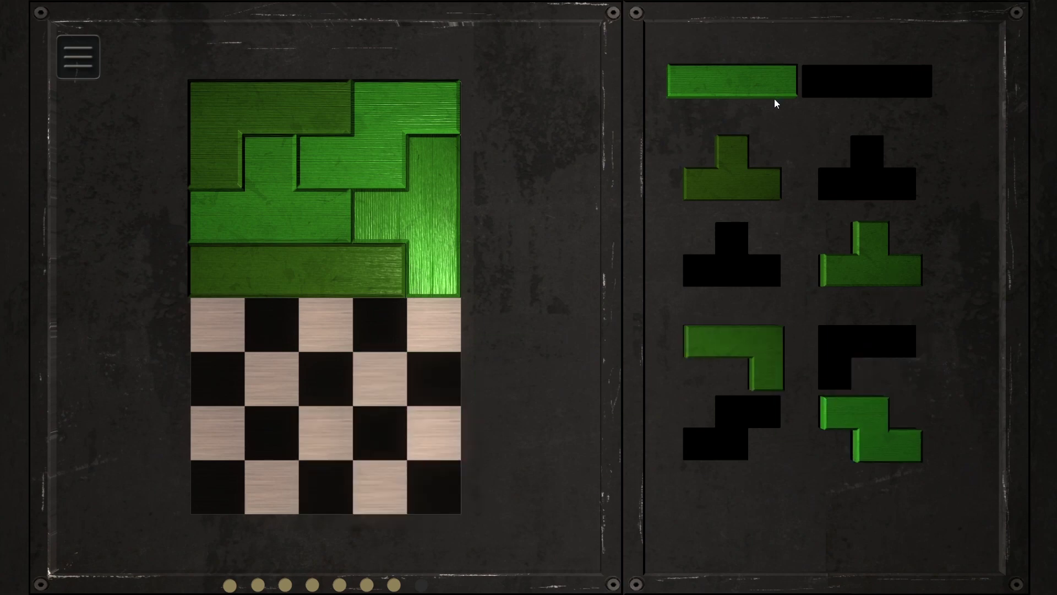
# Stand a bar in the right column, fit the J and an upright Z at lower left, and a T in the left column
pyautogui.moveTo(774, 99)
pyautogui.mouseDown()
pyautogui.moveTo(419, 378)
pyautogui.moveTo(463, 430)
pyautogui.mouseUp()
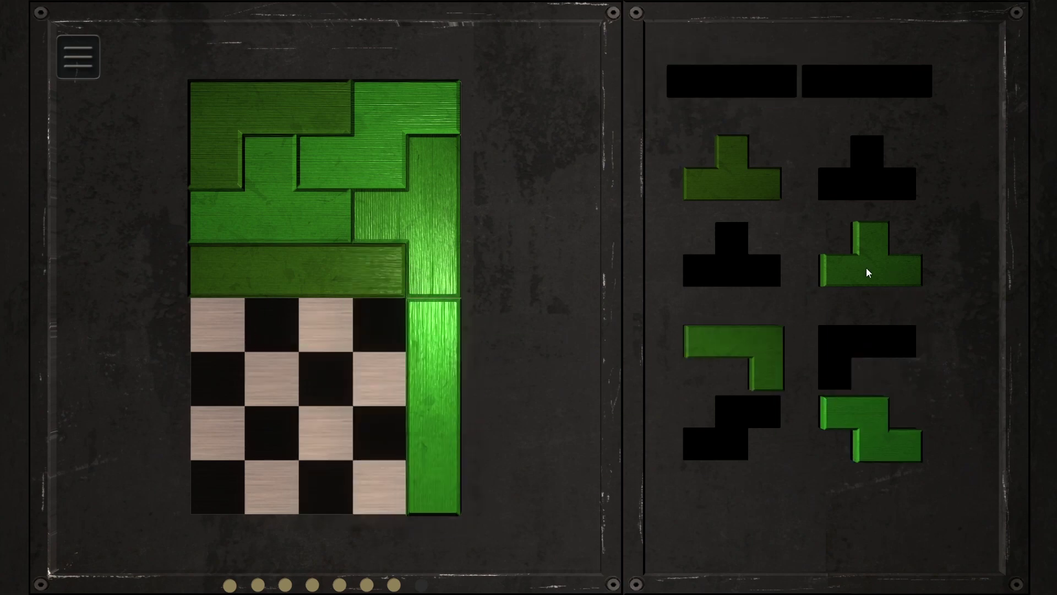
pyautogui.moveTo(761, 343)
pyautogui.mouseDown()
pyautogui.moveTo(363, 413)
pyautogui.moveTo(274, 494)
pyautogui.mouseUp()
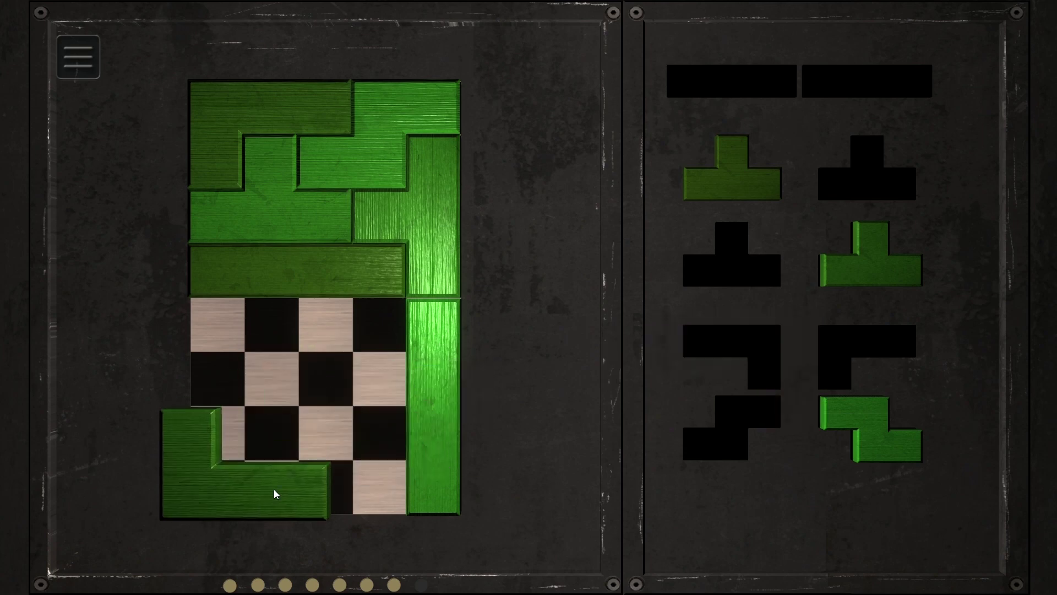
pyautogui.moveTo(876, 441)
pyautogui.mouseDown()
pyautogui.moveTo(363, 418)
pyautogui.moveTo(314, 410)
pyautogui.moveTo(254, 356)
pyautogui.moveTo(908, 324)
pyautogui.mouseUp()
pyautogui.moveTo(253, 475)
pyautogui.mouseDown()
pyautogui.moveTo(321, 464)
pyautogui.moveTo(353, 397)
pyautogui.mouseUp()
pyautogui.click(321, 465)
pyautogui.moveTo(830, 405)
pyautogui.mouseDown()
pyautogui.moveTo(286, 416)
pyautogui.moveTo(335, 417)
pyautogui.mouseUp()
pyautogui.click(285, 421)
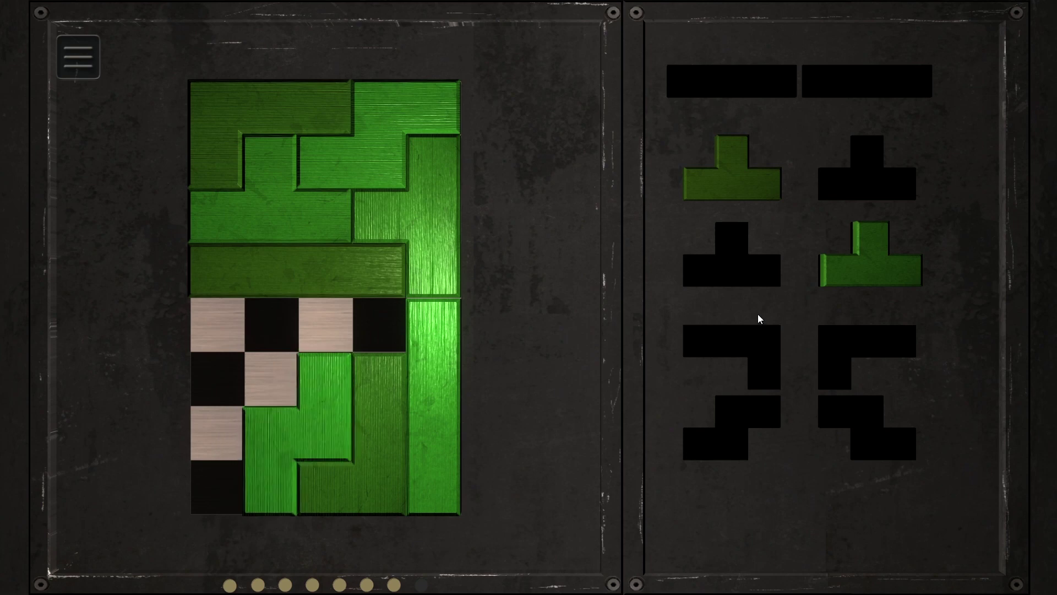
pyautogui.moveTo(884, 264); pyautogui.dragTo(275, 387)
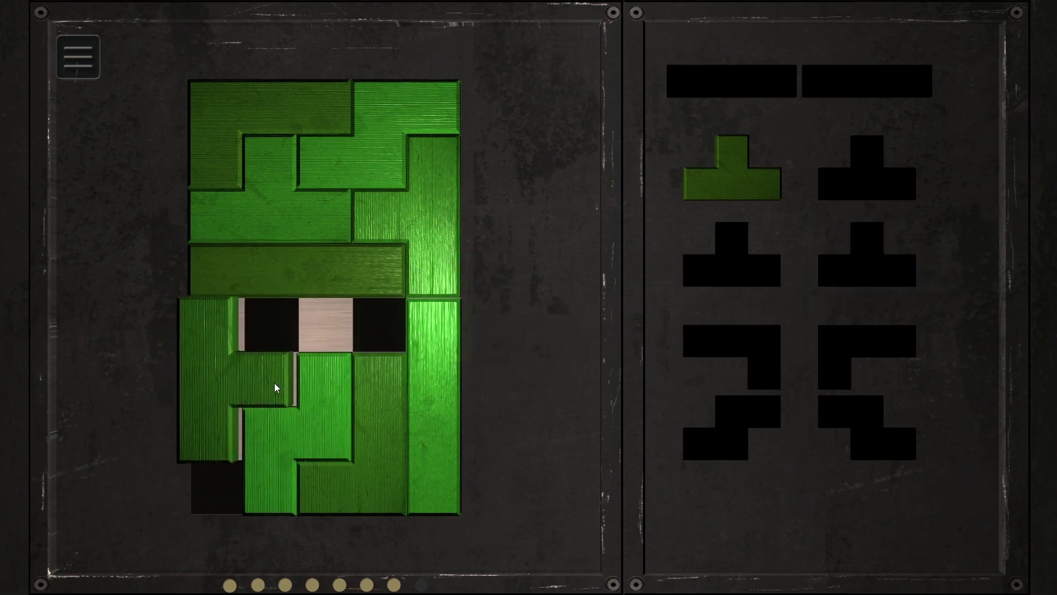
# Restart the puzzle and place L pieces in the top-right and bottom-right corners
pyautogui.click(67, 62)
pyautogui.click(118, 145)
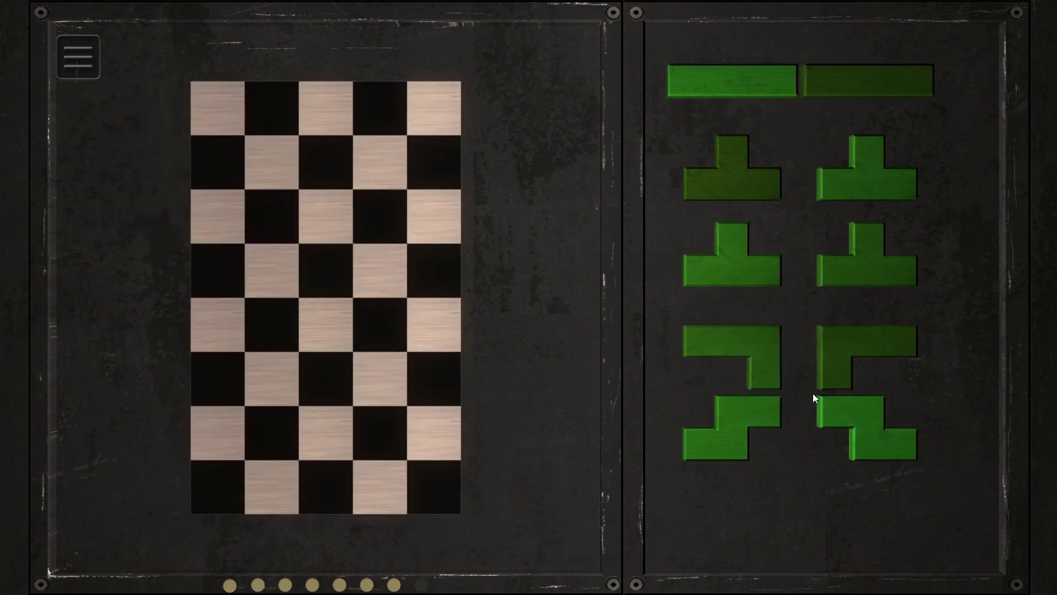
pyautogui.moveTo(813, 393); pyautogui.dragTo(402, 183)
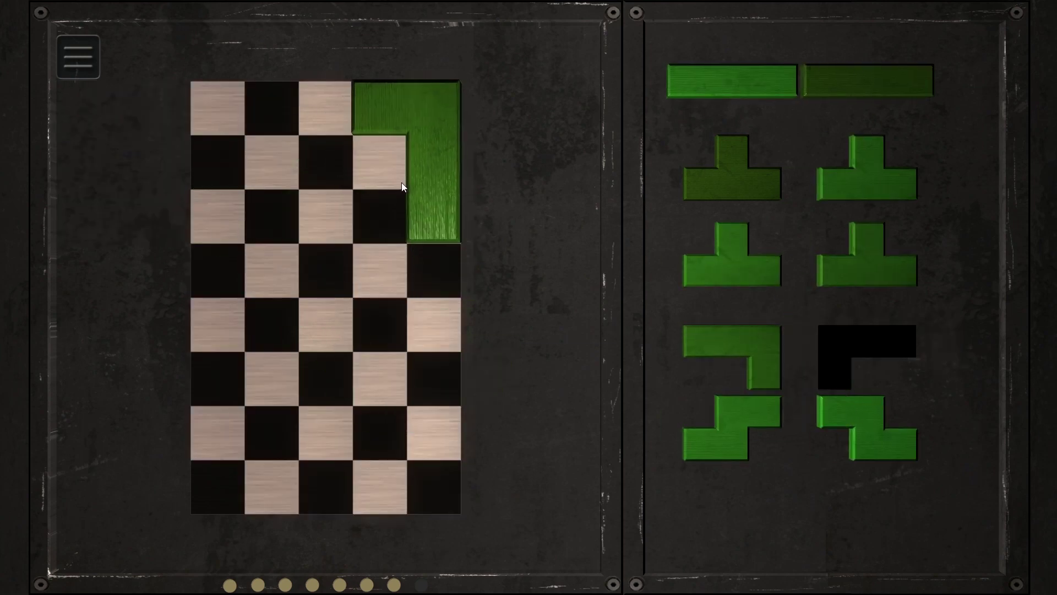
pyautogui.moveTo(756, 380)
pyautogui.mouseDown()
pyautogui.moveTo(283, 172)
pyautogui.moveTo(146, 472)
pyautogui.mouseUp()
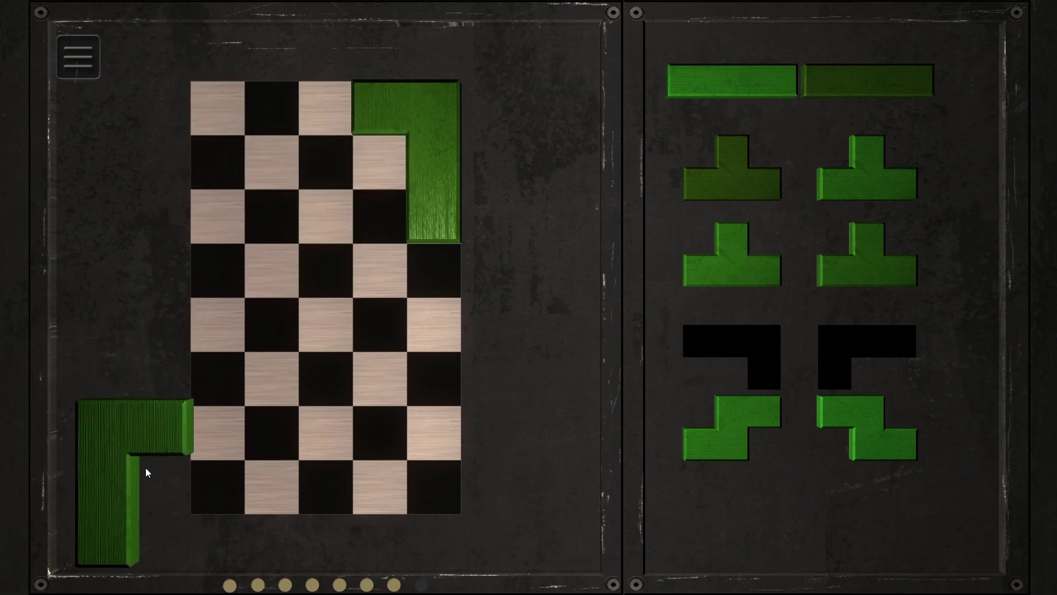
pyautogui.moveTo(146, 472); pyautogui.dragTo(419, 437)
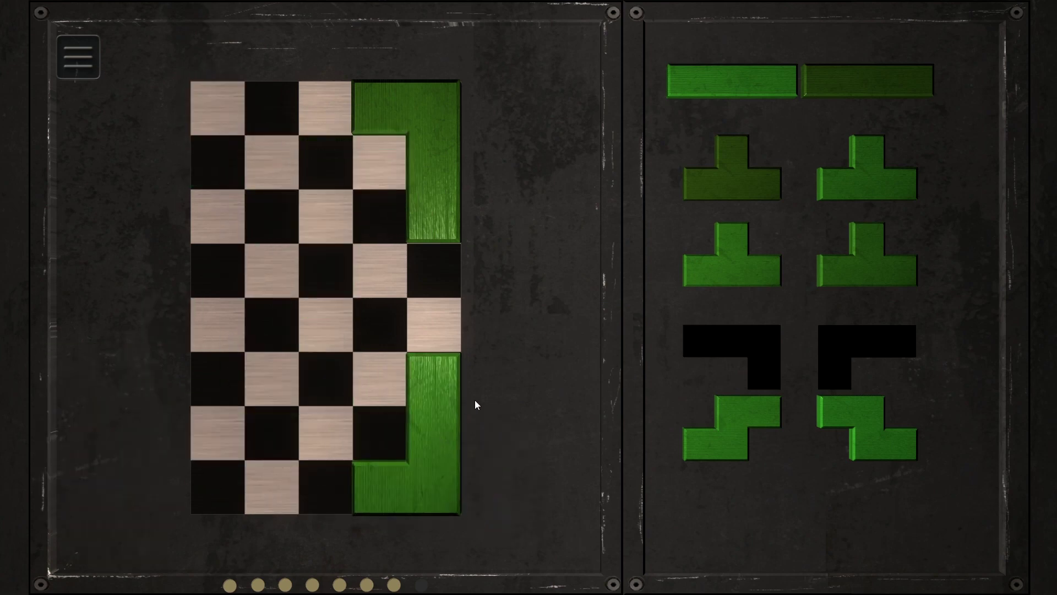
# Place S pieces at the bottom and top, test T pieces, then return the bottom S to the tray
pyautogui.moveTo(876, 423)
pyautogui.mouseDown()
pyautogui.moveTo(367, 418)
pyautogui.moveTo(351, 428)
pyautogui.mouseUp()
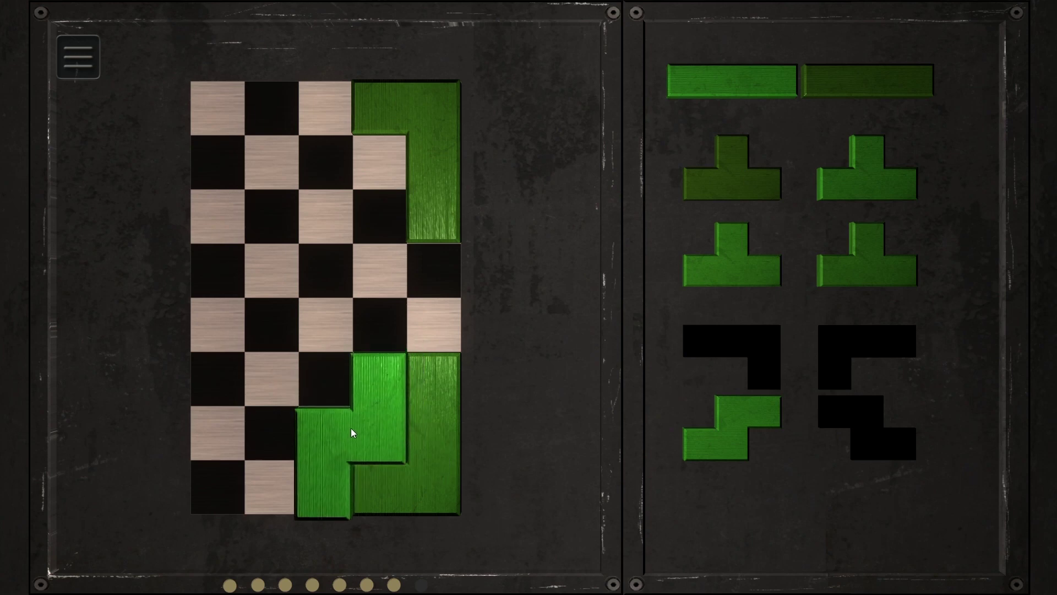
pyautogui.moveTo(700, 407)
pyautogui.mouseDown()
pyautogui.moveTo(275, 206)
pyautogui.moveTo(342, 156)
pyautogui.moveTo(325, 155)
pyautogui.mouseUp()
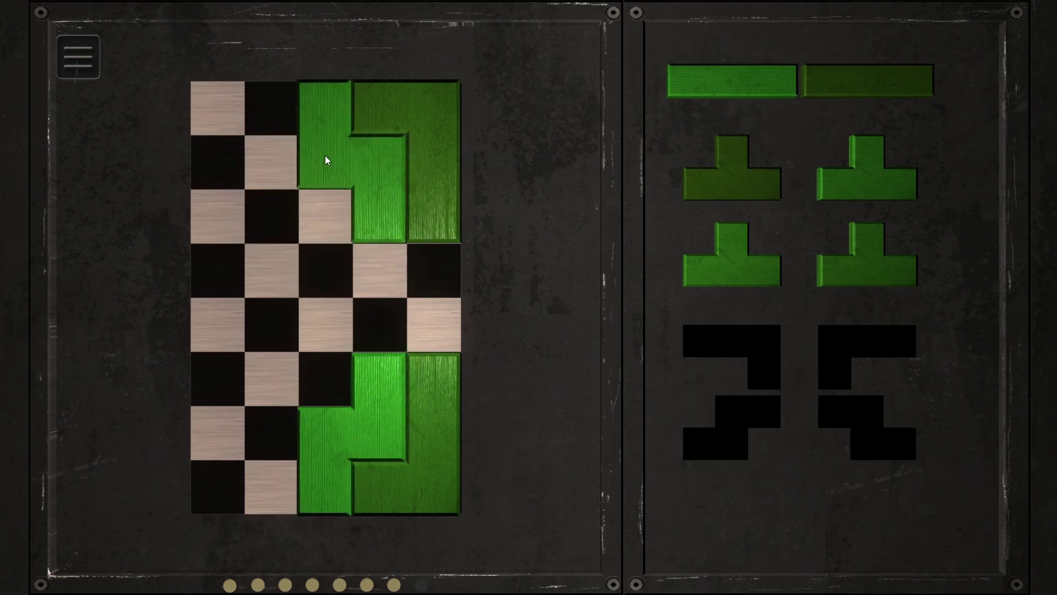
pyautogui.moveTo(726, 265)
pyautogui.mouseDown()
pyautogui.moveTo(223, 424)
pyautogui.moveTo(414, 328)
pyautogui.moveTo(304, 338)
pyautogui.mouseUp()
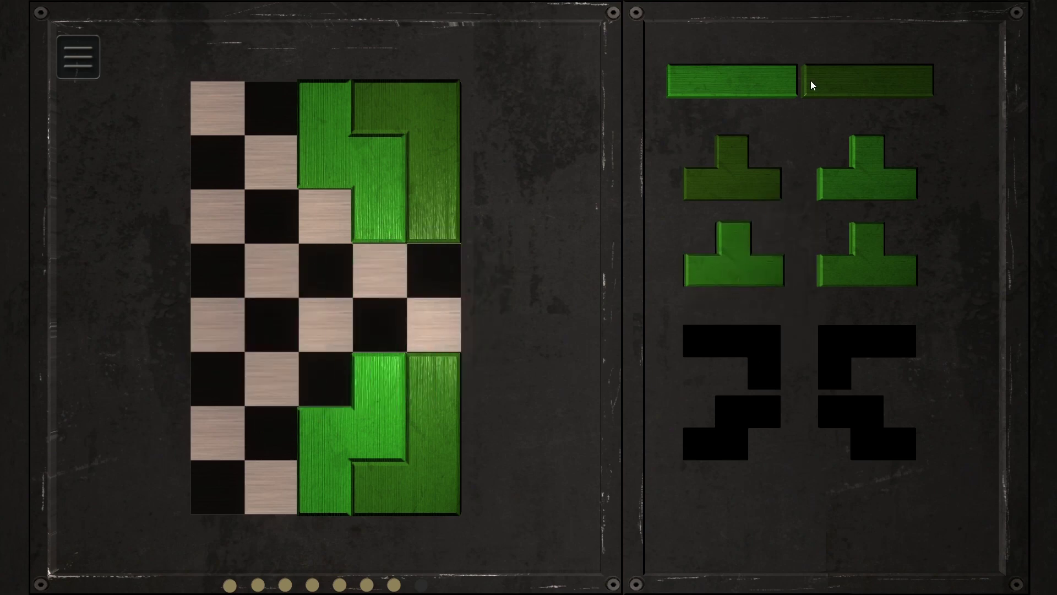
pyautogui.moveTo(858, 181)
pyautogui.mouseDown()
pyautogui.moveTo(182, 451)
pyautogui.moveTo(207, 451)
pyautogui.moveTo(376, 277)
pyautogui.moveTo(408, 317)
pyautogui.mouseUp()
pyautogui.moveTo(379, 392); pyautogui.dragTo(893, 253)
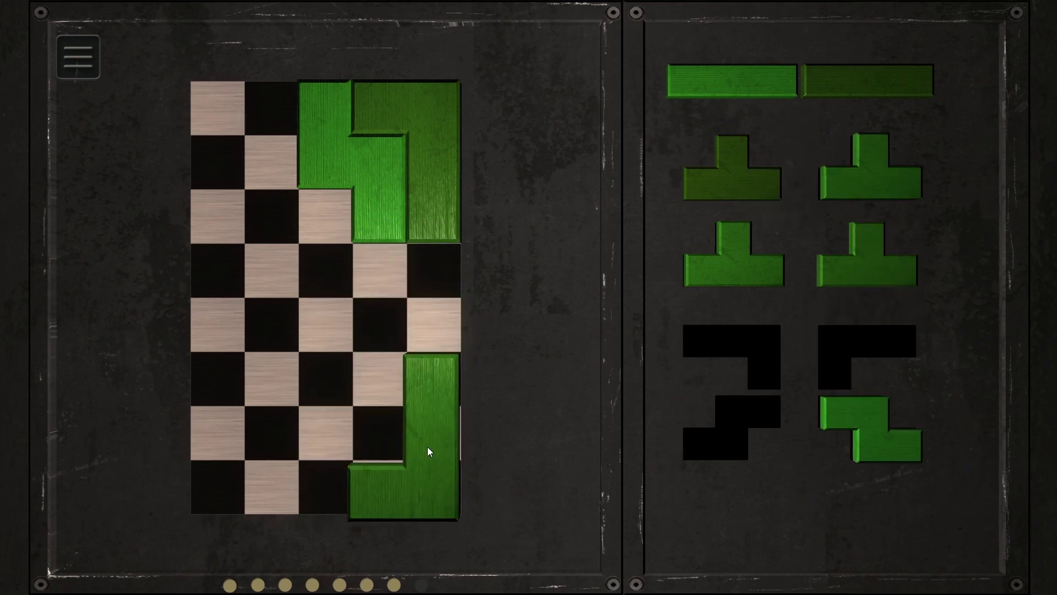
# Place the dark L top-left, a T below it, and the long bar down the left edge
pyautogui.moveTo(427, 447)
pyautogui.mouseDown()
pyautogui.moveTo(248, 186)
pyautogui.moveTo(204, 179)
pyautogui.mouseUp()
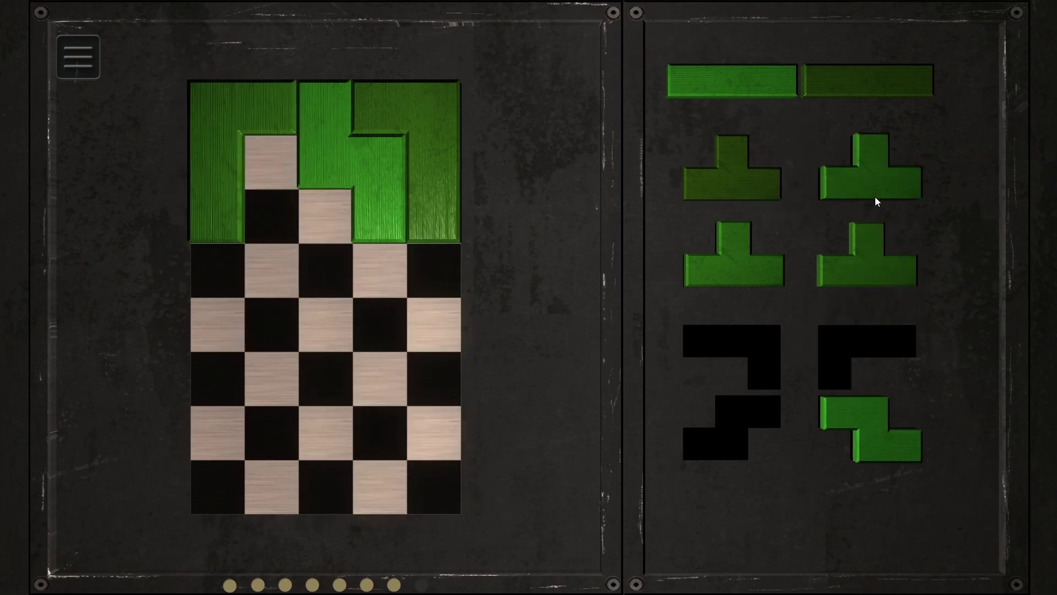
pyautogui.moveTo(875, 196)
pyautogui.mouseDown()
pyautogui.moveTo(386, 328)
pyautogui.moveTo(287, 242)
pyautogui.mouseUp()
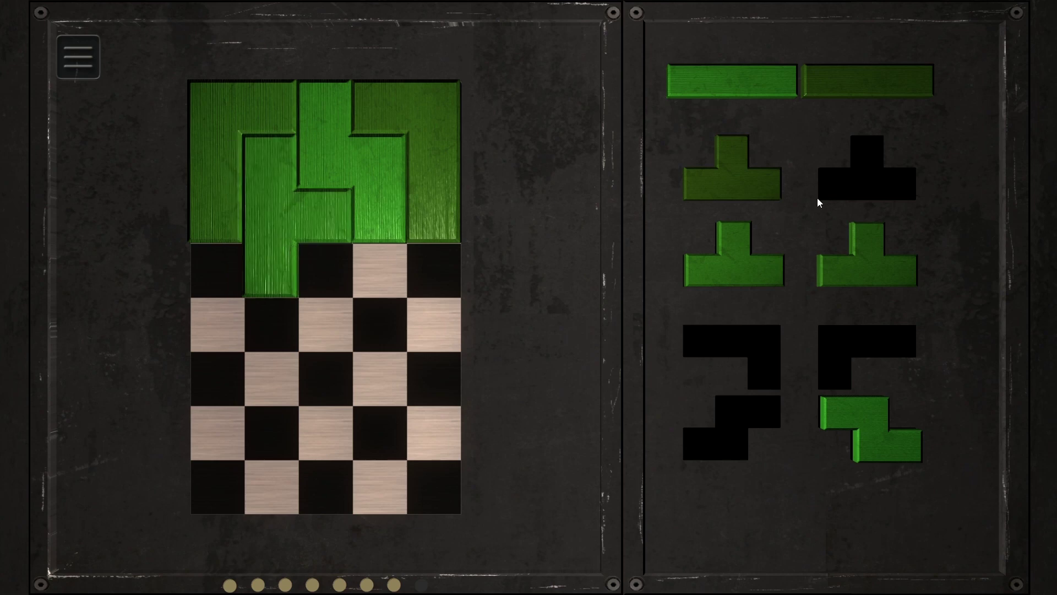
pyautogui.moveTo(854, 264)
pyautogui.mouseDown()
pyautogui.moveTo(377, 337)
pyautogui.moveTo(960, 203)
pyautogui.mouseUp()
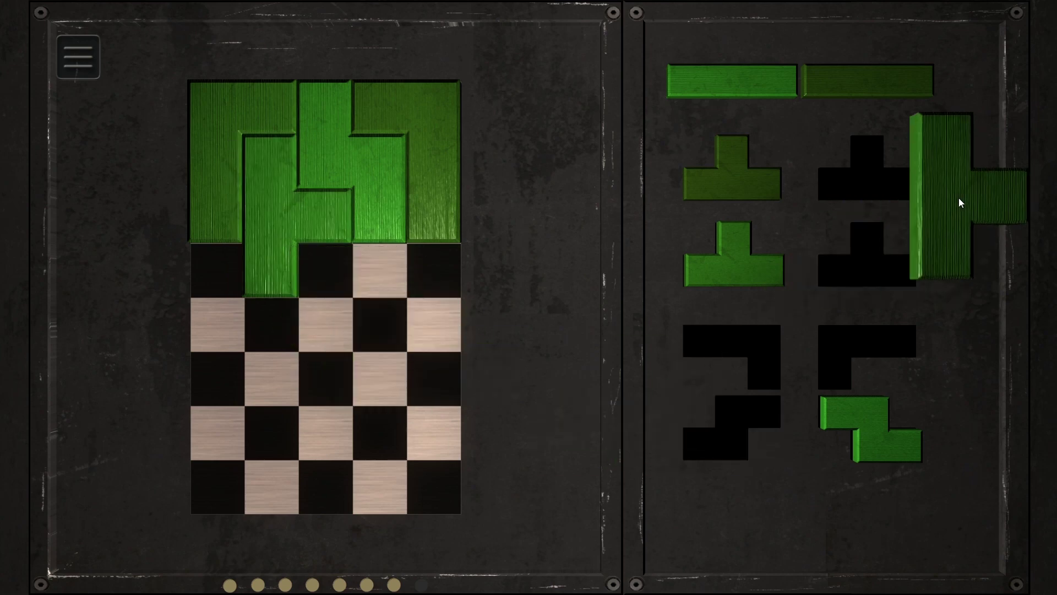
pyautogui.moveTo(911, 437)
pyautogui.mouseDown()
pyautogui.moveTo(427, 292)
pyautogui.moveTo(366, 349)
pyautogui.moveTo(418, 337)
pyautogui.mouseUp()
pyautogui.moveTo(867, 83)
pyautogui.mouseDown()
pyautogui.moveTo(327, 404)
pyautogui.moveTo(247, 353)
pyautogui.mouseUp()
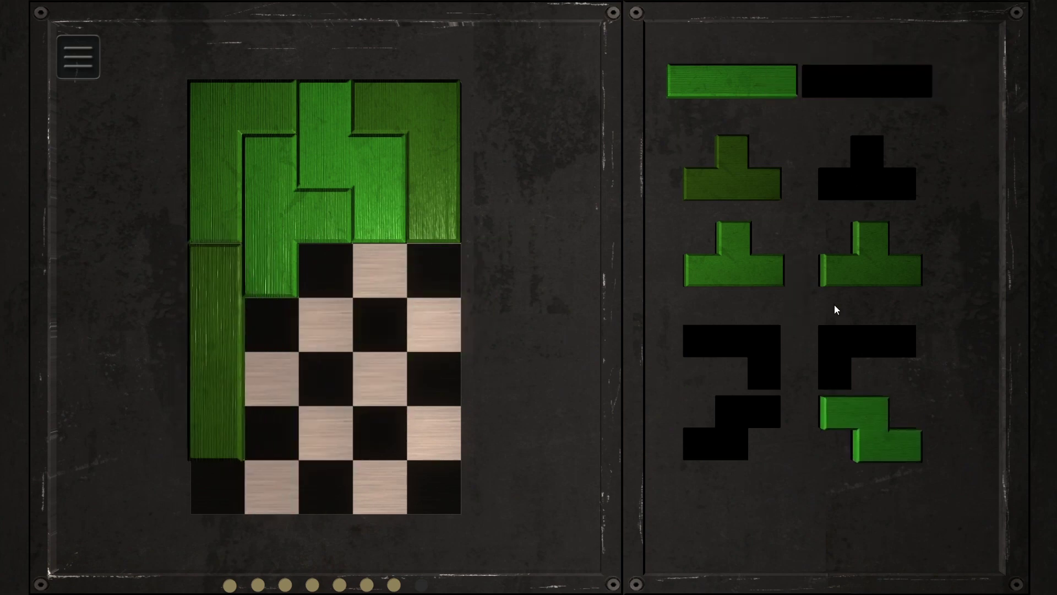
# Test T and Z pieces in rows 4 and 5, then clear them off the board
pyautogui.moveTo(756, 256); pyautogui.dragTo(338, 307)
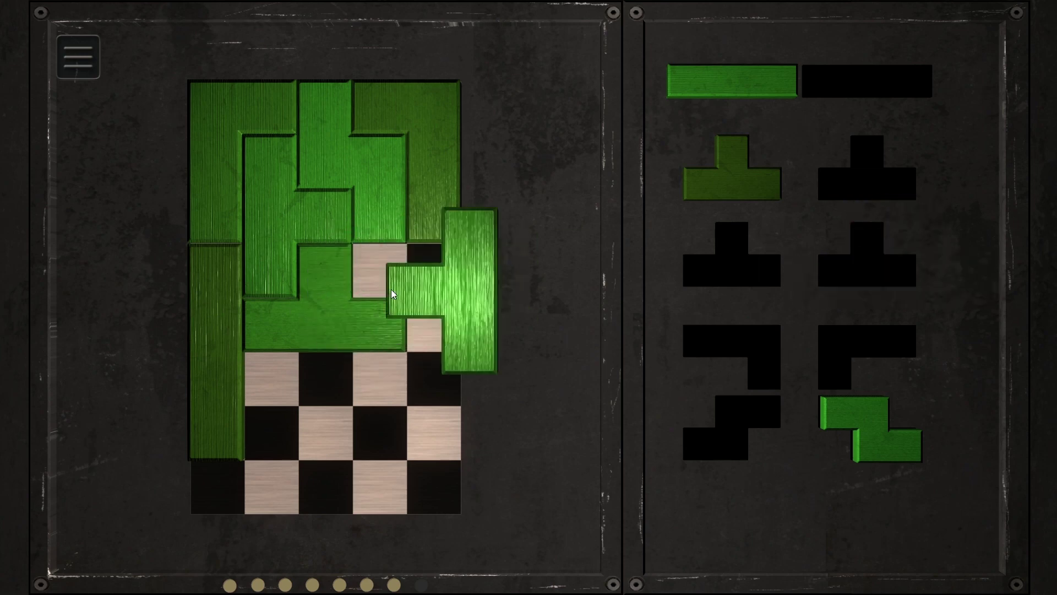
pyautogui.moveTo(823, 256); pyautogui.dragTo(446, 290)
pyautogui.moveTo(870, 430); pyautogui.dragTo(417, 353)
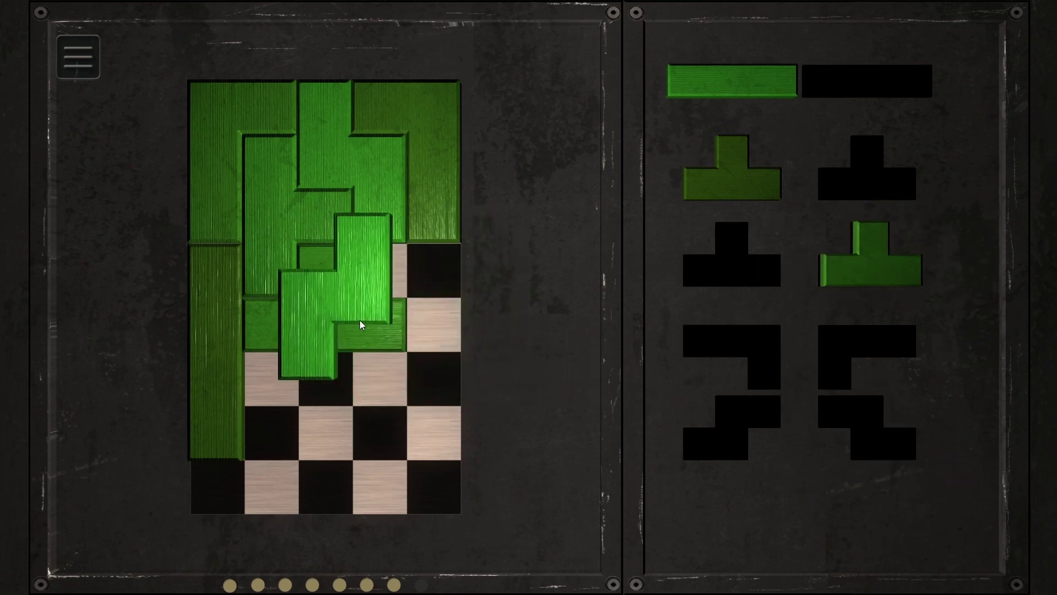
pyautogui.click(382, 334)
pyautogui.moveTo(312, 240)
pyautogui.mouseDown()
pyautogui.moveTo(514, 200)
pyautogui.moveTo(902, 180)
pyautogui.mouseUp()
pyautogui.click(388, 132)
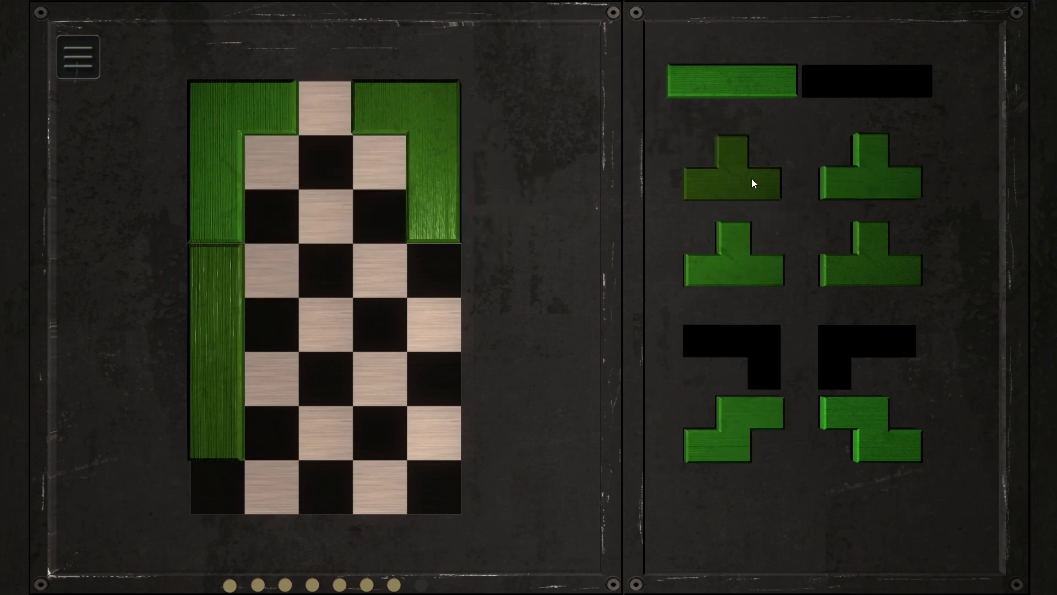
# Fit a T piece into the top-middle and bring the Z piece toward the board
pyautogui.moveTo(383, 209); pyautogui.dragTo(311, 152)
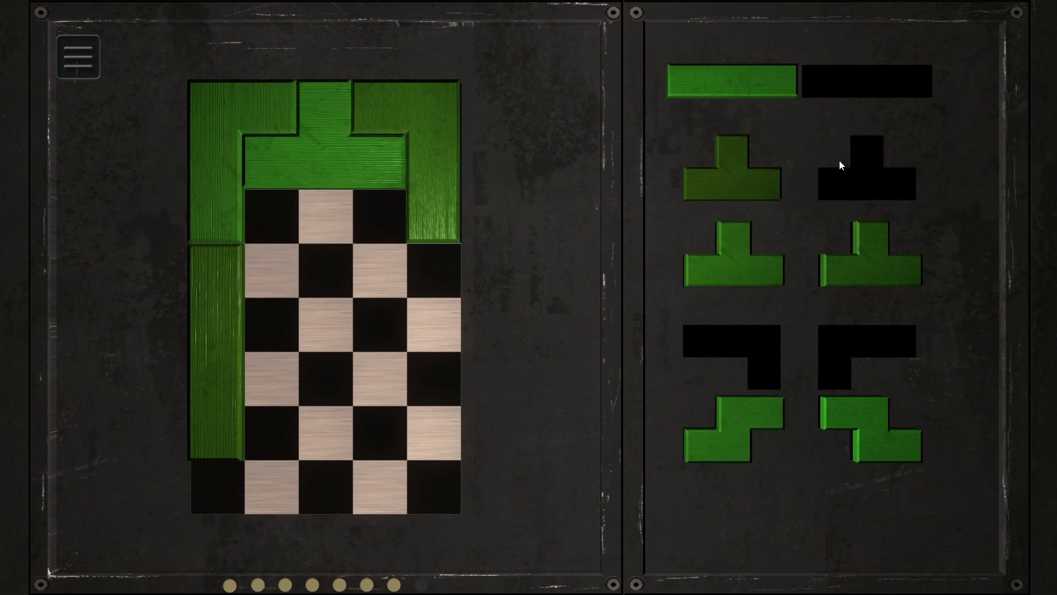
pyautogui.moveTo(887, 262); pyautogui.dragTo(413, 300)
pyautogui.rightClick(383, 264)
pyautogui.moveTo(382, 264); pyautogui.dragTo(959, 361)
pyautogui.moveTo(872, 430)
pyautogui.mouseDown()
pyautogui.moveTo(429, 351)
pyautogui.moveTo(411, 261)
pyautogui.mouseUp()
# Set a vertical T at left-middle, the Z below it, a second T right, then try the bar along the bottom
pyautogui.moveTo(860, 256); pyautogui.dragTo(184, 338)
pyautogui.rightClick(248, 322)
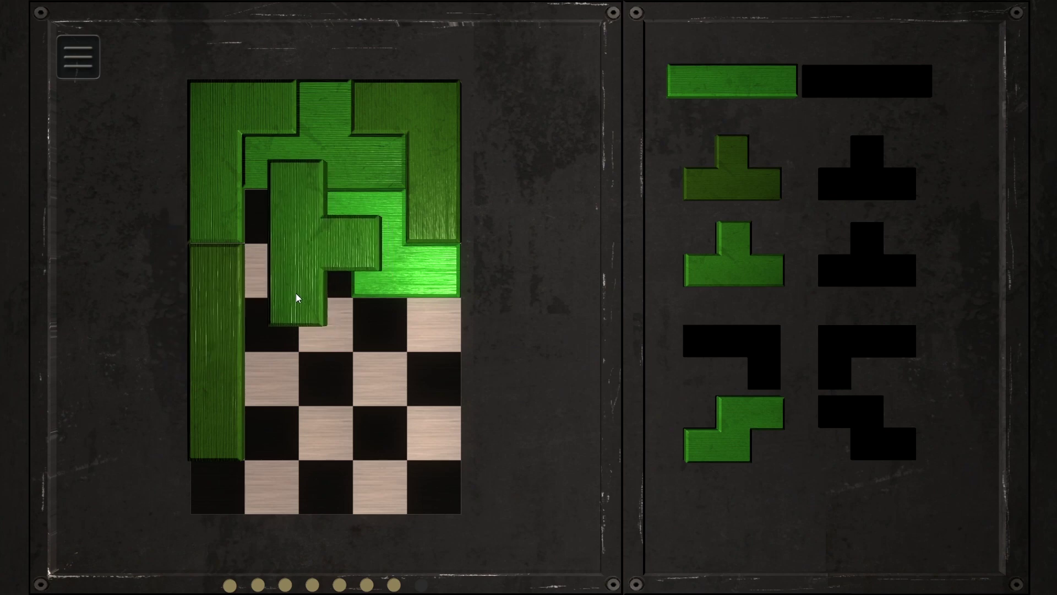
pyautogui.moveTo(248, 322); pyautogui.dragTo(277, 308)
pyautogui.moveTo(715, 444); pyautogui.dragTo(325, 369)
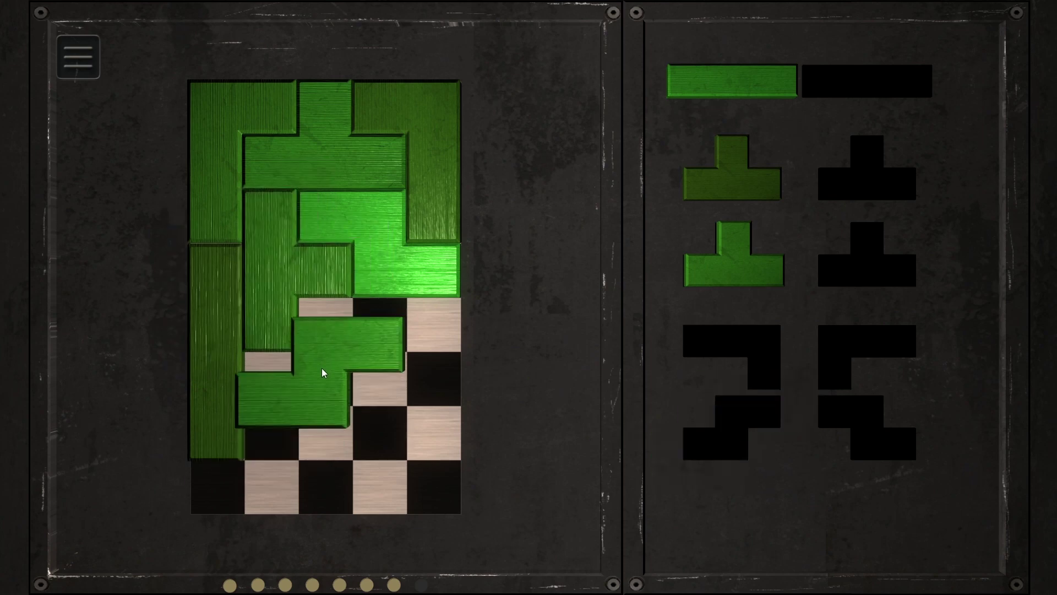
pyautogui.moveTo(733, 252); pyautogui.dragTo(416, 353)
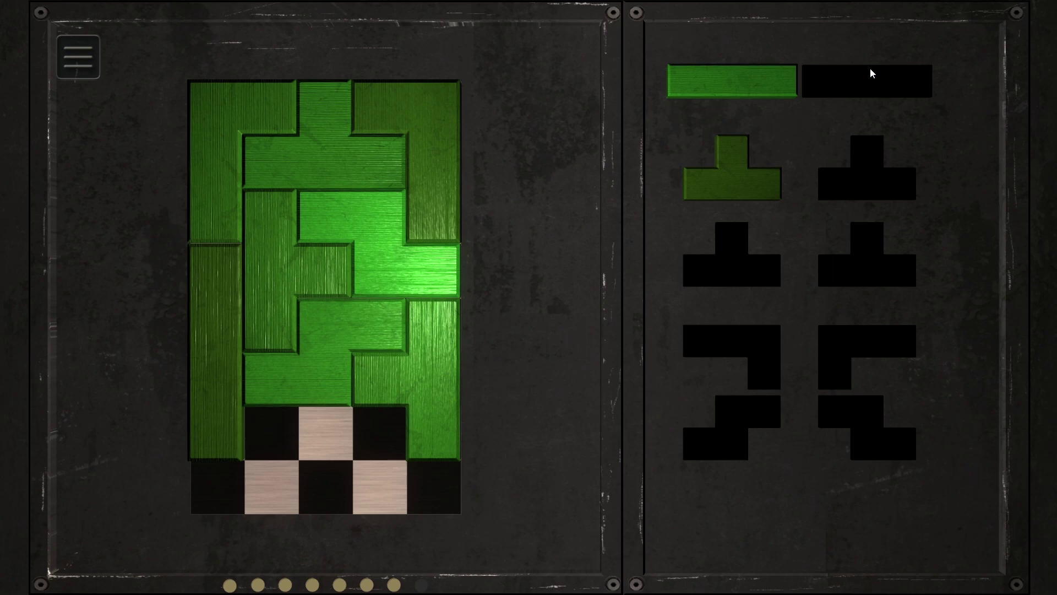
pyautogui.moveTo(726, 90)
pyautogui.mouseDown()
pyautogui.moveTo(308, 501)
pyautogui.moveTo(346, 499)
pyautogui.mouseUp()
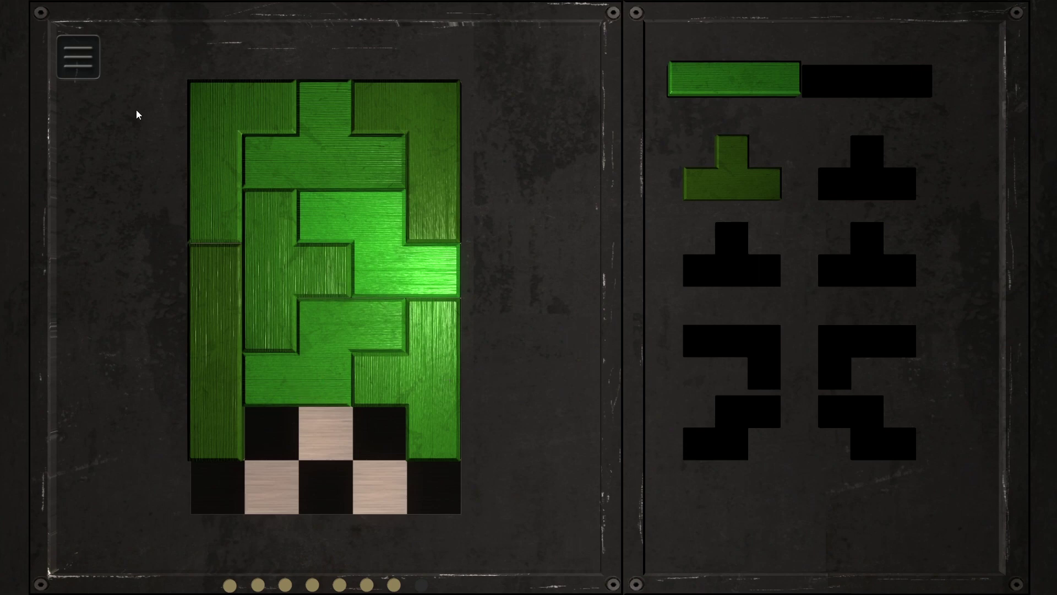
# Restart the puzzle and lay the long bar across the top row
pyautogui.click(83, 58)
pyautogui.click(140, 152)
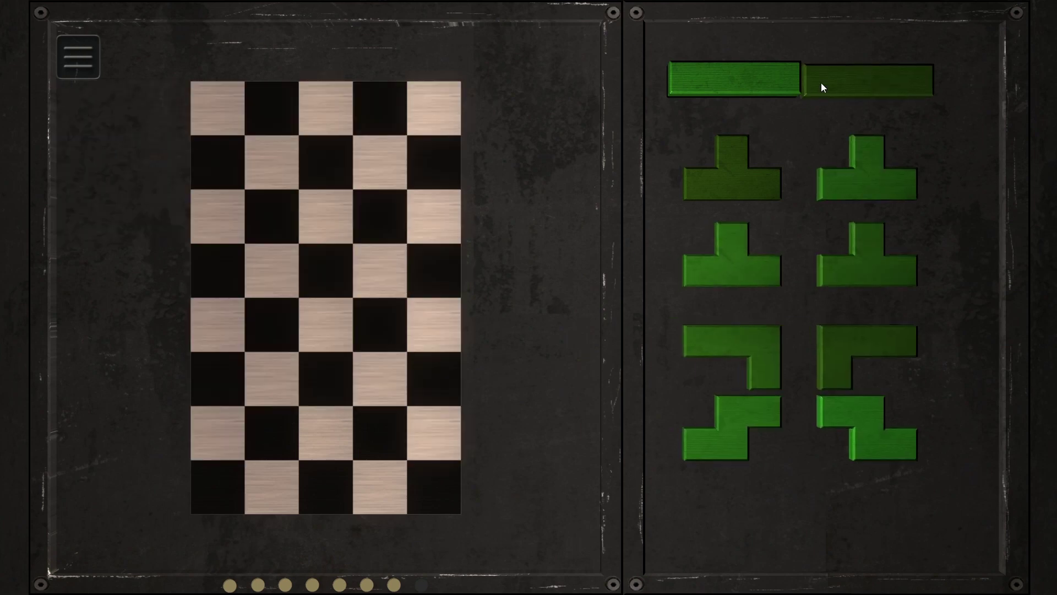
pyautogui.moveTo(768, 83)
pyautogui.mouseDown()
pyautogui.moveTo(299, 112)
pyautogui.moveTo(330, 111)
pyautogui.mouseUp()
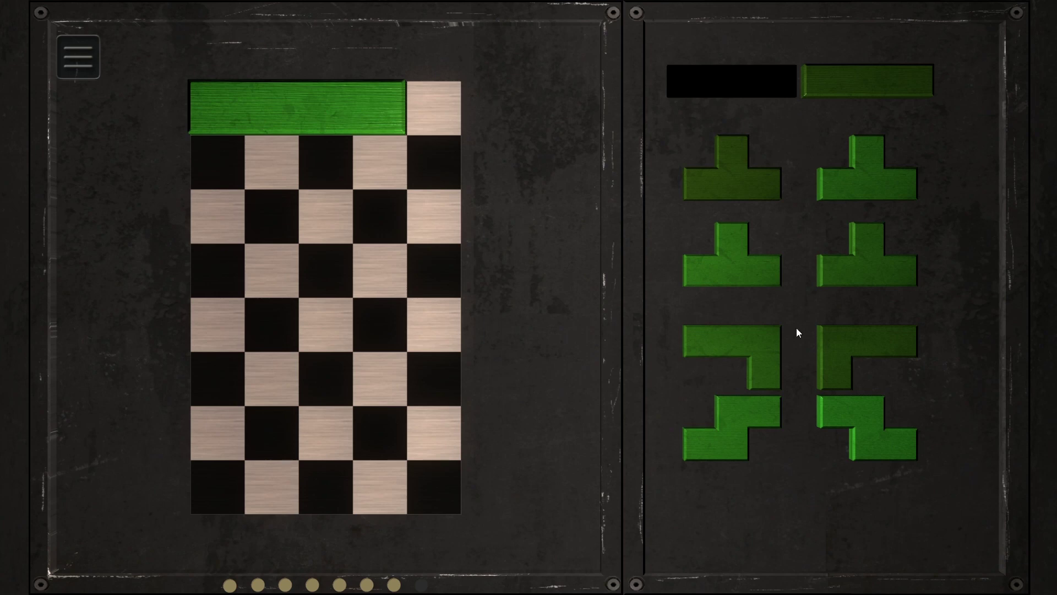
pyautogui.moveTo(837, 340)
pyautogui.mouseDown()
pyautogui.moveTo(409, 171)
pyautogui.moveTo(937, 160)
pyautogui.mouseUp()
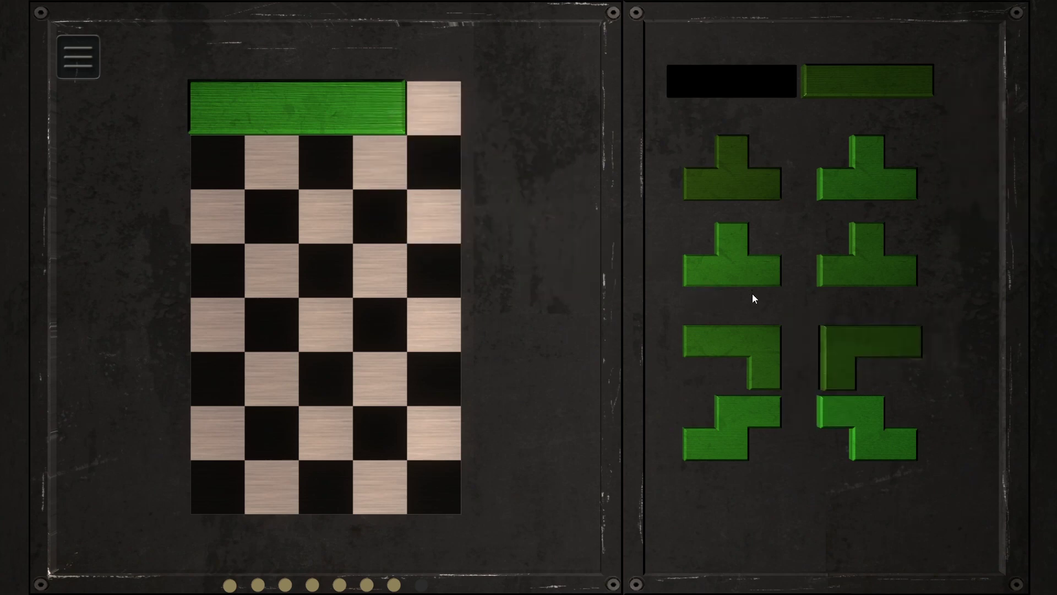
# Try the other L at the top right and an S below the bar, then remove the S
pyautogui.moveTo(745, 350)
pyautogui.mouseDown()
pyautogui.moveTo(421, 101)
pyautogui.moveTo(443, 169)
pyautogui.mouseUp()
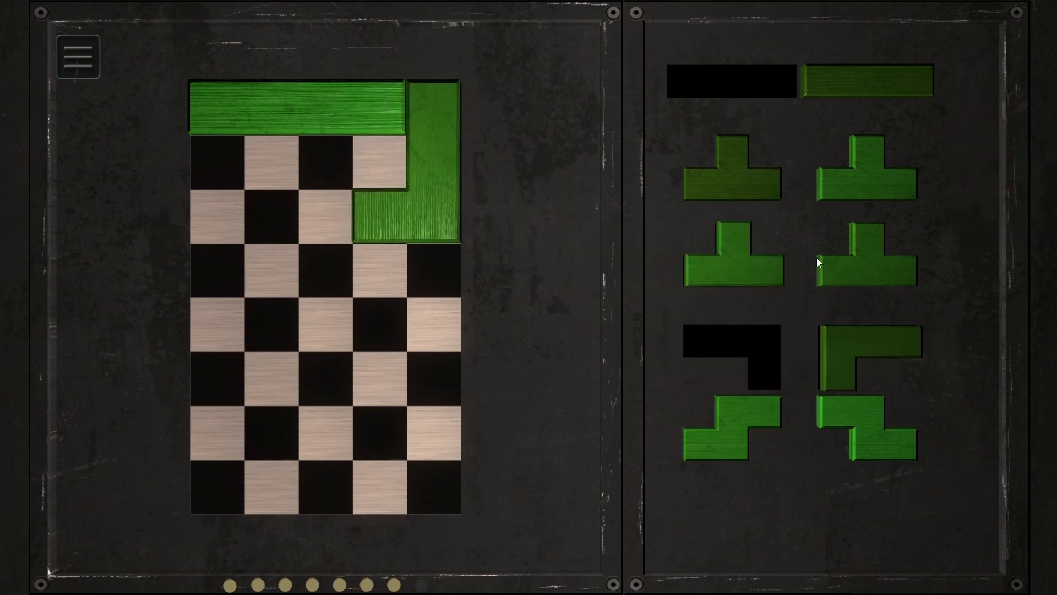
pyautogui.moveTo(682, 453)
pyautogui.mouseDown()
pyautogui.moveTo(335, 144)
pyautogui.moveTo(334, 194)
pyautogui.mouseUp()
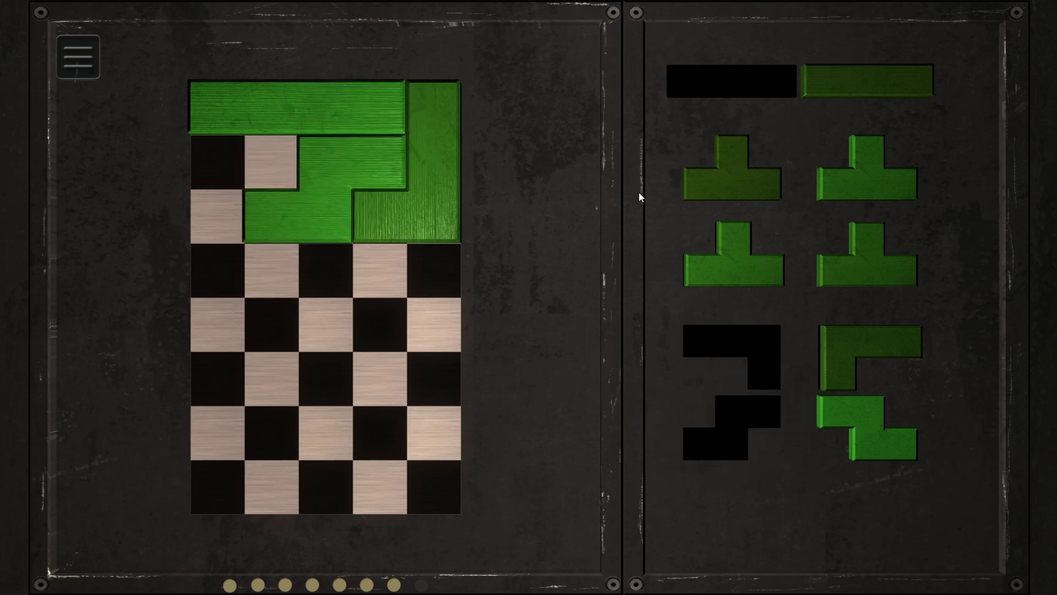
pyautogui.click(278, 205)
# Move the L into the bottom-right corner and rotate the dark L into the bottom-left corner
pyautogui.moveTo(437, 177)
pyautogui.mouseDown()
pyautogui.moveTo(394, 455)
pyautogui.moveTo(413, 463)
pyautogui.mouseUp()
pyautogui.click(416, 88)
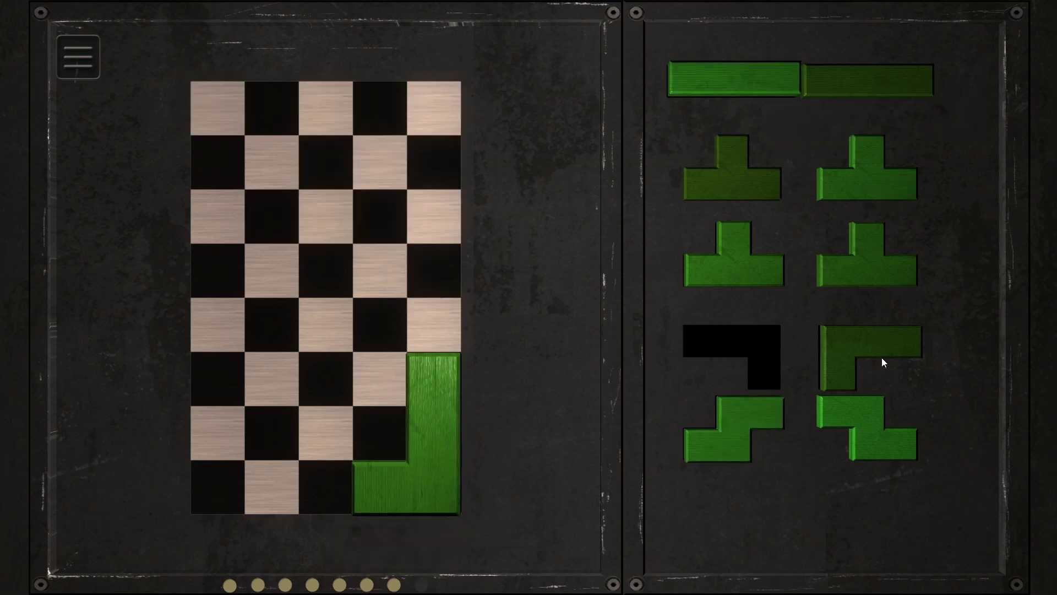
pyautogui.moveTo(882, 362)
pyautogui.mouseDown()
pyautogui.moveTo(402, 303)
pyautogui.moveTo(266, 163)
pyautogui.mouseUp()
pyautogui.rightClick(384, 286)
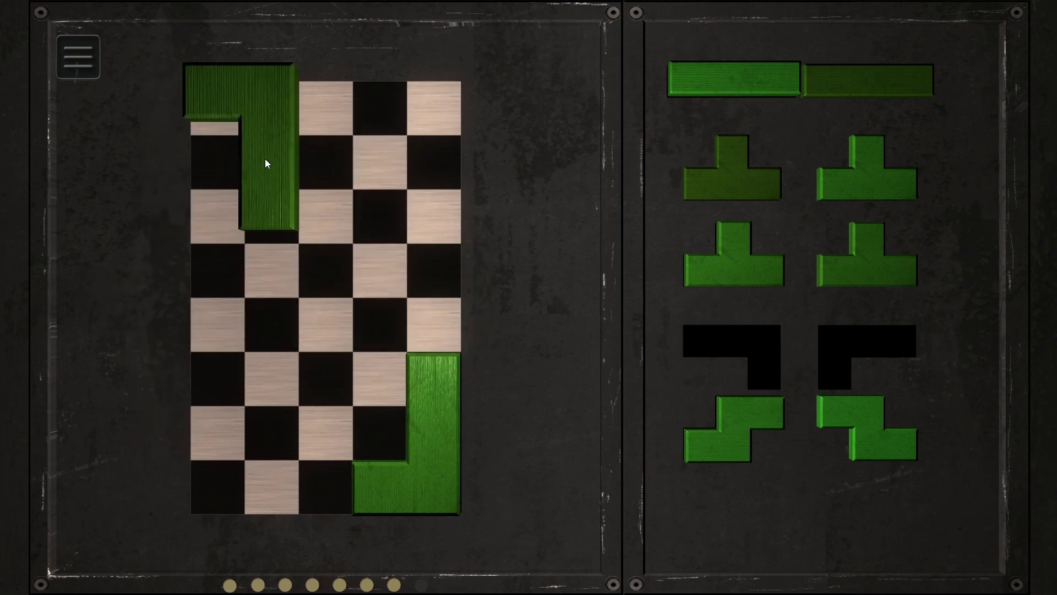
pyautogui.moveTo(265, 163)
pyautogui.mouseDown()
pyautogui.moveTo(446, 168)
pyautogui.moveTo(260, 325)
pyautogui.moveTo(292, 484)
pyautogui.mouseUp()
pyautogui.rightClick(273, 397)
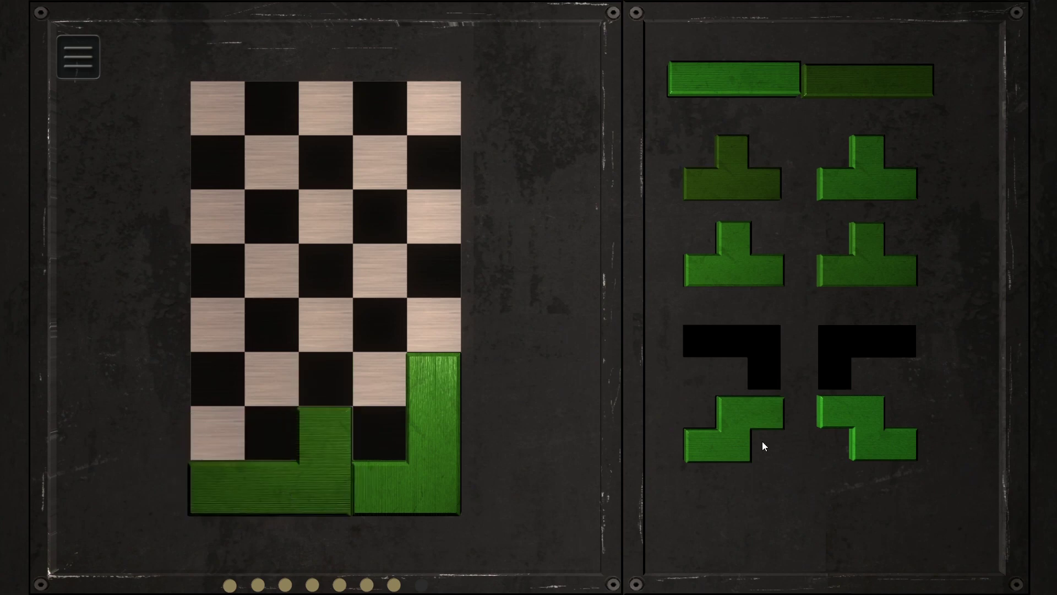
# Test both S pieces above the bottom-left L and pick up a T piece
pyautogui.moveTo(823, 408); pyautogui.dragTo(302, 394)
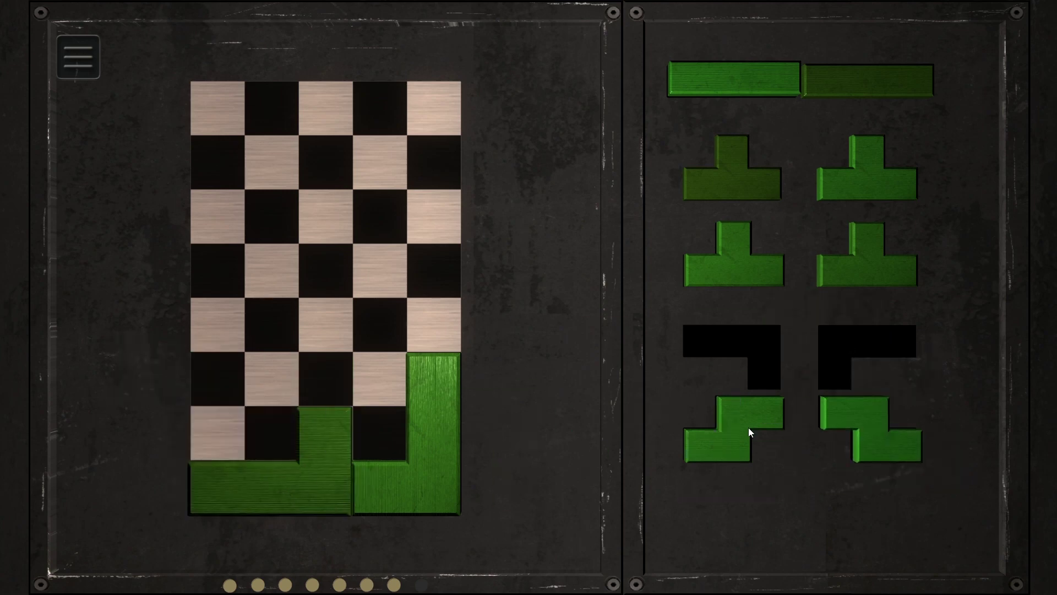
pyautogui.moveTo(748, 427); pyautogui.dragTo(262, 409)
pyautogui.moveTo(866, 415); pyautogui.dragTo(623, 416)
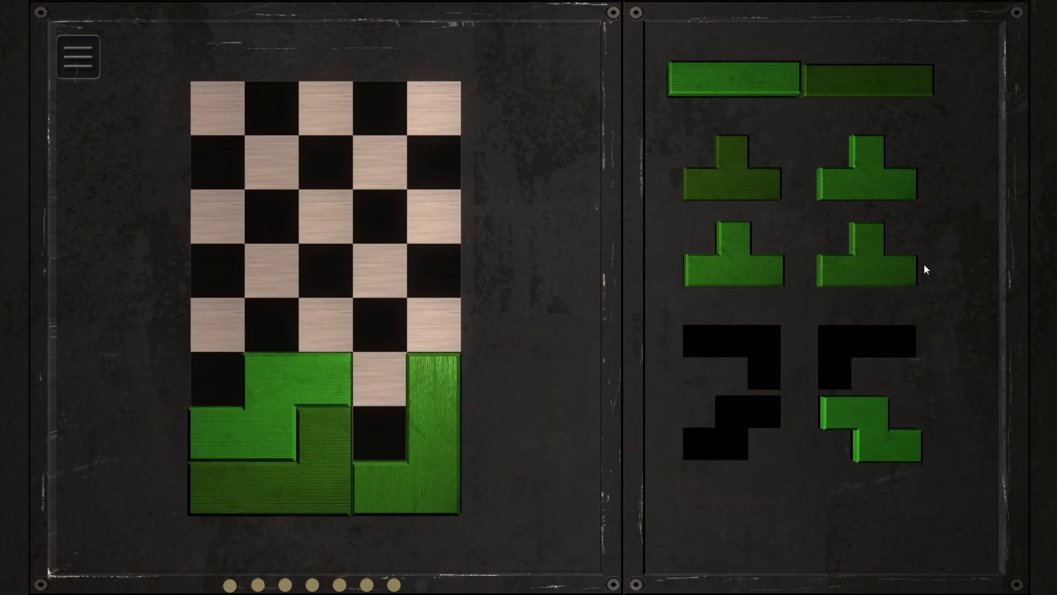
pyautogui.moveTo(750, 256)
pyautogui.mouseDown()
pyautogui.moveTo(475, 361)
pyautogui.moveTo(330, 366)
pyautogui.mouseUp()
pyautogui.rightClick(331, 365)
# Try an upright S in the left columns and stand the long bar in the right column
pyautogui.moveTo(909, 81)
pyautogui.mouseDown()
pyautogui.moveTo(459, 333)
pyautogui.moveTo(406, 380)
pyautogui.moveTo(404, 363)
pyautogui.mouseUp()
pyautogui.rightClick(459, 332)
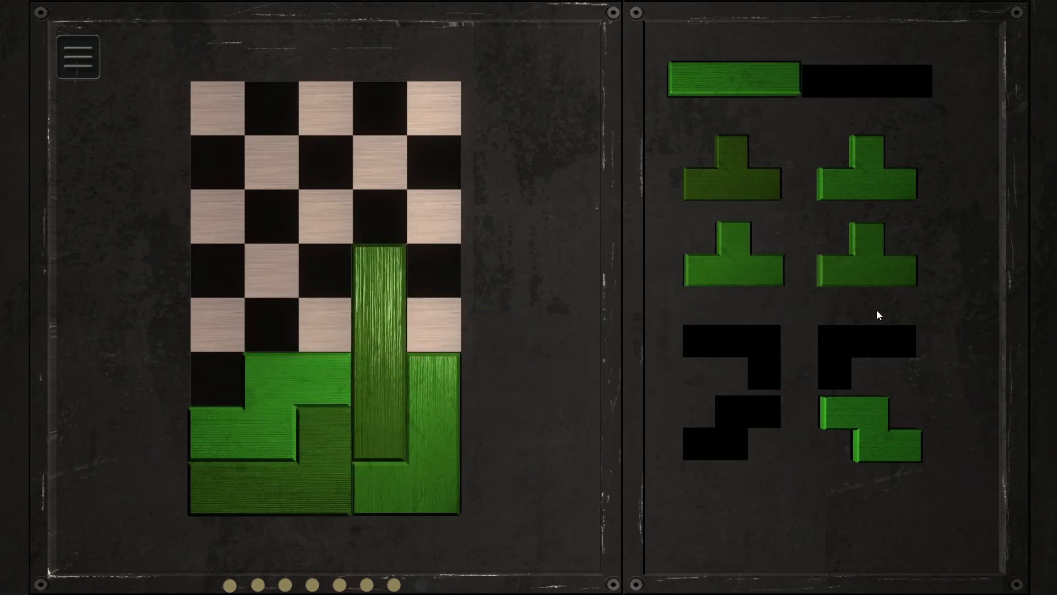
pyautogui.rightClick(217, 320)
pyautogui.moveTo(886, 429)
pyautogui.mouseDown()
pyautogui.moveTo(217, 319)
pyautogui.moveTo(574, 236)
pyautogui.moveTo(833, 145)
pyautogui.mouseUp()
pyautogui.rightClick(574, 236)
pyautogui.moveTo(734, 79)
pyautogui.mouseDown()
pyautogui.moveTo(407, 267)
pyautogui.moveTo(445, 231)
pyautogui.mouseUp()
pyautogui.rightClick(408, 266)
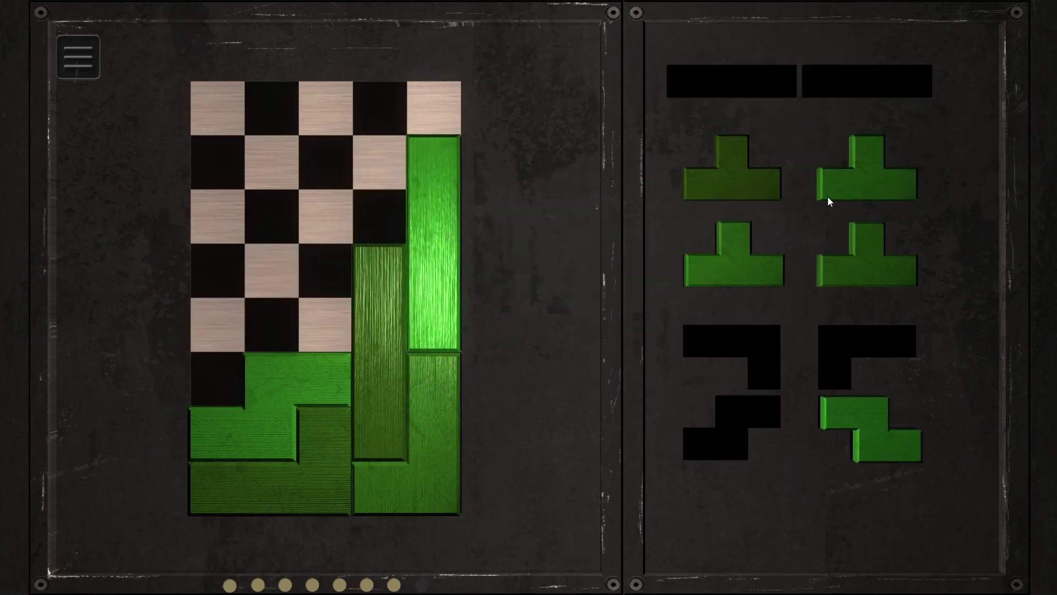
# Fit T pieces into the top-right and left column, testing the Z over the board
pyautogui.rightClick(373, 176)
pyautogui.moveTo(907, 252)
pyautogui.mouseDown()
pyautogui.moveTo(373, 177)
pyautogui.moveTo(424, 126)
pyautogui.mouseUp()
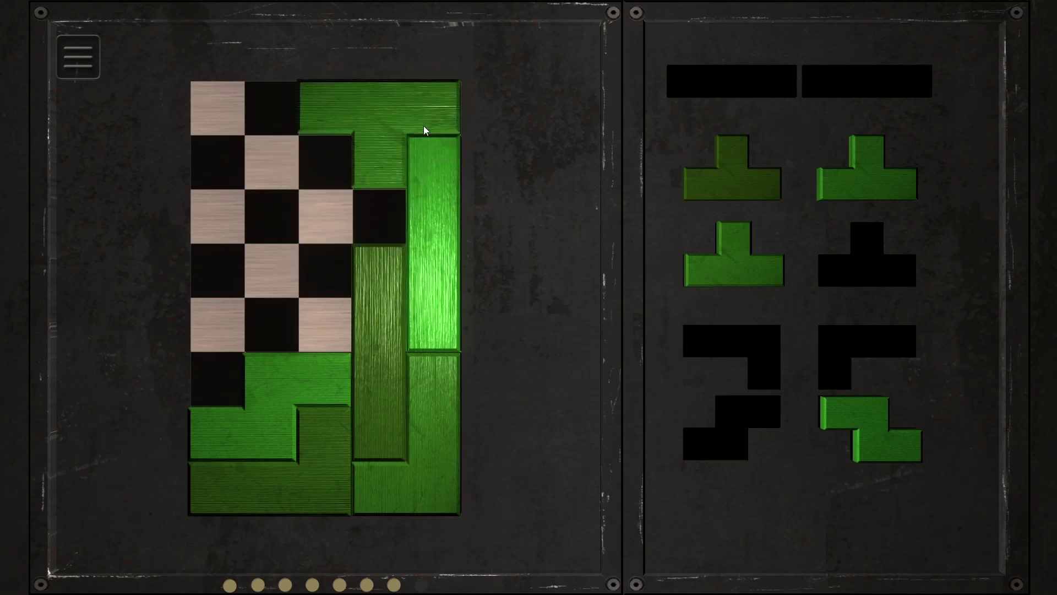
pyautogui.rightClick(292, 309)
pyautogui.moveTo(880, 202)
pyautogui.mouseDown()
pyautogui.moveTo(293, 309)
pyautogui.moveTo(237, 344)
pyautogui.mouseUp()
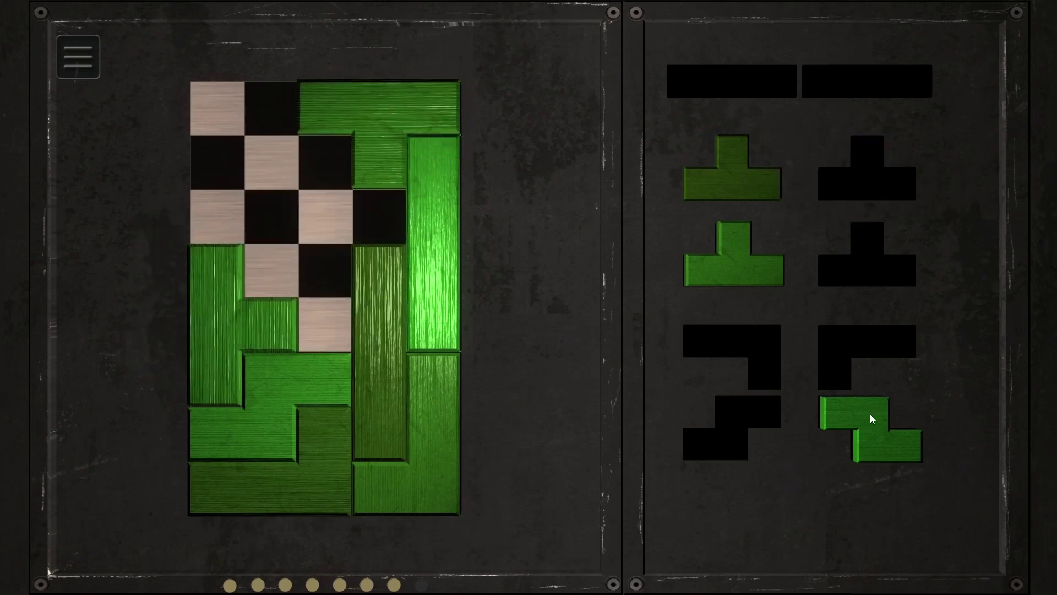
pyautogui.moveTo(874, 420)
pyautogui.mouseDown()
pyautogui.moveTo(365, 257)
pyautogui.moveTo(961, 295)
pyautogui.mouseUp()
pyautogui.rightClick(315, 266)
pyautogui.moveTo(734, 252)
pyautogui.mouseDown()
pyautogui.moveTo(316, 267)
pyautogui.moveTo(322, 295)
pyautogui.moveTo(258, 157)
pyautogui.moveTo(377, 236)
pyautogui.moveTo(956, 184)
pyautogui.mouseUp()
pyautogui.rightClick(316, 300)
pyautogui.rightClick(277, 168)
# Move the long bar to the left column, a T to top-middle, and an upright Z at left-middle
pyautogui.moveTo(272, 314); pyautogui.dragTo(505, 251)
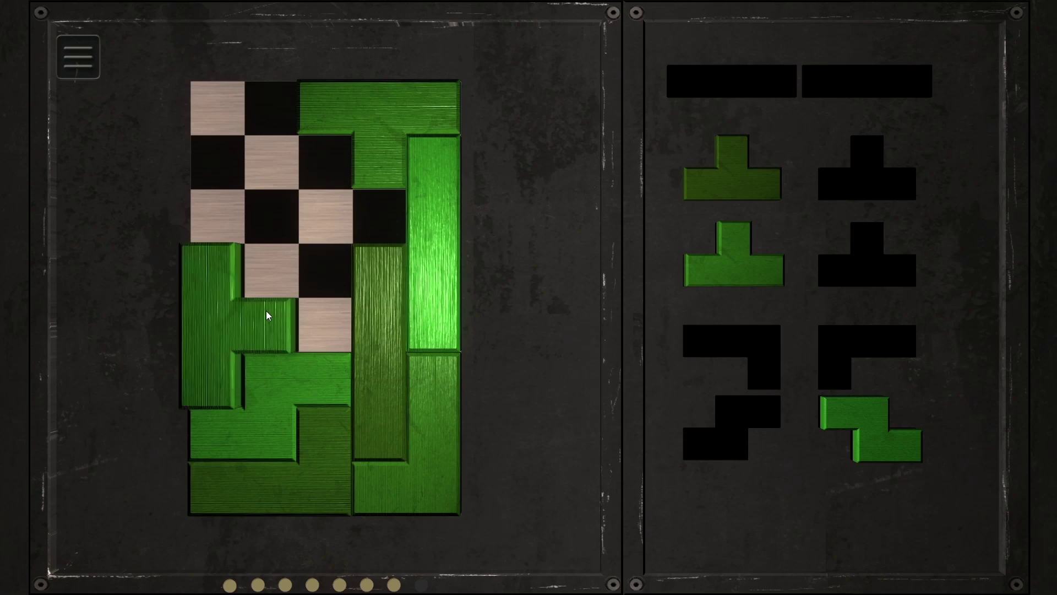
pyautogui.moveTo(377, 329); pyautogui.dragTo(223, 158)
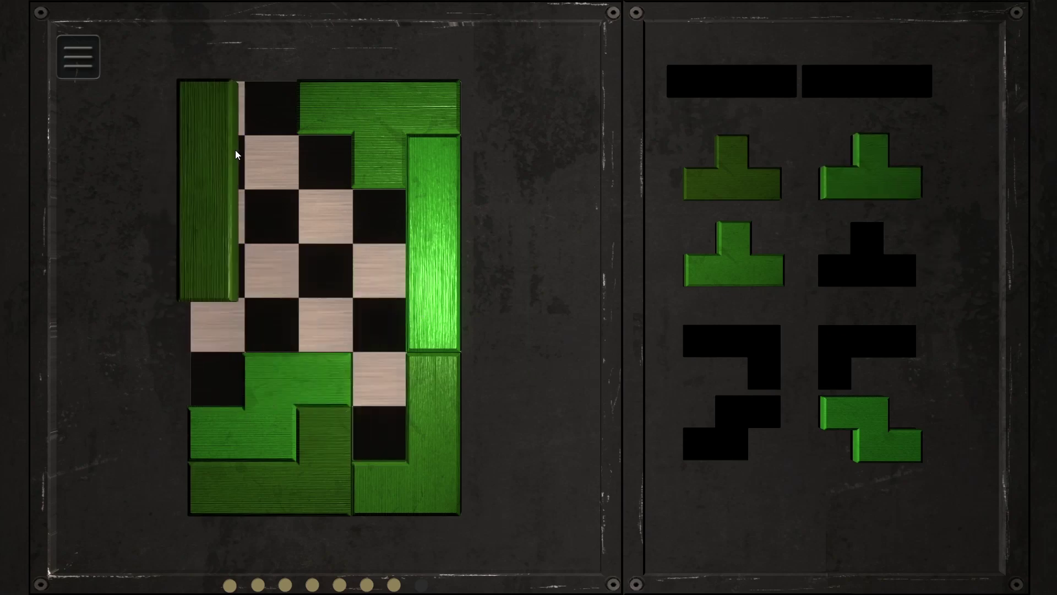
pyautogui.rightClick(278, 237)
pyautogui.moveTo(911, 176)
pyautogui.mouseDown()
pyautogui.moveTo(278, 236)
pyautogui.moveTo(326, 170)
pyautogui.mouseUp()
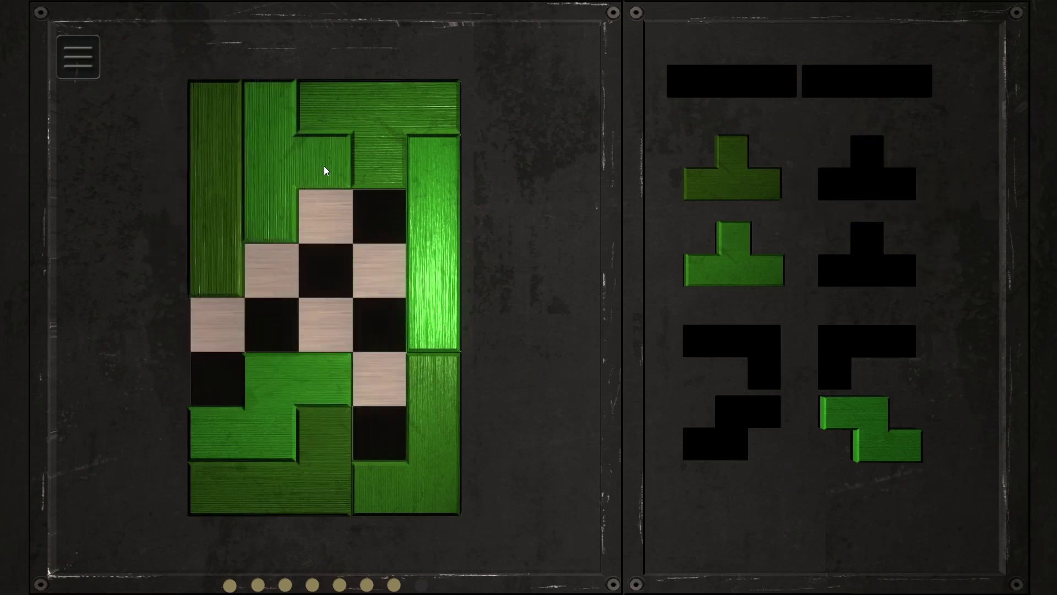
pyautogui.moveTo(890, 419)
pyautogui.mouseDown()
pyautogui.moveTo(389, 233)
pyautogui.moveTo(313, 289)
pyautogui.moveTo(255, 312)
pyautogui.mouseUp()
pyautogui.rightClick(313, 290)
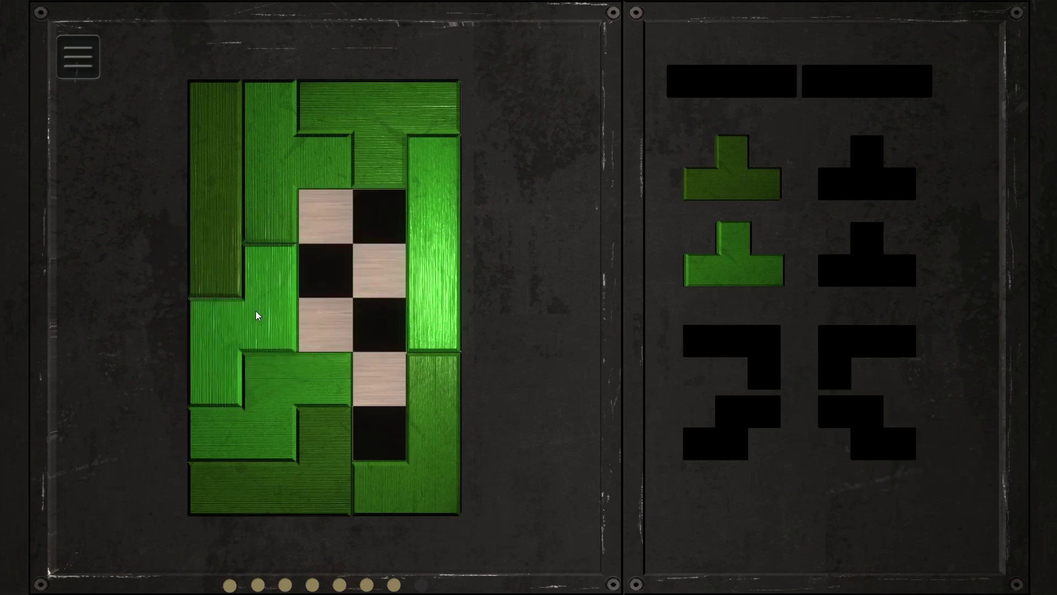
# Remove both bottom L pieces, the Z piece and the right-column bar from the board
pyautogui.click(406, 437)
pyautogui.click(343, 479)
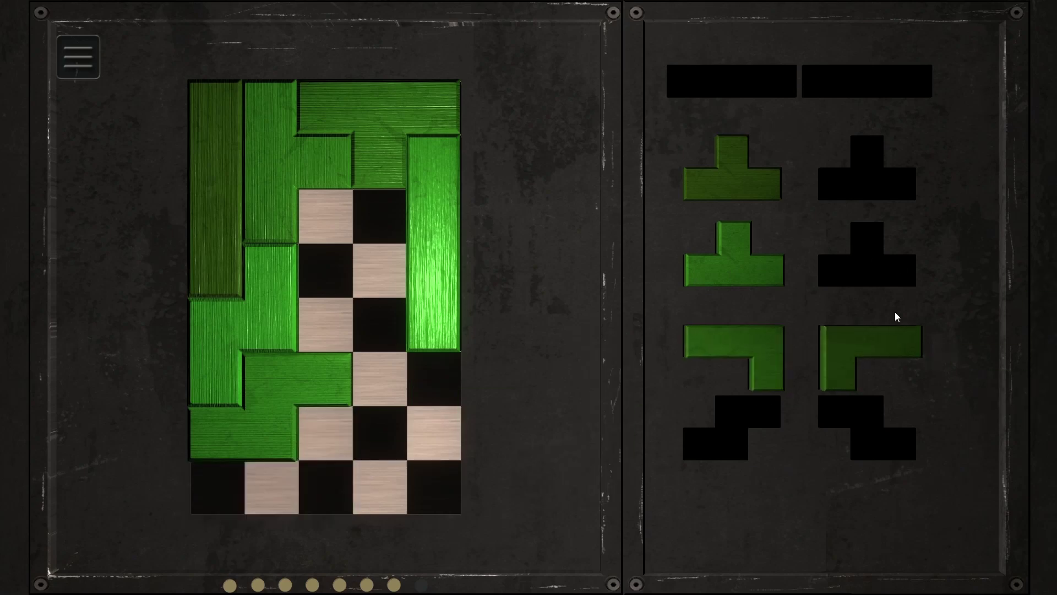
pyautogui.click(272, 389)
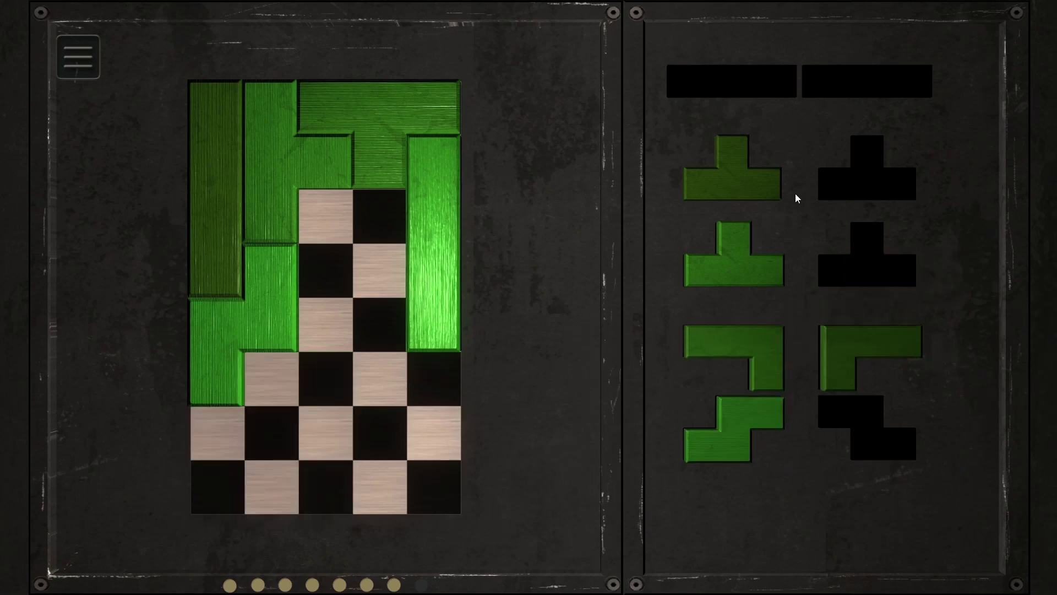
pyautogui.click(457, 316)
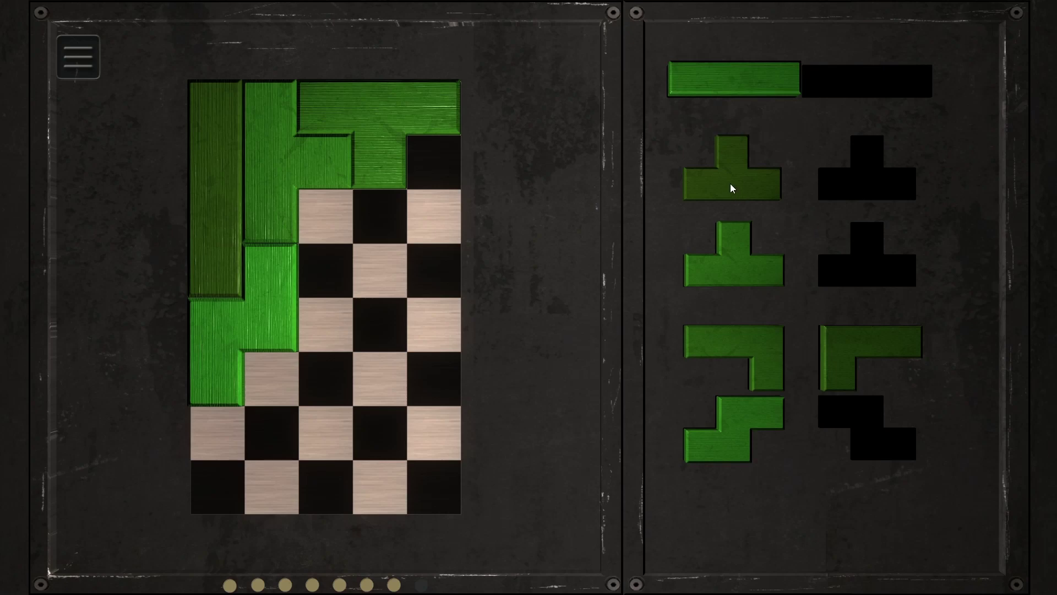
# Place the S in the centre columns, the long bar in the right column, and a T in the centre
pyautogui.moveTo(730, 189); pyautogui.dragTo(613, 296)
pyautogui.moveTo(720, 401)
pyautogui.mouseDown()
pyautogui.moveTo(321, 308)
pyautogui.moveTo(393, 282)
pyautogui.moveTo(453, 209)
pyautogui.mouseUp()
pyautogui.moveTo(724, 176); pyautogui.dragTo(416, 221)
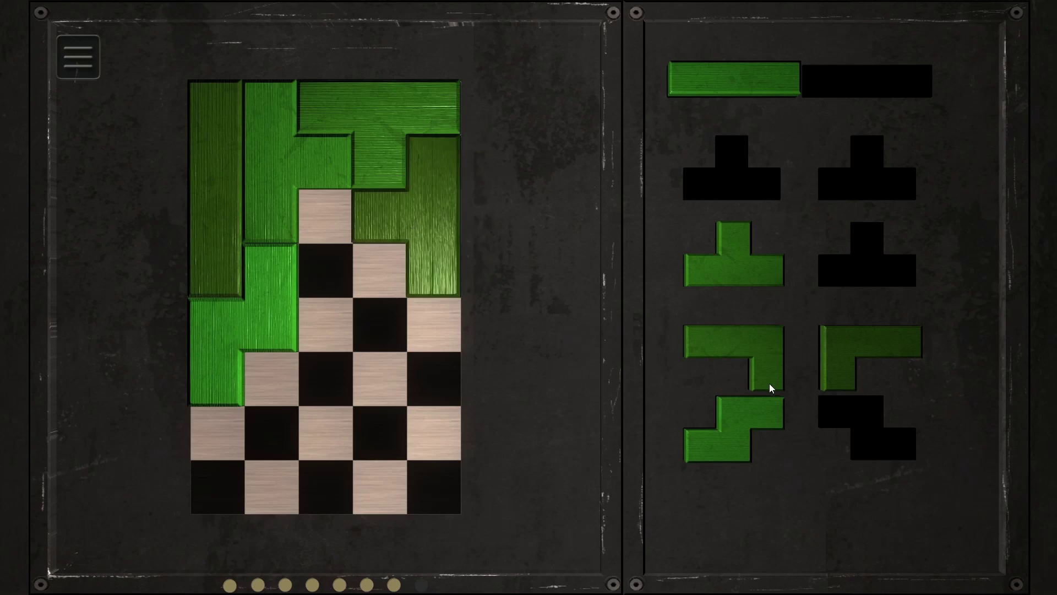
pyautogui.moveTo(750, 453)
pyautogui.mouseDown()
pyautogui.moveTo(359, 317)
pyautogui.moveTo(358, 298)
pyautogui.mouseUp()
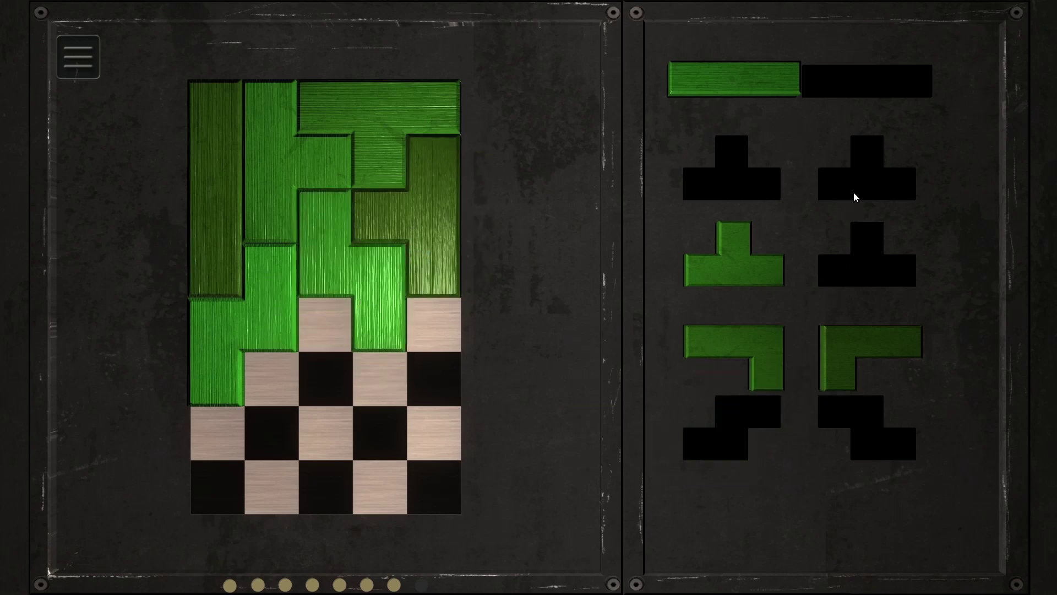
pyautogui.moveTo(702, 92); pyautogui.dragTo(456, 413)
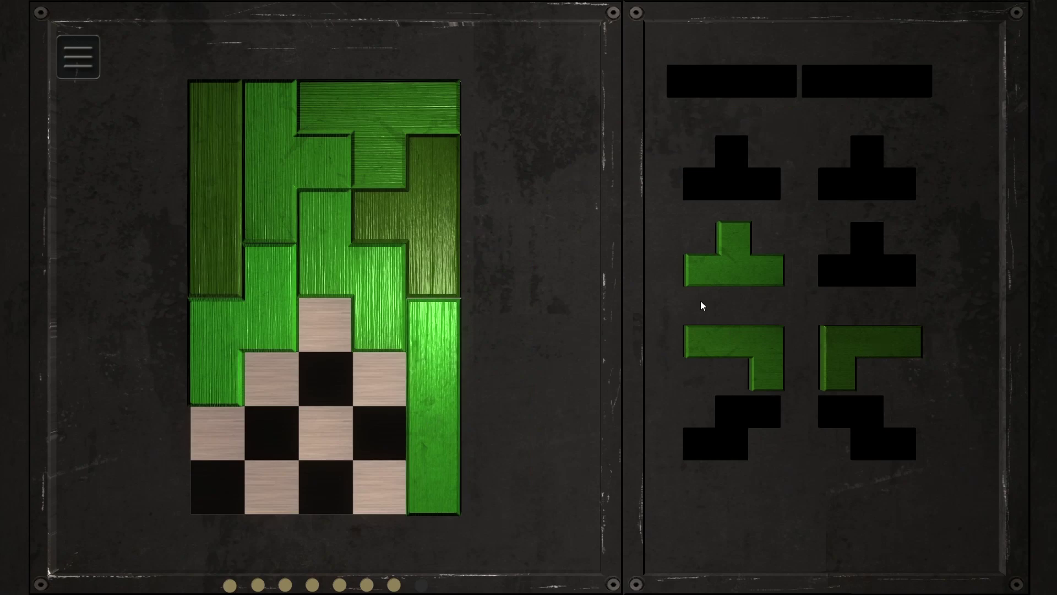
pyautogui.moveTo(725, 259)
pyautogui.mouseDown()
pyautogui.moveTo(289, 344)
pyautogui.moveTo(317, 358)
pyautogui.mouseUp()
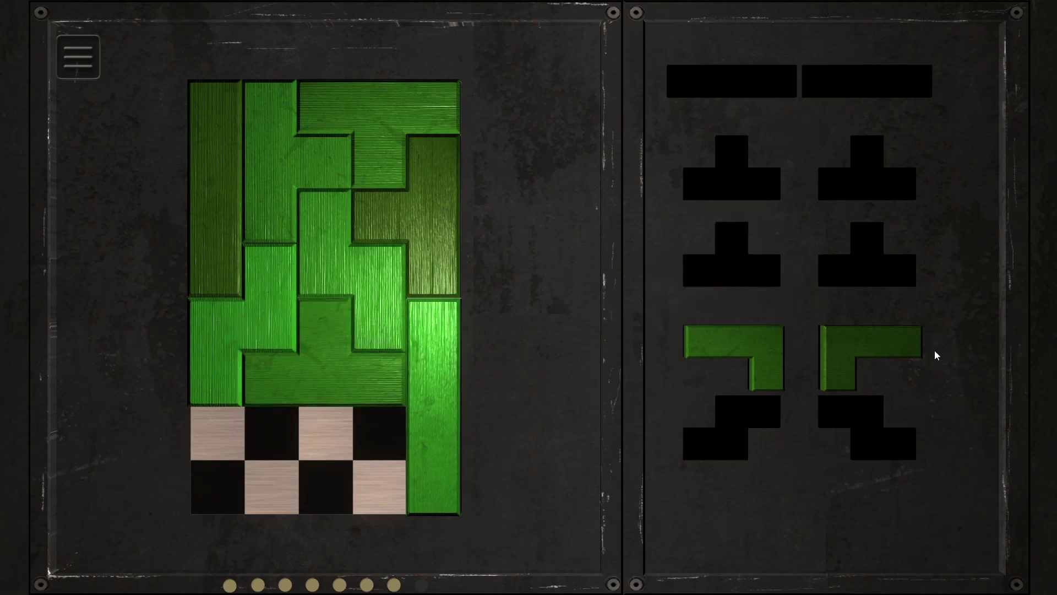
# Fit the L pieces into the lower-right gap and lower-left, solving the fifteenth puzzle
pyautogui.moveTo(766, 360); pyautogui.dragTo(341, 448)
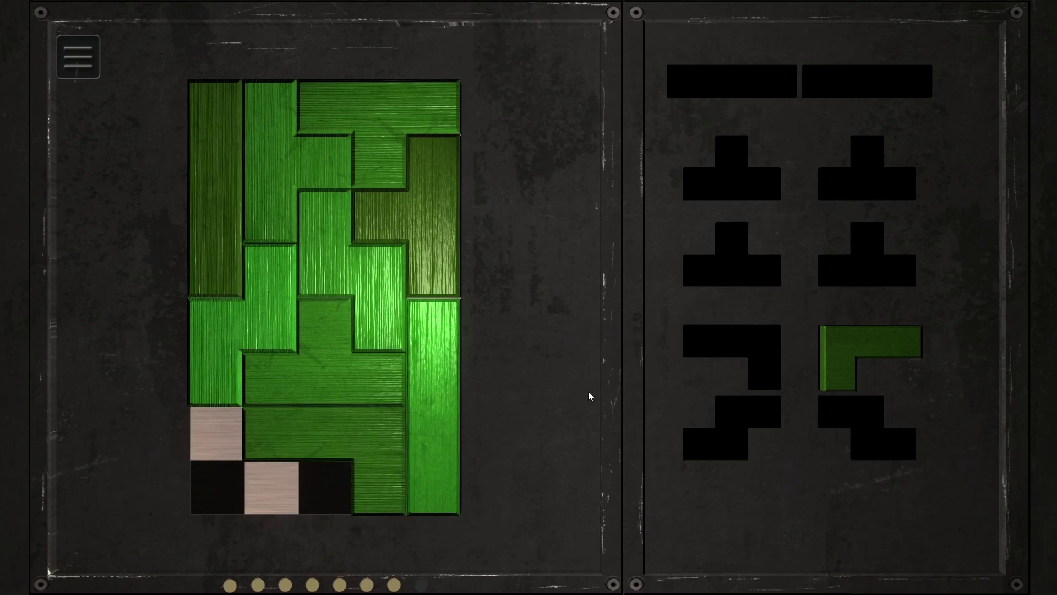
pyautogui.moveTo(838, 353)
pyautogui.mouseDown()
pyautogui.moveTo(245, 461)
pyautogui.moveTo(240, 503)
pyautogui.moveTo(193, 469)
pyautogui.moveTo(196, 423)
pyautogui.moveTo(248, 490)
pyautogui.moveTo(256, 468)
pyautogui.moveTo(741, 229)
pyautogui.moveTo(295, 366)
pyautogui.moveTo(318, 461)
pyautogui.moveTo(285, 492)
pyautogui.moveTo(321, 493)
pyautogui.moveTo(303, 498)
pyautogui.moveTo(305, 431)
pyautogui.moveTo(849, 166)
pyautogui.moveTo(736, 218)
pyautogui.moveTo(688, 216)
pyautogui.mouseUp()
pyautogui.moveTo(366, 423); pyautogui.dragTo(621, 331)
pyautogui.moveTo(396, 383)
pyautogui.mouseDown()
pyautogui.moveTo(618, 338)
pyautogui.moveTo(430, 398)
pyautogui.mouseUp()
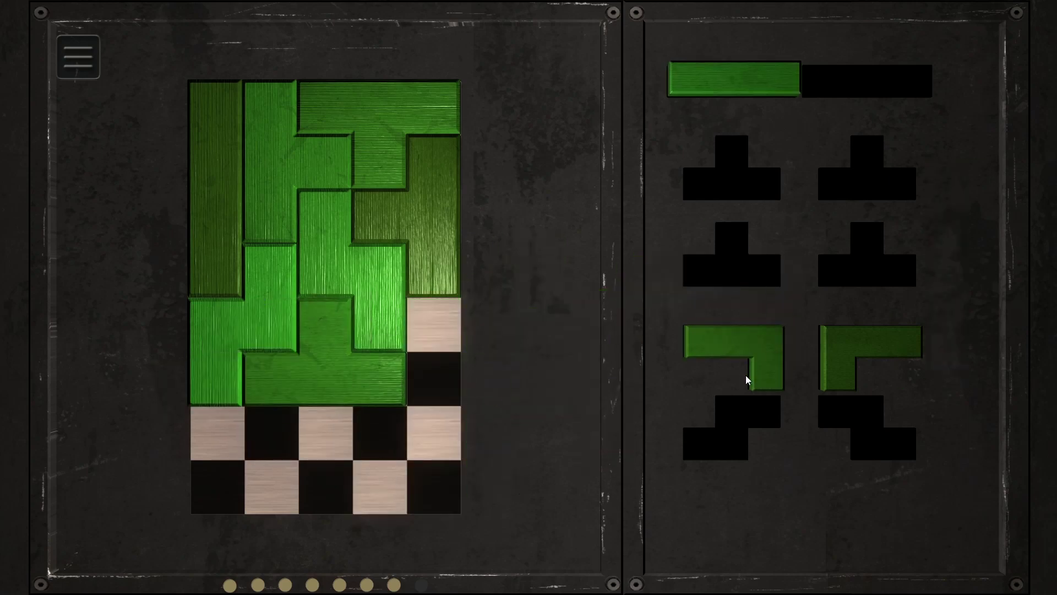
pyautogui.moveTo(704, 334); pyautogui.dragTo(401, 370)
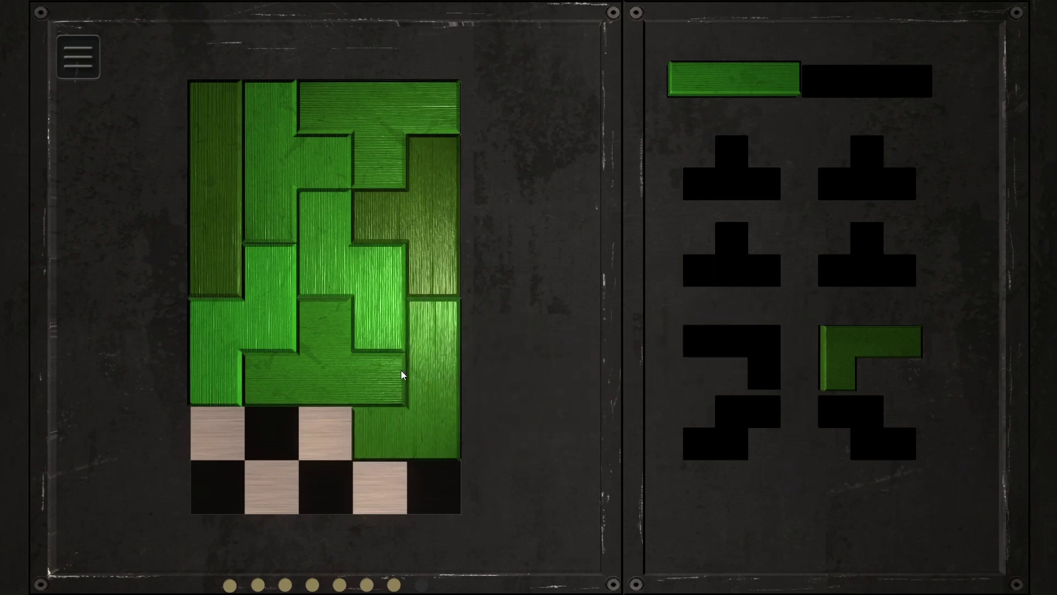
pyautogui.moveTo(890, 355)
pyautogui.mouseDown()
pyautogui.moveTo(482, 444)
pyautogui.moveTo(189, 445)
pyautogui.moveTo(216, 433)
pyautogui.mouseUp()
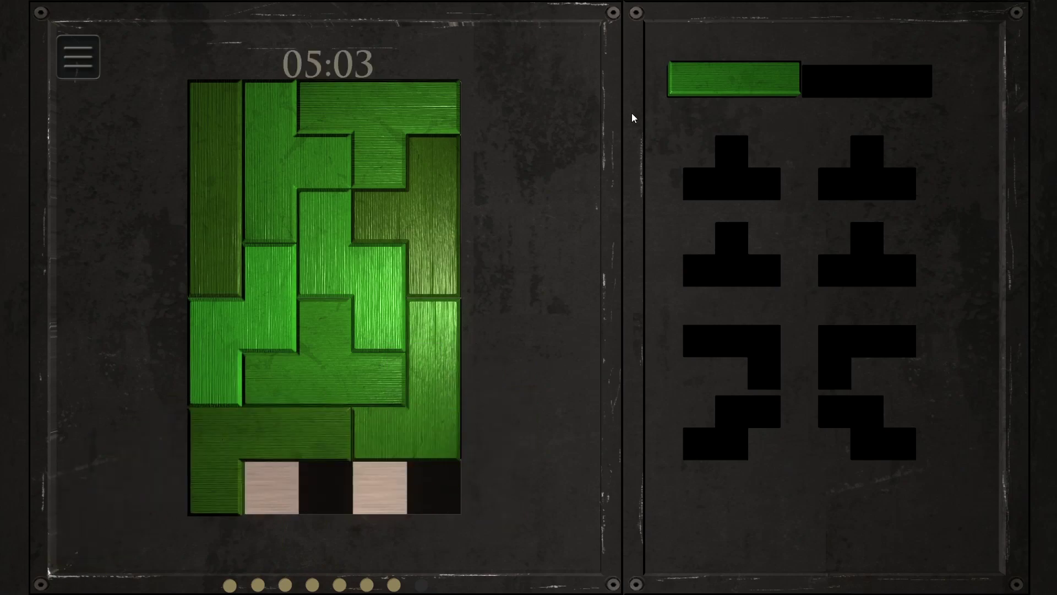
pyautogui.moveTo(661, 91)
pyautogui.mouseDown()
pyautogui.moveTo(275, 511)
pyautogui.moveTo(278, 498)
pyautogui.mouseUp()
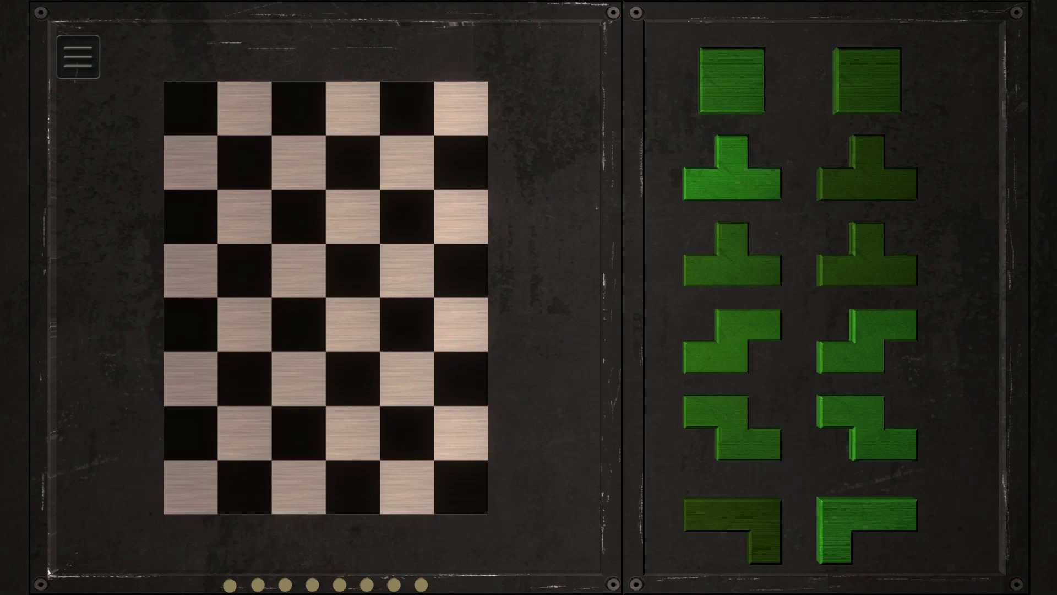
# Place both L pieces at the bottom and two squares in the lower middle
pyautogui.moveTo(876, 520); pyautogui.dragTo(417, 489)
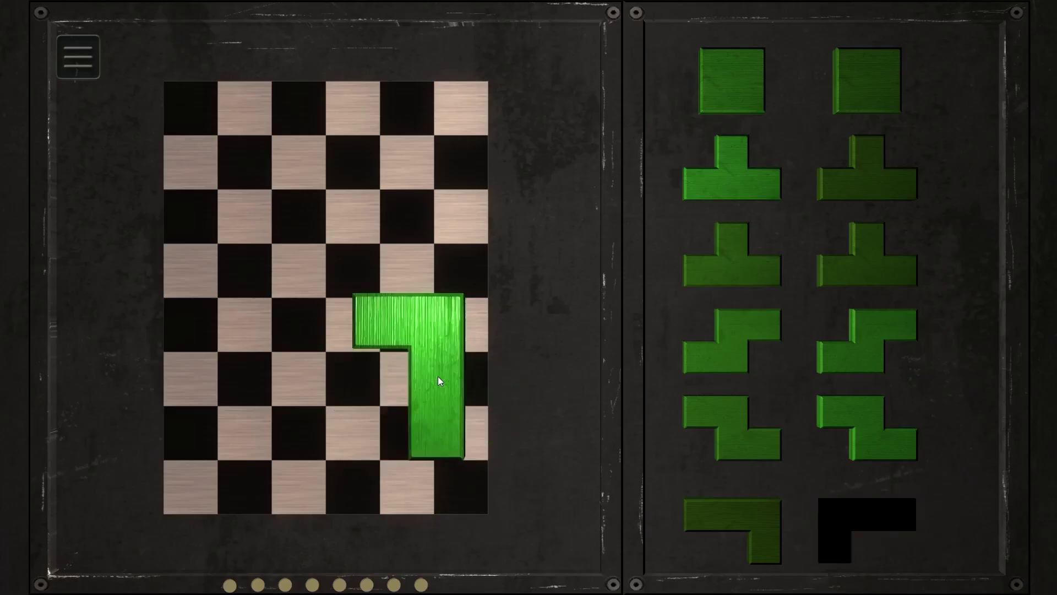
pyautogui.moveTo(730, 510)
pyautogui.mouseDown()
pyautogui.moveTo(265, 465)
pyautogui.moveTo(216, 473)
pyautogui.mouseUp()
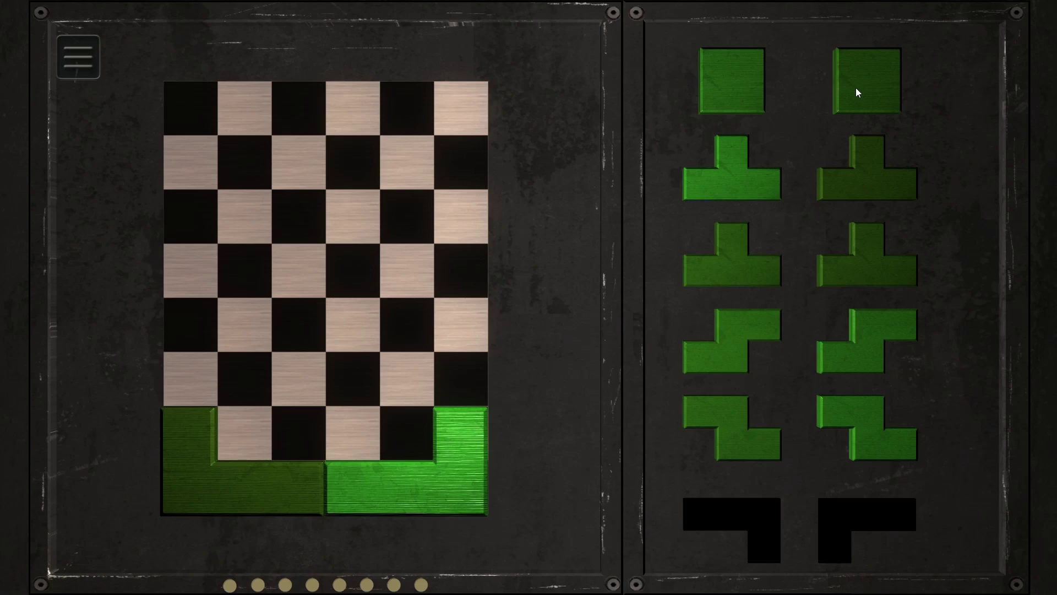
pyautogui.moveTo(881, 89)
pyautogui.mouseDown()
pyautogui.moveTo(343, 410)
pyautogui.moveTo(364, 409)
pyautogui.mouseUp()
pyautogui.moveTo(760, 71); pyautogui.dragTo(293, 397)
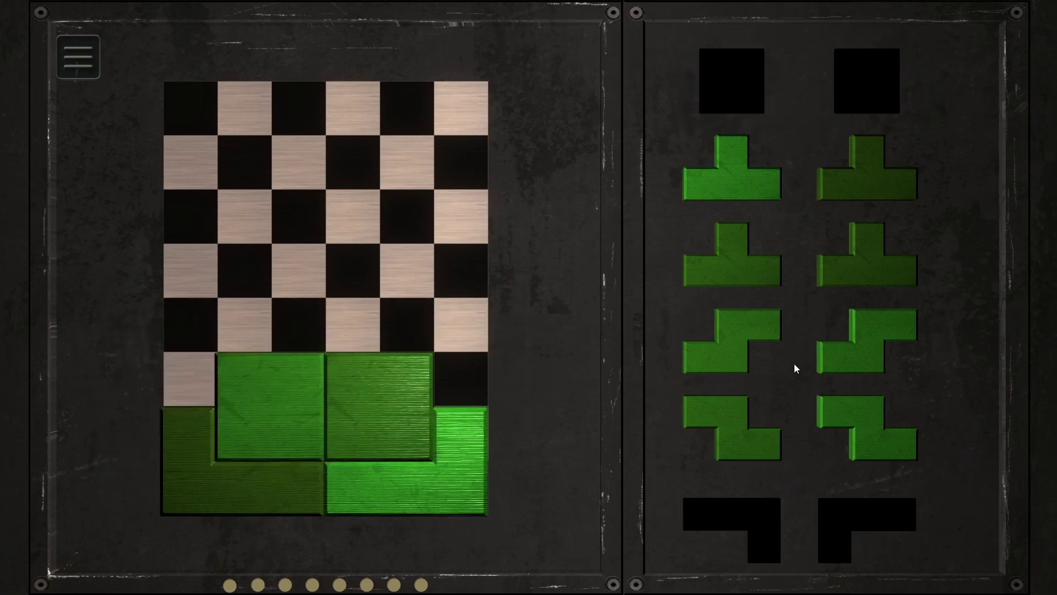
# Try the S at the right edge and the Z in the left column, then remove both
pyautogui.moveTo(744, 343); pyautogui.dragTo(438, 326)
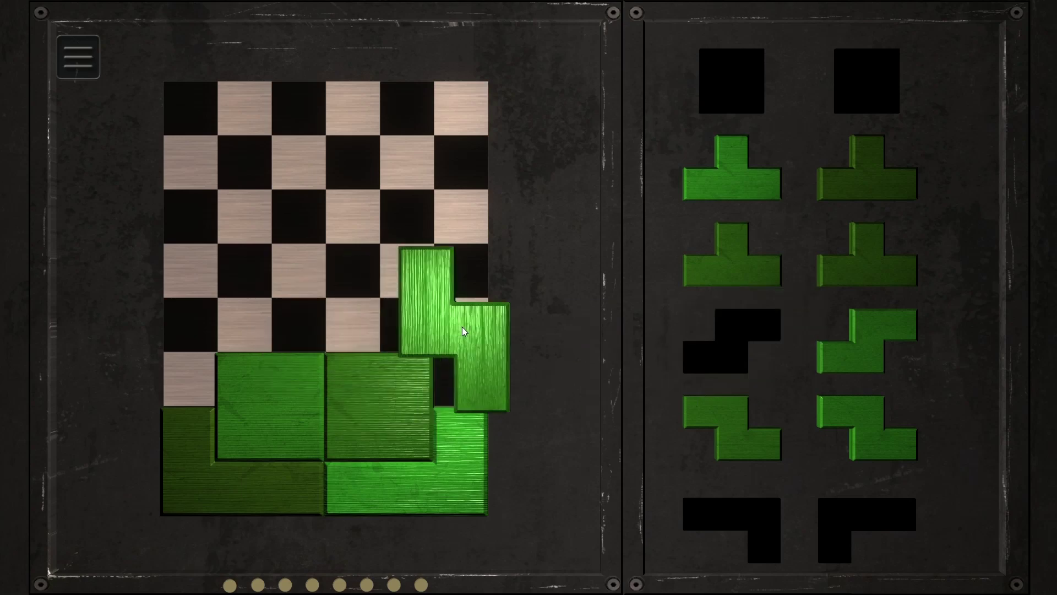
pyautogui.moveTo(775, 436); pyautogui.dragTo(239, 323)
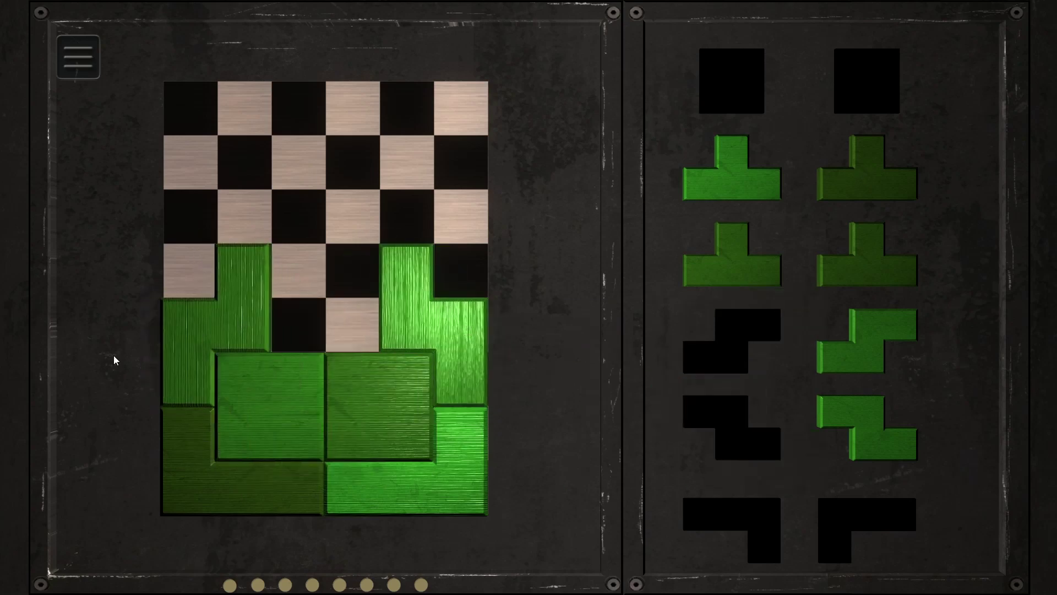
pyautogui.click(439, 325)
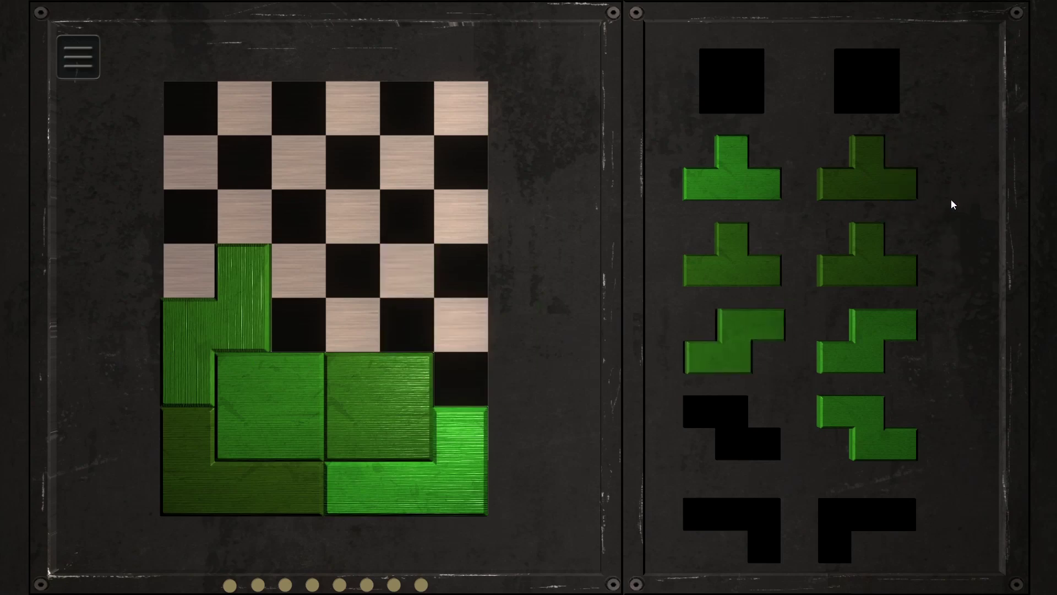
pyautogui.click(260, 330)
# Fit T pieces into the left and right columns, the Z in the middle gap, the S top-right
pyautogui.moveTo(756, 165); pyautogui.dragTo(199, 351)
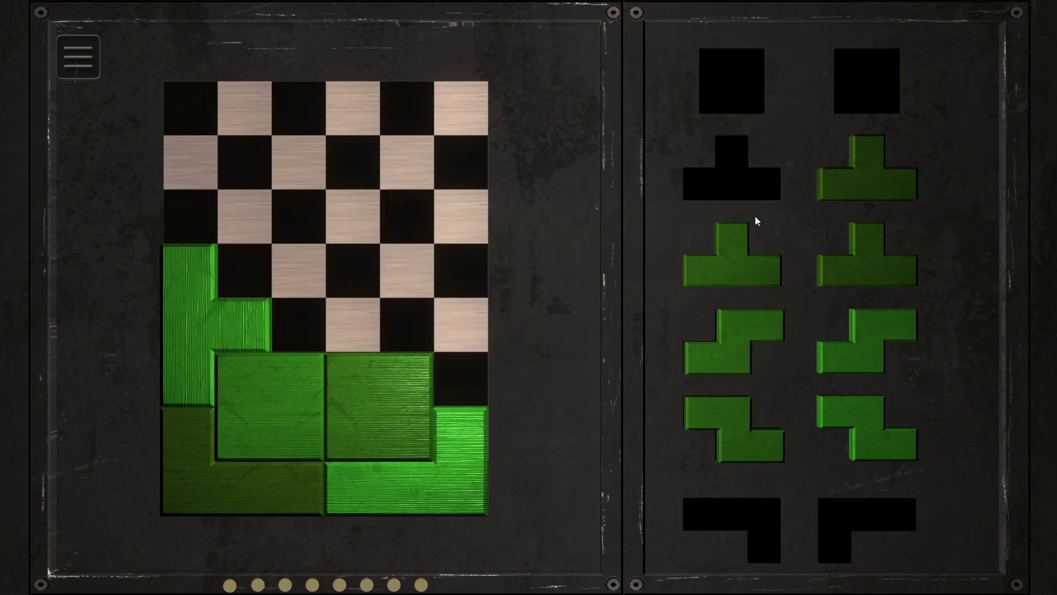
pyautogui.moveTo(867, 166); pyautogui.dragTo(436, 328)
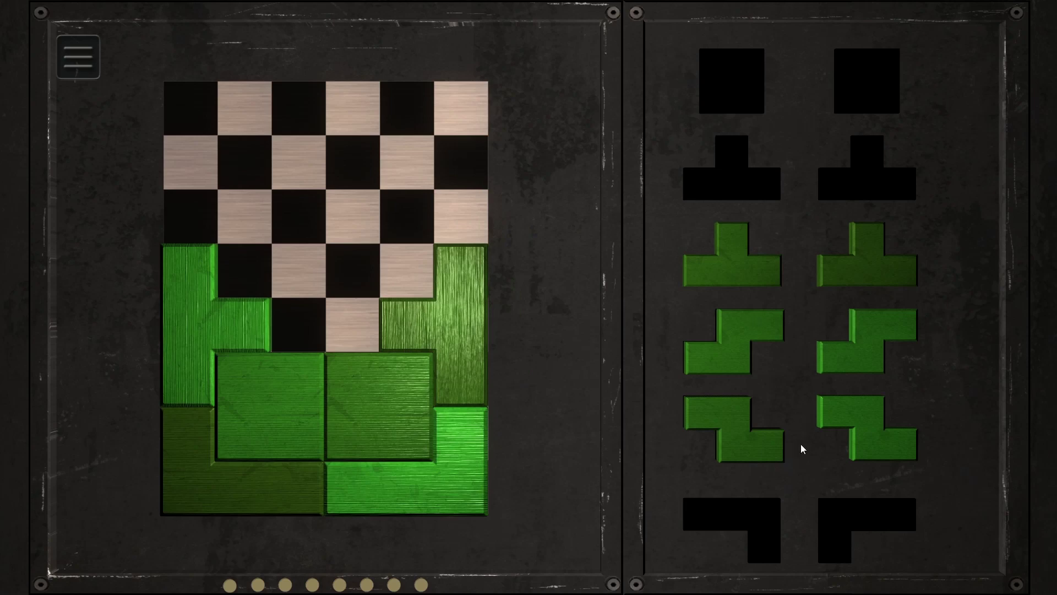
pyautogui.moveTo(722, 427); pyautogui.dragTo(283, 290)
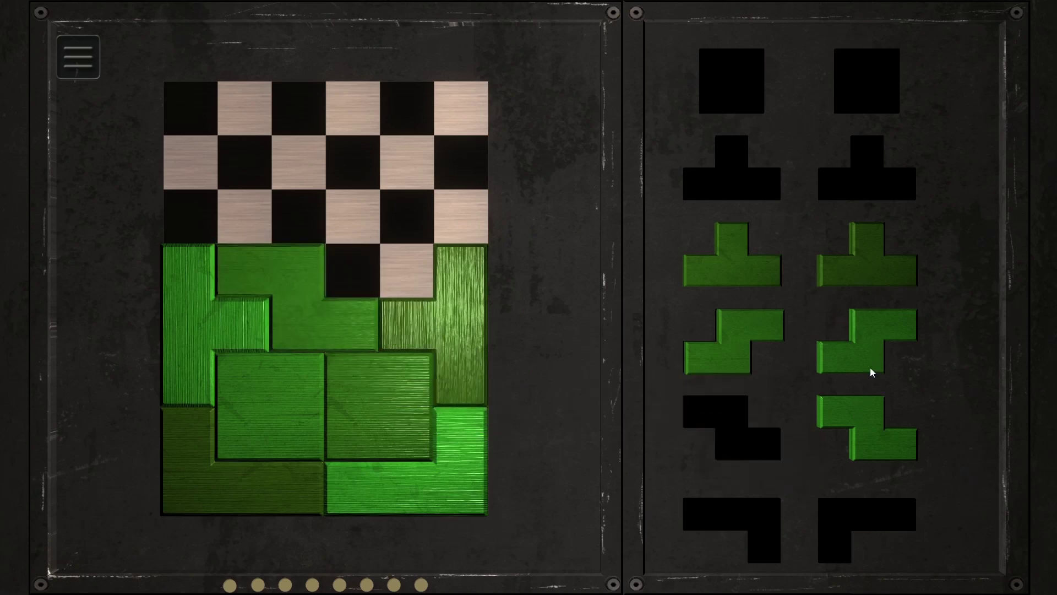
pyautogui.moveTo(735, 352); pyautogui.dragTo(405, 258)
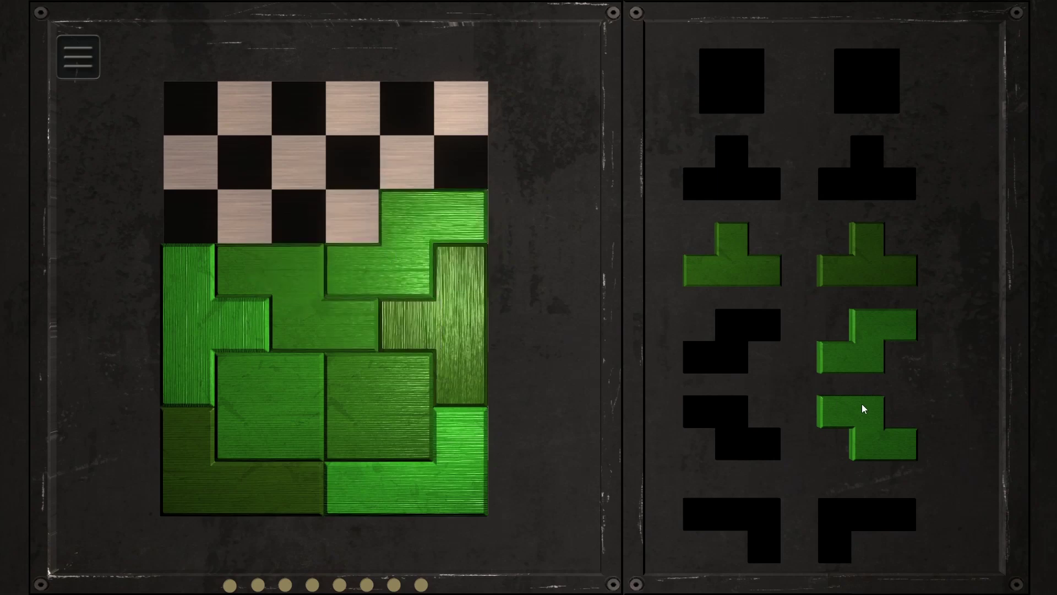
# Test T and Z pieces in the top rows, returning them to the tray
pyautogui.moveTo(843, 282); pyautogui.dragTo(268, 213)
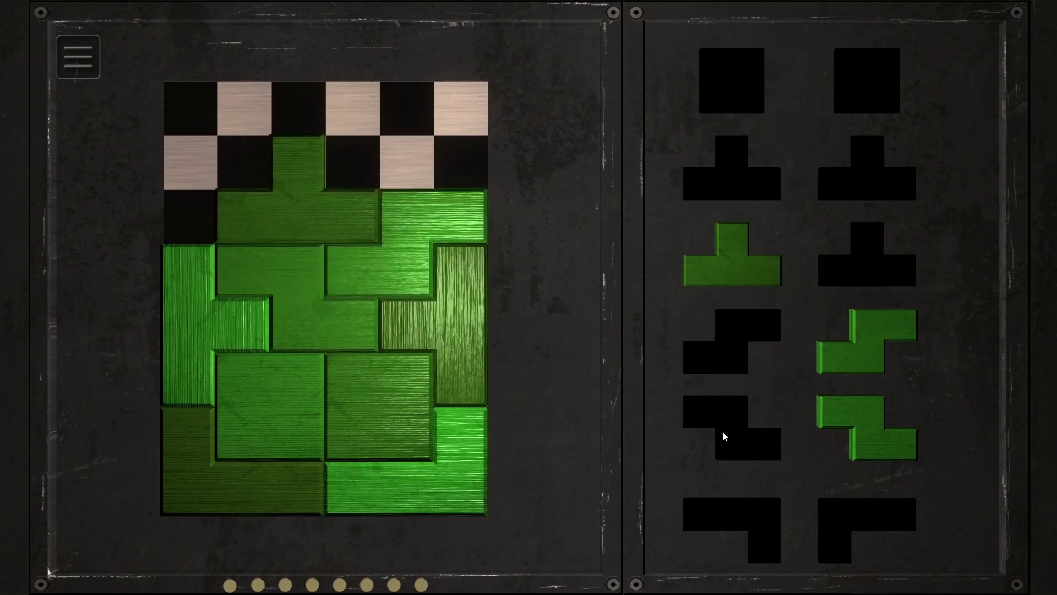
pyautogui.moveTo(827, 434)
pyautogui.mouseDown()
pyautogui.moveTo(399, 162)
pyautogui.moveTo(187, 152)
pyautogui.mouseUp()
pyautogui.click(312, 179)
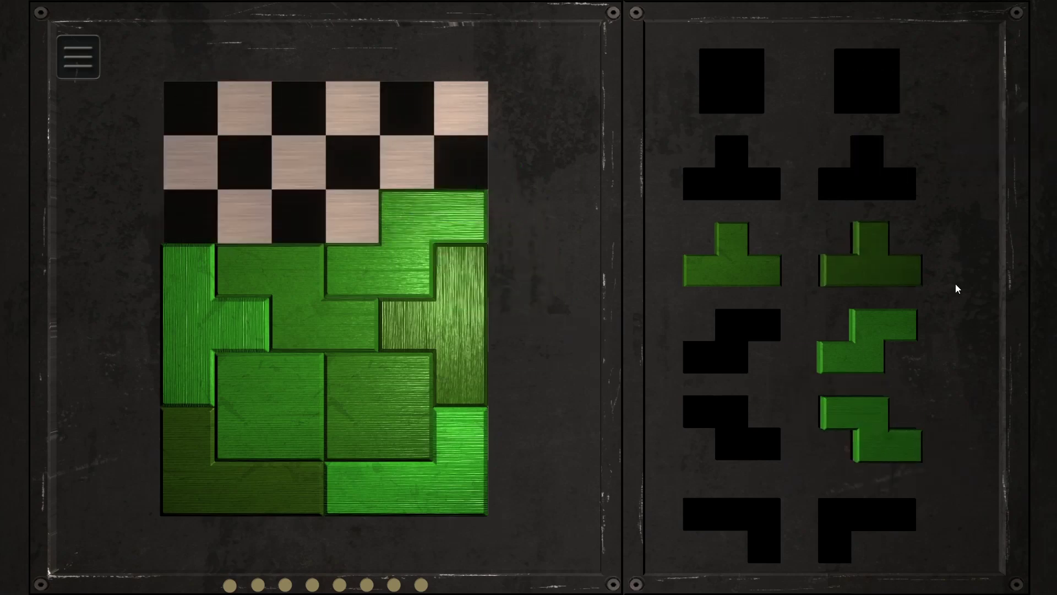
pyautogui.moveTo(867, 257)
pyautogui.mouseDown()
pyautogui.moveTo(878, 283)
pyautogui.moveTo(336, 205)
pyautogui.mouseUp()
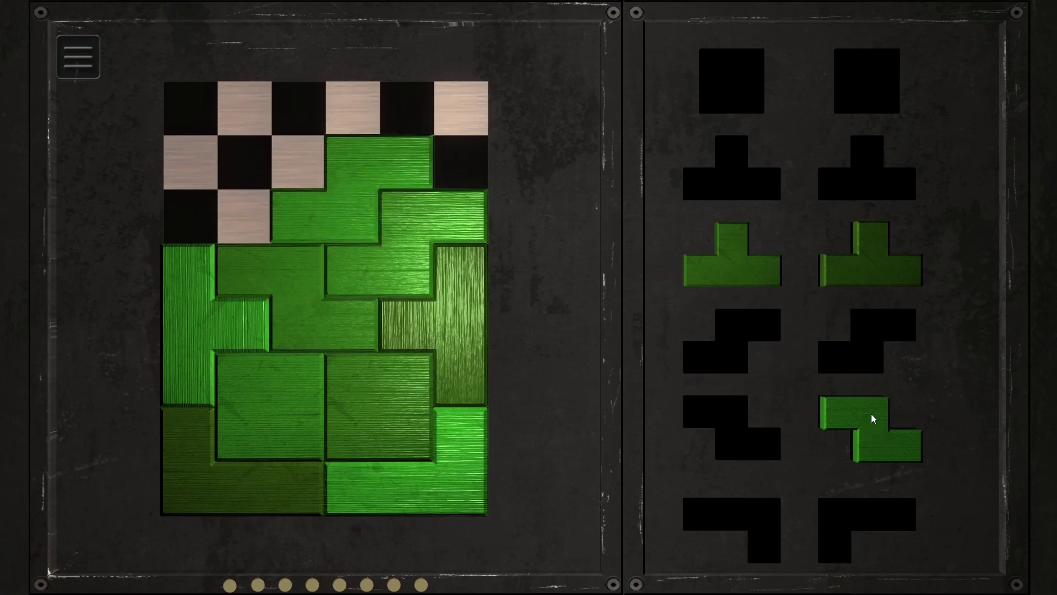
pyautogui.click(342, 199)
pyautogui.moveTo(909, 417)
pyautogui.mouseDown()
pyautogui.moveTo(233, 223)
pyautogui.moveTo(386, 193)
pyautogui.moveTo(533, 185)
pyautogui.mouseUp()
pyautogui.rightClick(356, 200)
pyautogui.moveTo(884, 269)
pyautogui.mouseDown()
pyautogui.moveTo(407, 246)
pyautogui.moveTo(315, 200)
pyautogui.mouseUp()
# Set a T into the top rows and lay the S horizontally beside it
pyautogui.moveTo(864, 344)
pyautogui.mouseDown()
pyautogui.moveTo(208, 266)
pyautogui.moveTo(168, 190)
pyautogui.mouseUp()
pyautogui.moveTo(867, 429)
pyautogui.mouseDown()
pyautogui.moveTo(177, 126)
pyautogui.moveTo(322, 109)
pyautogui.mouseUp()
pyautogui.rightClick(380, 116)
# Restart the puzzle and place an L, rotated 180°, in the bottom-right corner
pyautogui.click(79, 56)
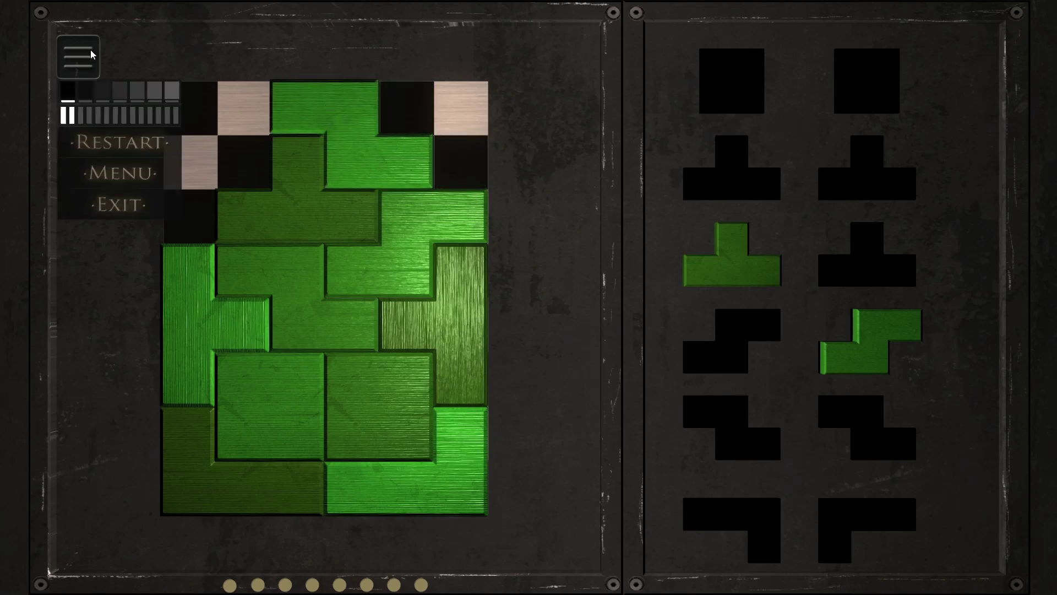
pyautogui.click(120, 138)
pyautogui.rightClick(514, 378)
pyautogui.moveTo(874, 546)
pyautogui.mouseDown()
pyautogui.moveTo(514, 378)
pyautogui.moveTo(406, 500)
pyautogui.mouseUp()
pyautogui.rightClick(445, 464)
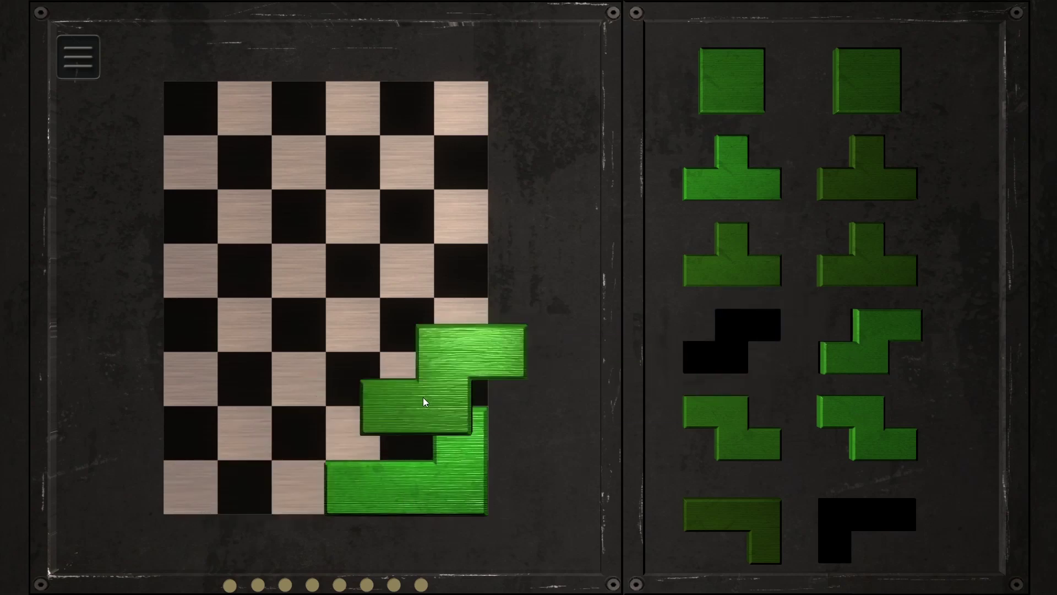
# Fit the S above the bottom-right L and bring the other L onto the board, rotating it
pyautogui.moveTo(736, 349); pyautogui.dragTo(414, 418)
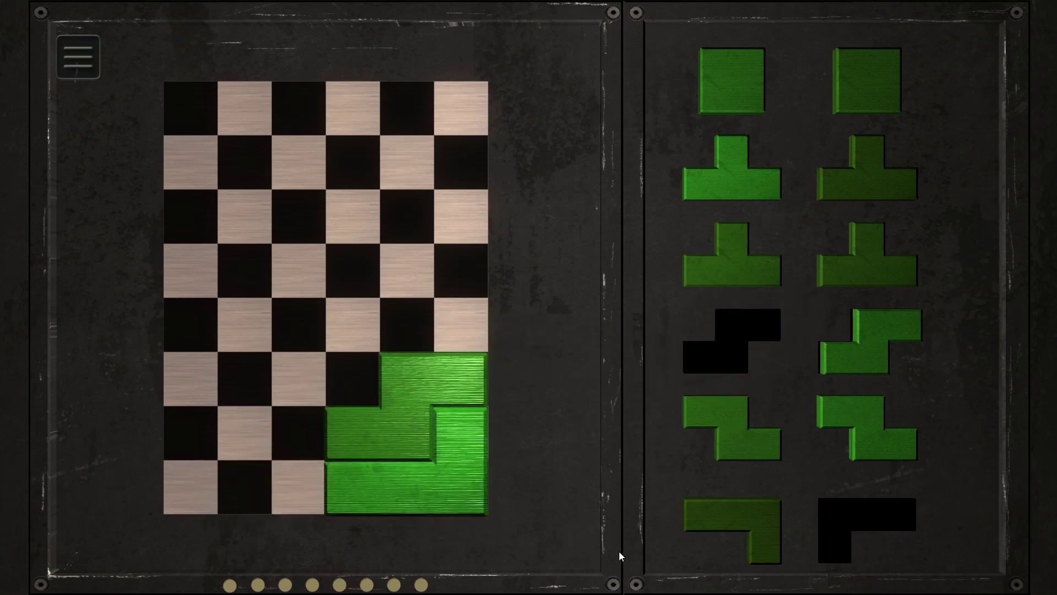
pyautogui.moveTo(732, 529)
pyautogui.mouseDown()
pyautogui.moveTo(149, 473)
pyautogui.moveTo(226, 475)
pyautogui.moveTo(185, 423)
pyautogui.moveTo(899, 337)
pyautogui.mouseUp()
pyautogui.rightClick(149, 473)
pyautogui.rightClick(225, 475)
pyautogui.rightClick(186, 422)
pyautogui.rightClick(173, 405)
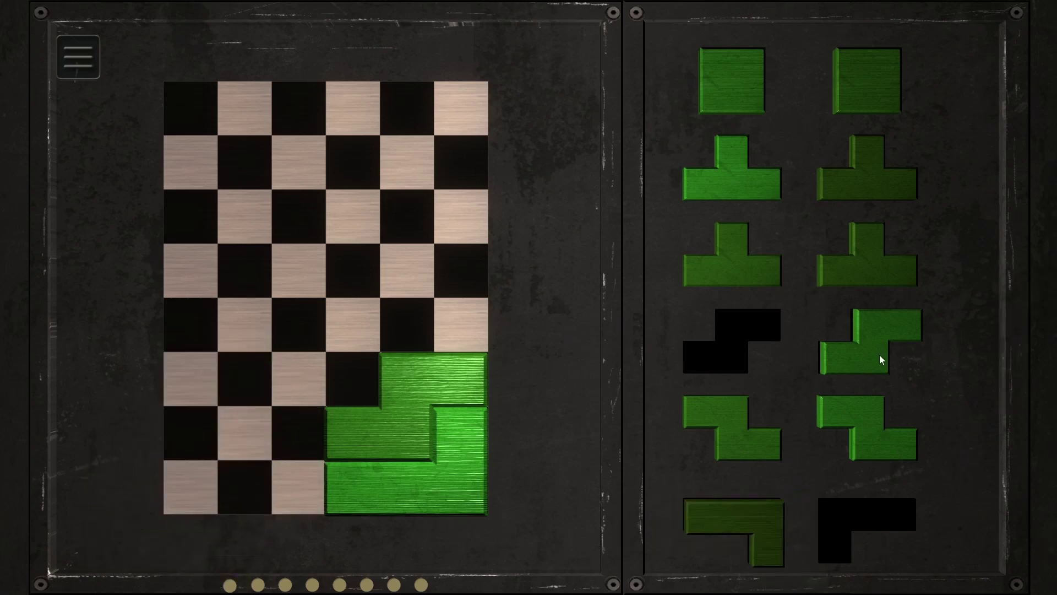
# Fill the bottom-left with a square, the L, the Z above, and an upright T
pyautogui.moveTo(867, 80)
pyautogui.mouseDown()
pyautogui.moveTo(649, 196)
pyautogui.moveTo(217, 498)
pyautogui.moveTo(264, 477)
pyautogui.mouseUp()
pyautogui.moveTo(748, 528)
pyautogui.mouseDown()
pyautogui.moveTo(322, 467)
pyautogui.moveTo(177, 458)
pyautogui.moveTo(189, 432)
pyautogui.mouseUp()
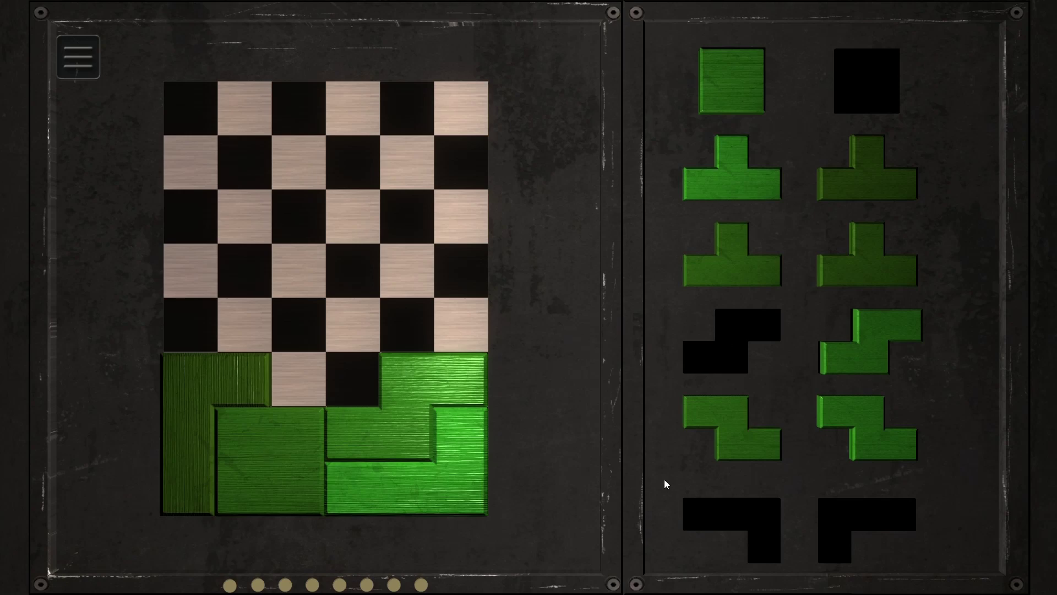
pyautogui.moveTo(721, 444)
pyautogui.mouseDown()
pyautogui.moveTo(239, 376)
pyautogui.moveTo(331, 351)
pyautogui.moveTo(287, 363)
pyautogui.mouseUp()
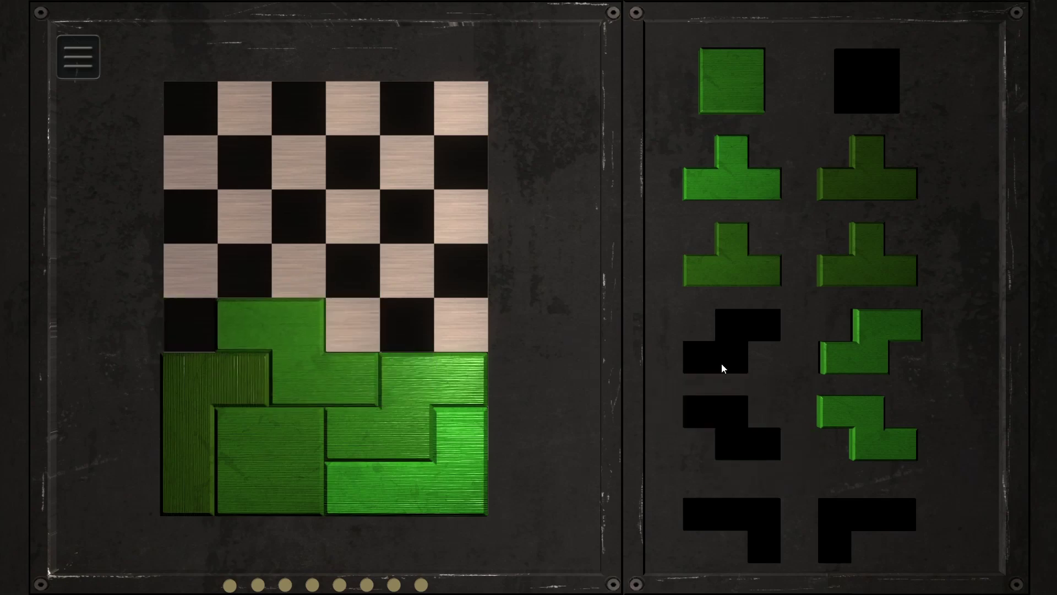
pyautogui.moveTo(744, 262); pyautogui.dragTo(290, 303)
pyautogui.rightClick(196, 302)
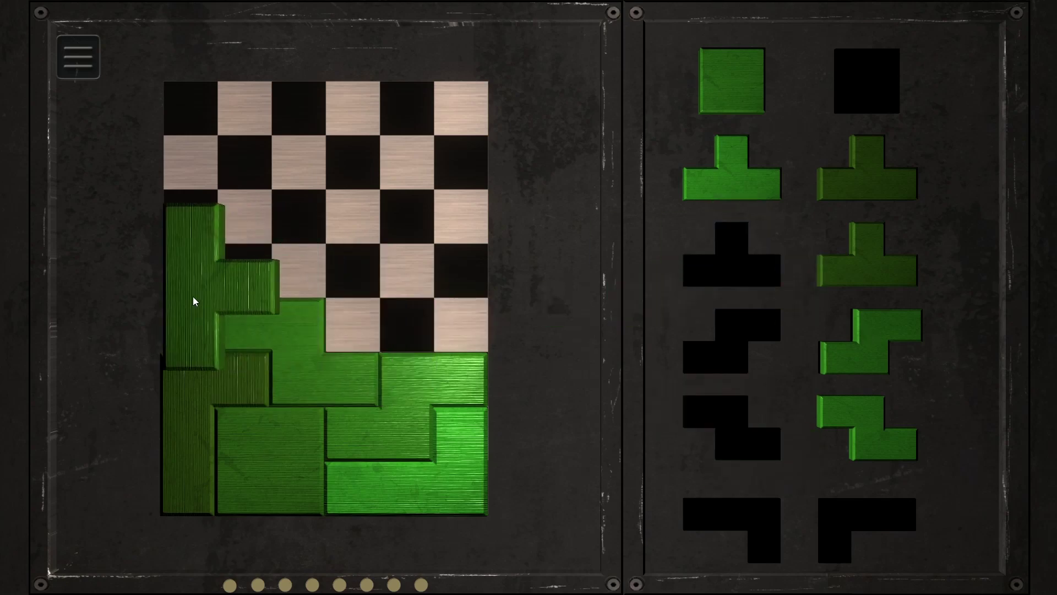
pyautogui.moveTo(196, 303); pyautogui.dragTo(235, 318)
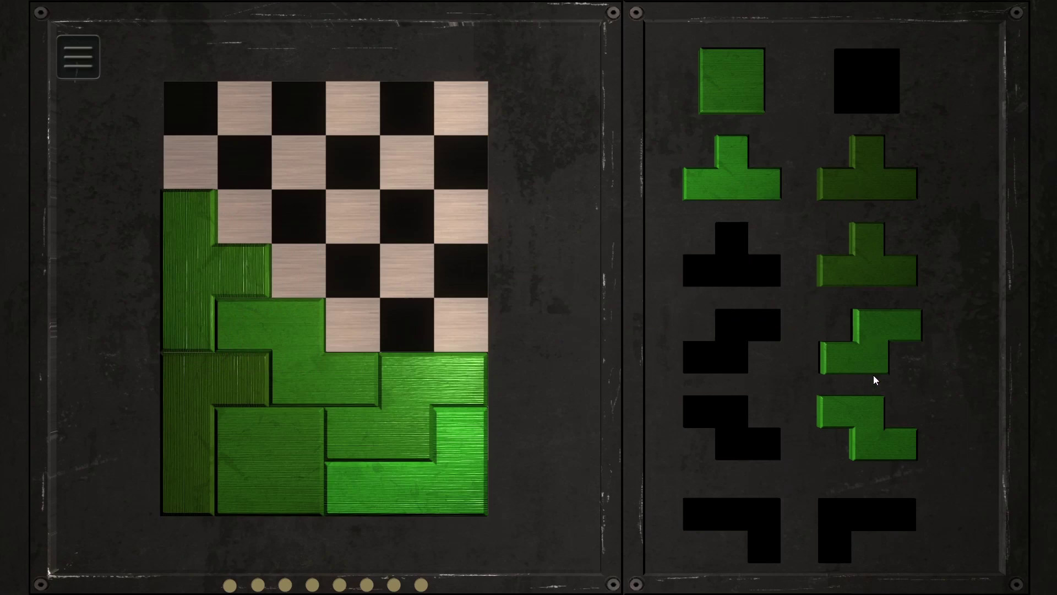
# Place a vertical S at the top-left and a stem-down T in the top row
pyautogui.moveTo(874, 379); pyautogui.dragTo(213, 170)
pyautogui.rightClick(213, 170)
pyautogui.moveTo(857, 338)
pyautogui.mouseDown()
pyautogui.moveTo(182, 121)
pyautogui.moveTo(210, 151)
pyautogui.mouseUp()
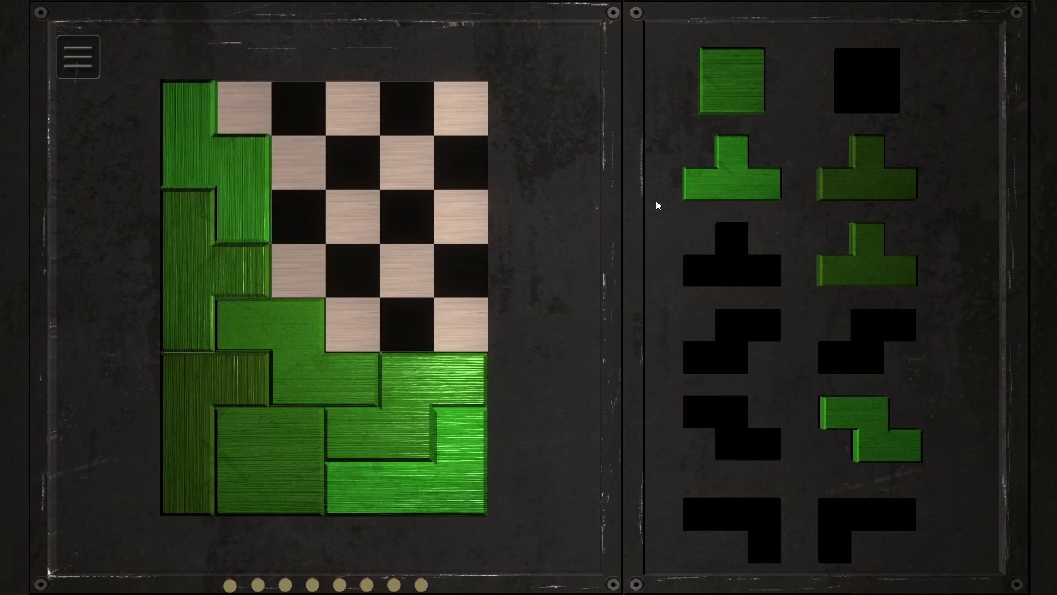
pyautogui.moveTo(732, 173); pyautogui.dragTo(425, 105)
pyautogui.rightClick(272, 129)
pyautogui.moveTo(272, 129); pyautogui.dragTo(267, 149)
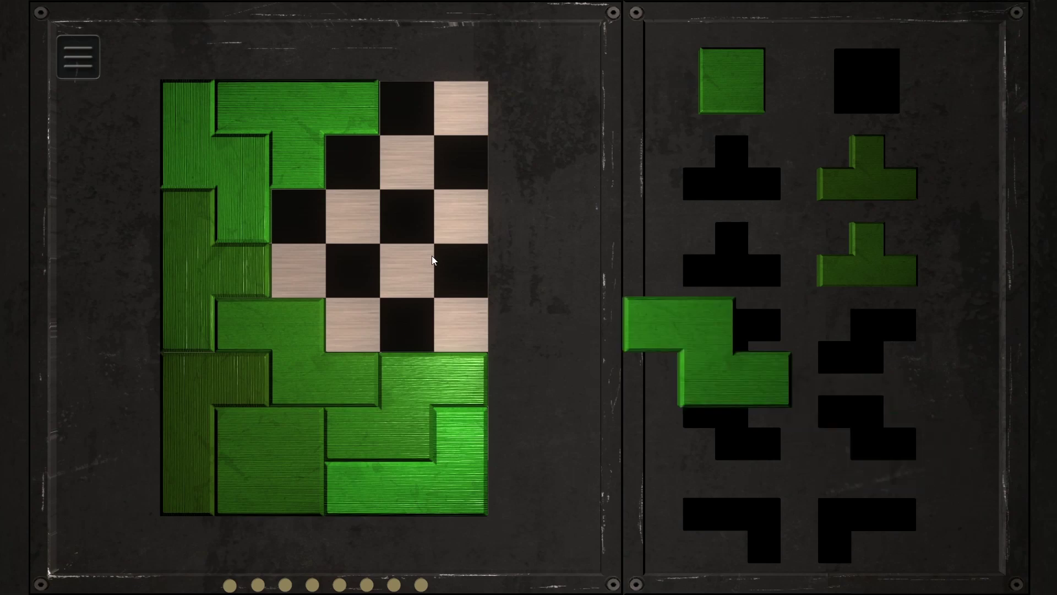
# Add a vertical Z beside the T, a square top-right, another T, and shift a square to the middle
pyautogui.rightClick(248, 198)
pyautogui.moveTo(882, 427)
pyautogui.mouseDown()
pyautogui.moveTo(247, 197)
pyautogui.moveTo(350, 229)
pyautogui.mouseUp()
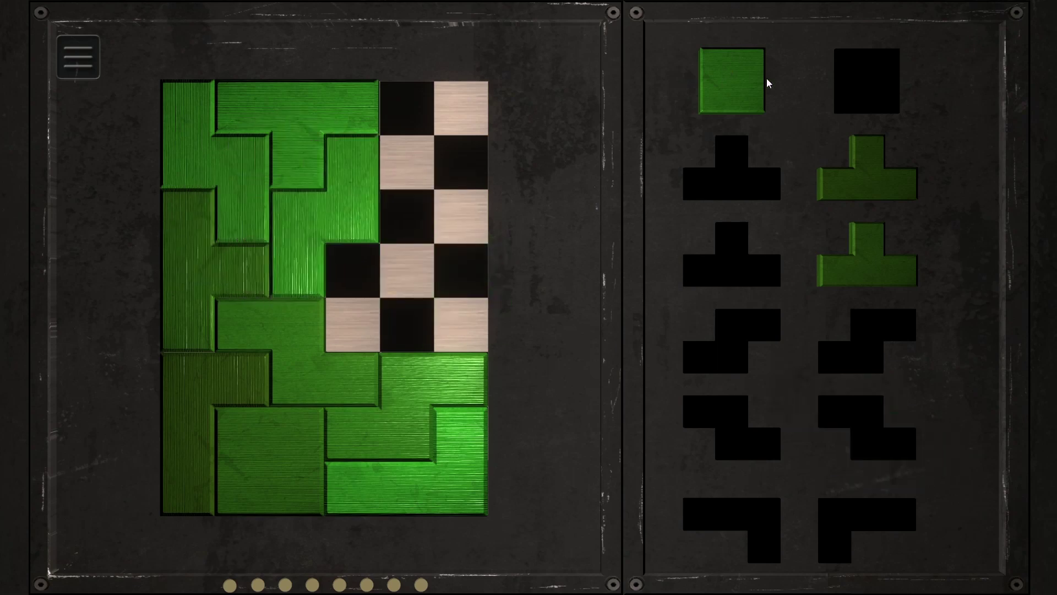
pyautogui.moveTo(717, 87)
pyautogui.mouseDown()
pyautogui.moveTo(362, 317)
pyautogui.moveTo(422, 146)
pyautogui.mouseUp()
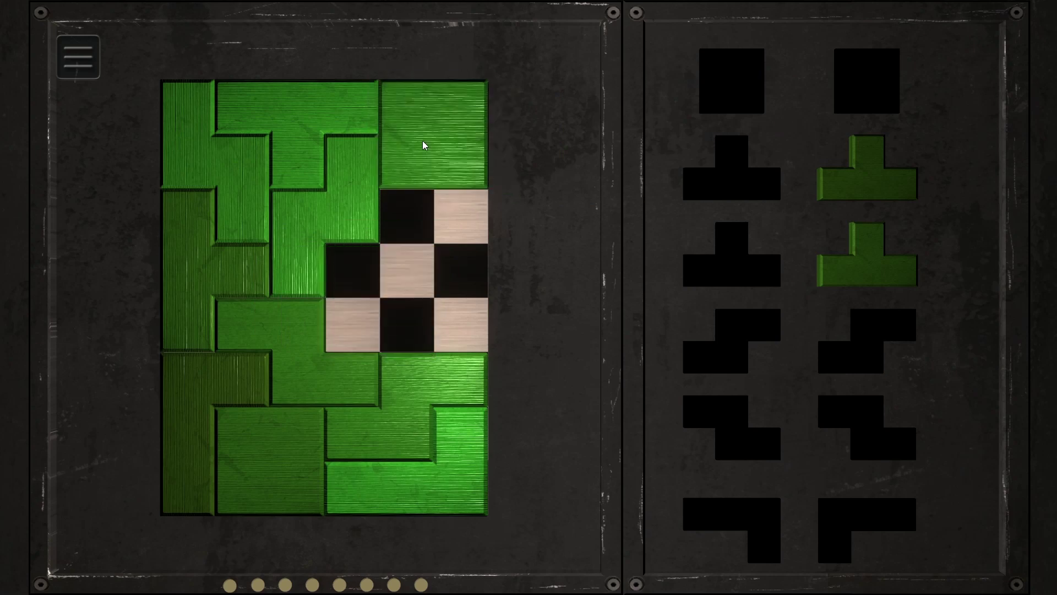
pyautogui.moveTo(867, 169)
pyautogui.mouseDown()
pyautogui.moveTo(442, 301)
pyautogui.moveTo(369, 306)
pyautogui.moveTo(1027, 146)
pyautogui.mouseUp()
pyautogui.rightClick(442, 302)
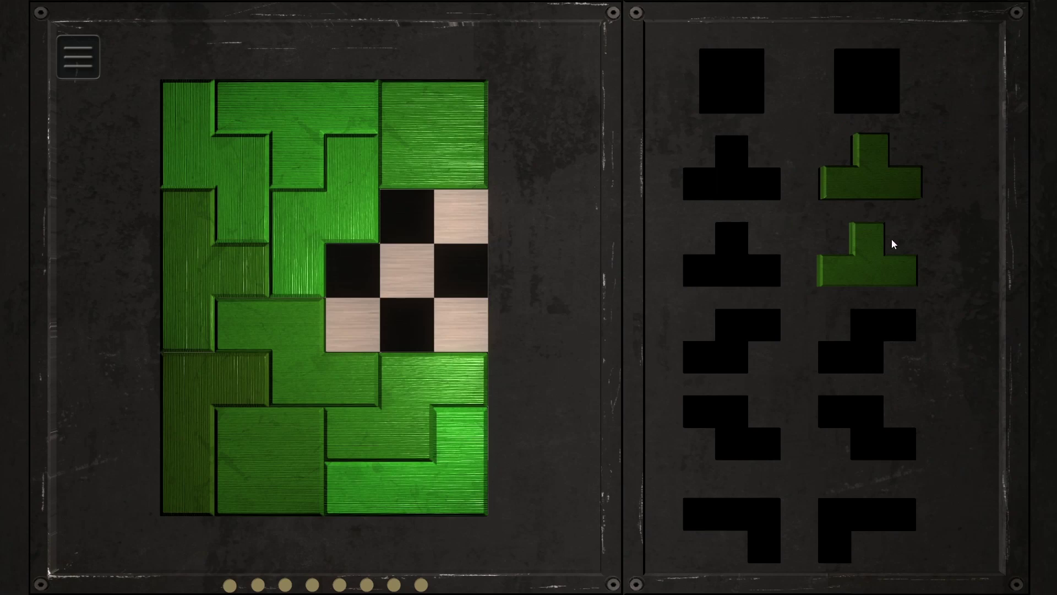
pyautogui.moveTo(892, 244); pyautogui.dragTo(514, 279)
pyautogui.moveTo(424, 173)
pyautogui.mouseDown()
pyautogui.moveTo(431, 340)
pyautogui.moveTo(394, 337)
pyautogui.mouseUp()
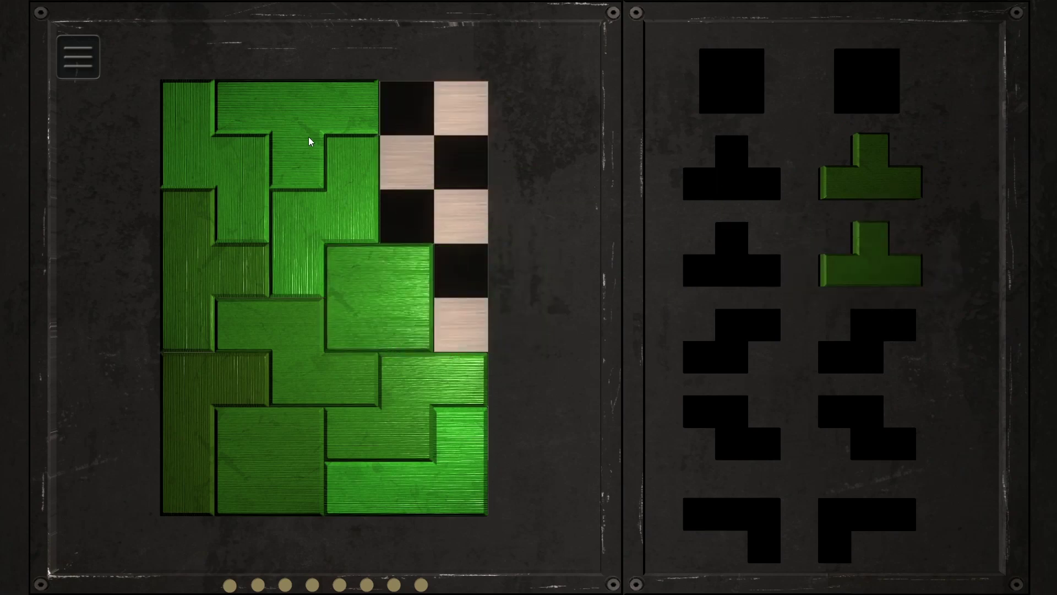
pyautogui.moveTo(308, 141); pyautogui.dragTo(355, 225)
# Restart the puzzle and lay L, S and T pieces along the board's bottom edge
pyautogui.click(97, 65)
pyautogui.click(129, 151)
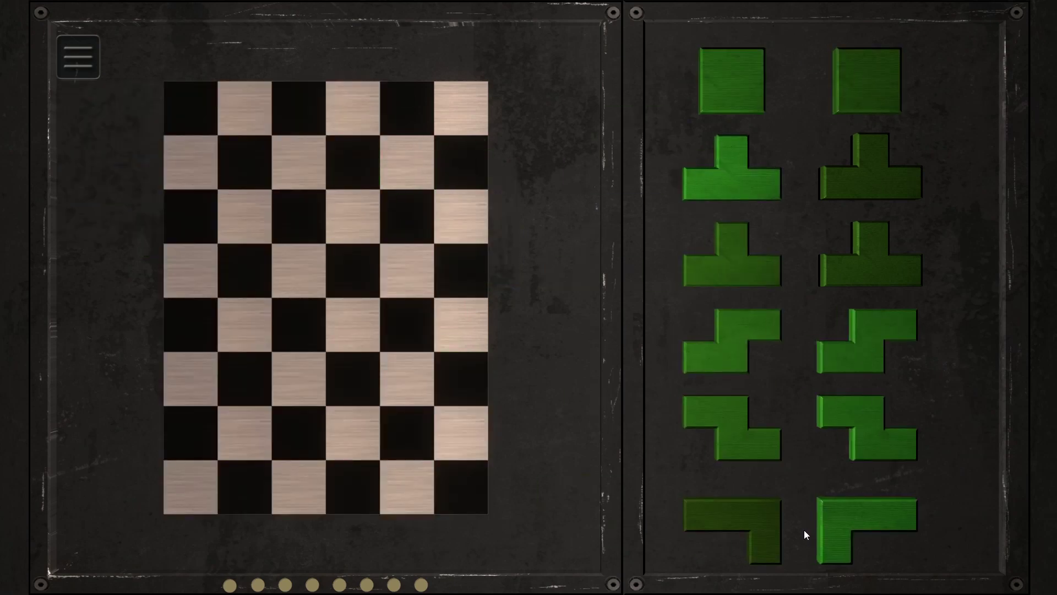
pyautogui.moveTo(764, 533)
pyautogui.mouseDown()
pyautogui.moveTo(451, 426)
pyautogui.moveTo(469, 430)
pyautogui.mouseUp()
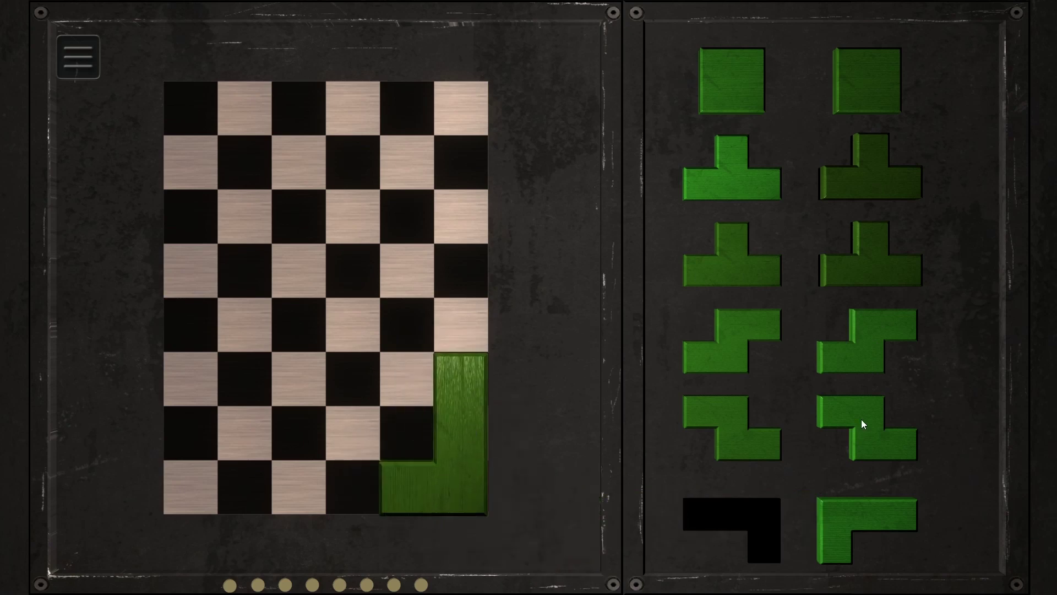
pyautogui.moveTo(889, 427); pyautogui.dragTo(390, 435)
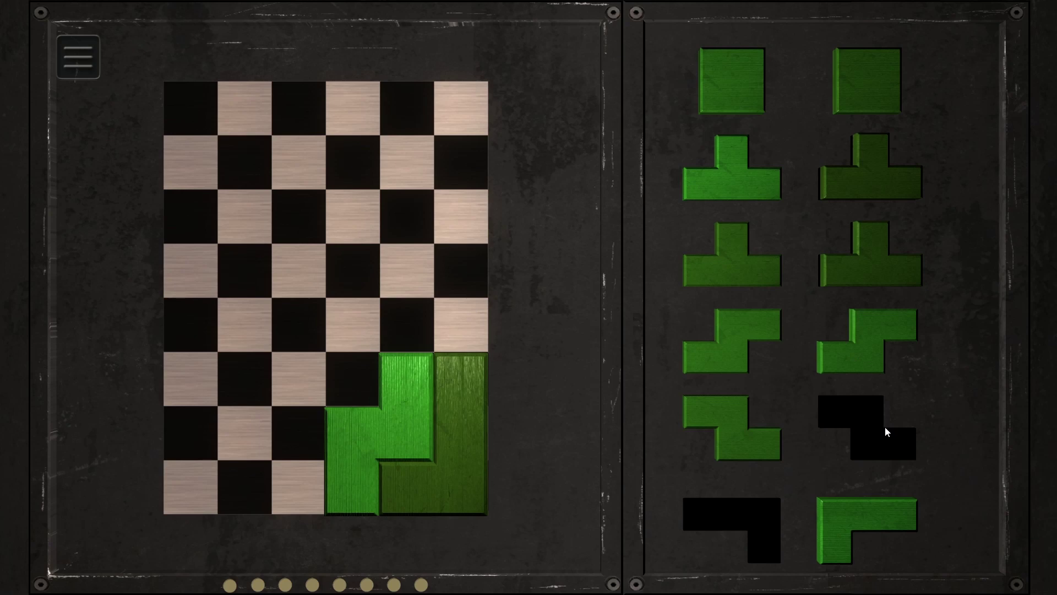
pyautogui.moveTo(824, 273)
pyautogui.mouseDown()
pyautogui.moveTo(842, 264)
pyautogui.moveTo(212, 455)
pyautogui.moveTo(239, 455)
pyautogui.mouseUp()
pyautogui.moveTo(863, 513)
pyautogui.mouseDown()
pyautogui.moveTo(171, 335)
pyautogui.moveTo(896, 261)
pyautogui.mouseUp()
# Swap in the other S piece, fit the dark T lower-left, and add an S above
pyautogui.rightClick(170, 336)
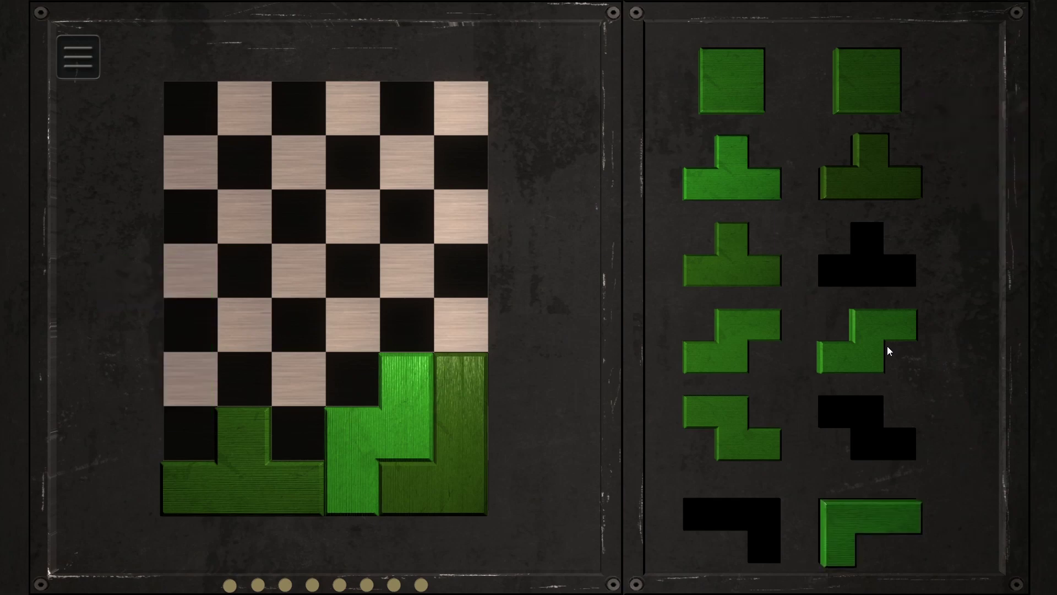
pyautogui.moveTo(890, 338); pyautogui.dragTo(791, 334)
pyautogui.moveTo(743, 418); pyautogui.dragTo(350, 377)
pyautogui.moveTo(856, 203)
pyautogui.mouseDown()
pyautogui.moveTo(253, 385)
pyautogui.moveTo(173, 385)
pyautogui.mouseUp()
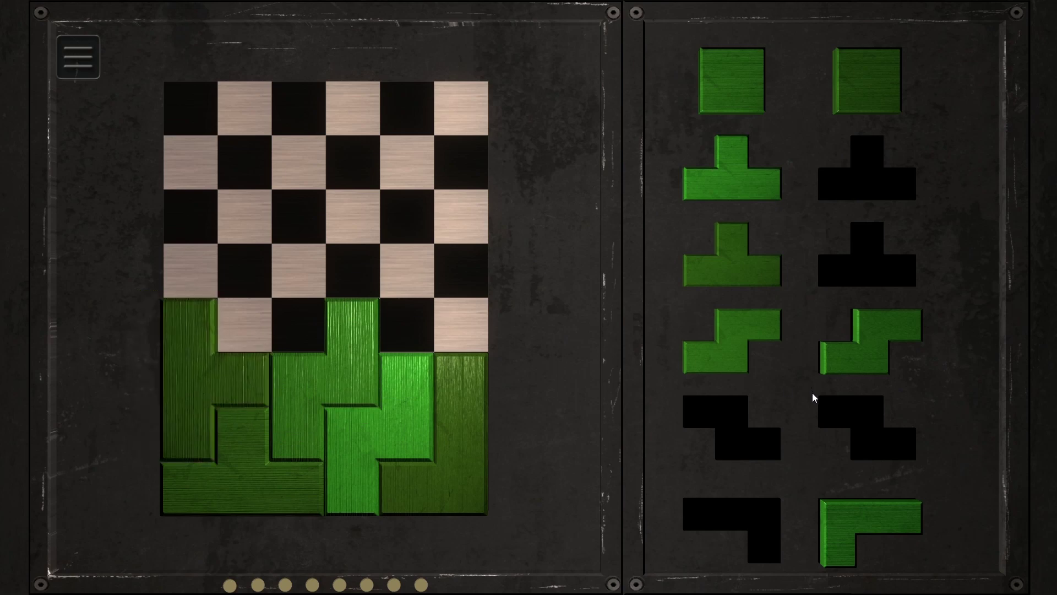
pyautogui.moveTo(850, 335)
pyautogui.mouseDown()
pyautogui.moveTo(272, 309)
pyautogui.moveTo(272, 294)
pyautogui.mouseUp()
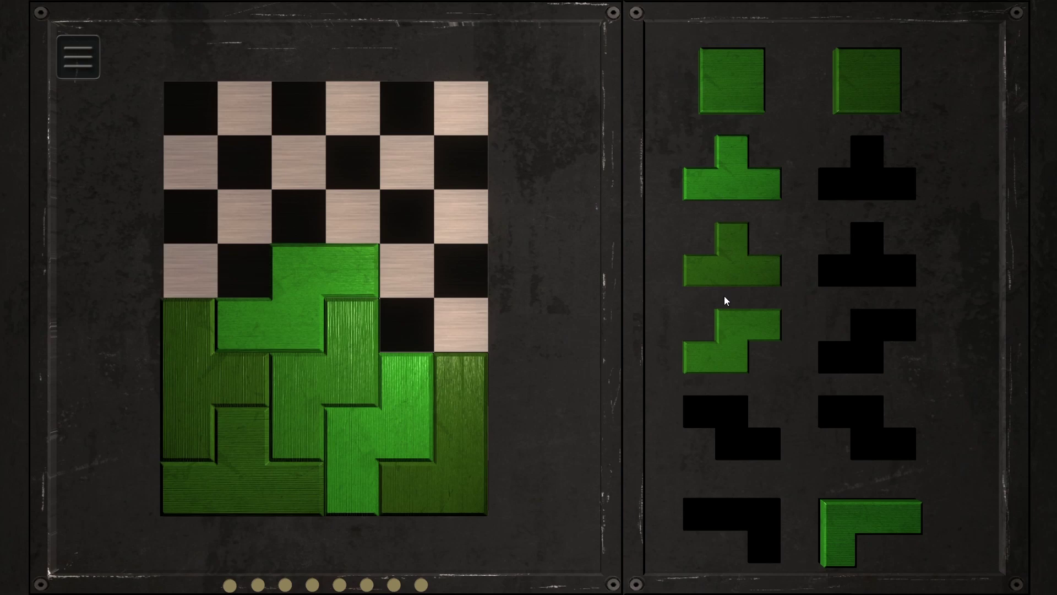
# Fill the upper board with an S, two T pieces, a top-right L and both squares
pyautogui.moveTo(746, 307)
pyautogui.mouseDown()
pyautogui.moveTo(224, 237)
pyautogui.moveTo(255, 199)
pyautogui.mouseUp()
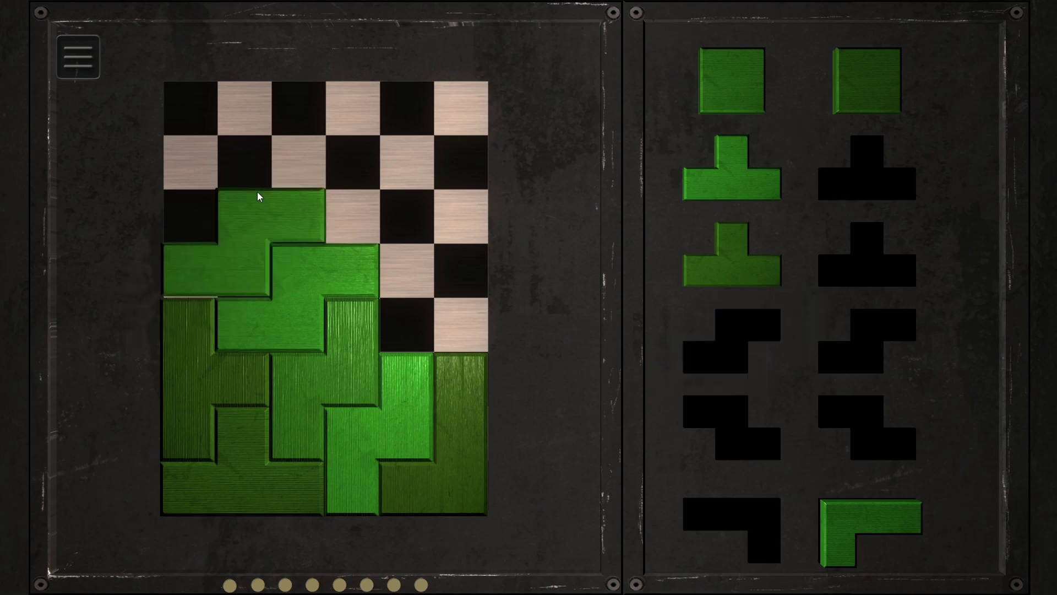
pyautogui.moveTo(733, 250)
pyautogui.mouseDown()
pyautogui.moveTo(96, 153)
pyautogui.moveTo(207, 137)
pyautogui.mouseUp()
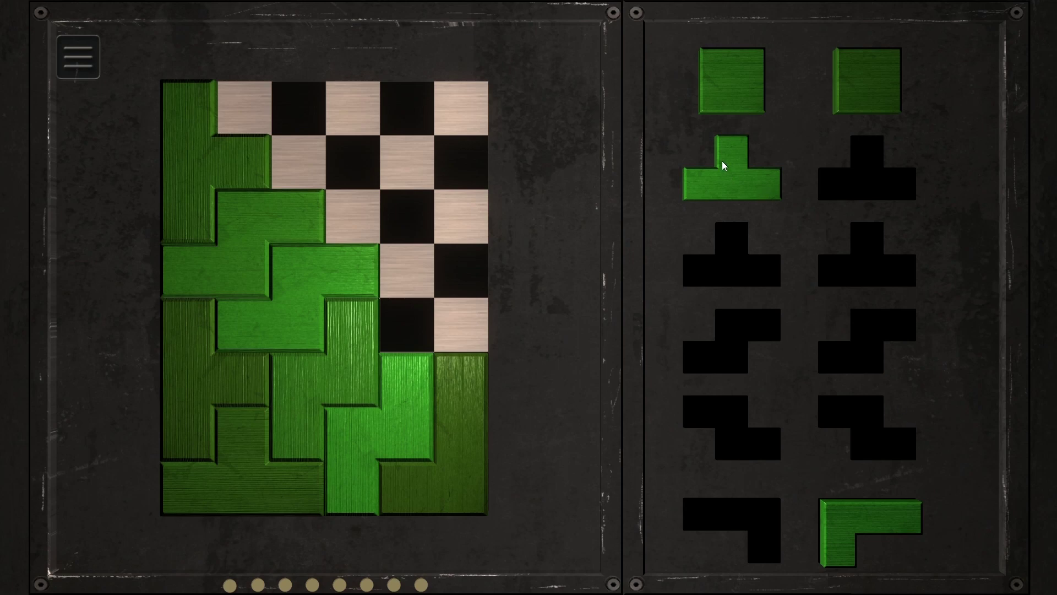
pyautogui.moveTo(725, 174); pyautogui.dragTo(277, 147)
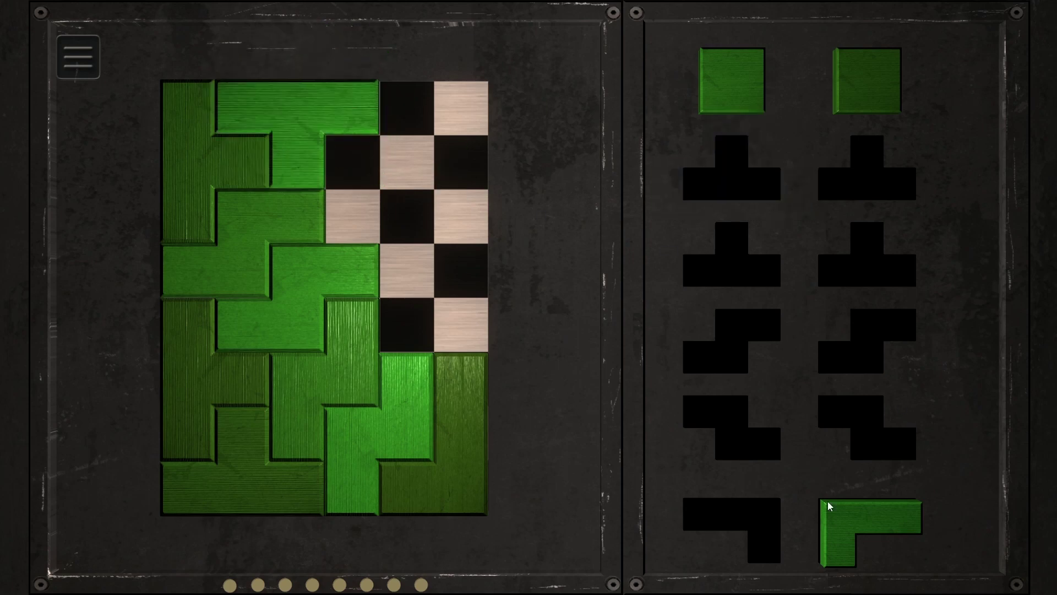
pyautogui.moveTo(847, 547); pyautogui.dragTo(435, 184)
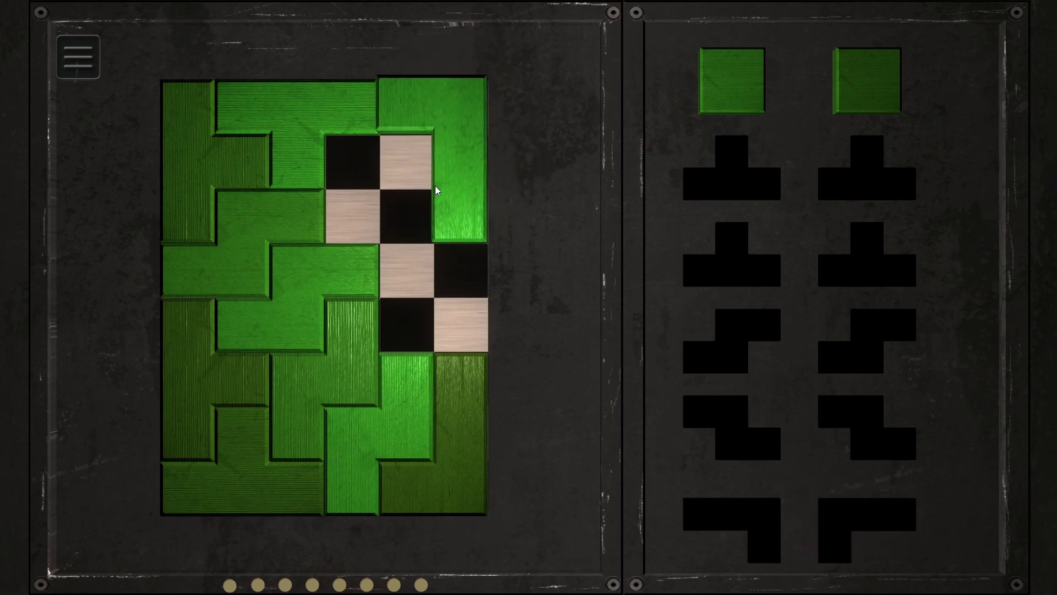
pyautogui.moveTo(733, 81); pyautogui.dragTo(388, 191)
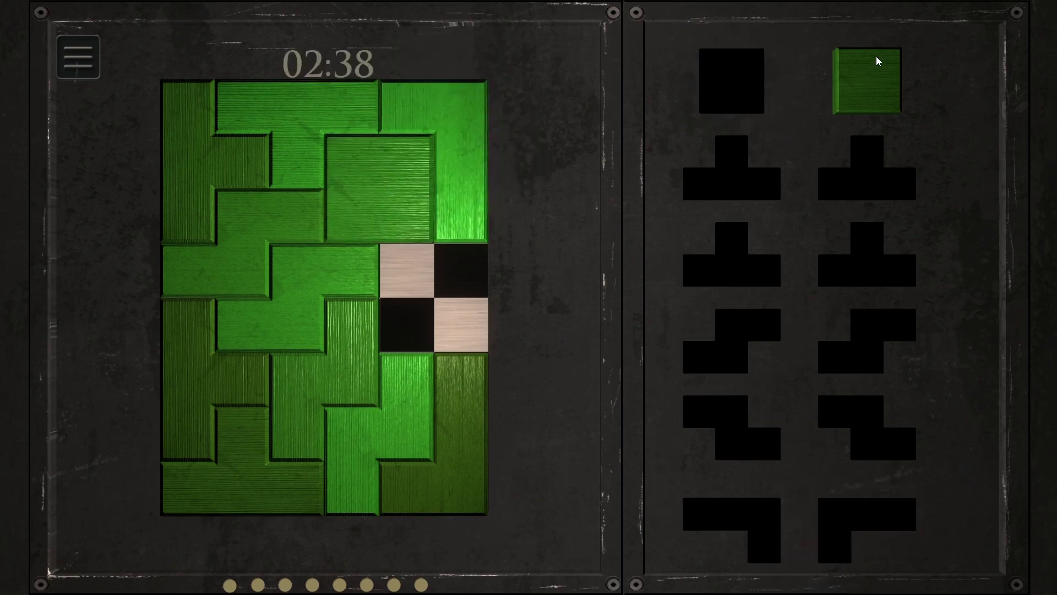
pyautogui.moveTo(876, 61); pyautogui.dragTo(462, 270)
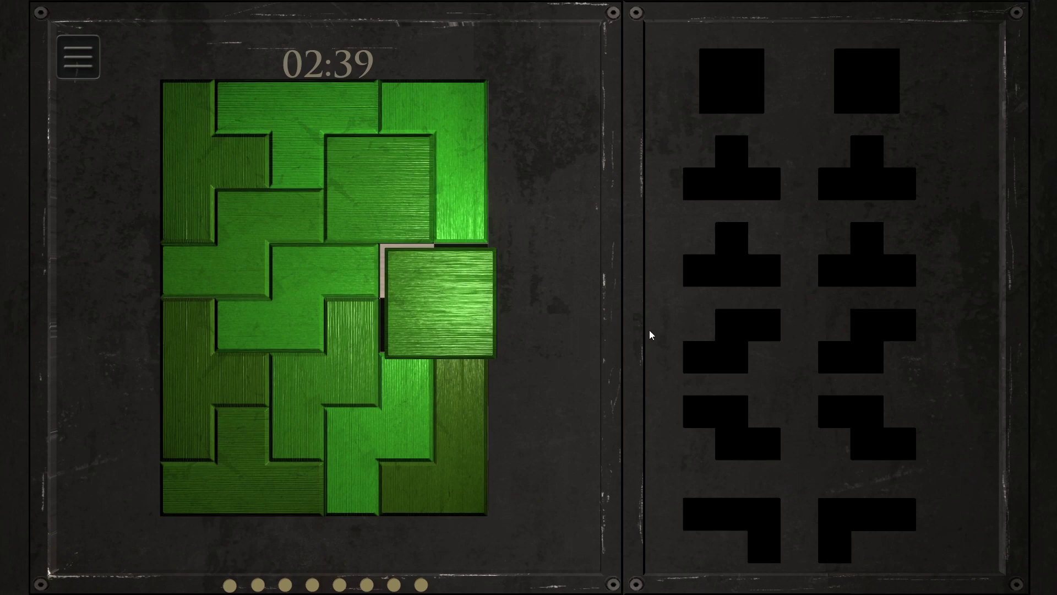